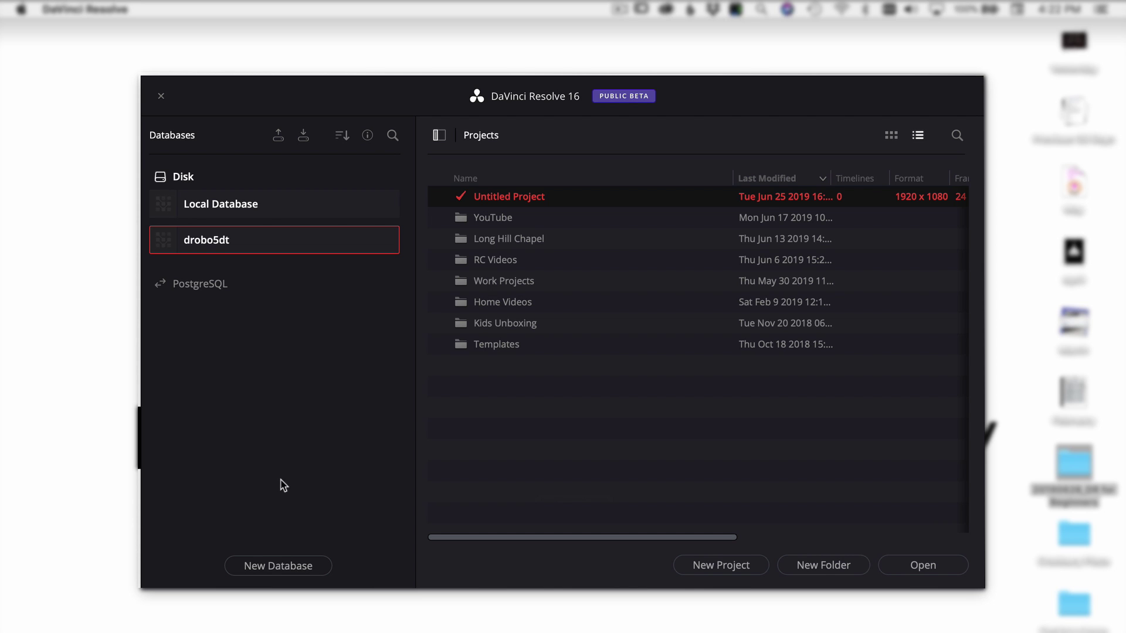
left_click(264, 566)
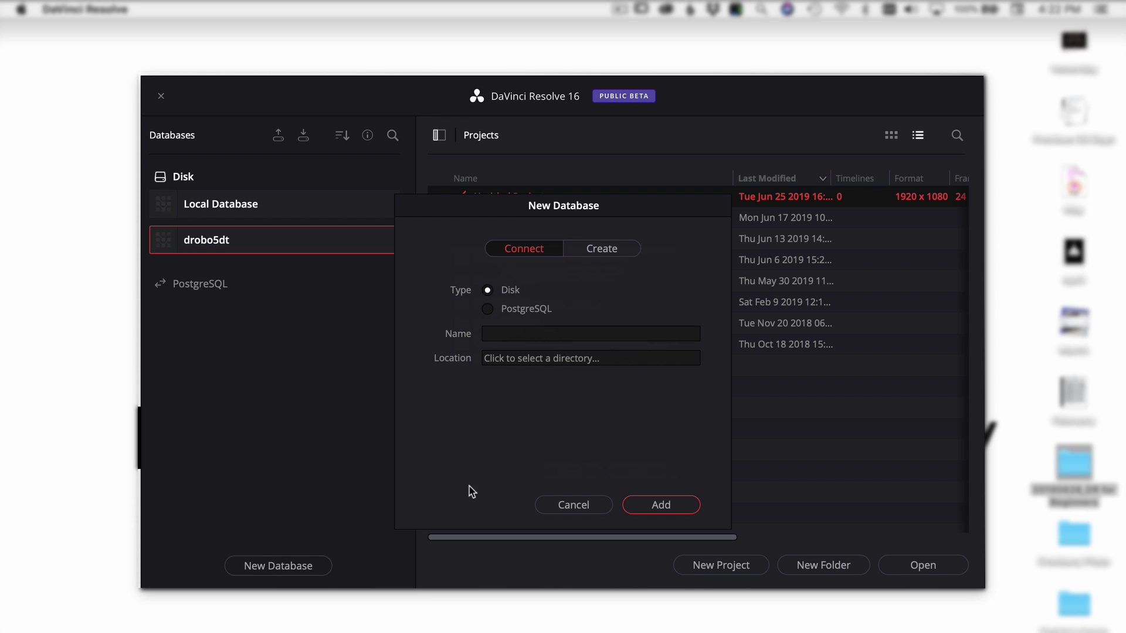
left_click(605, 251)
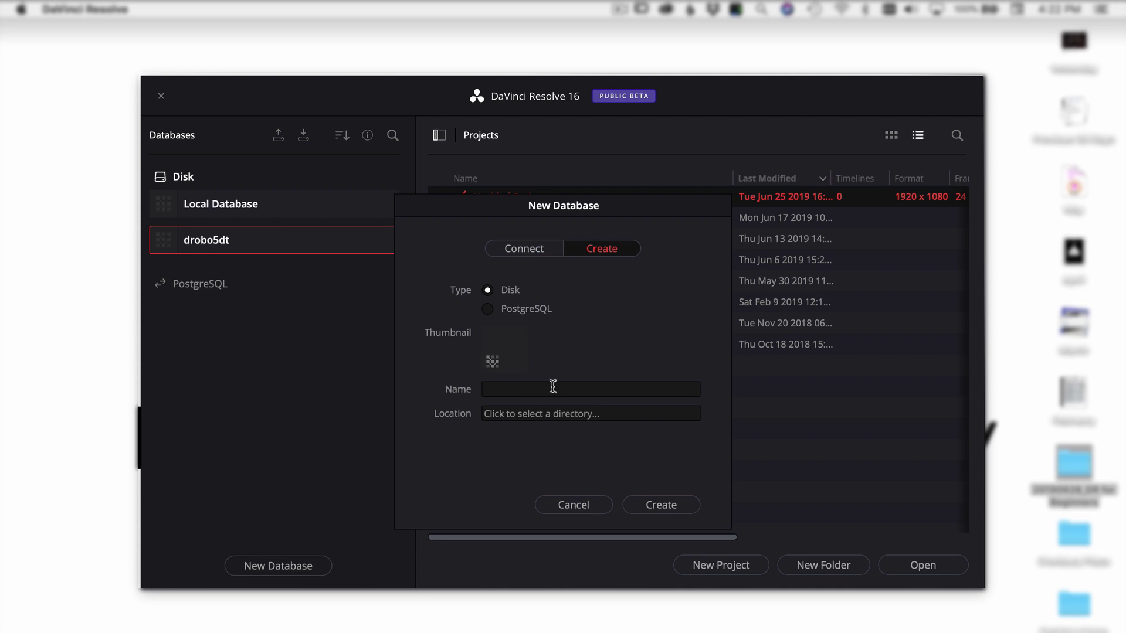
left_click(530, 414)
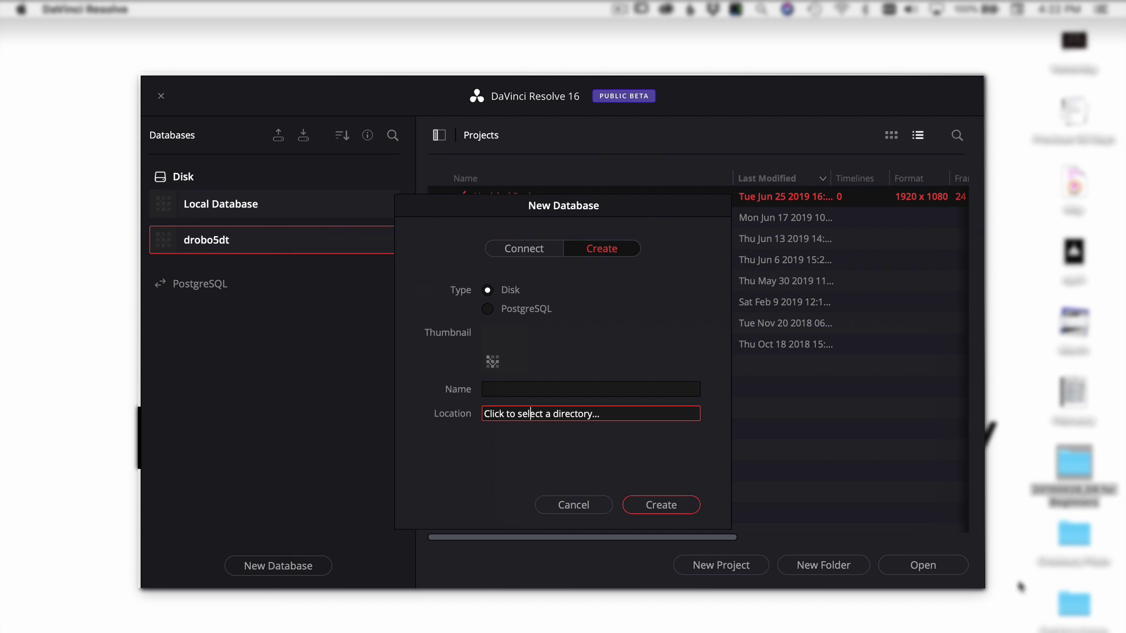
left_click(1018, 580)
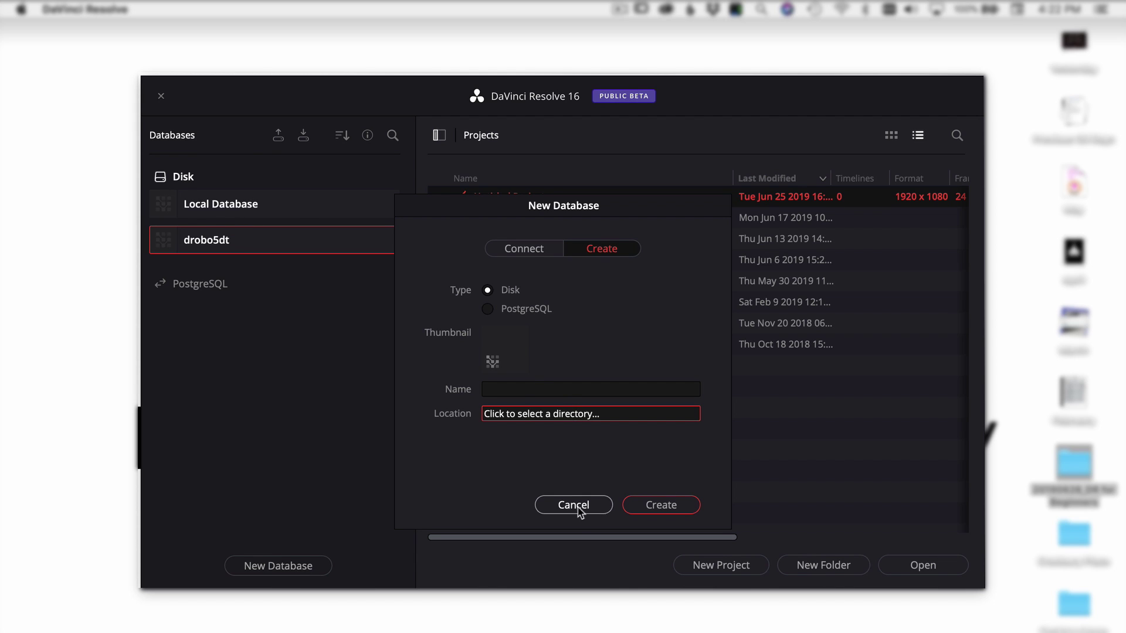
left_click(610, 505)
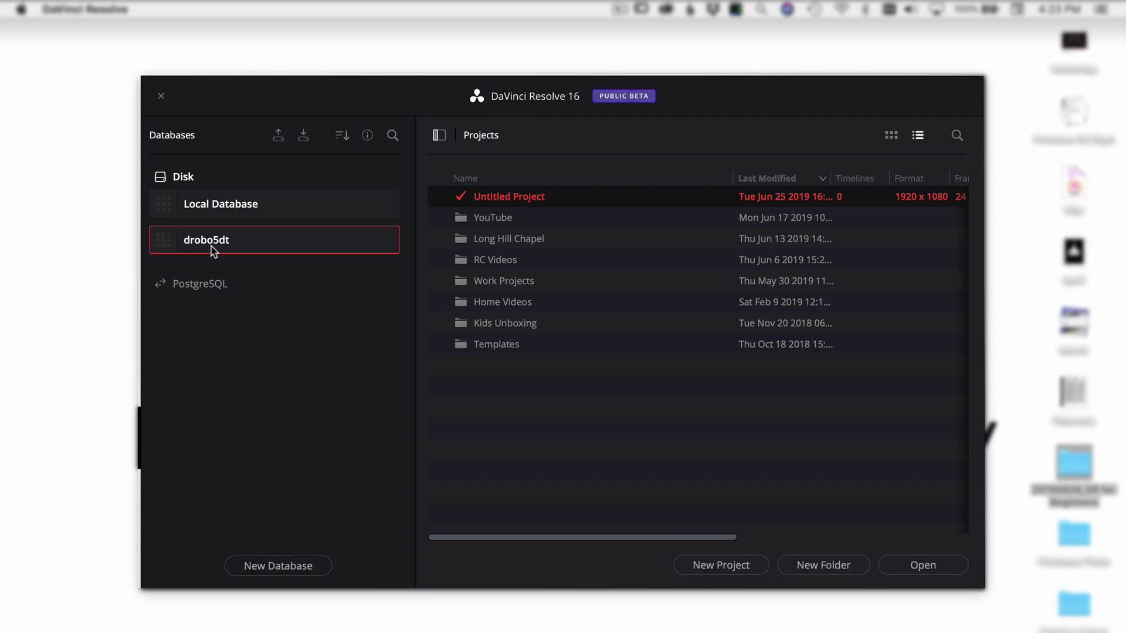
- Create a new project named "20190628_Getting Started in Davinci Resolve" inside the YouTube folder
left_click(465, 221)
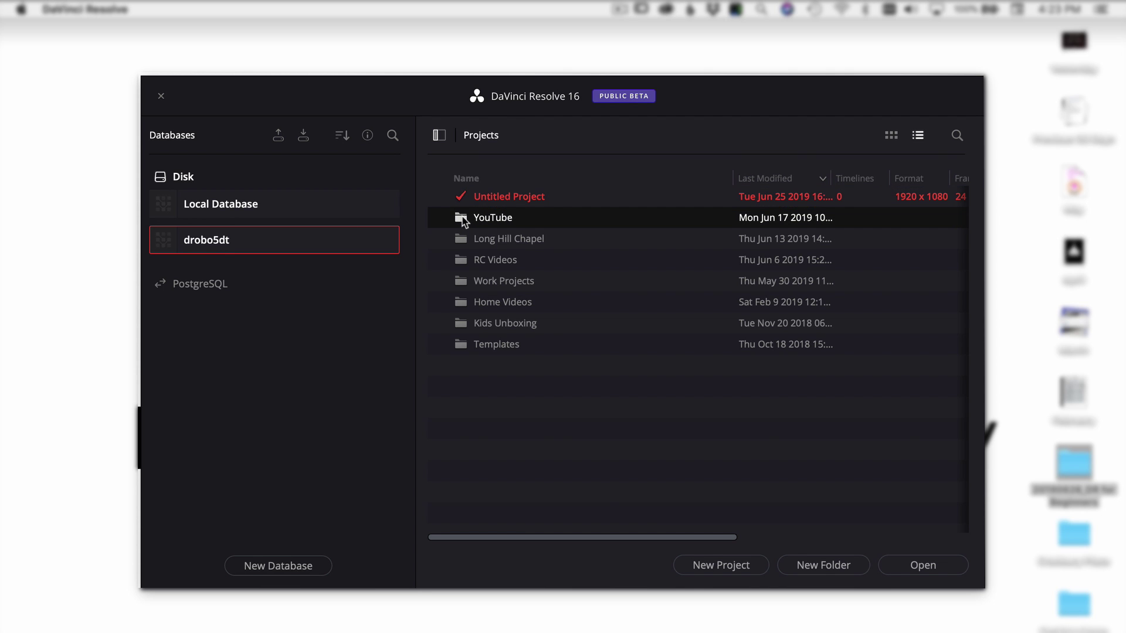
double_click(463, 225)
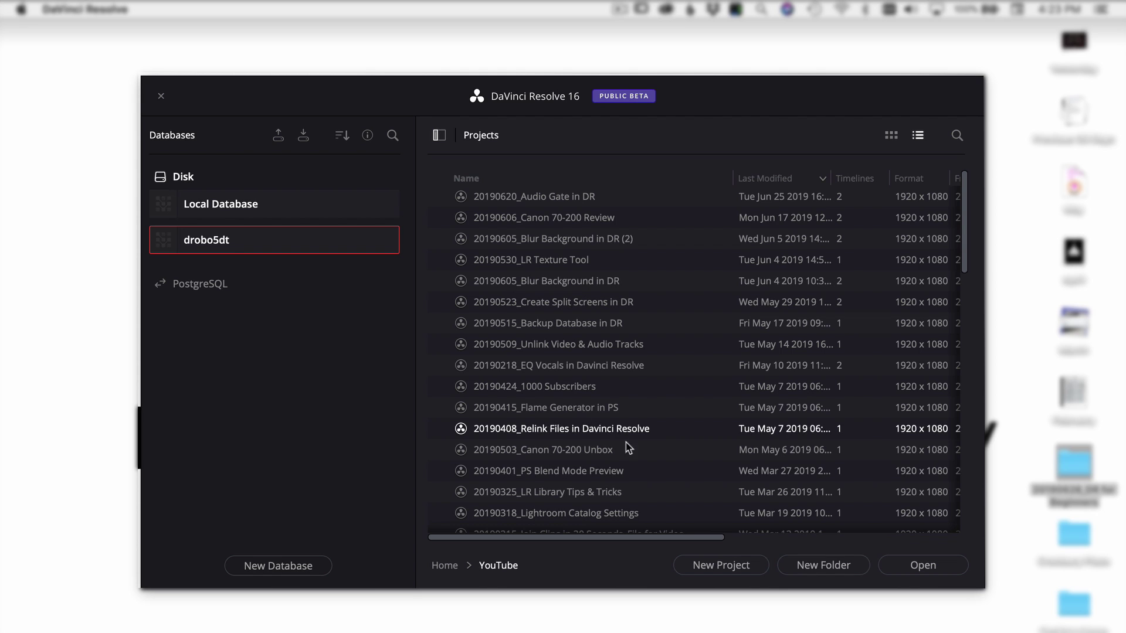
left_click(730, 567)
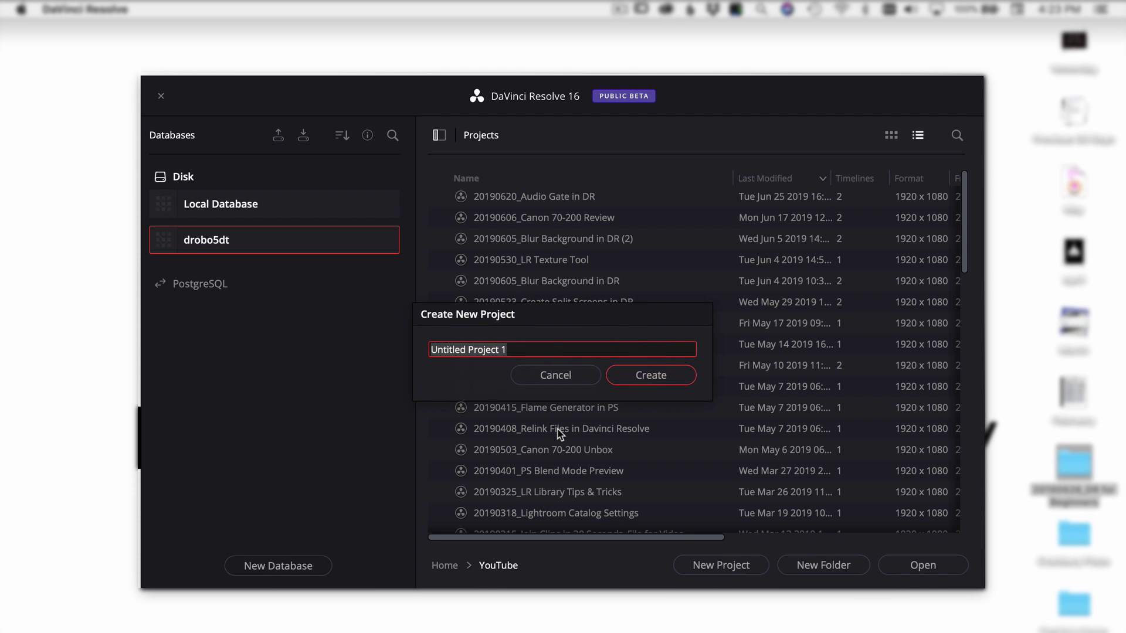
type("20190628_Getting Started in Davinci Resolve")
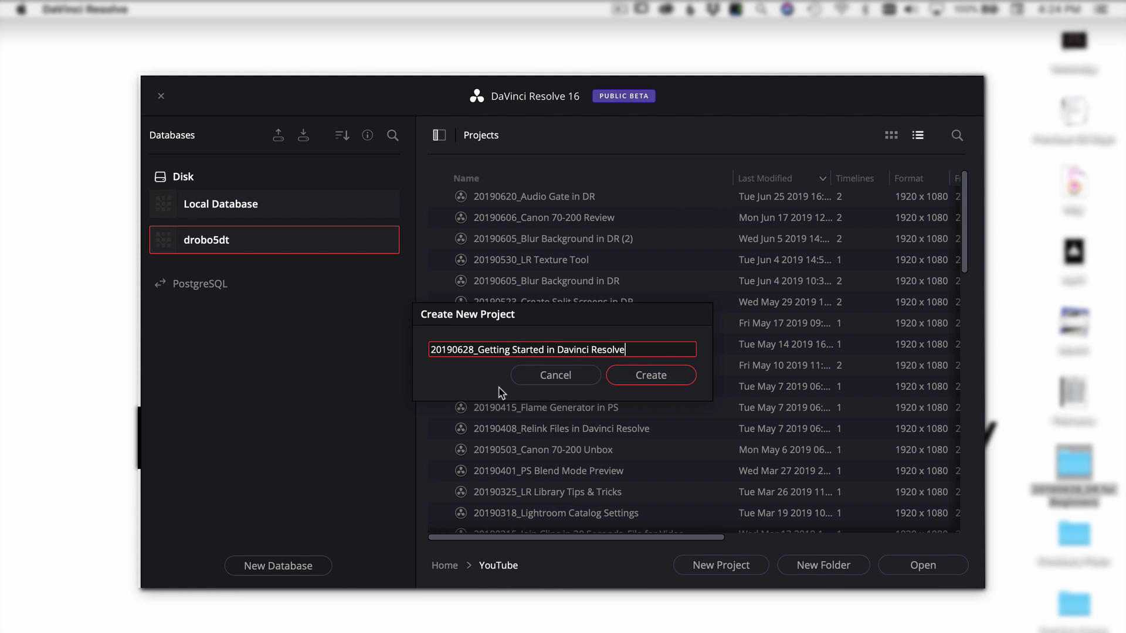
left_click(645, 375)
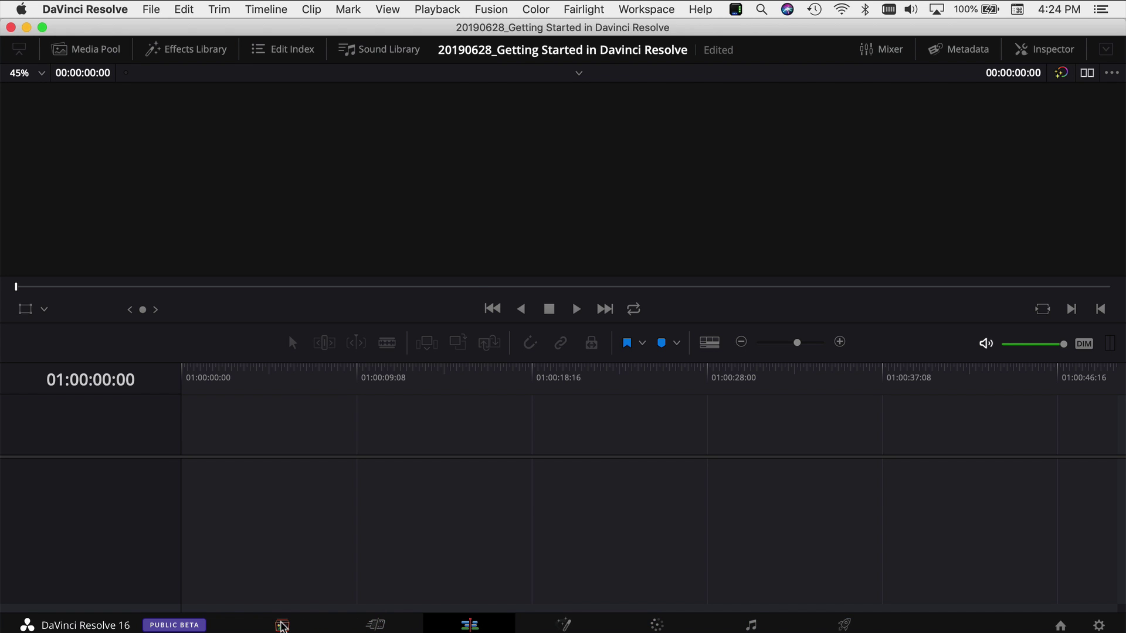
- Look through the Media, Cut, Edit, Fusion, Color, Fairlight and Deliver pages in turn, including the render presets
left_click(282, 625)
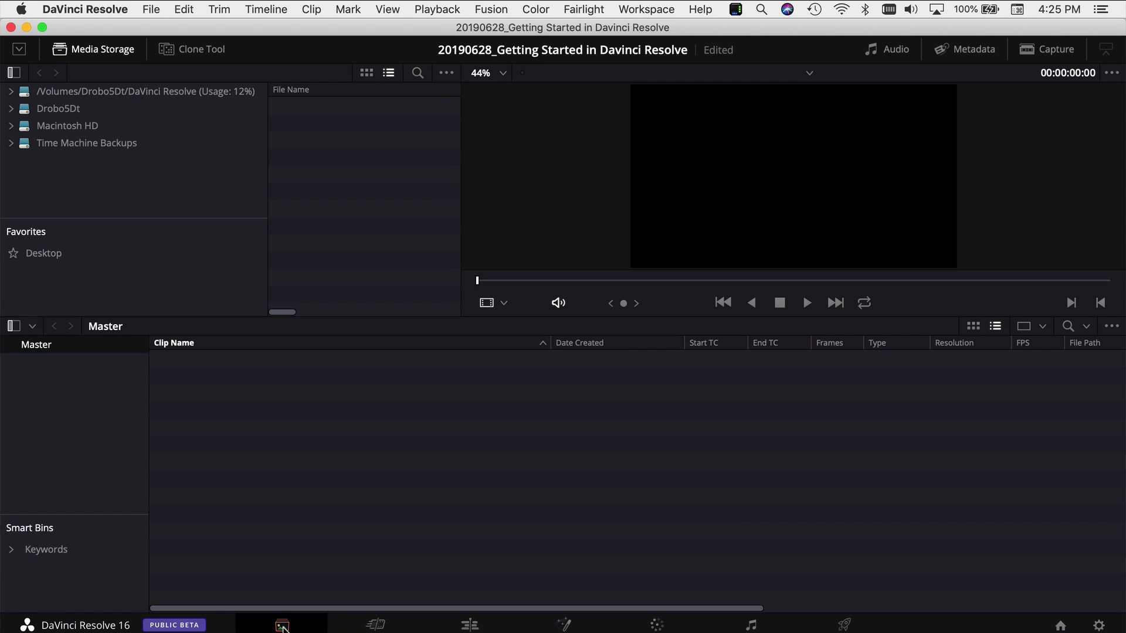
left_click(375, 625)
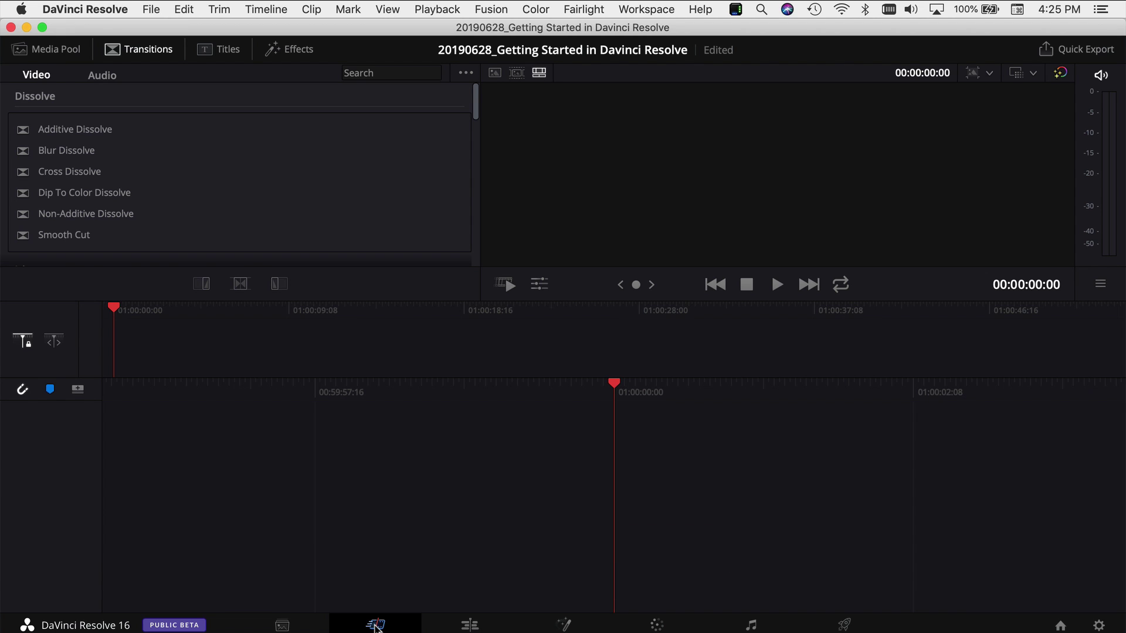
left_click(470, 625)
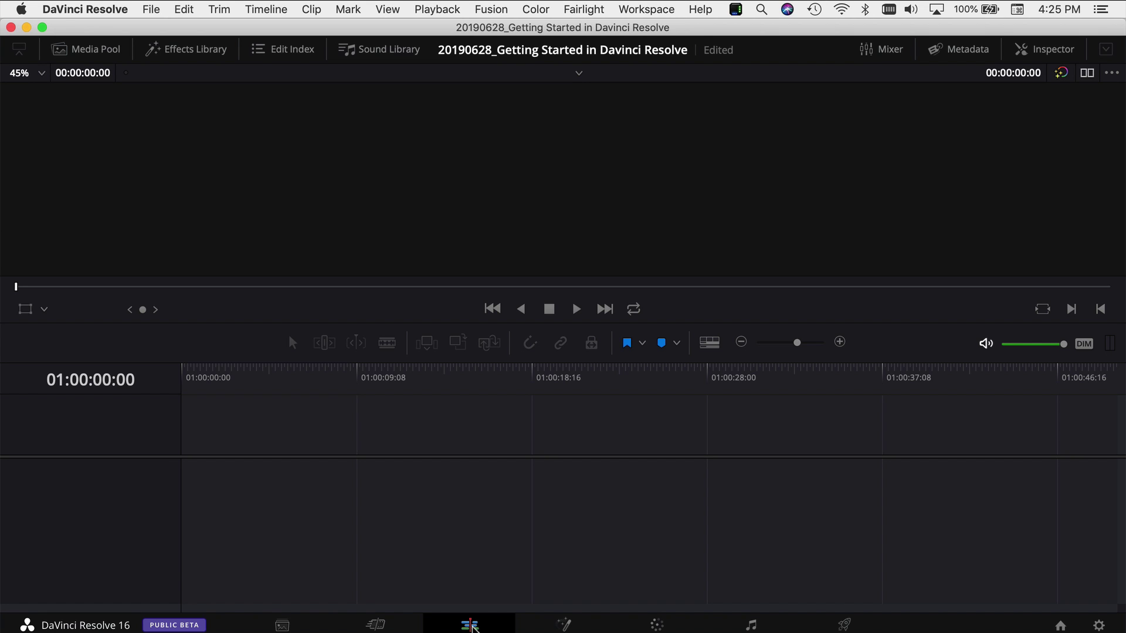
left_click(563, 625)
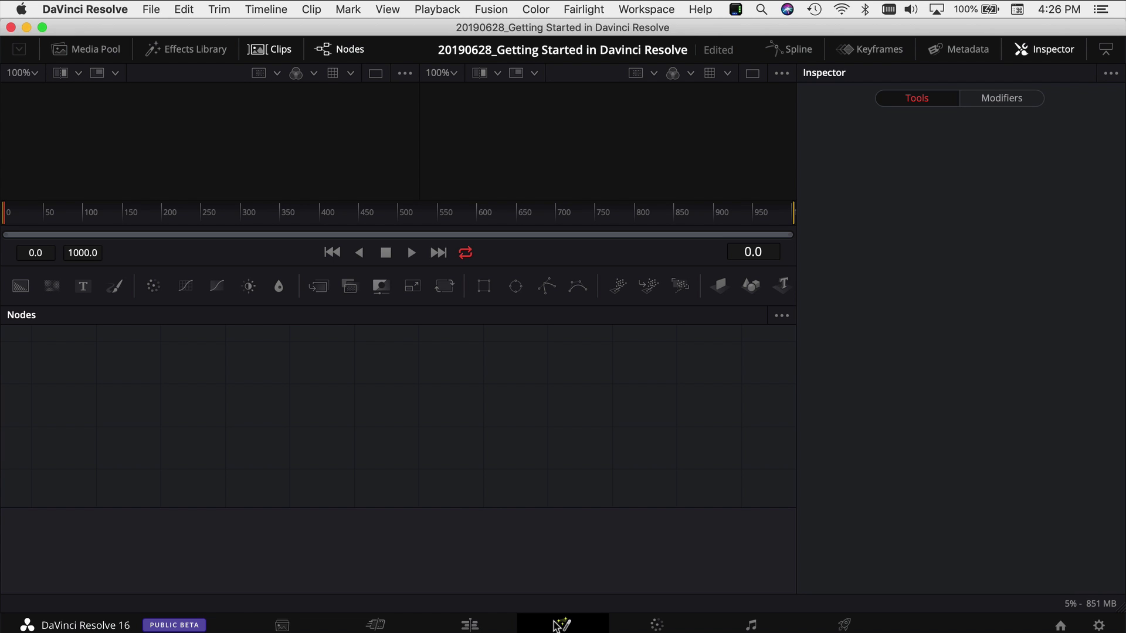
left_click(657, 625)
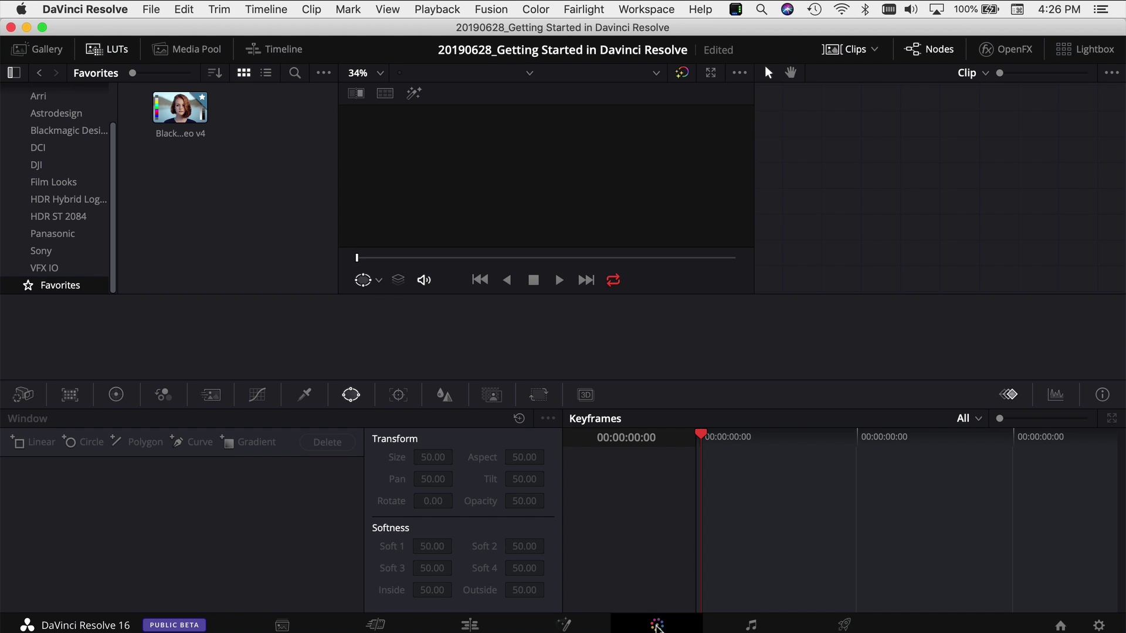
left_click(750, 625)
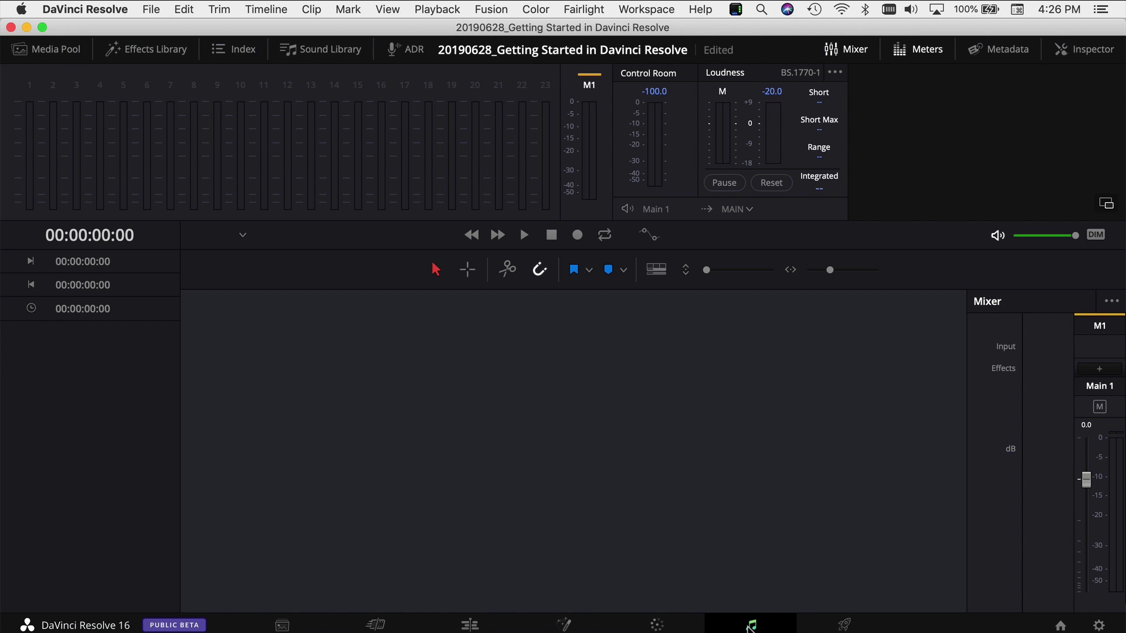
left_click(844, 625)
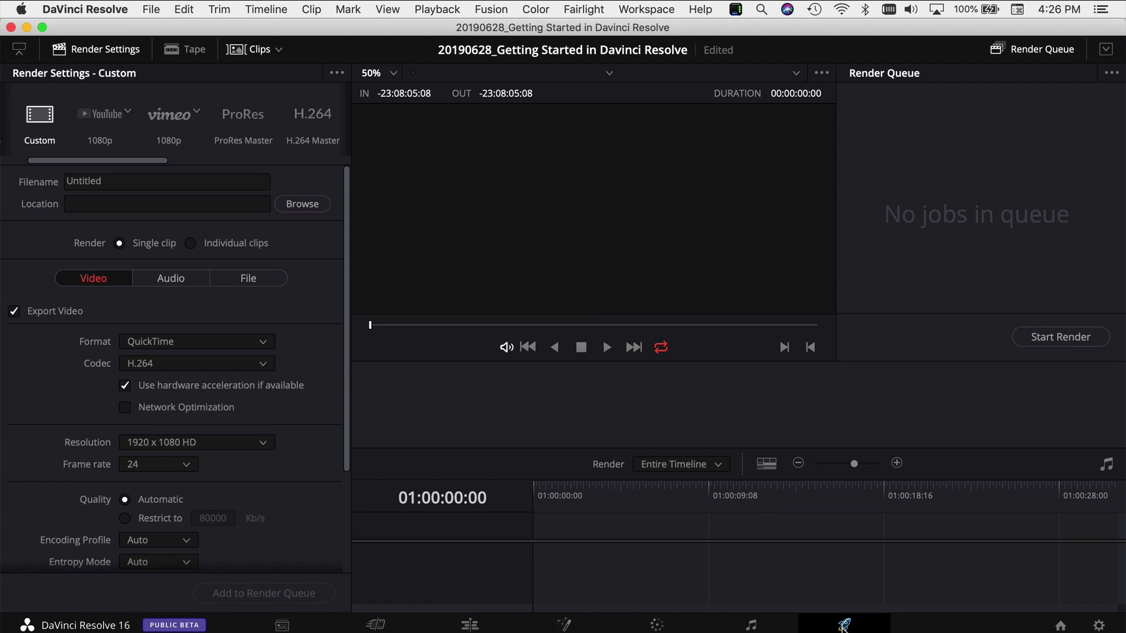
left_click_drag(123, 160, 40, 162)
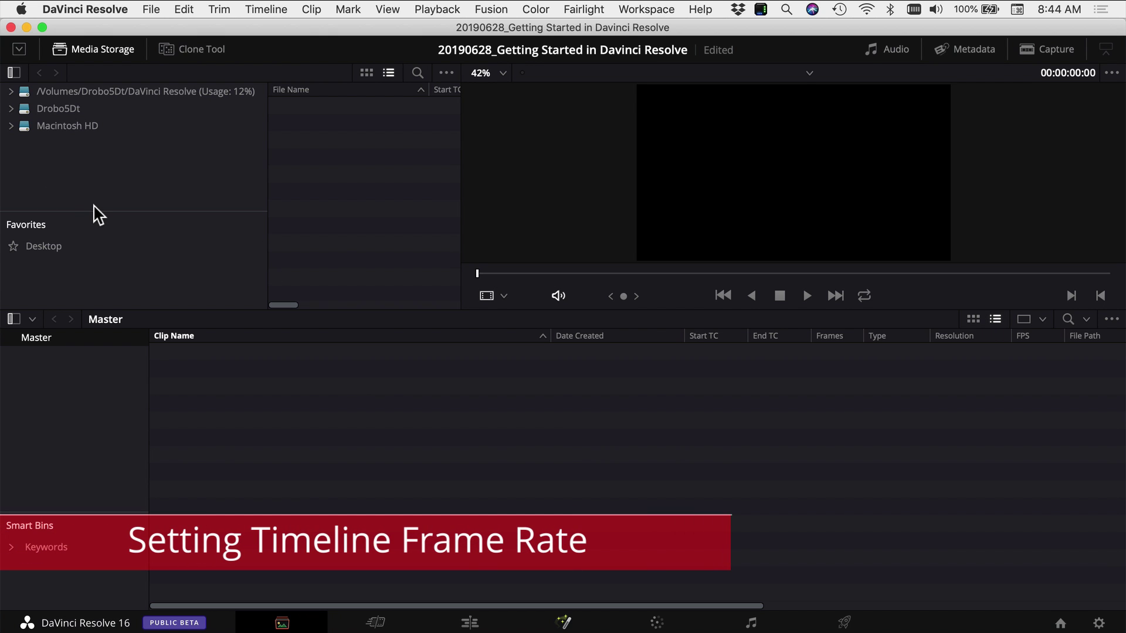
- Hide the Media Storage browser and show it again
left_click(79, 51)
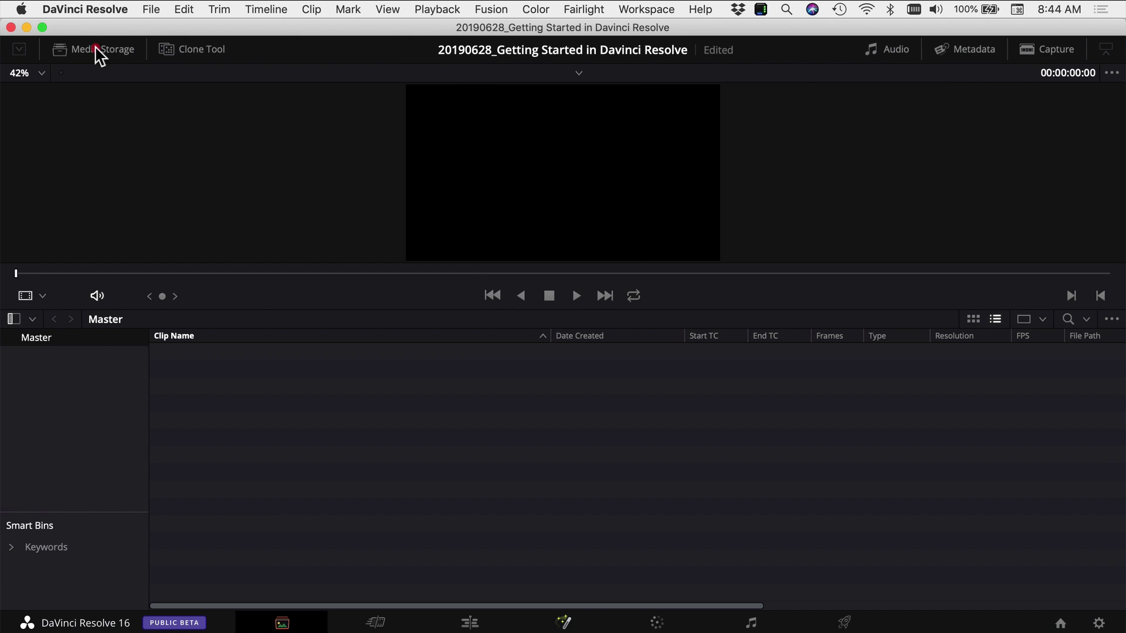
left_click(97, 50)
left_click(112, 52)
left_click(110, 53)
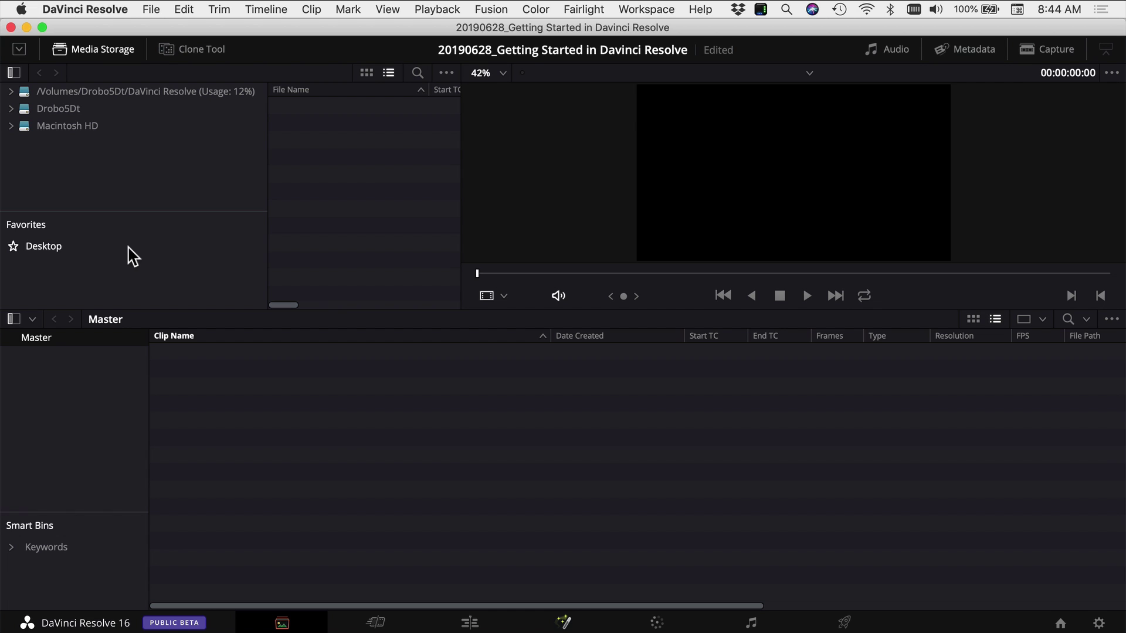
- Browse from the Desktop favorite to 20190628_DR for Beginners, Footage, 5DIV and preview the clip 5DIV2716.MOV
left_click(57, 248)
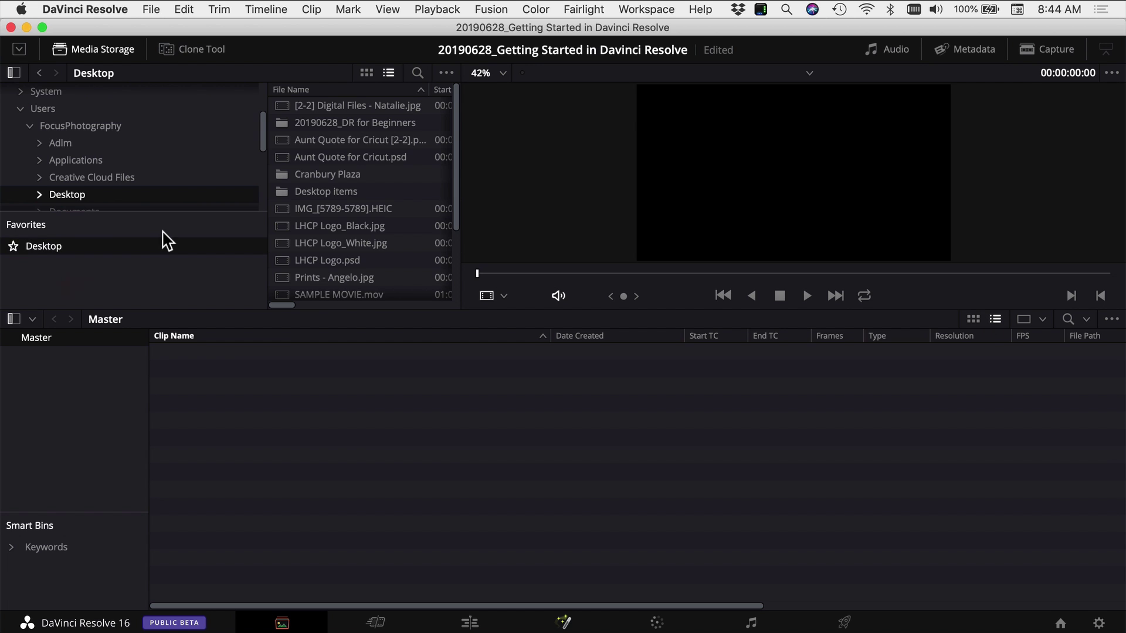
double_click(354, 125)
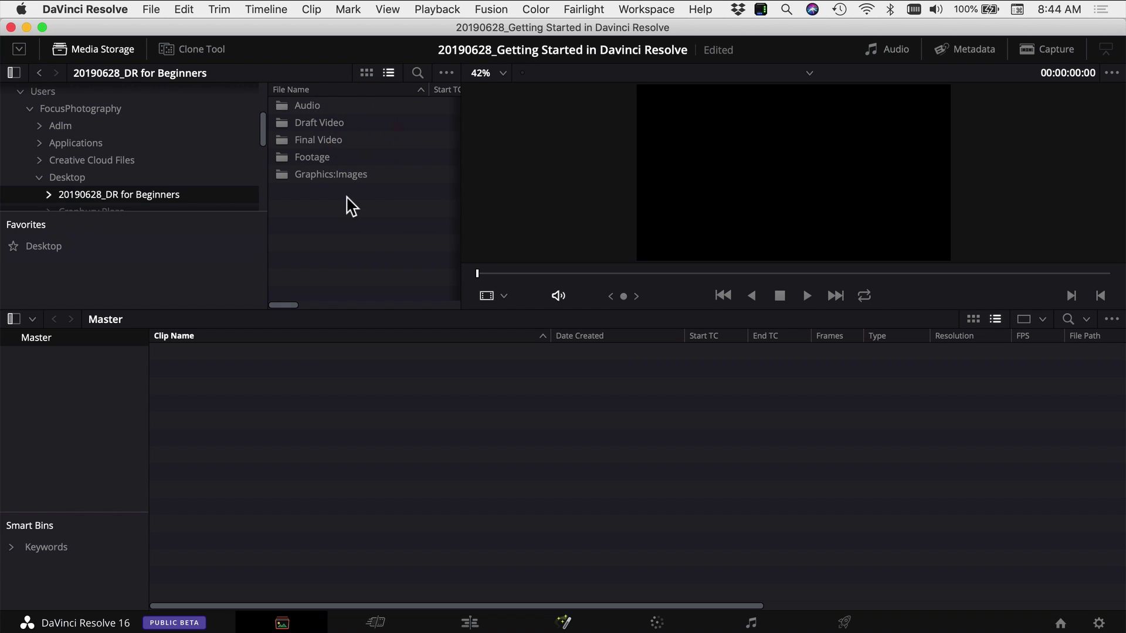
double_click(311, 157)
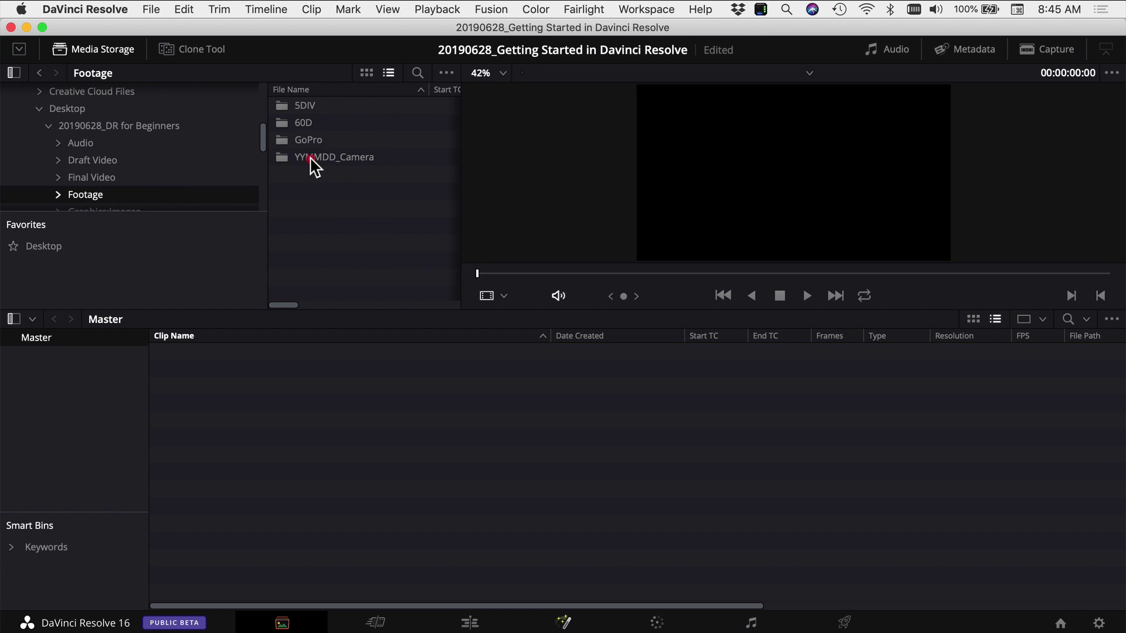
double_click(300, 107)
left_click(282, 176)
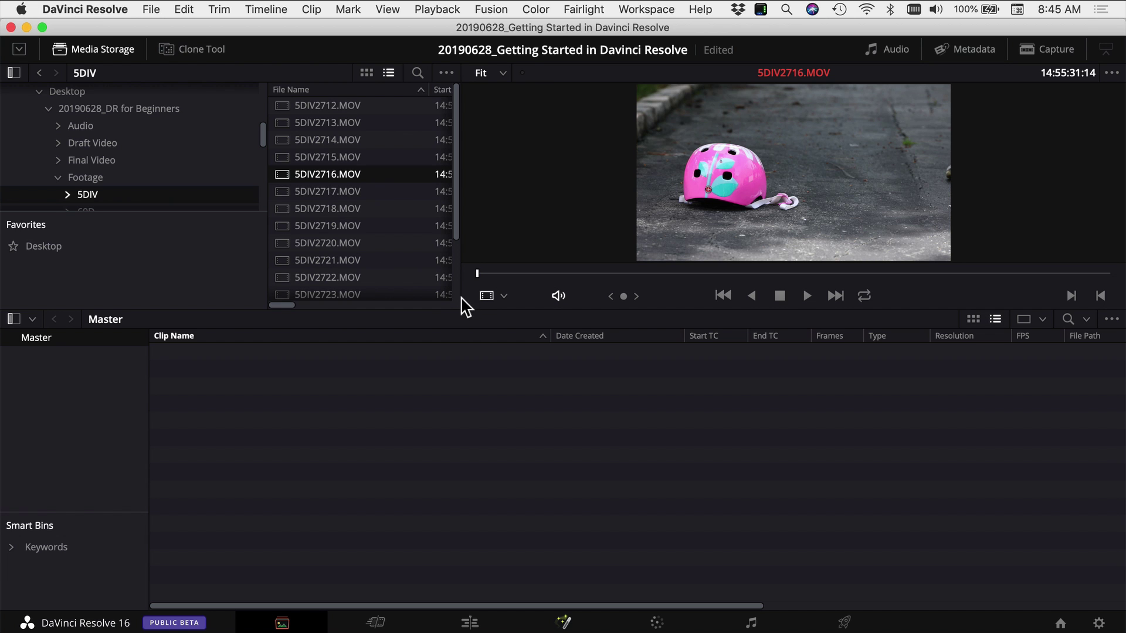
- Widen the media storage file list and examine the frame rates of the 5DIV clips
left_click_drag(459, 296, 538, 299)
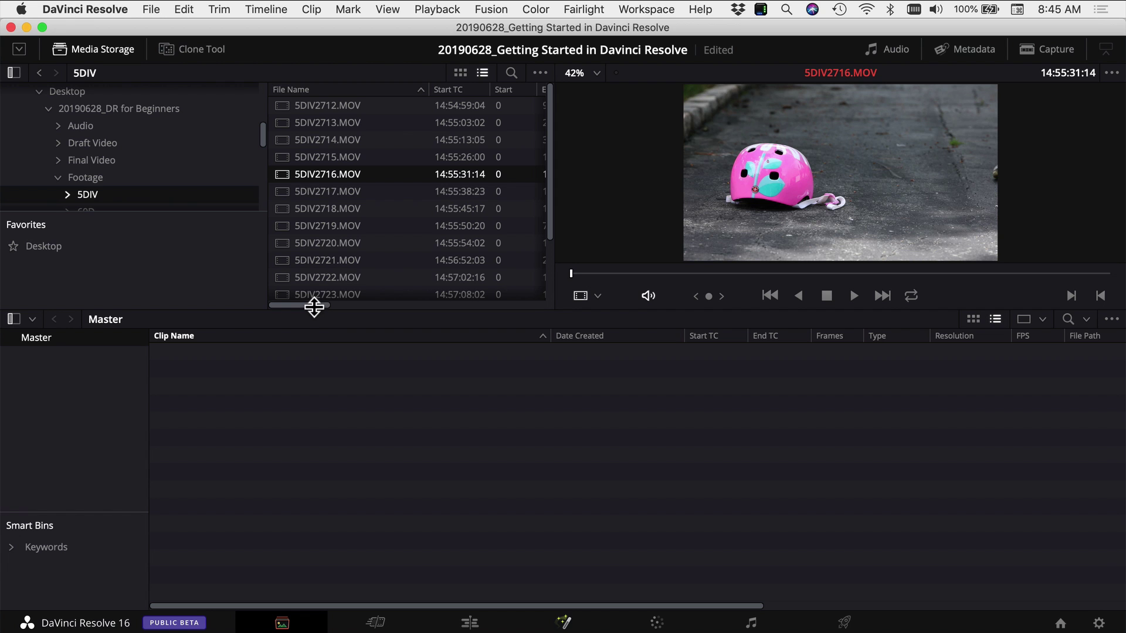
mouse_move(317, 312)
left_mouse_down()
mouse_move(351, 316)
mouse_move(302, 317)
left_mouse_up()
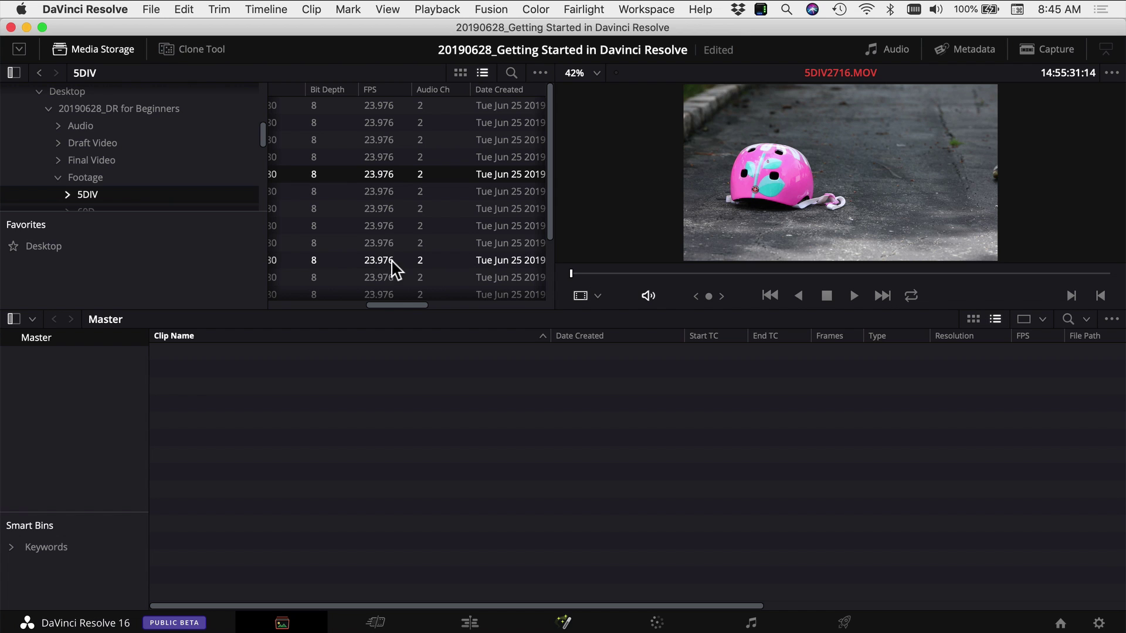
scroll(375, 258, "down", 4)
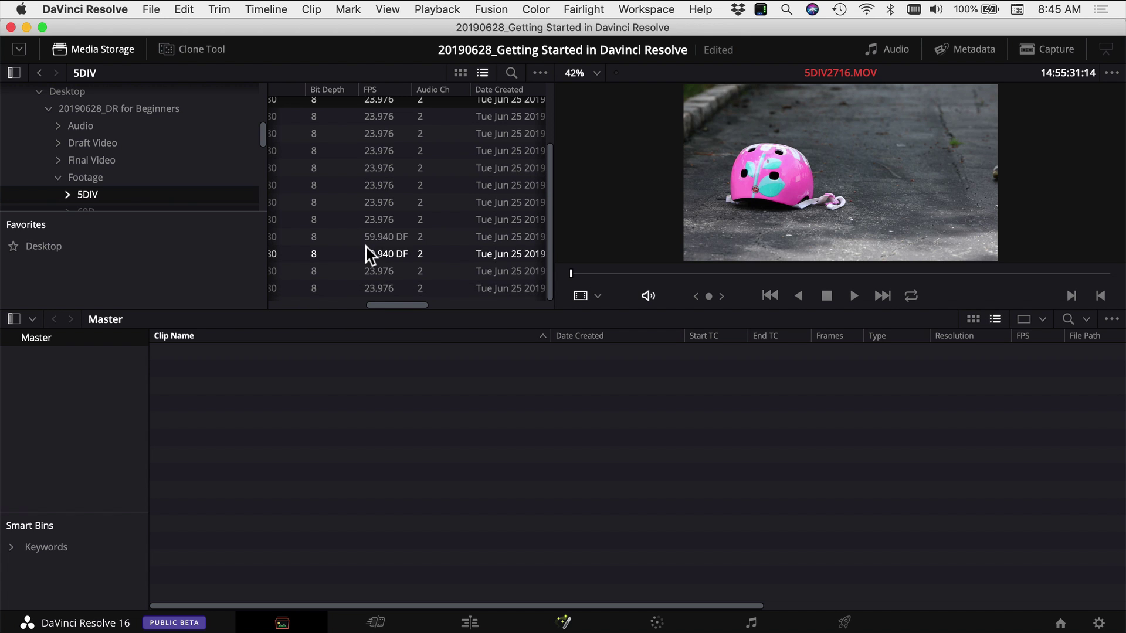
left_click(389, 306)
scroll(372, 246, "up", 4)
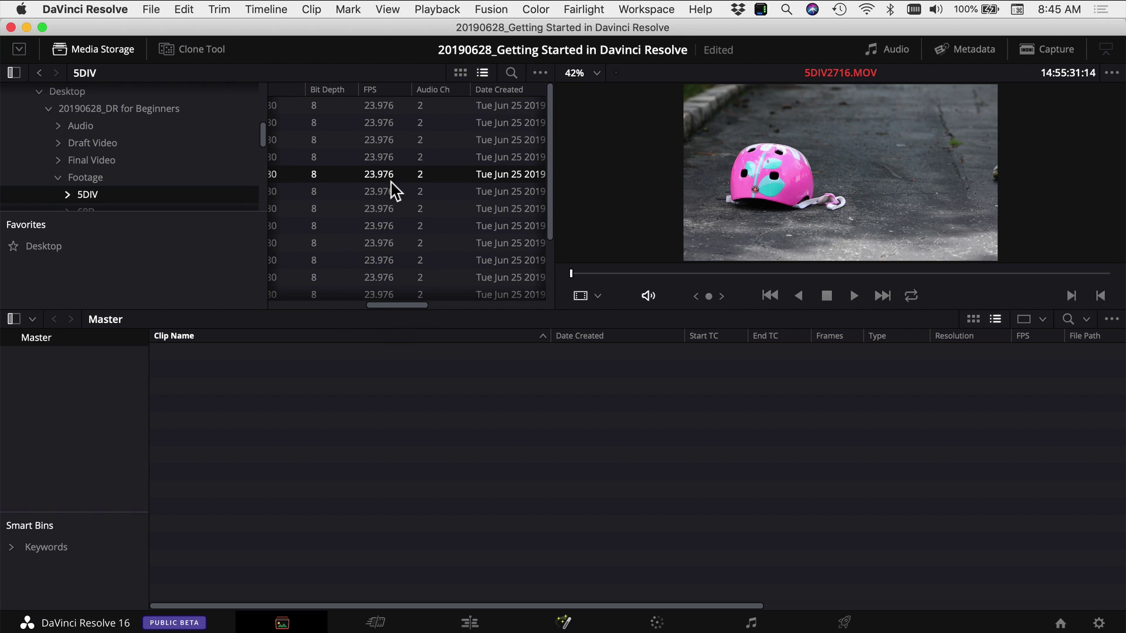
- Add 5DIV2716.MOV to the Master bin and change the timeline frame rate and video format to match the clip
left_click_drag(393, 304, 253, 298)
left_click_drag(291, 183, 295, 463)
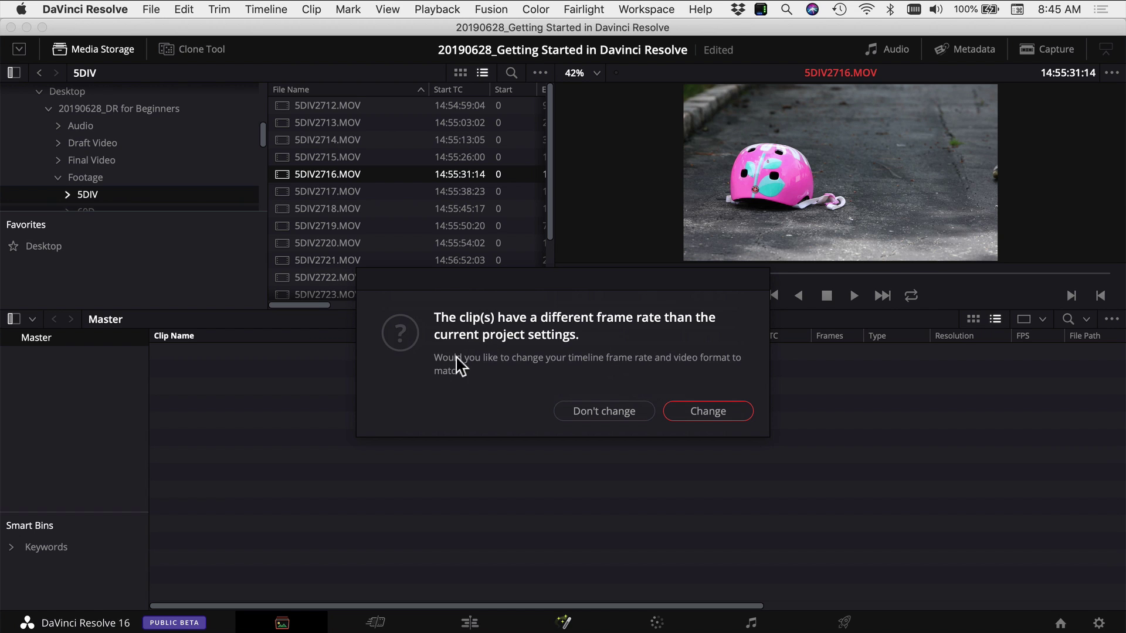
left_click(705, 422)
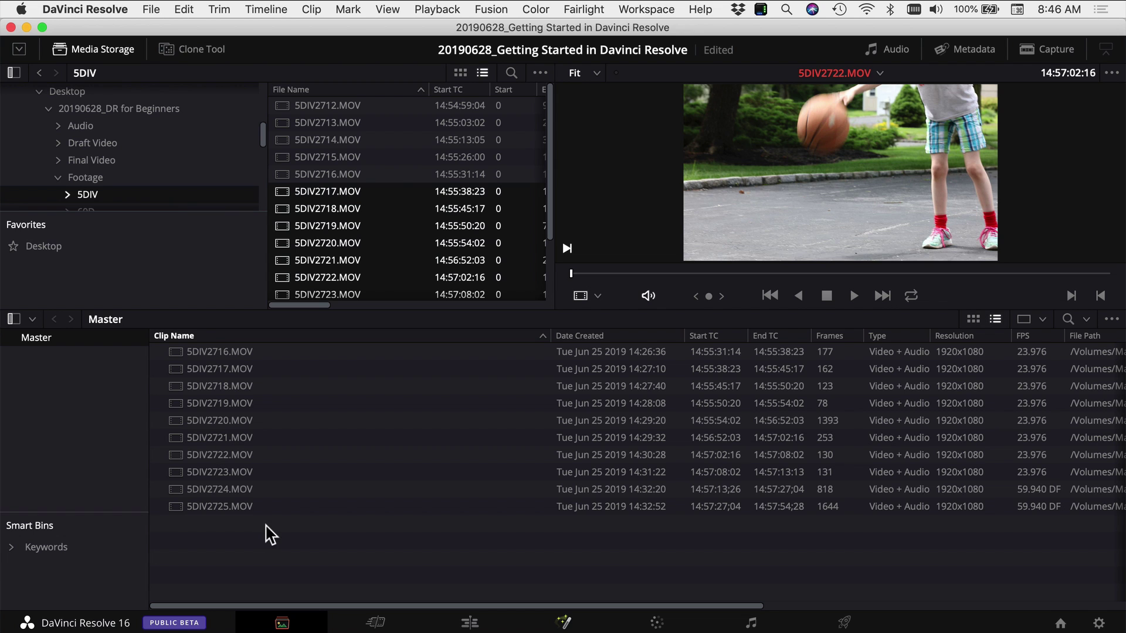
- Generate optimized media for all the clips in the Master bin
left_click_drag(268, 530, 199, 337)
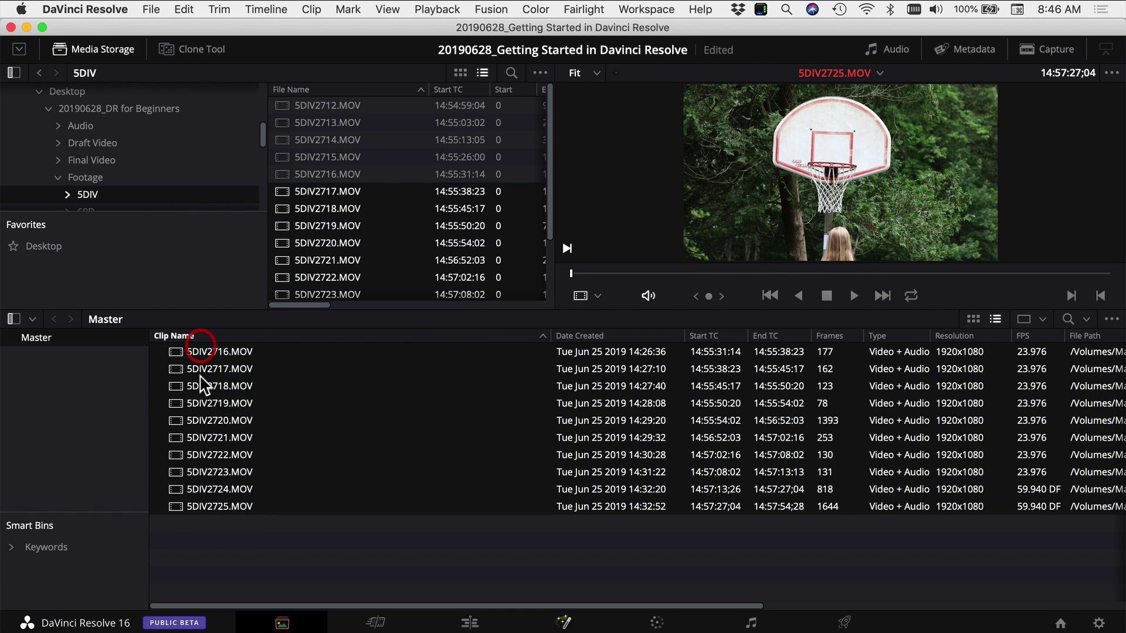
right_click(200, 377)
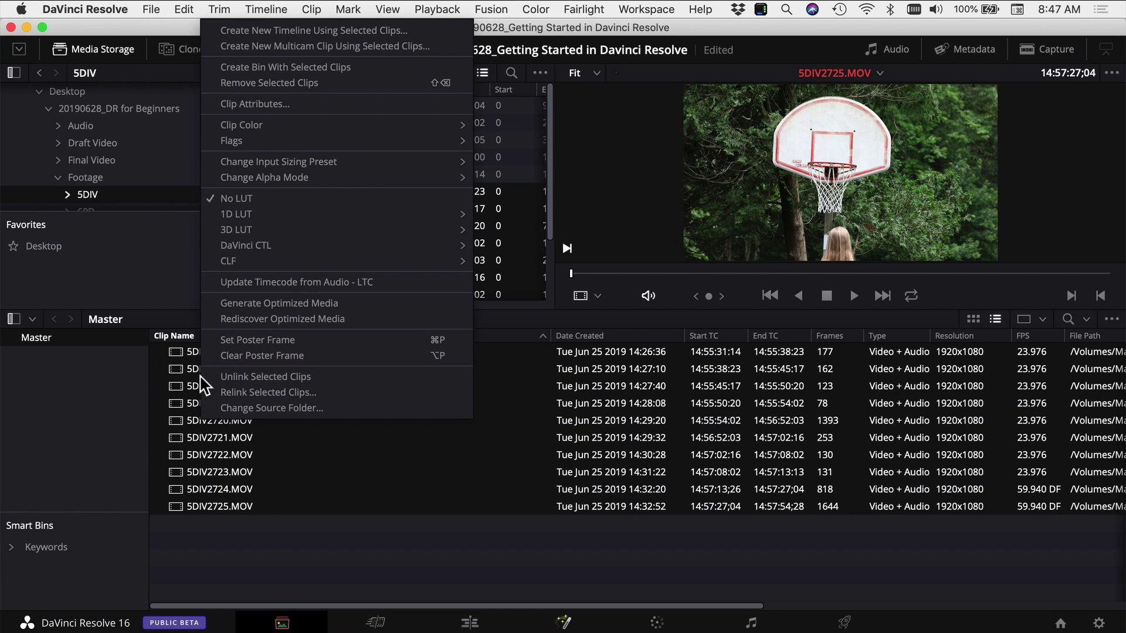
left_click(347, 303)
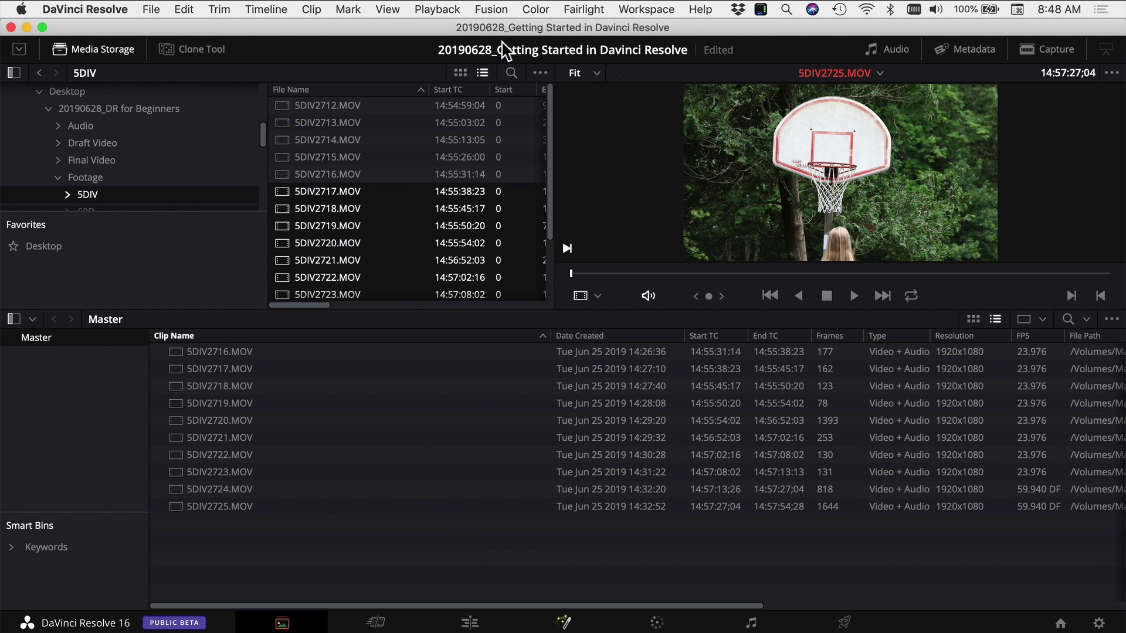
- Set the playback render cache to Smart and the proxy mode to Half Resolution
left_click(432, 9)
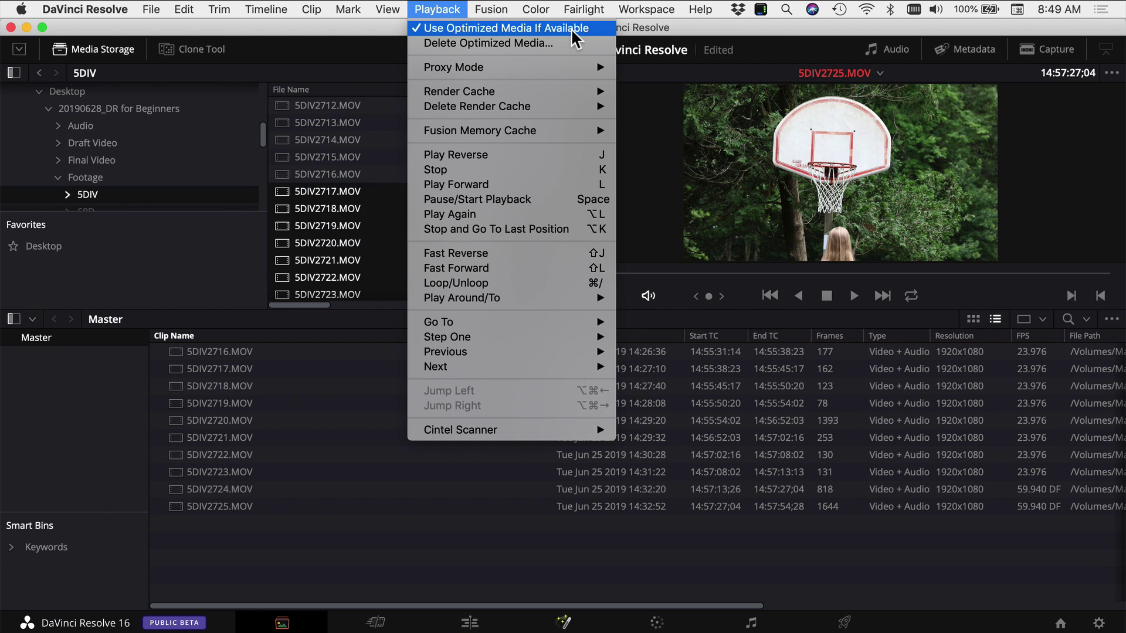
mouse_move(467, 94)
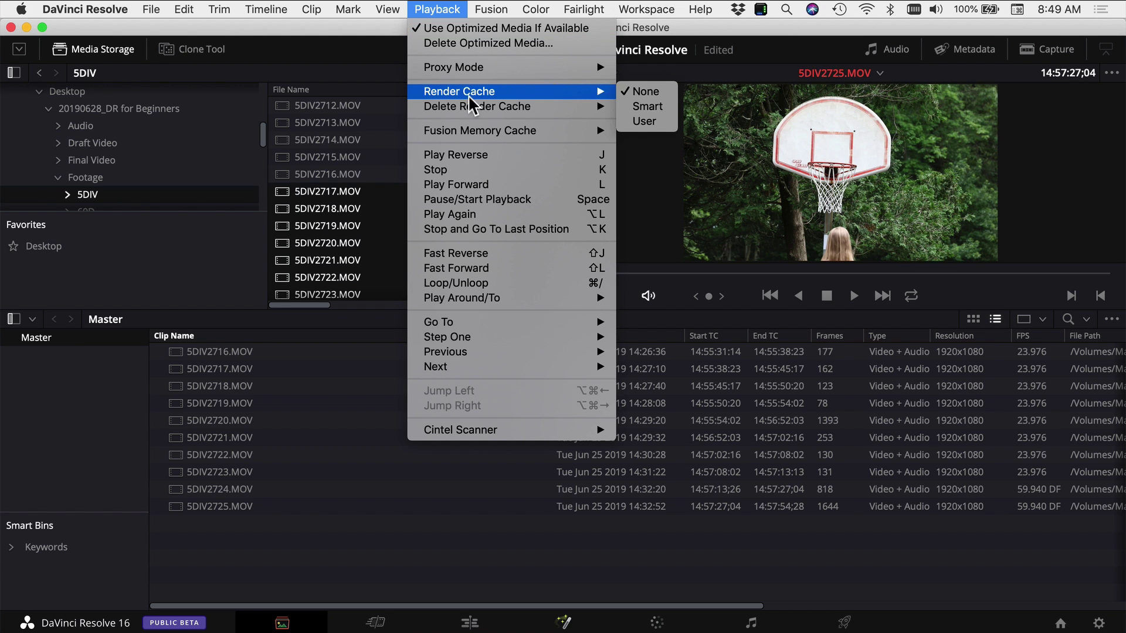
left_click(648, 105)
left_click(437, 11)
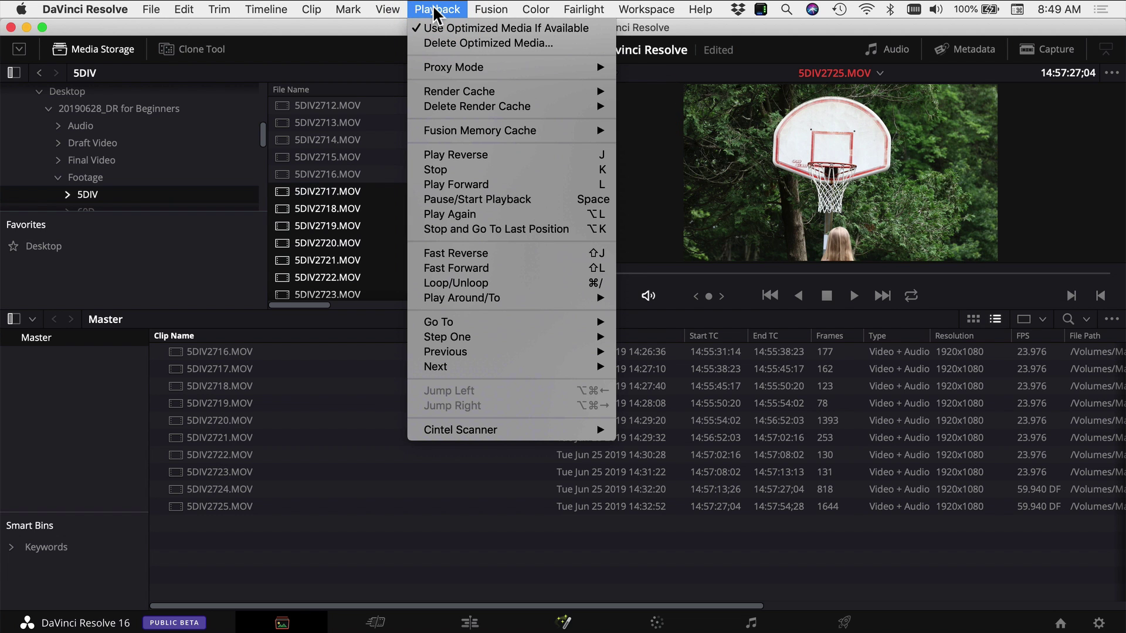
mouse_move(472, 71)
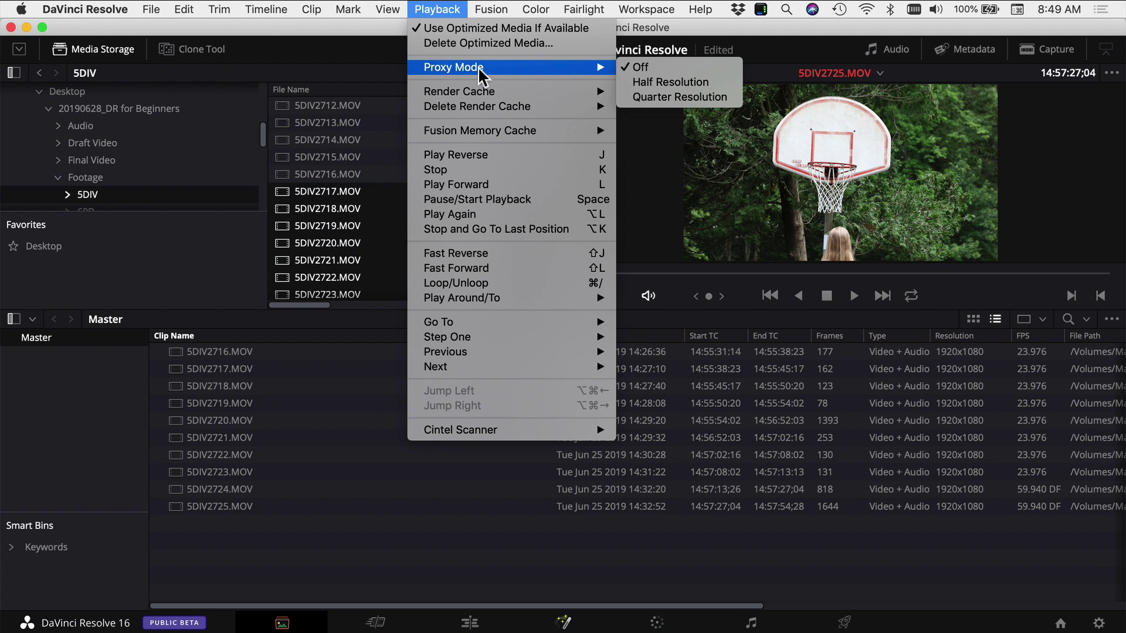
left_click(678, 87)
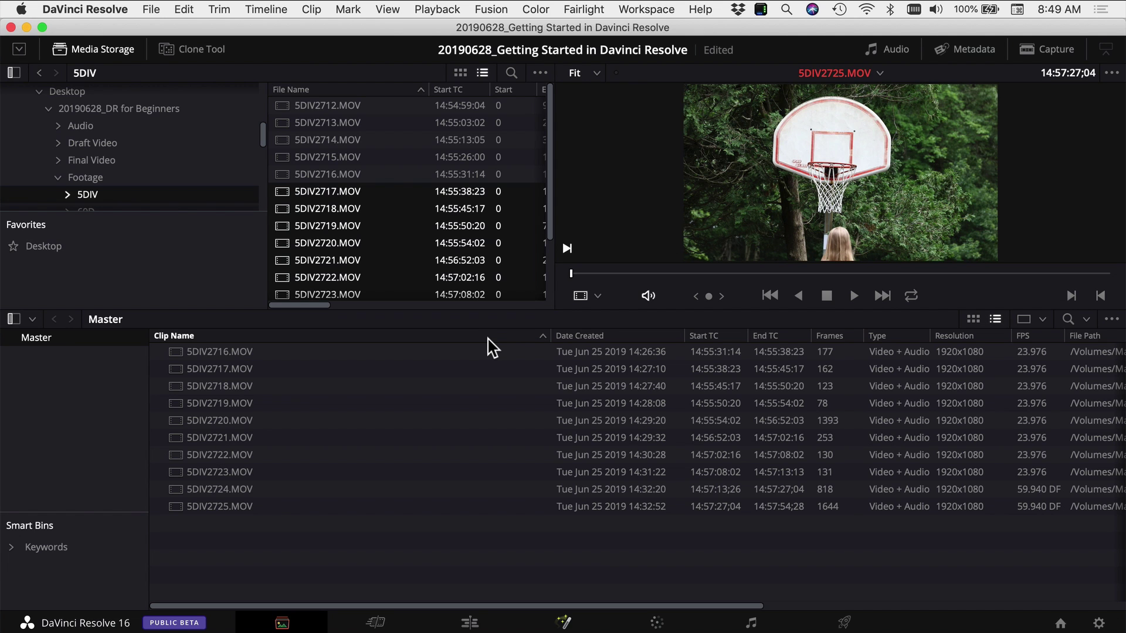
- Preview the slow-motion clip 5DIV2724.MOV from the Master bin
left_click(198, 491)
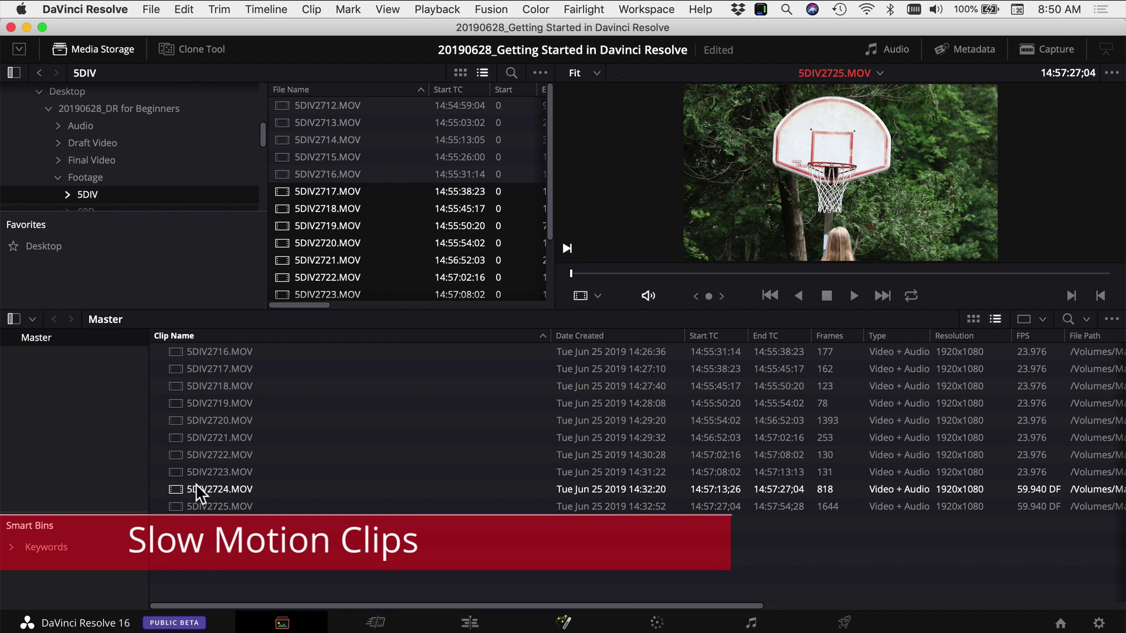
left_click(203, 490)
left_click(203, 506)
left_click(206, 484)
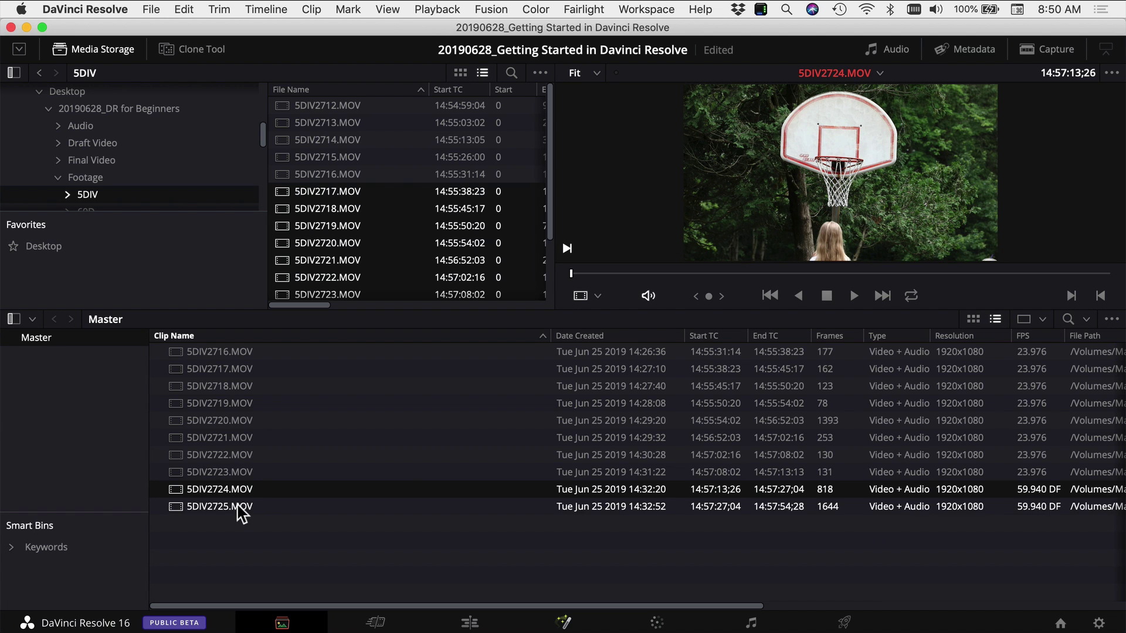
left_click(232, 491)
left_click(214, 540)
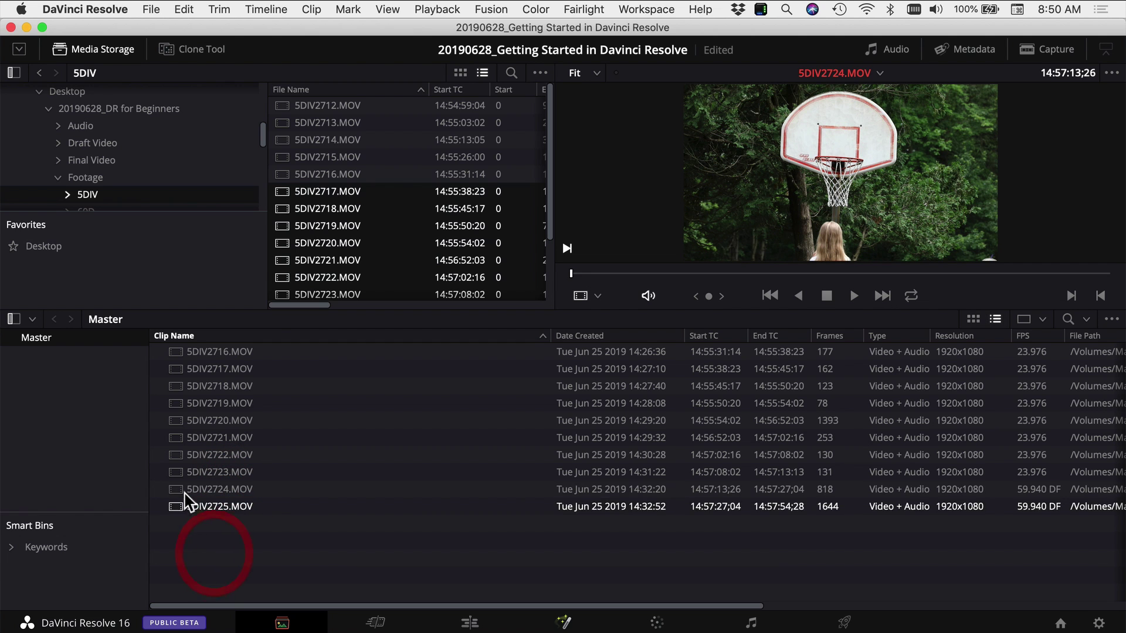
left_click(176, 491)
key("space")
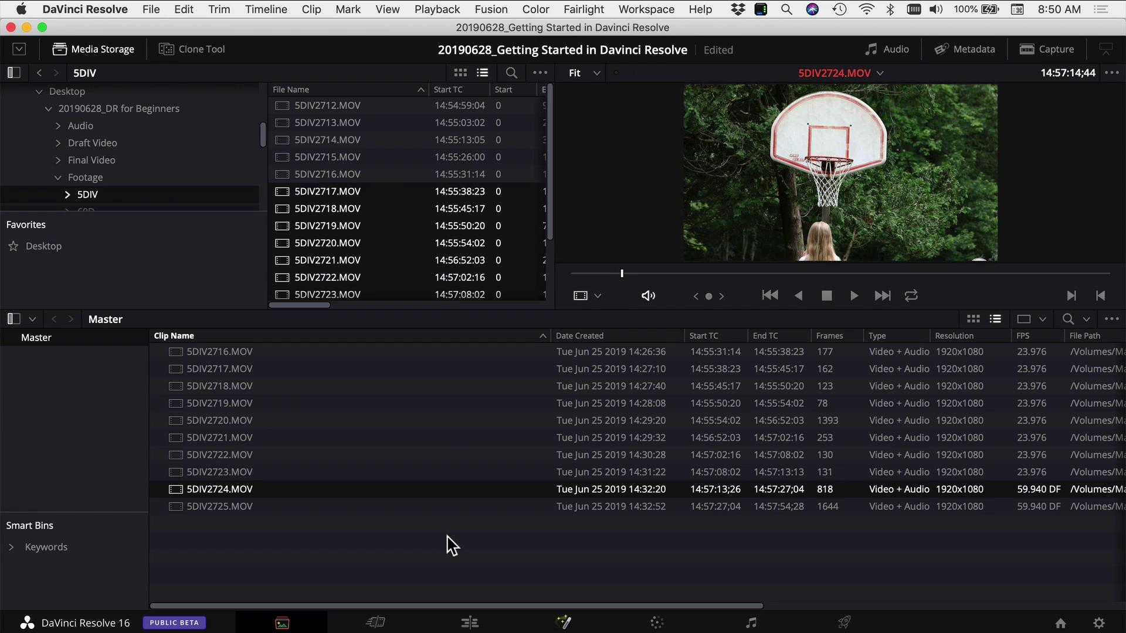
- Change the video frame rate of 5DIV2724.MOV to 23.976 in its clip attributes
right_click(202, 494)
mouse_move(281, 231)
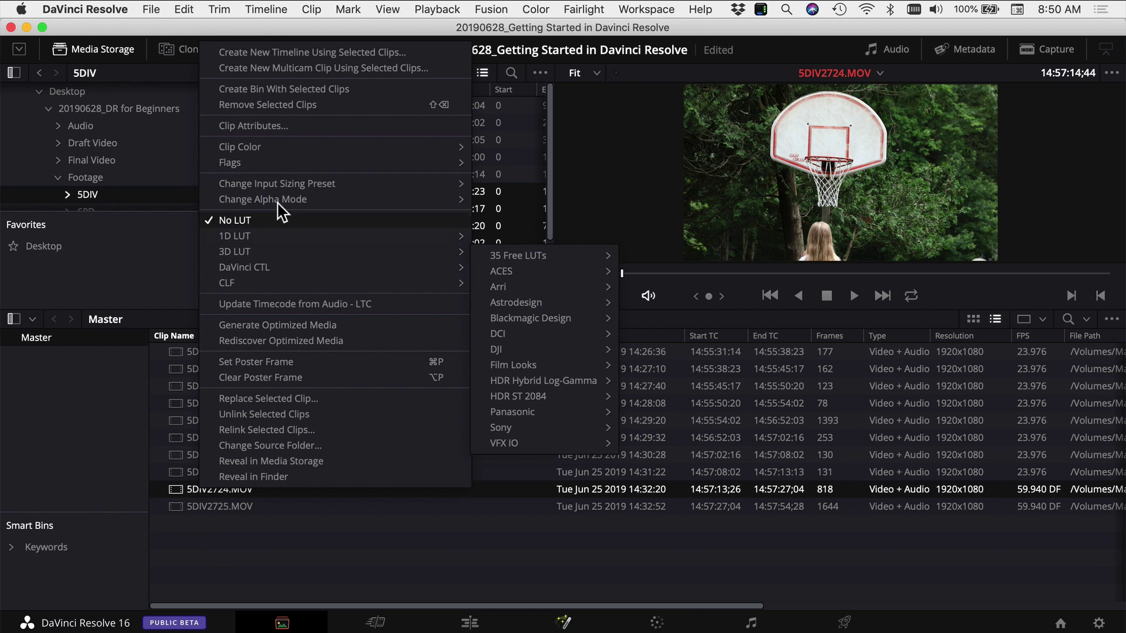
left_click(268, 127)
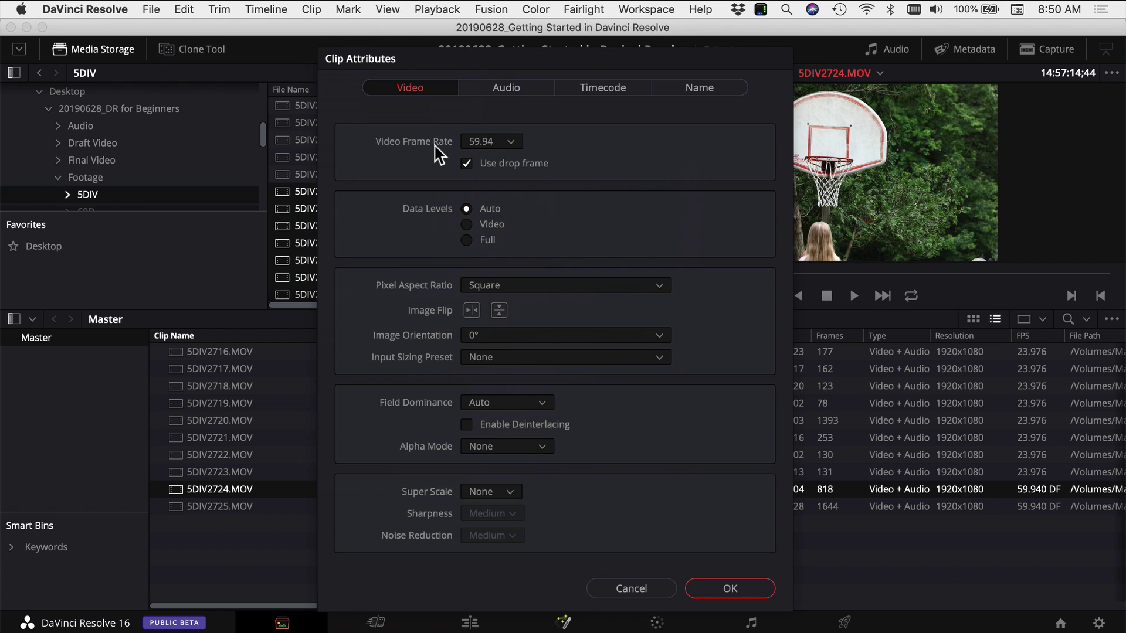
left_click(510, 142)
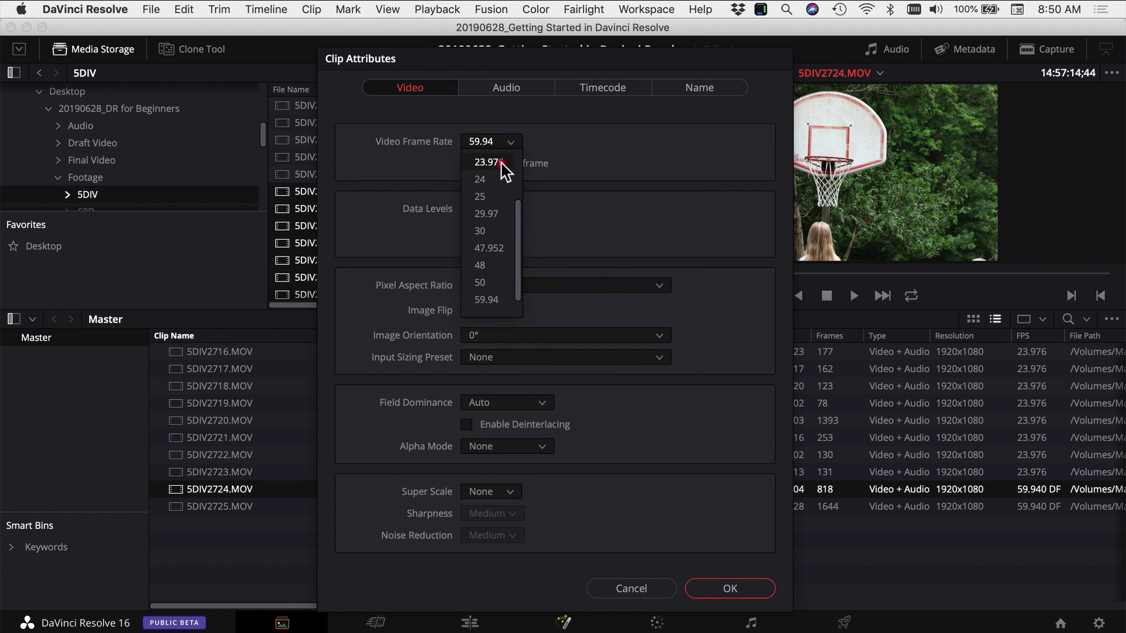
left_click(502, 163)
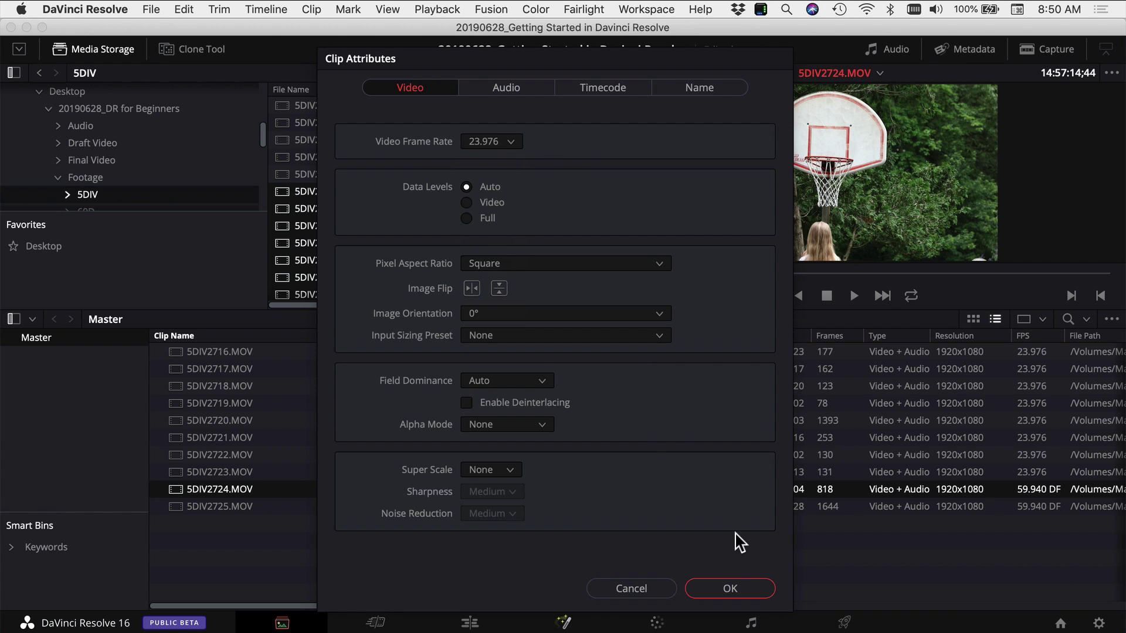
left_click(730, 589)
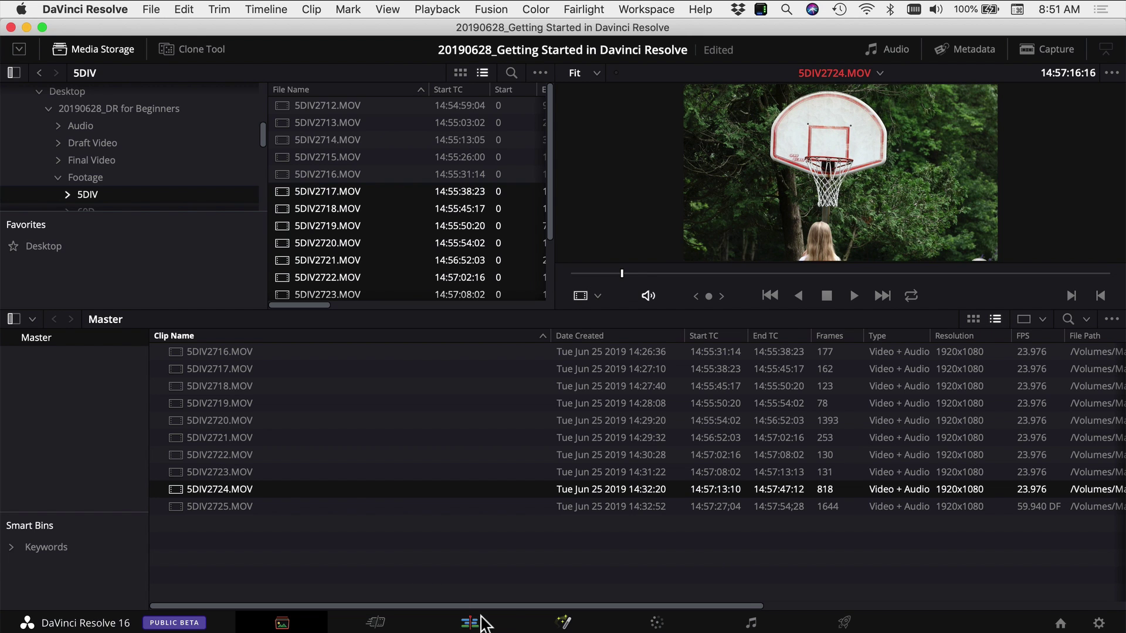
- Set up the Edit page with the media pool shown and taller, side-by-side source and timeline viewers
left_click(497, 621)
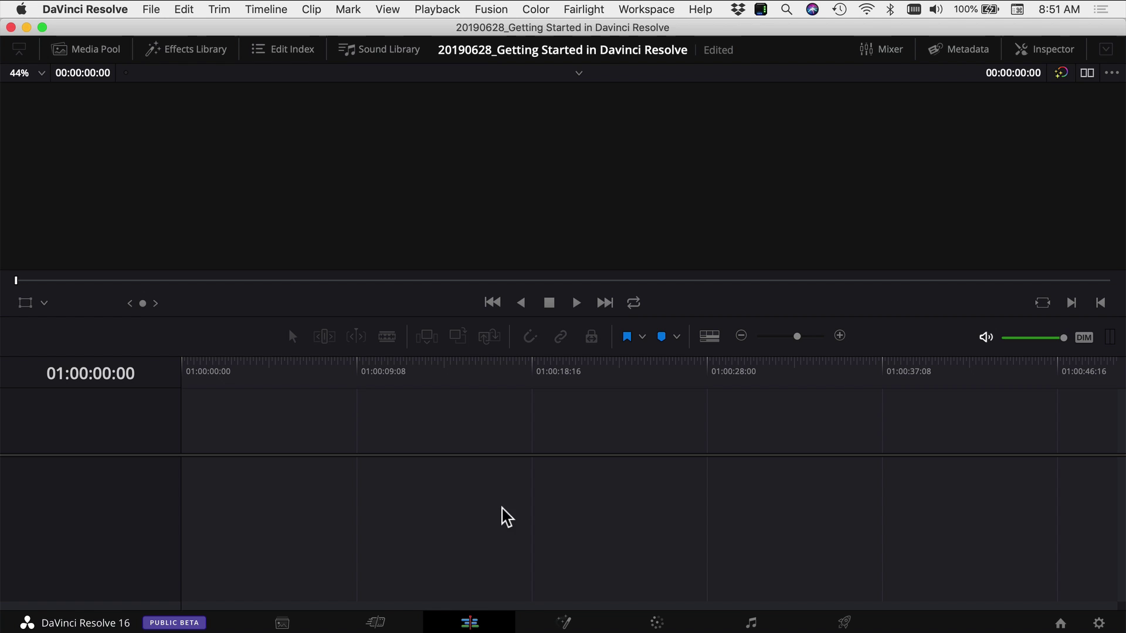
left_click(91, 55)
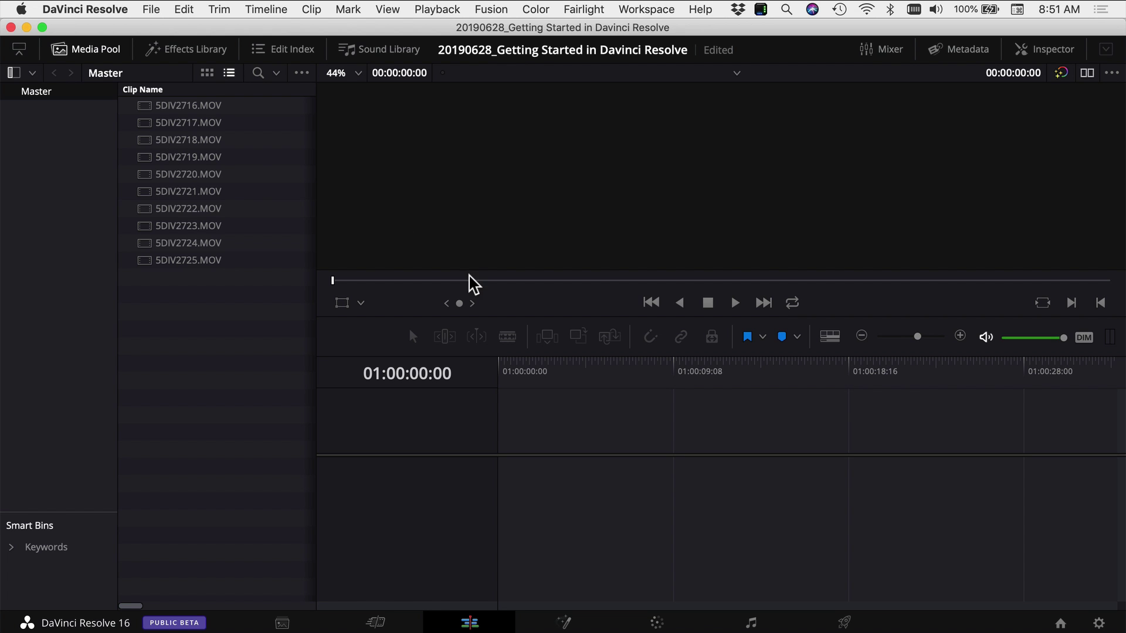
left_click_drag(475, 314, 462, 366)
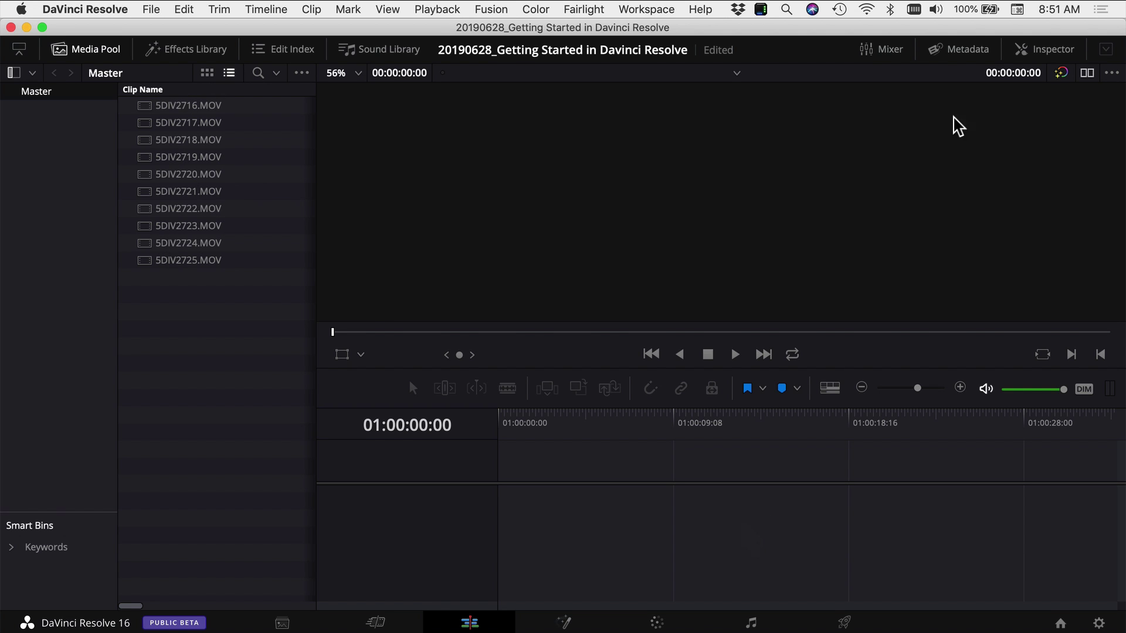
left_click(1088, 73)
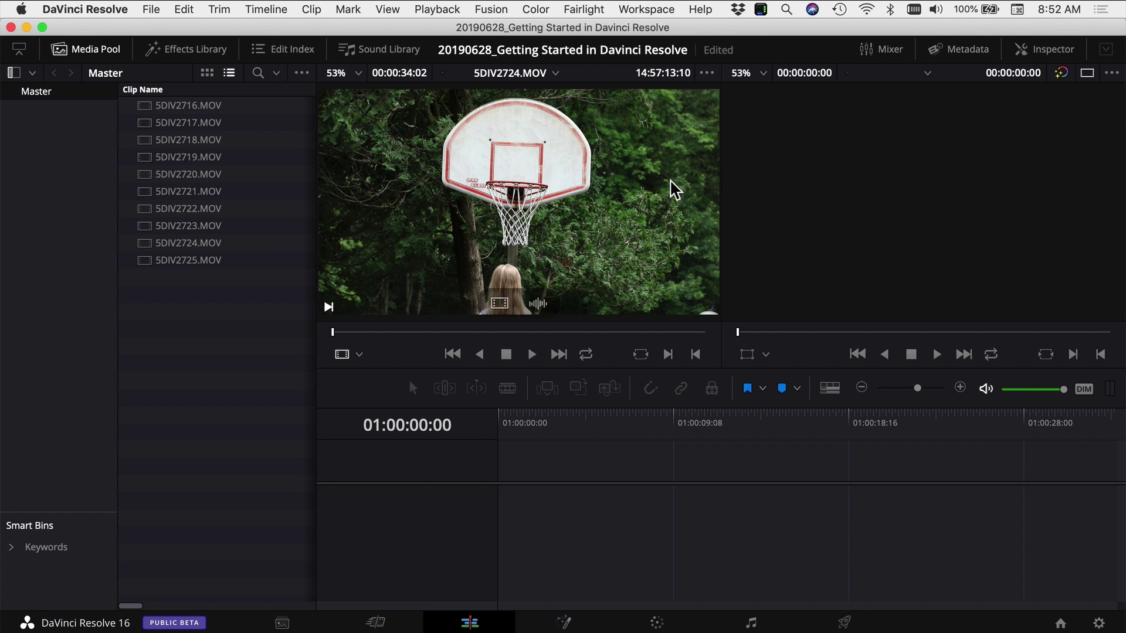
- Load 5DIV2721.MOV into the source viewer and mark its in point at 14:56:56:03 and out point at 14:57:01:03
double_click(164, 193)
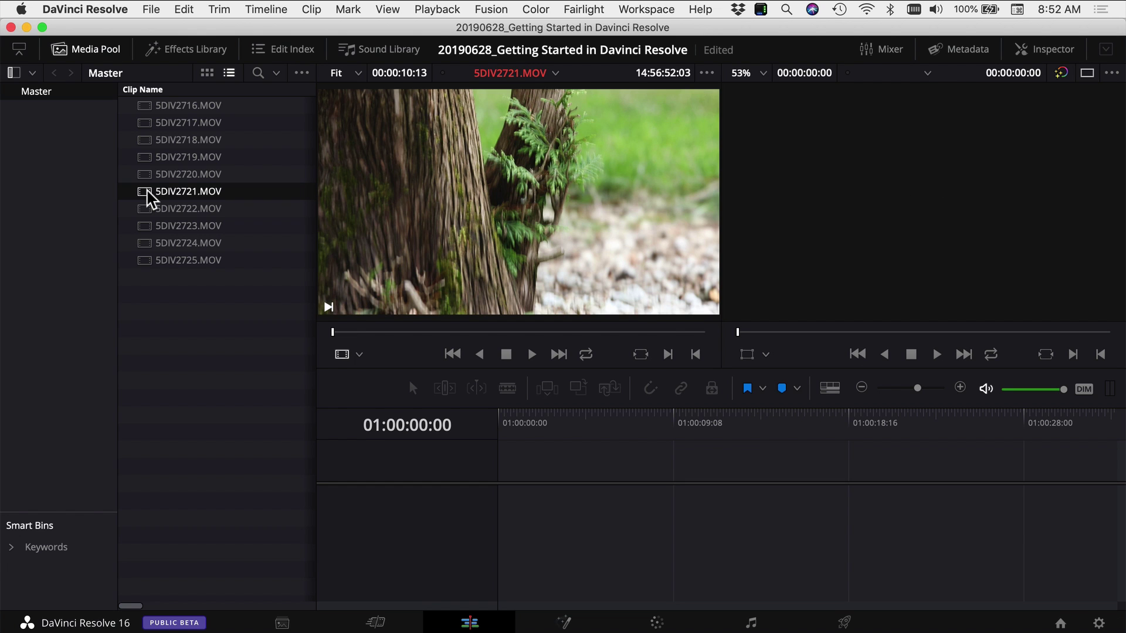
left_click(147, 197)
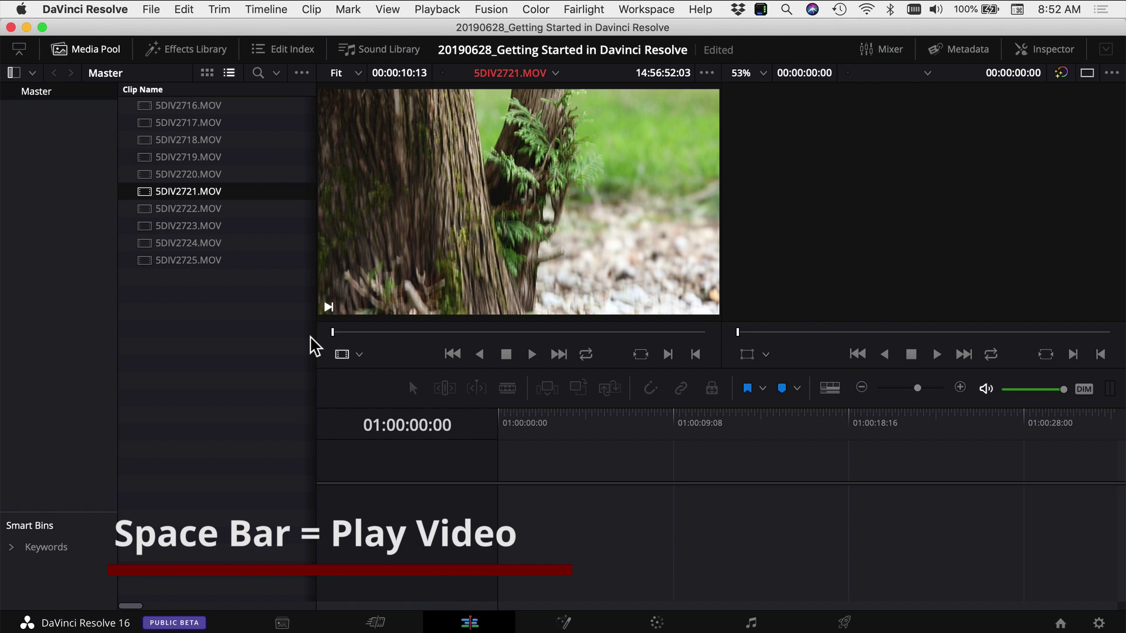
key("space")
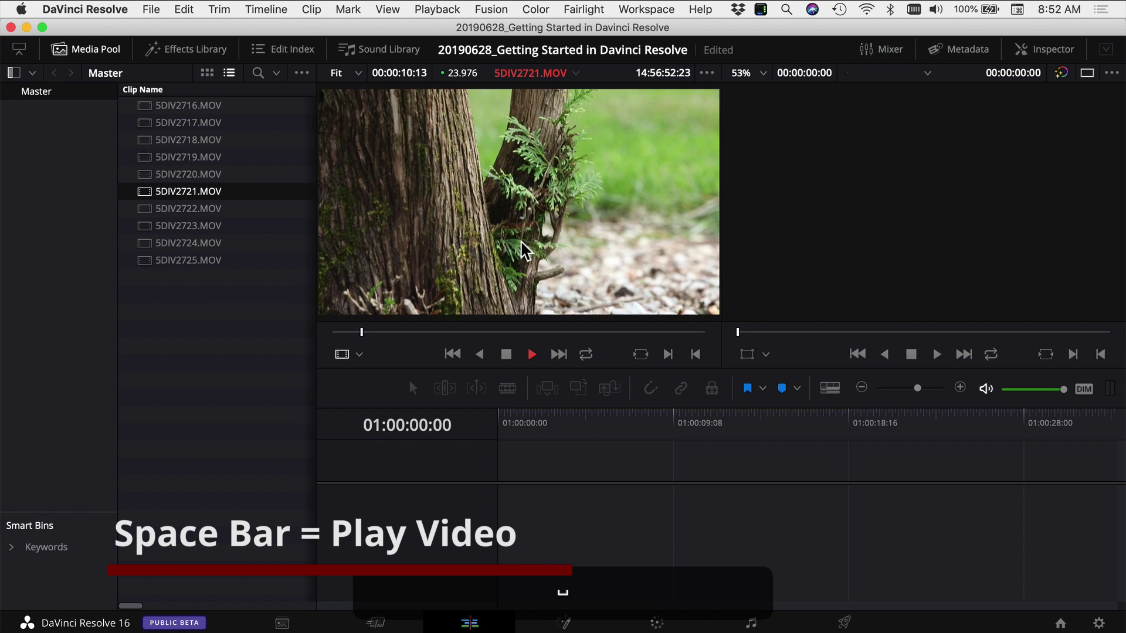
key("space")
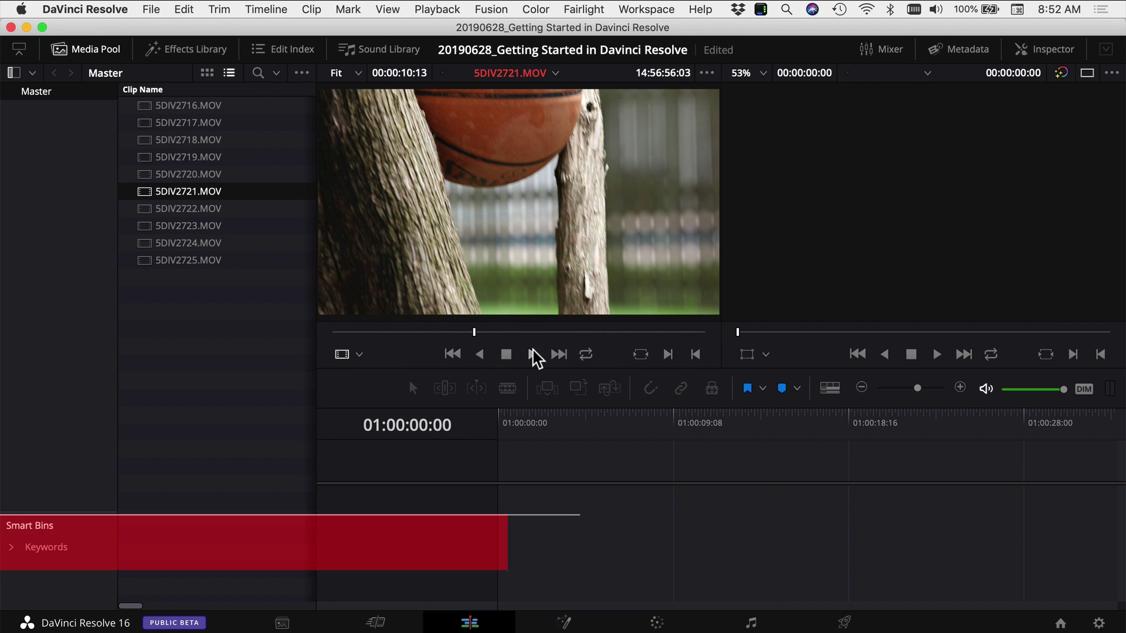
left_click(667, 356)
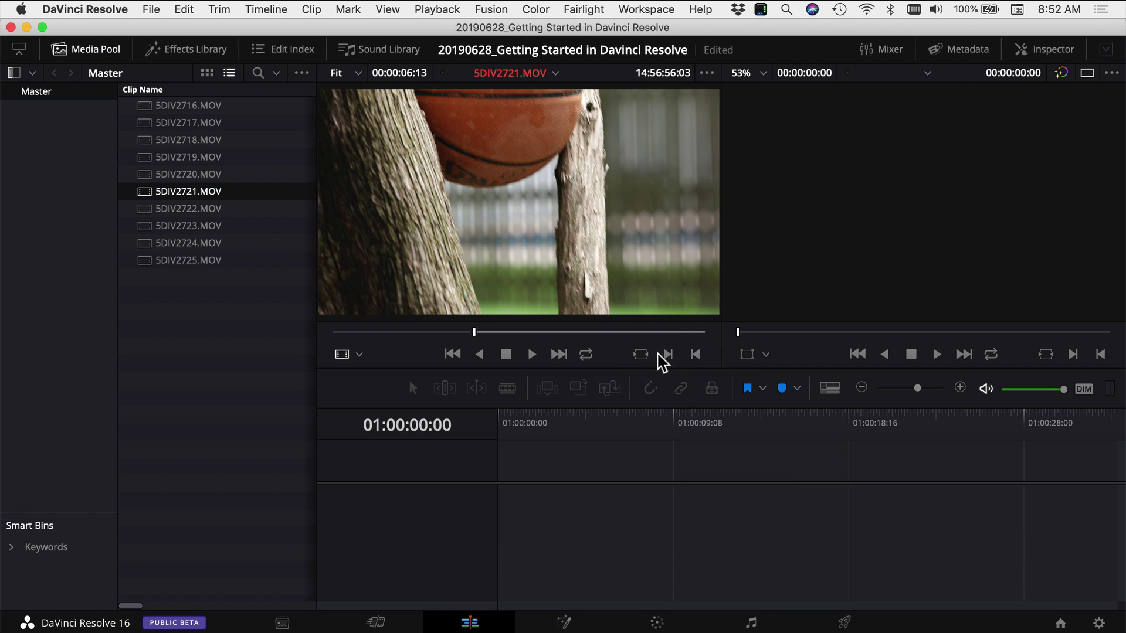
key("space")
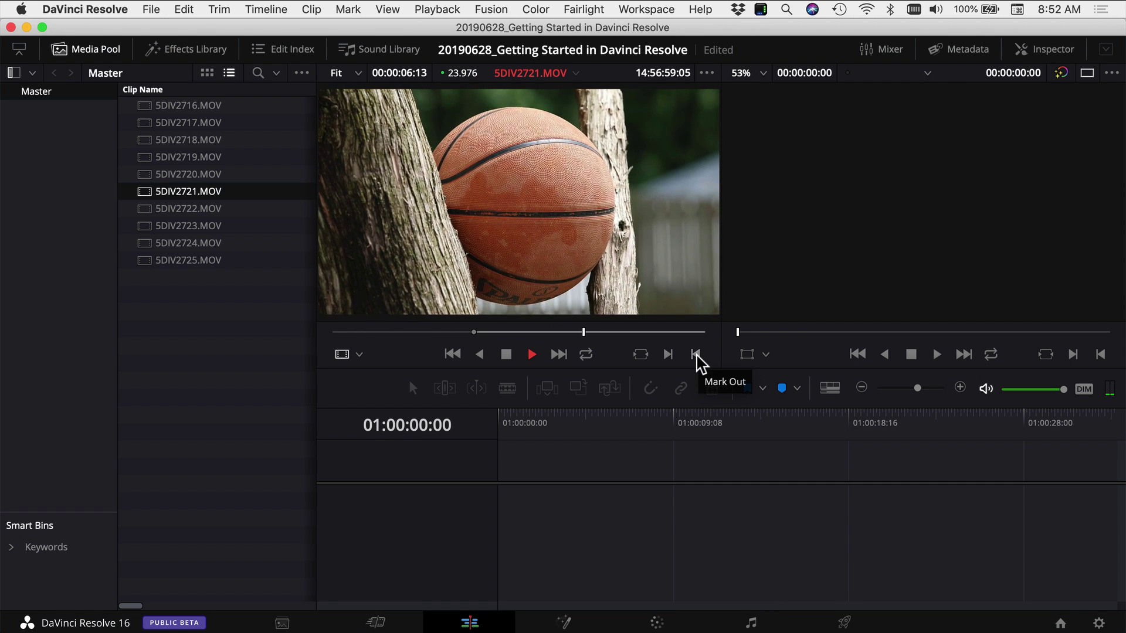
key("space")
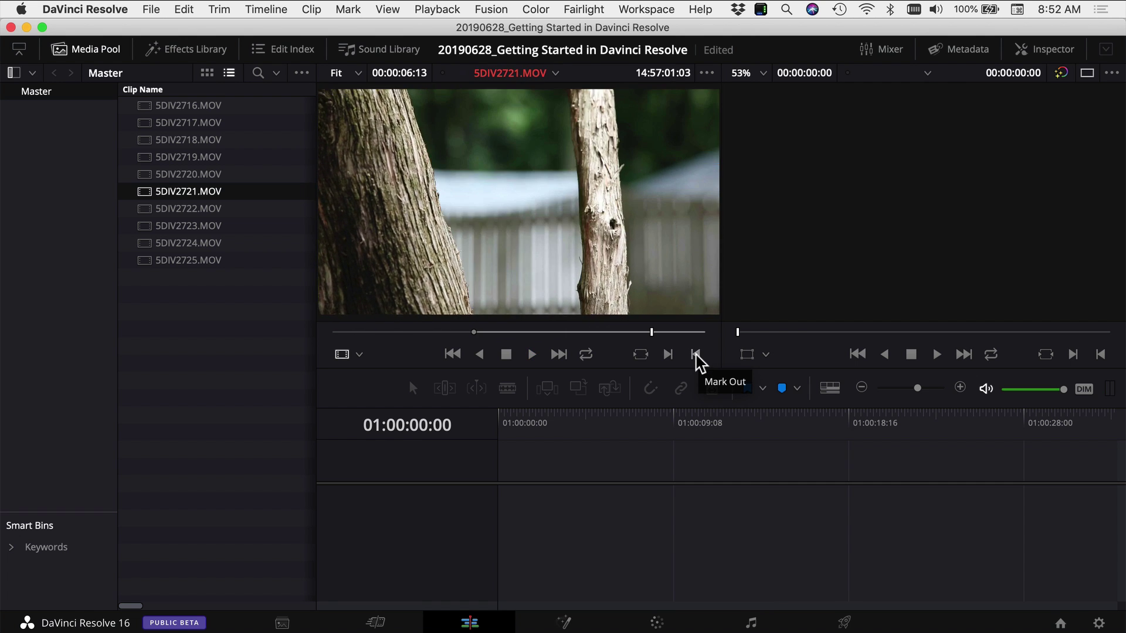
left_click(695, 355)
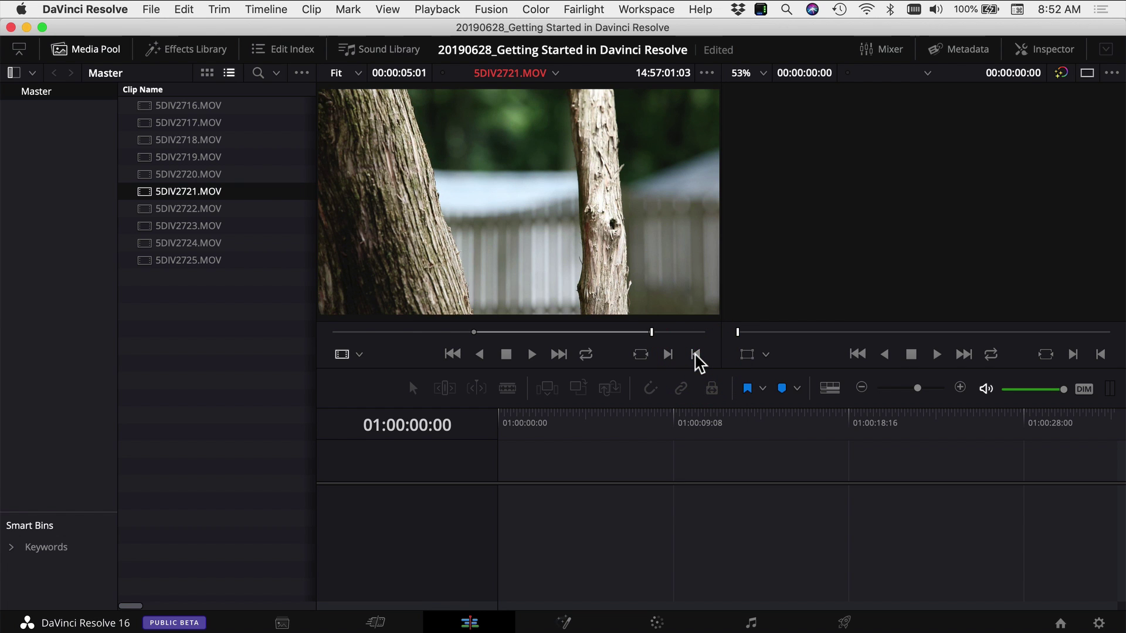
- Try placing the marked range of 5DIV2721.MOV on the timeline with both video and audio, and undo that edit
mouse_move(511, 187)
left_click_drag(510, 179, 504, 512)
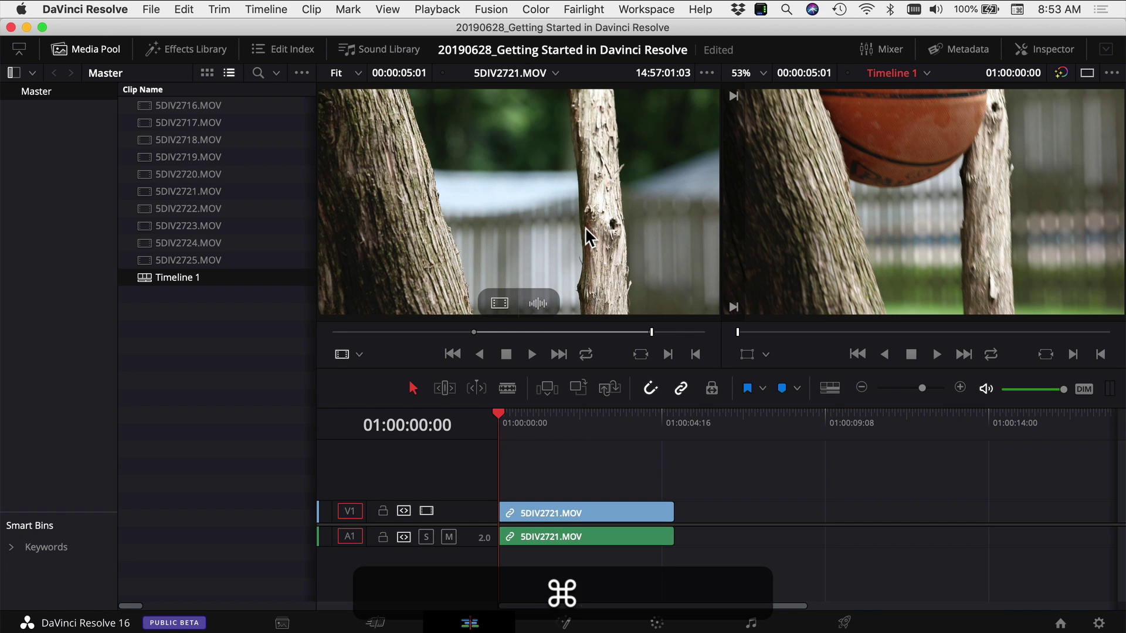
key("super+z")
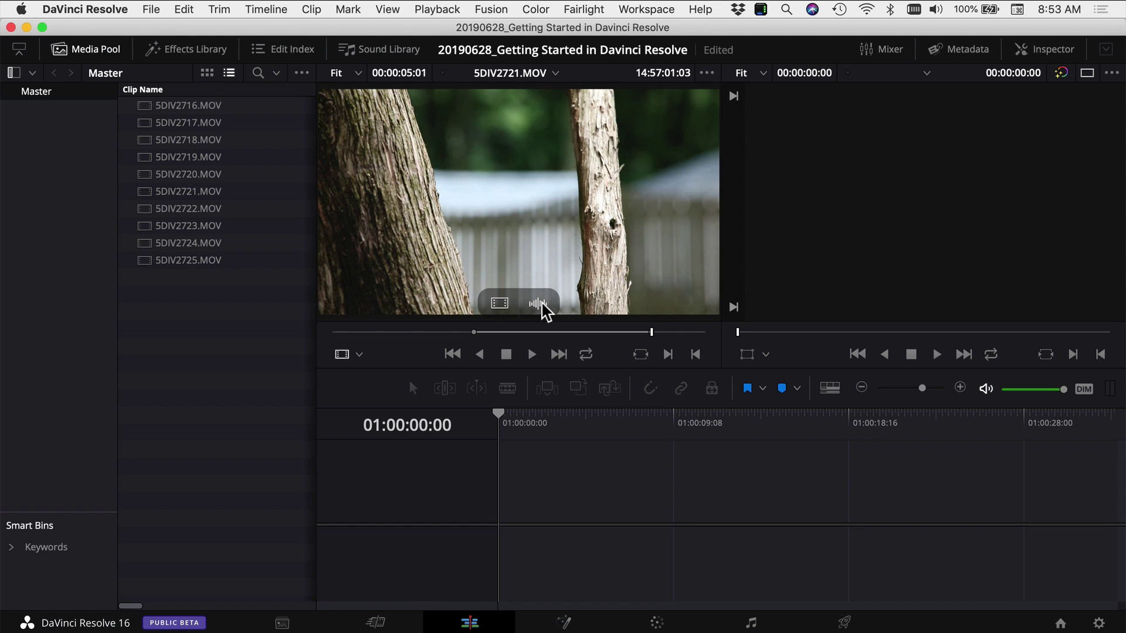
- Place only the video of the marked 5DIV2721.MOV range at the start of track V1 and play it through
left_click_drag(499, 302, 504, 515)
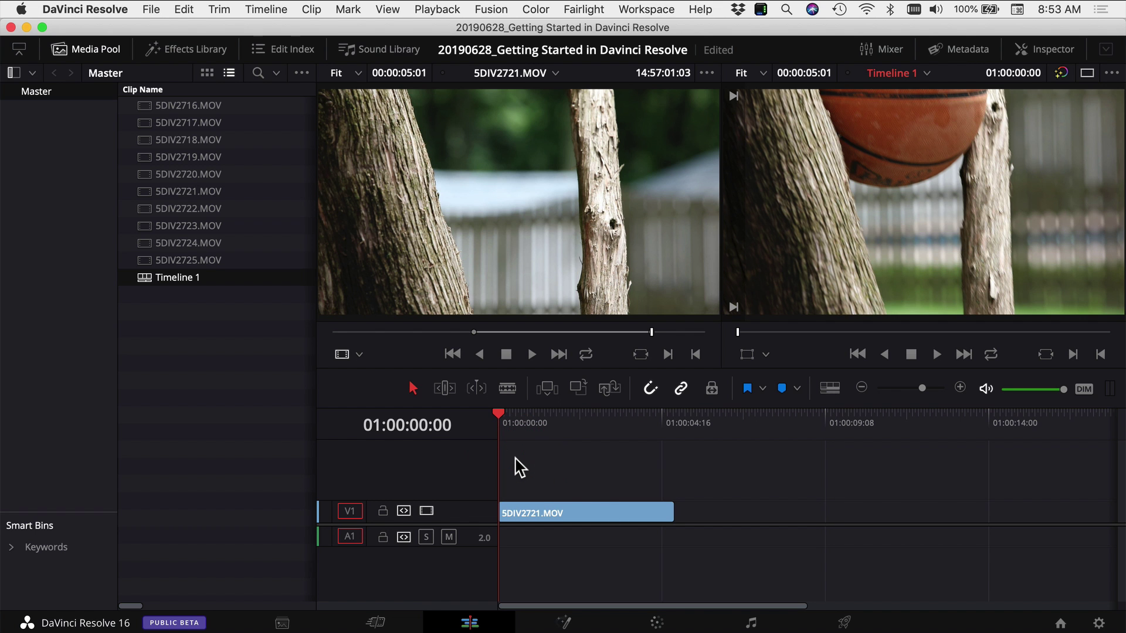
key("space")
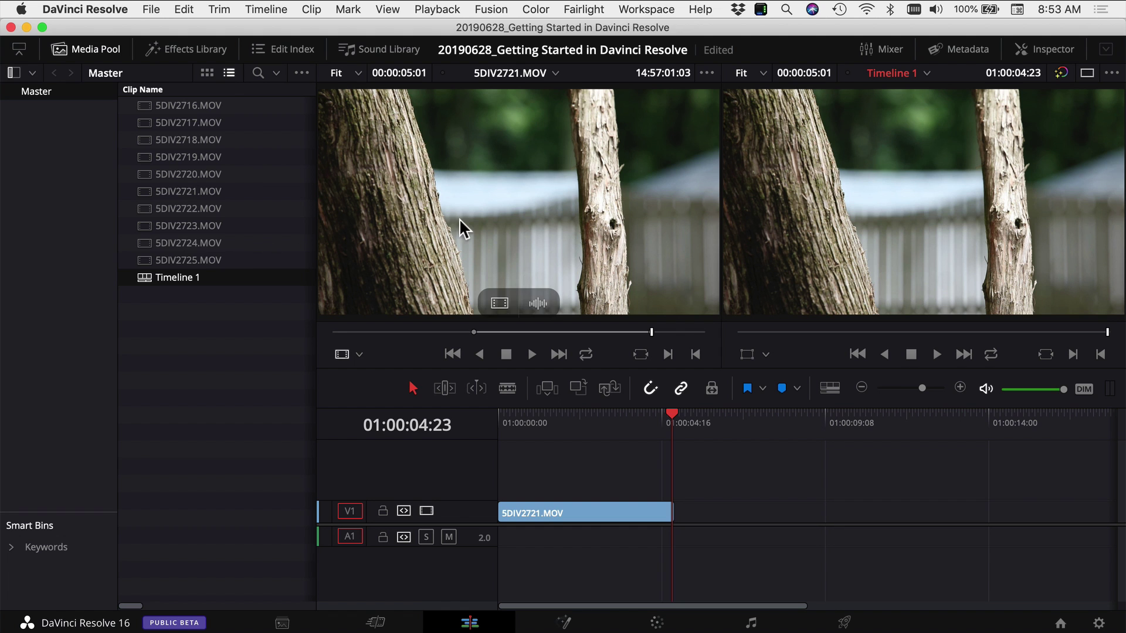
- Load 5DIV2722.MOV into the source viewer and play it through from its start to review the basketball footage
double_click(174, 210)
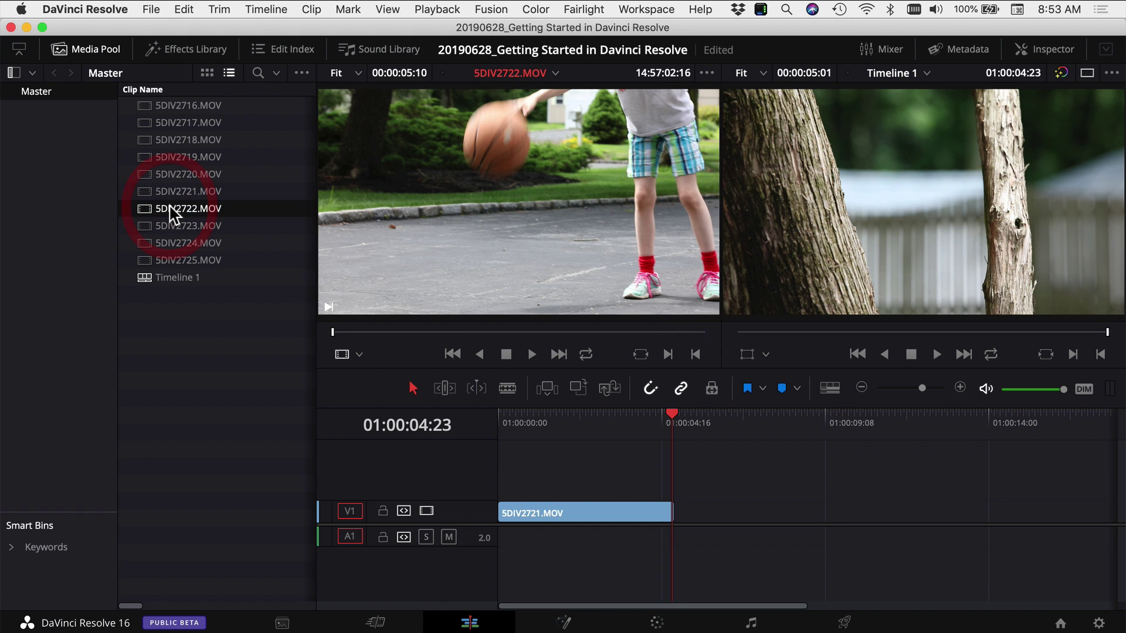
key("space")
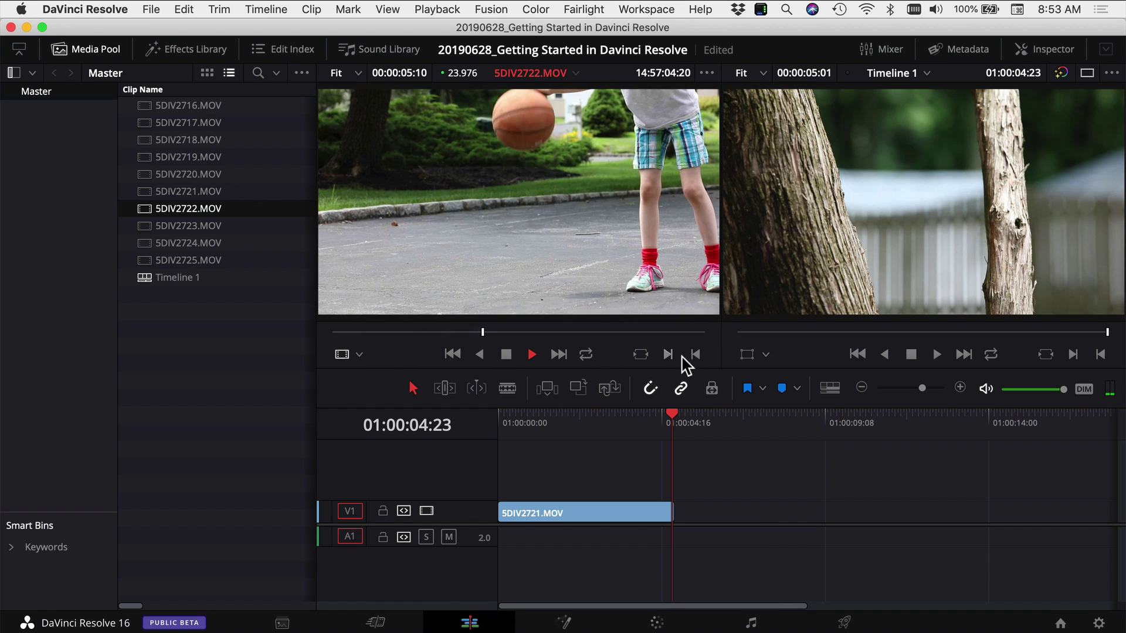
key("space")
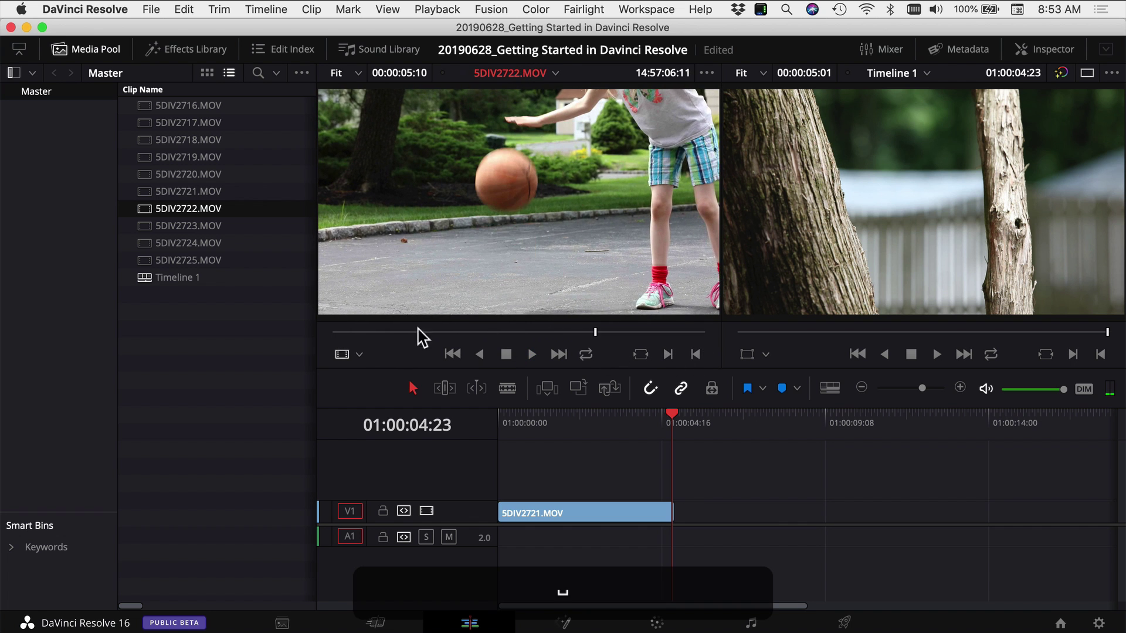
left_click(338, 331)
key("space")
left_click(452, 355)
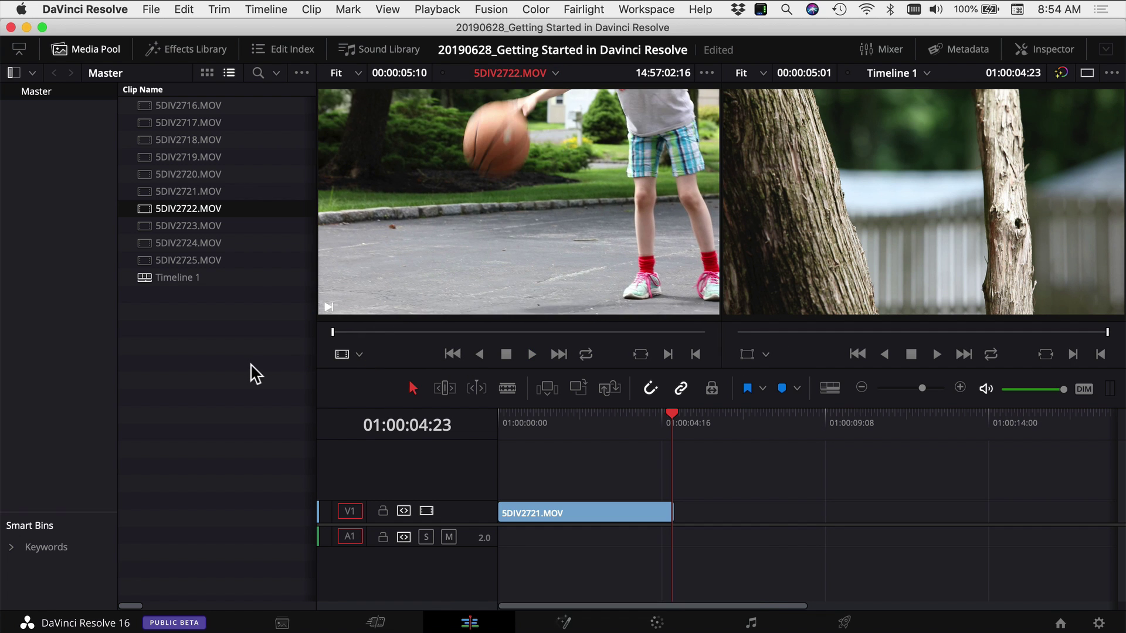
key("space")
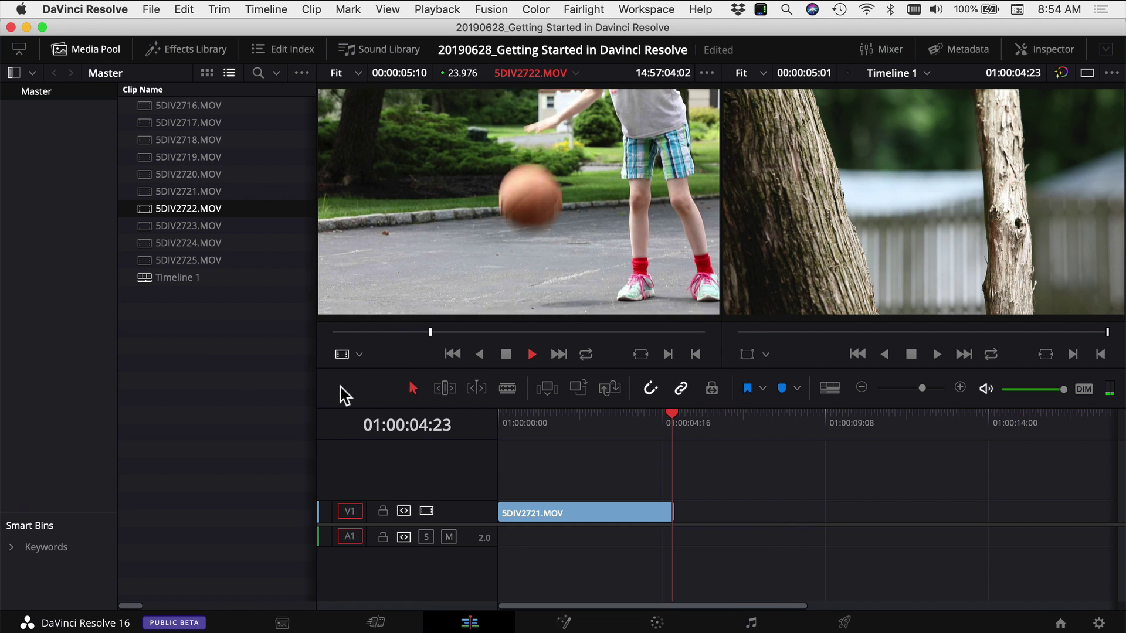
- Mark the in point of 5DIV2722.MOV at 14:57:03:06 and its out point at 14:57:06:07
left_click(372, 332)
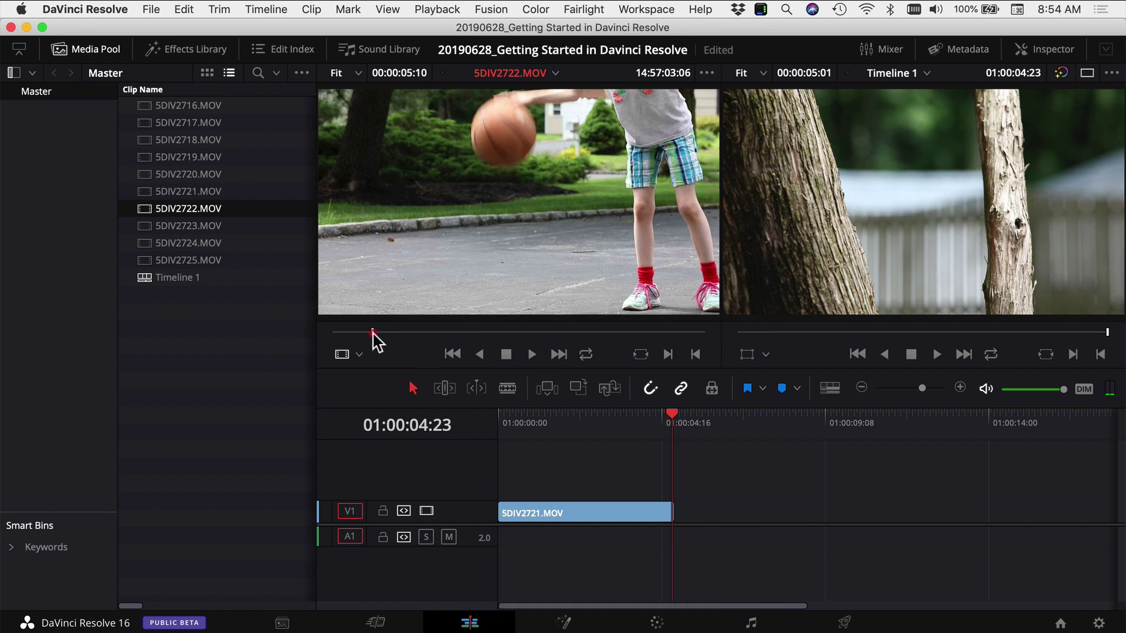
left_click(668, 354)
key("space")
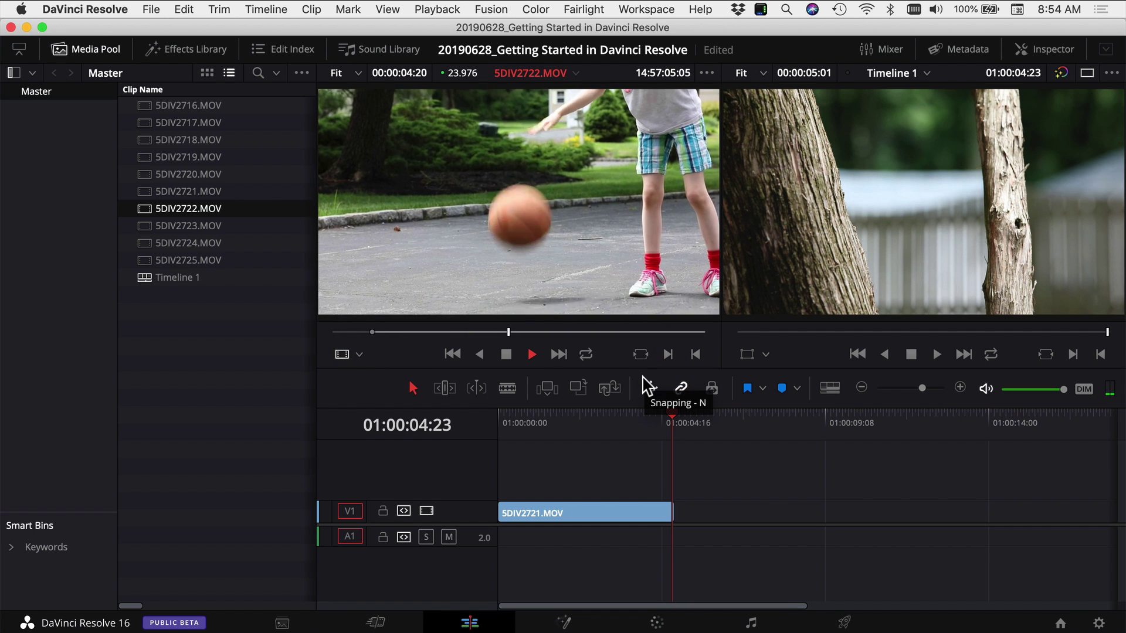
key("space")
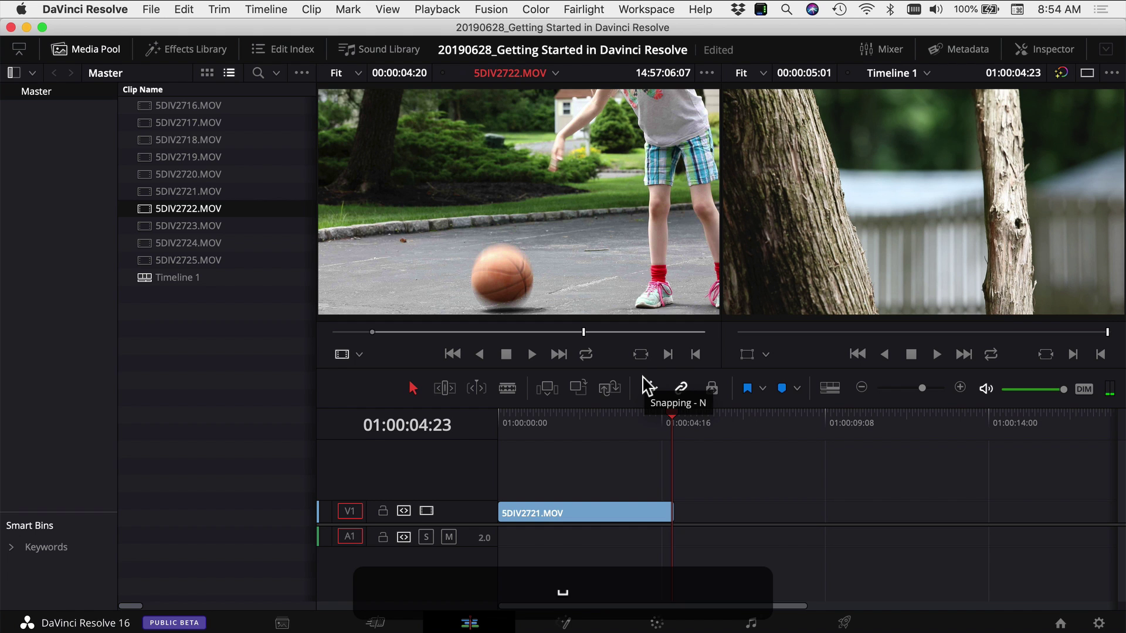
left_click(694, 354)
- Place only the video of the marked 5DIV2722.MOV range directly after 5DIV2721.MOV on track V1, and play the timeline
mouse_move(501, 321)
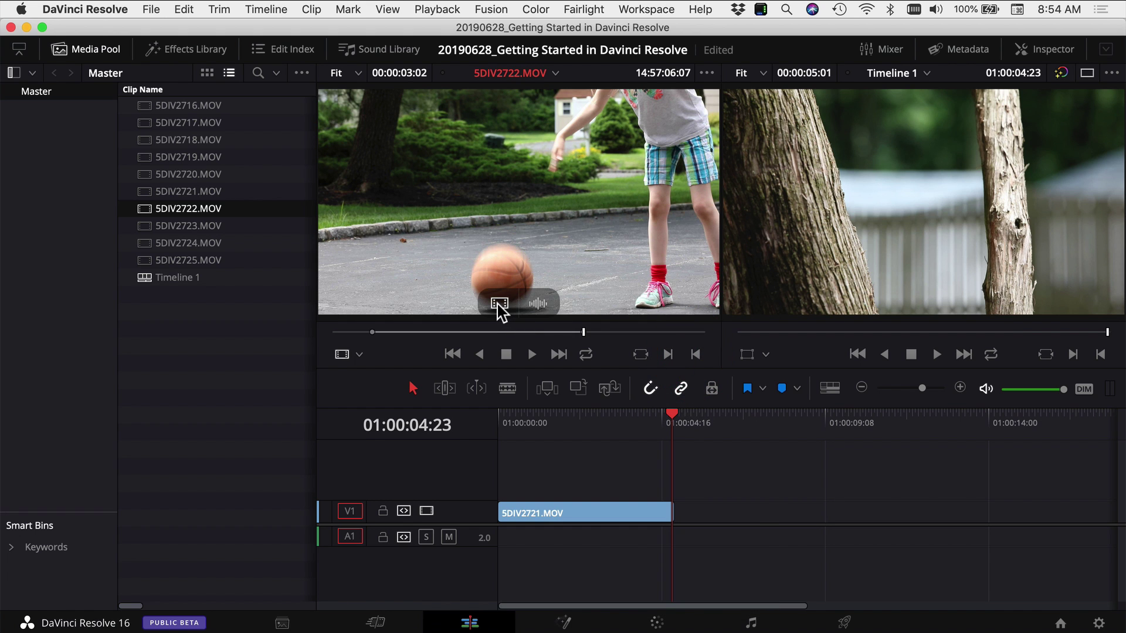
left_click_drag(498, 302, 688, 518)
left_click_drag(686, 569, 650, 510)
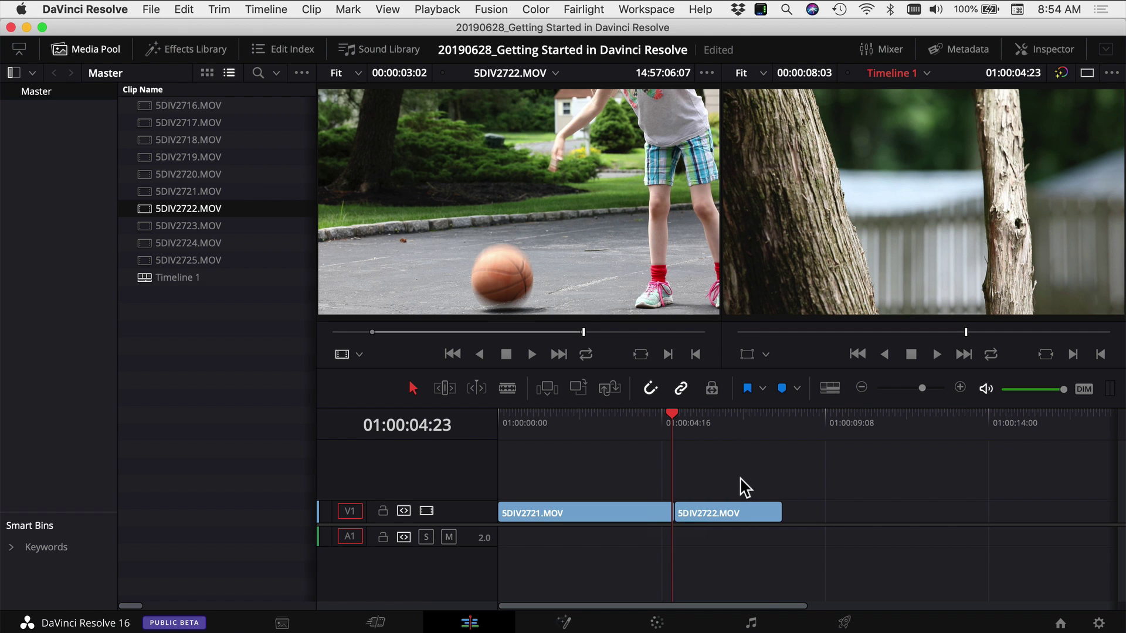
left_click(516, 424)
key("space")
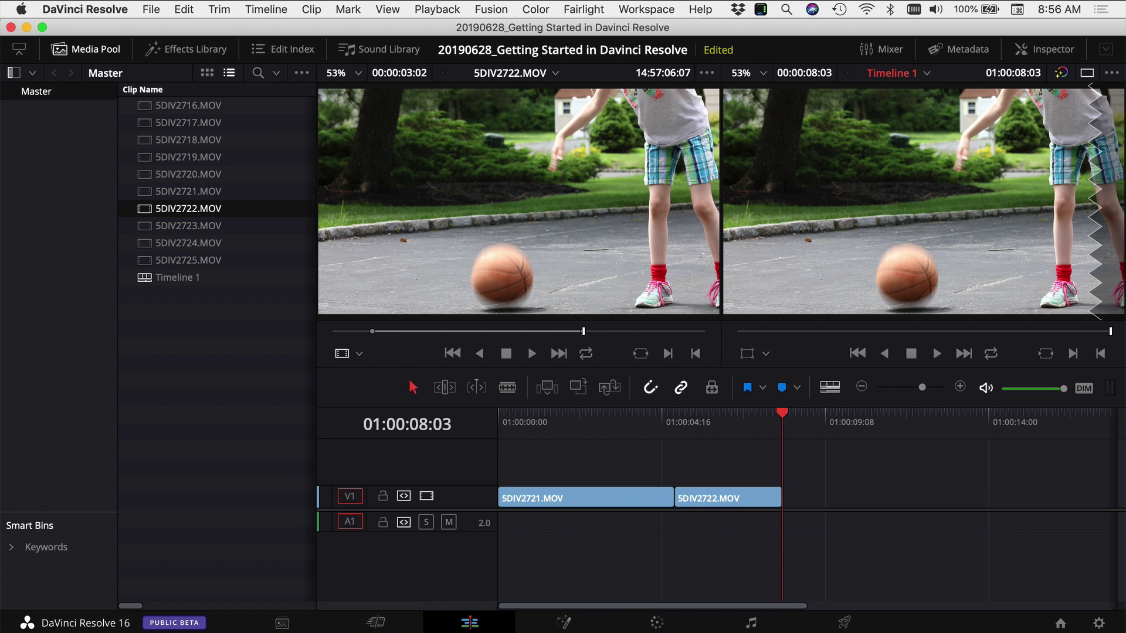
- Switch to iTunes and add Success And Motivation (Full) from the YouTube Videos playlist to track A1 at the timeline start
key("super+Tab")
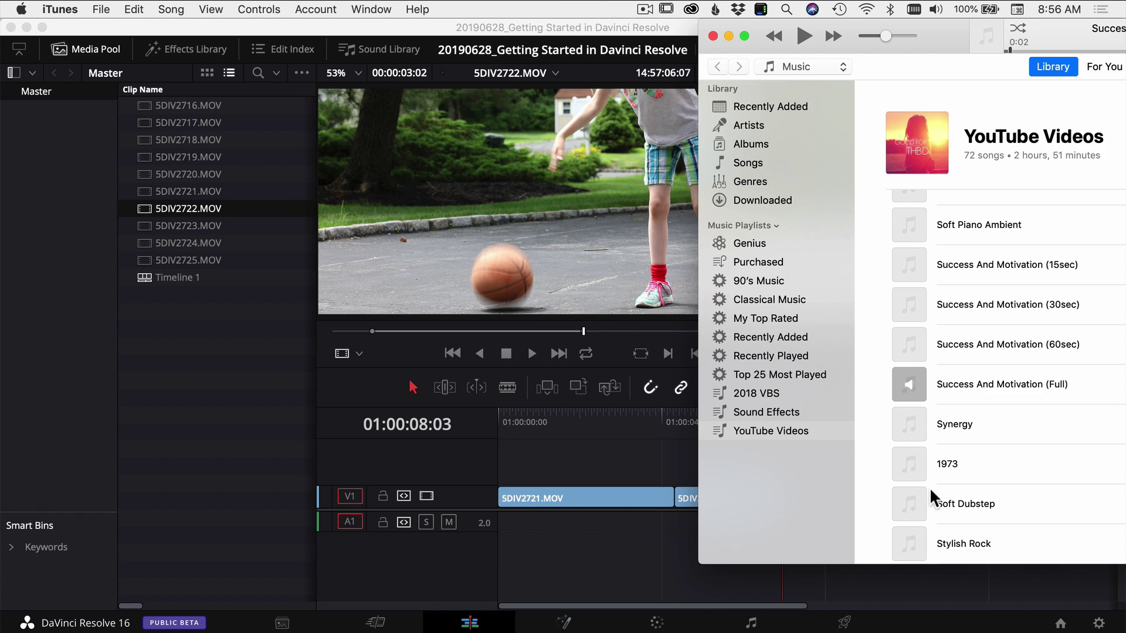
left_click(997, 388)
left_click_drag(996, 386, 535, 551)
left_click(547, 566)
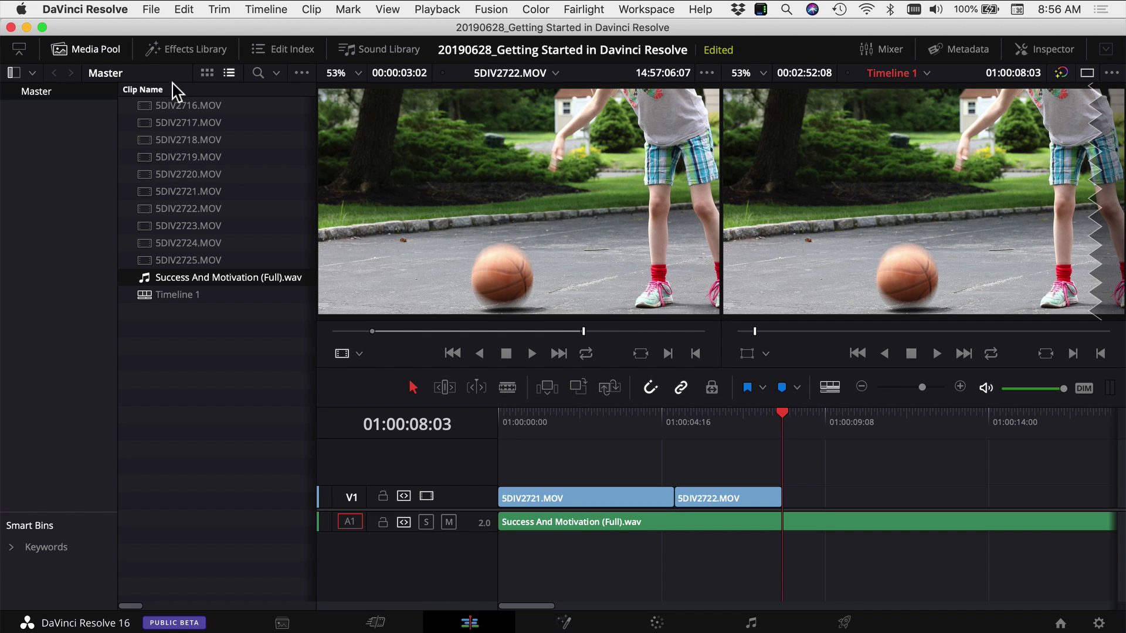
- Give the timeline more room by hiding the media pool and shortening the viewers, and return the playhead to the timeline start
left_click(86, 48)
left_click_drag(467, 367, 452, 301)
key("Home")
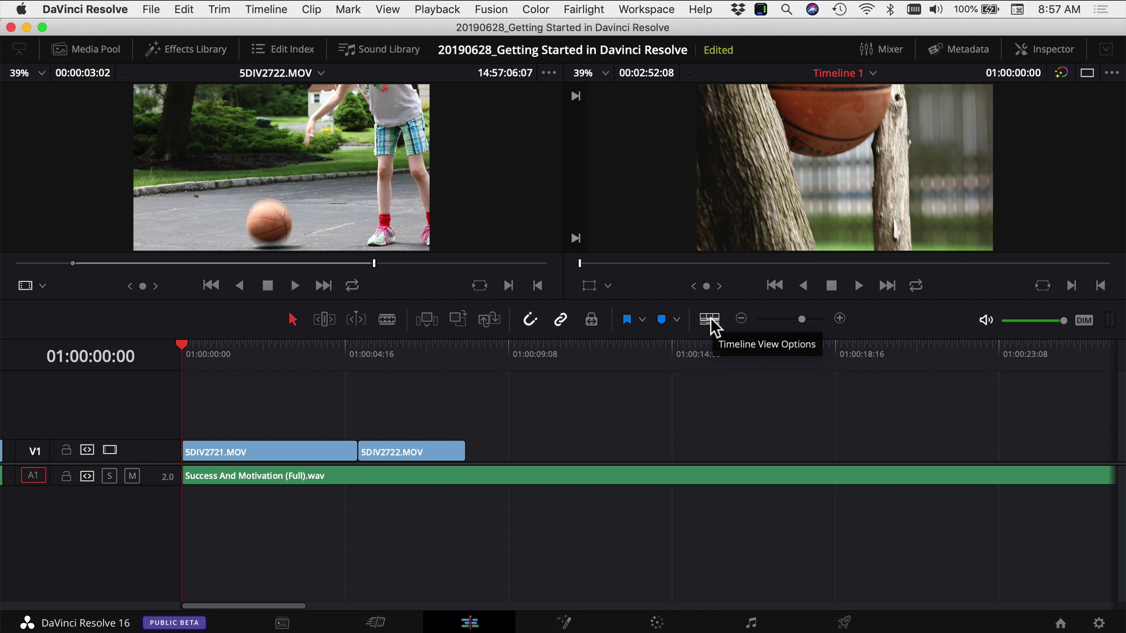
- Set the timeline view to show video thumbnails and audio waveforms, with a slightly taller audio track
left_click(711, 321)
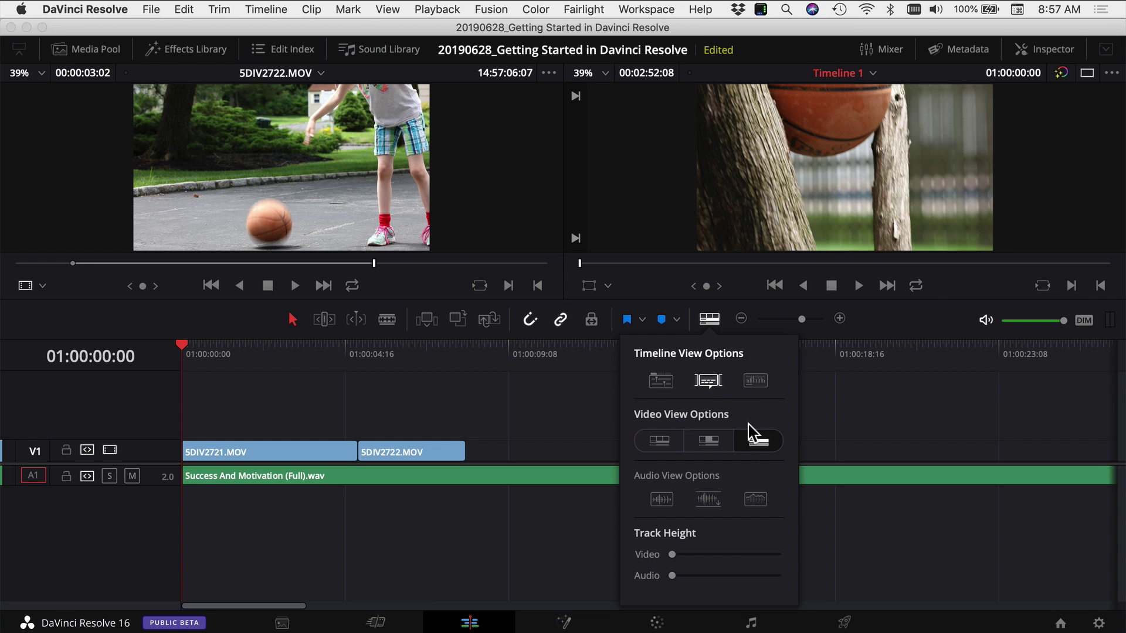
left_click(713, 444)
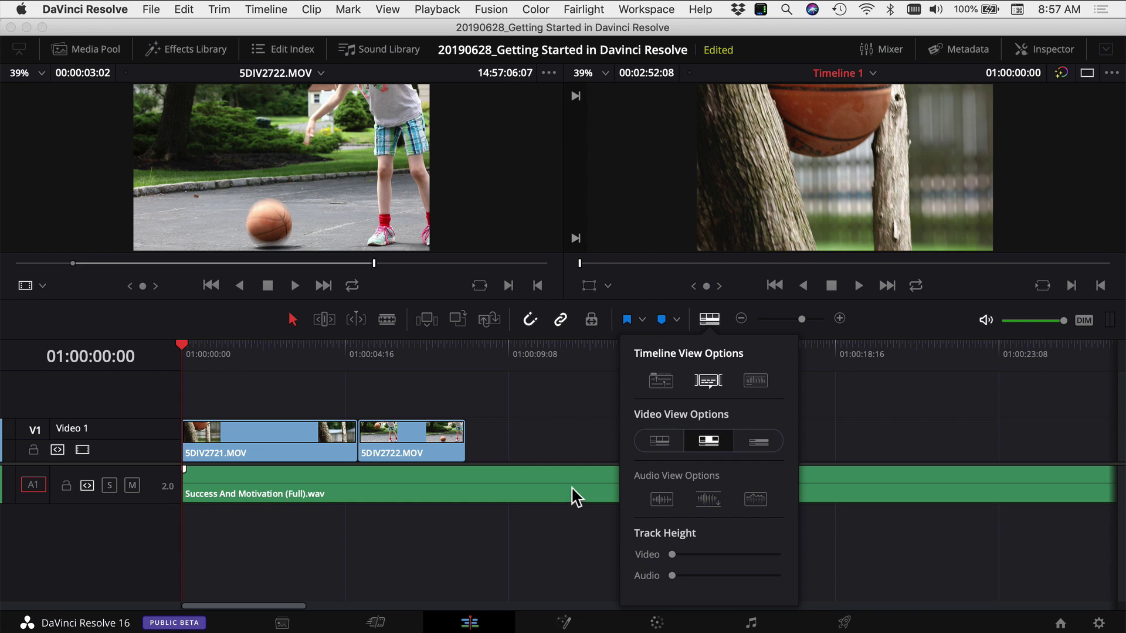
left_click(756, 382)
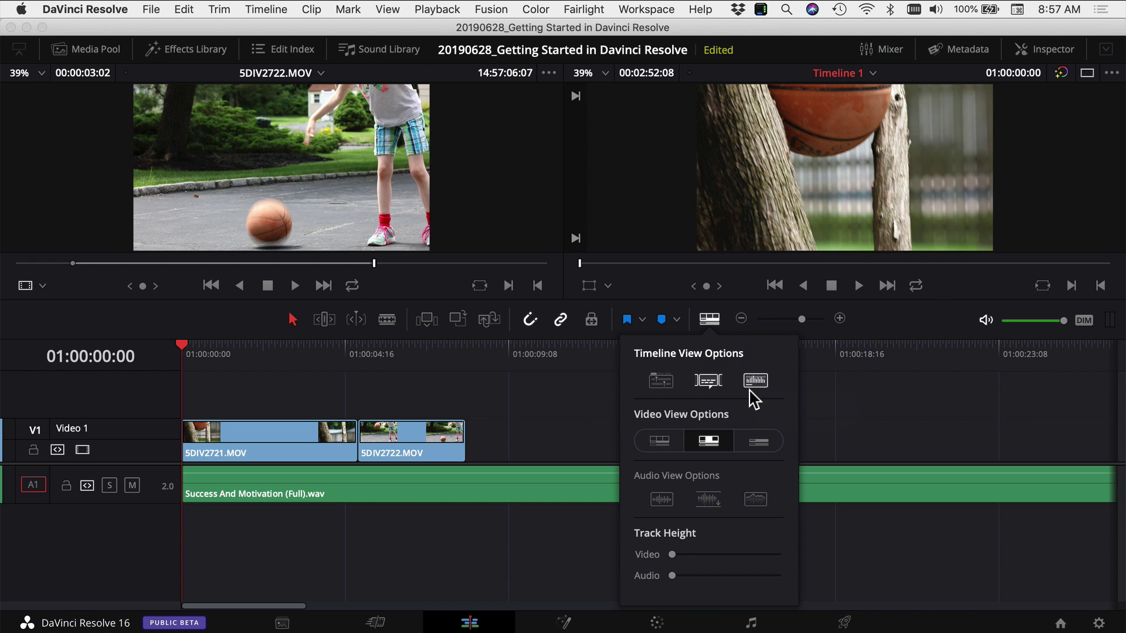
left_click(754, 383)
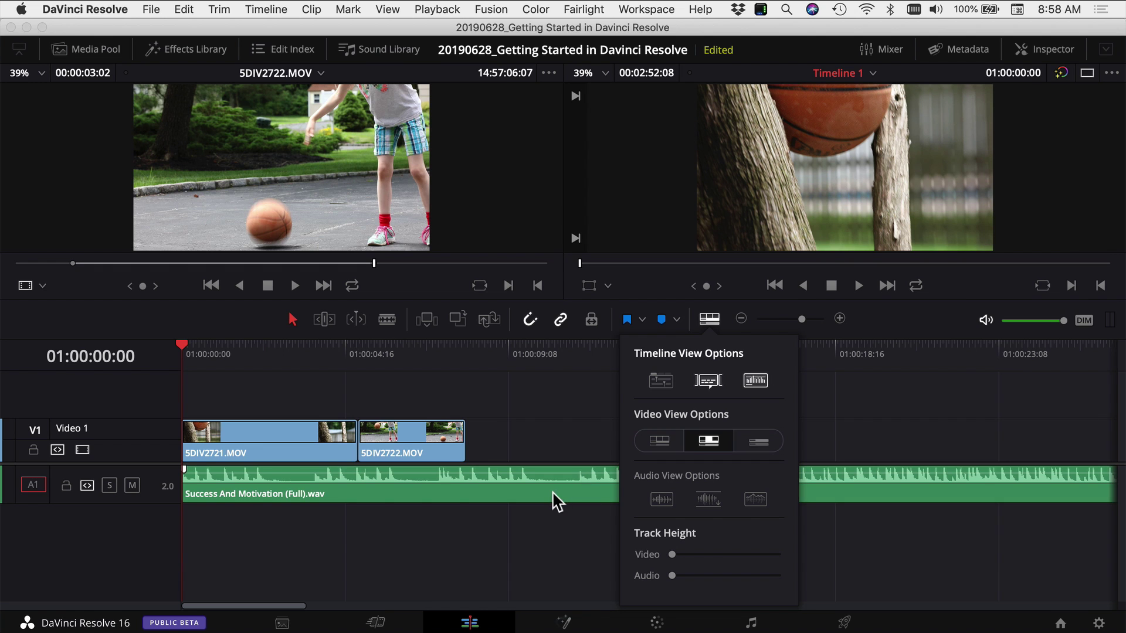
mouse_move(672, 555)
left_mouse_down()
mouse_move(707, 558)
mouse_move(672, 555)
mouse_move(706, 578)
mouse_move(662, 588)
mouse_move(676, 576)
left_mouse_up()
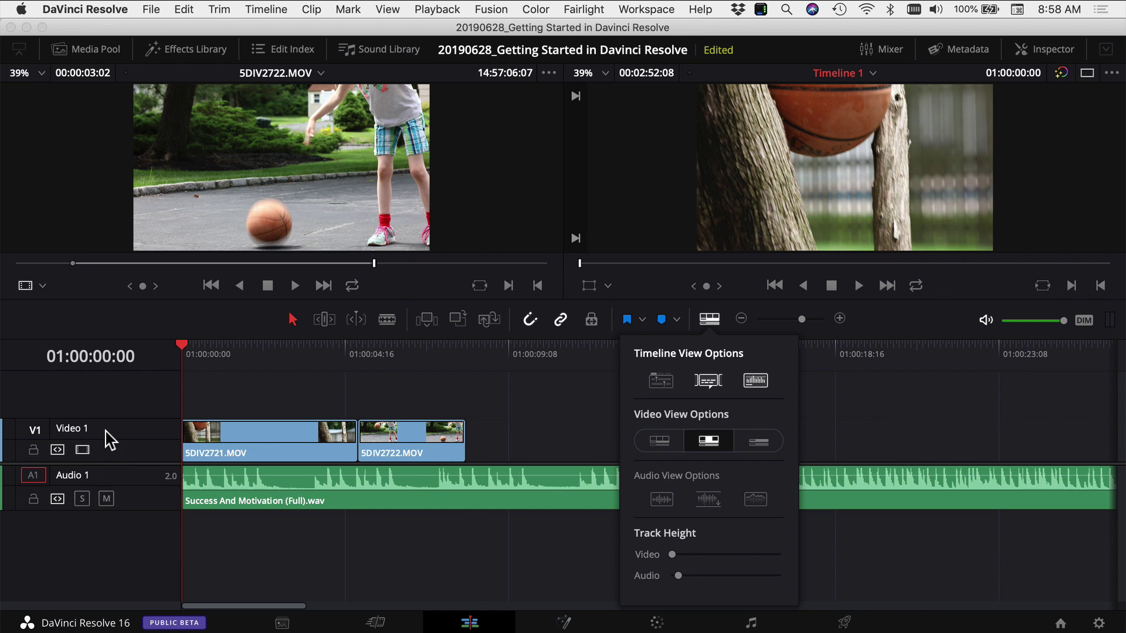
left_click(709, 321)
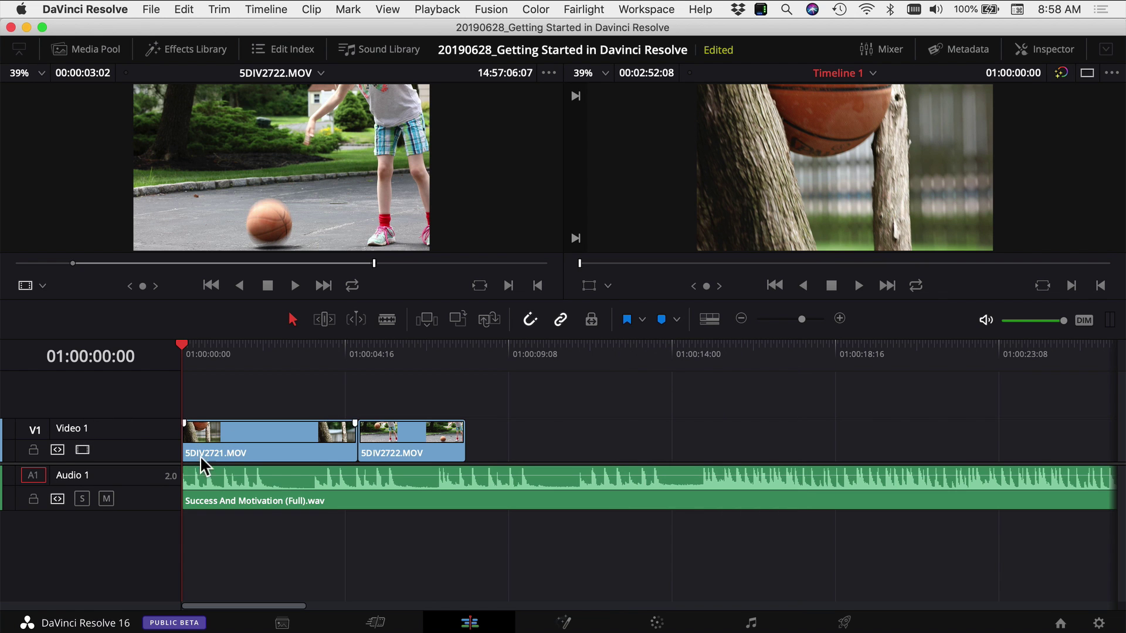
- Rename video track V1 to 5DIV and audio track A1 to Music
double_click(77, 431)
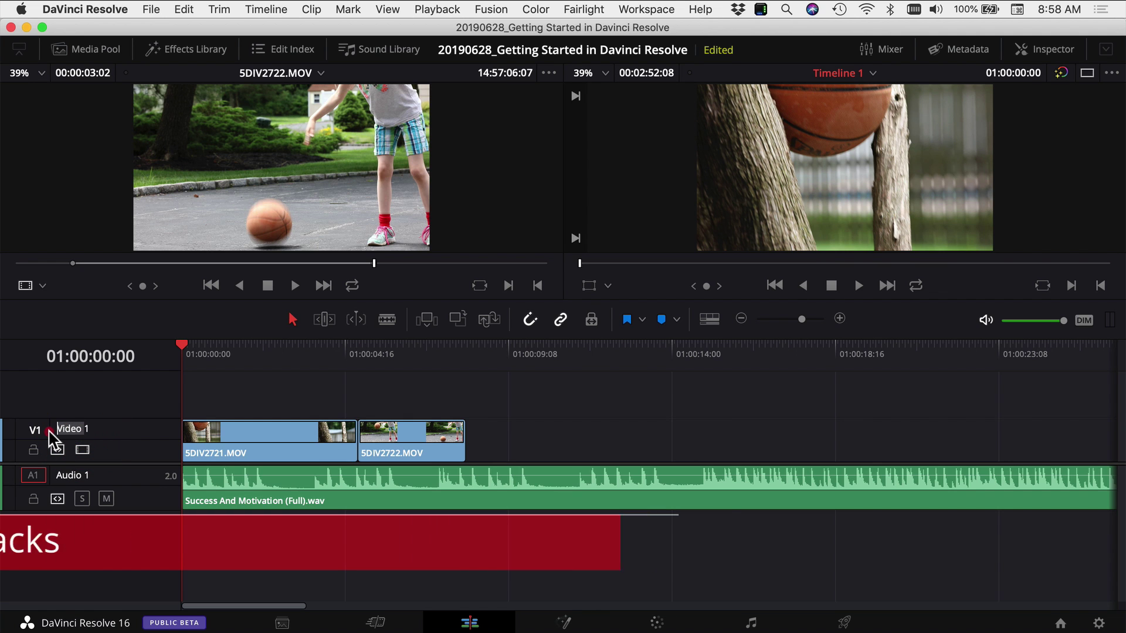
key("Delete")
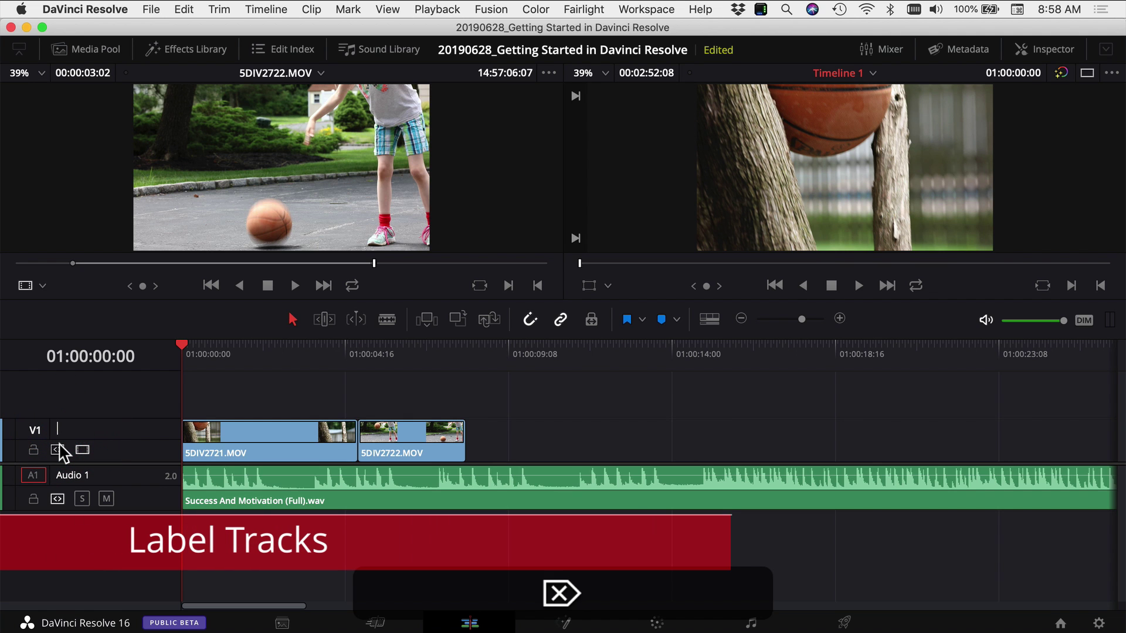
type("5DIV")
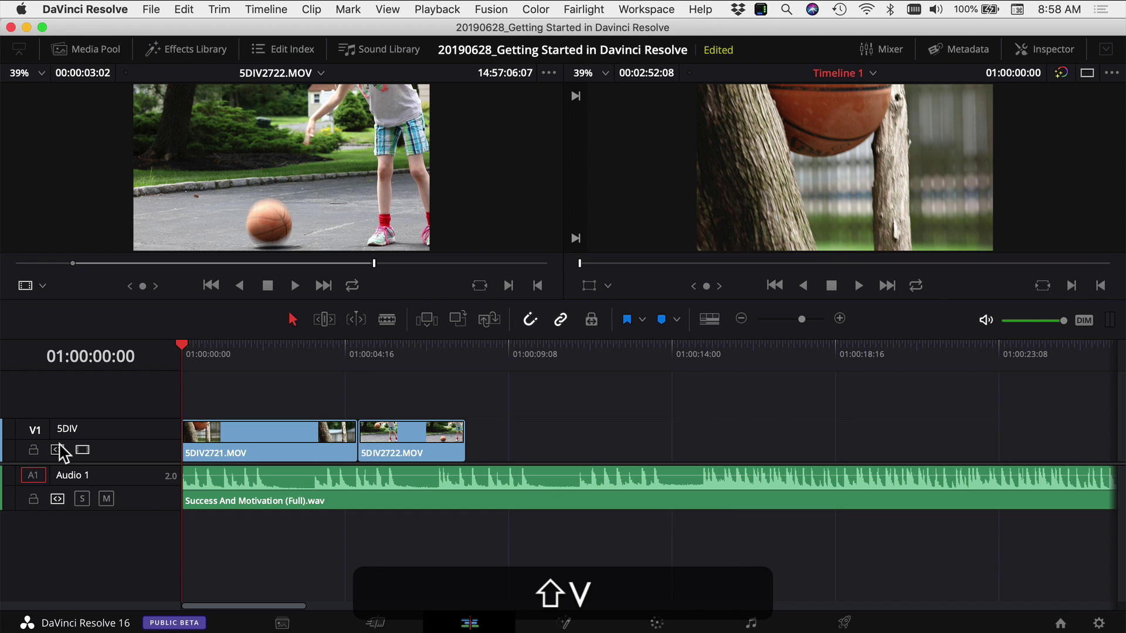
left_click(88, 478)
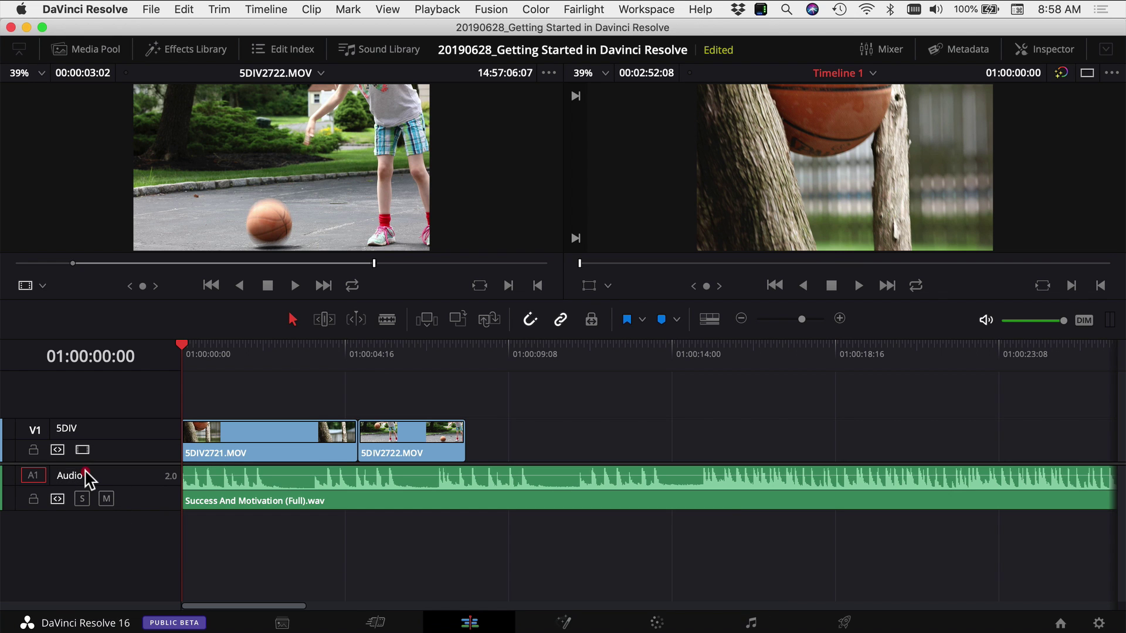
type("Mus")
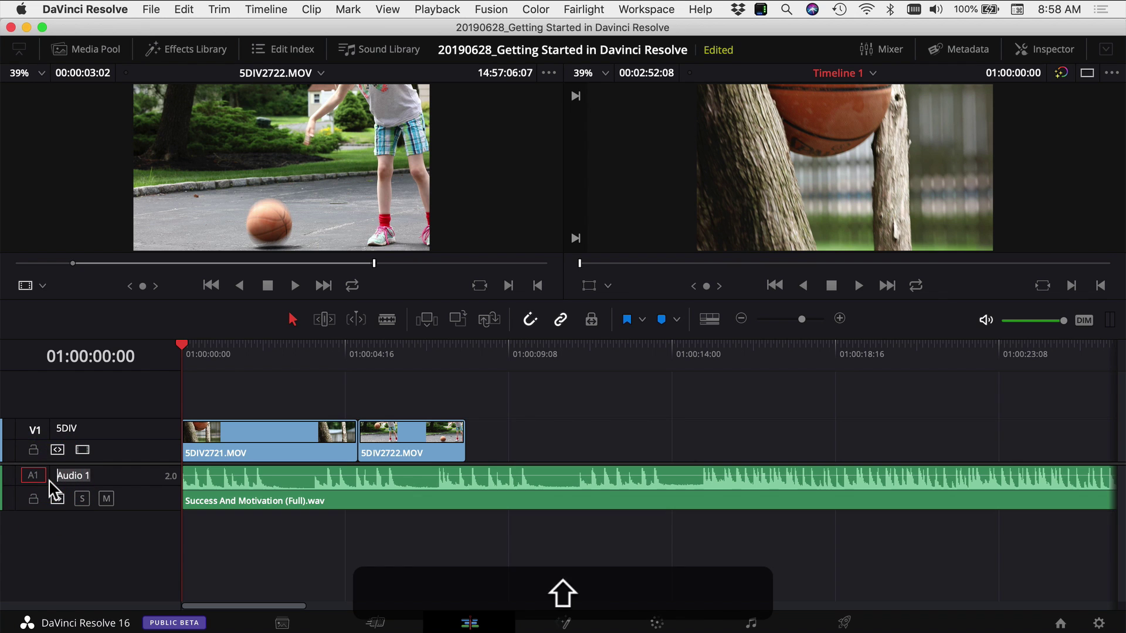
type("ic")
key("Return")
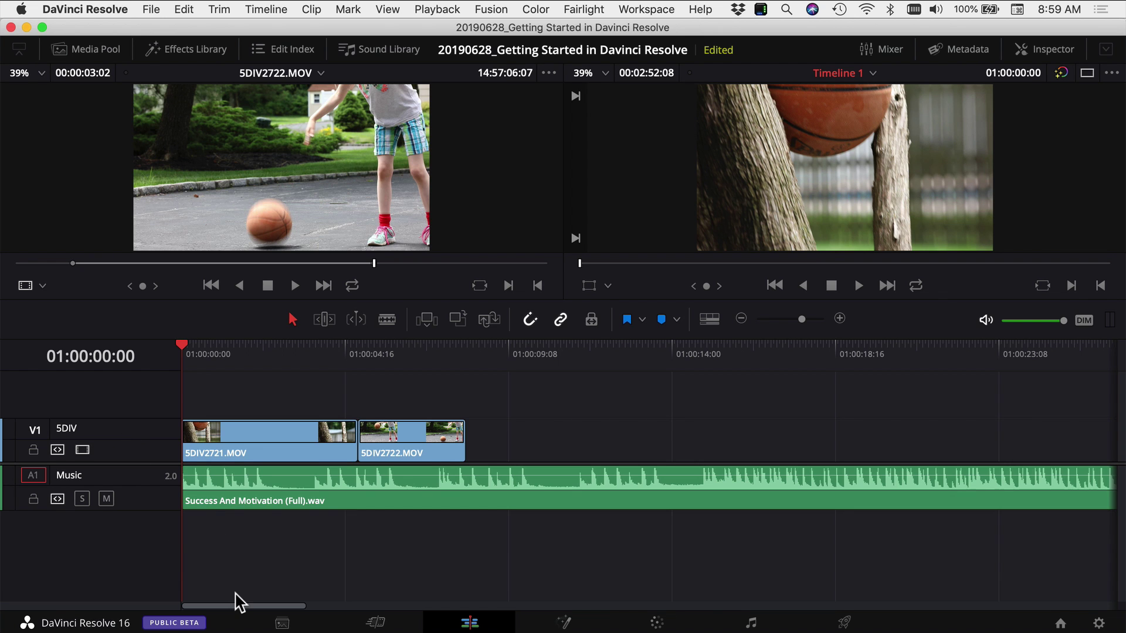
- Play the timeline from its start into 5DIV2722.MOV to review the two clips with the music
key("space")
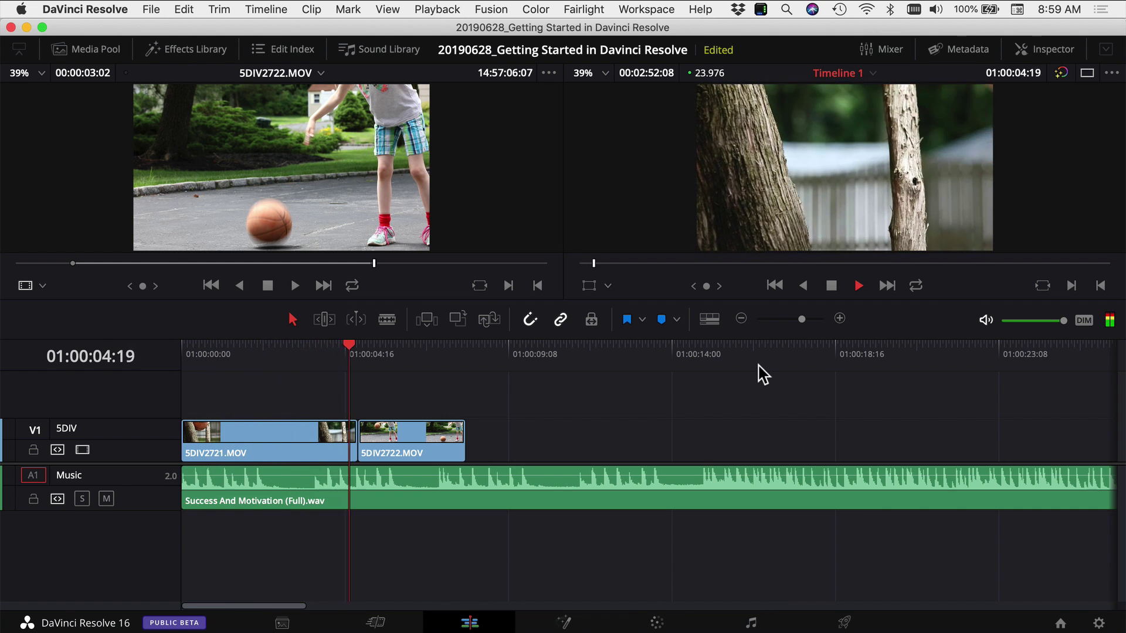
key("space")
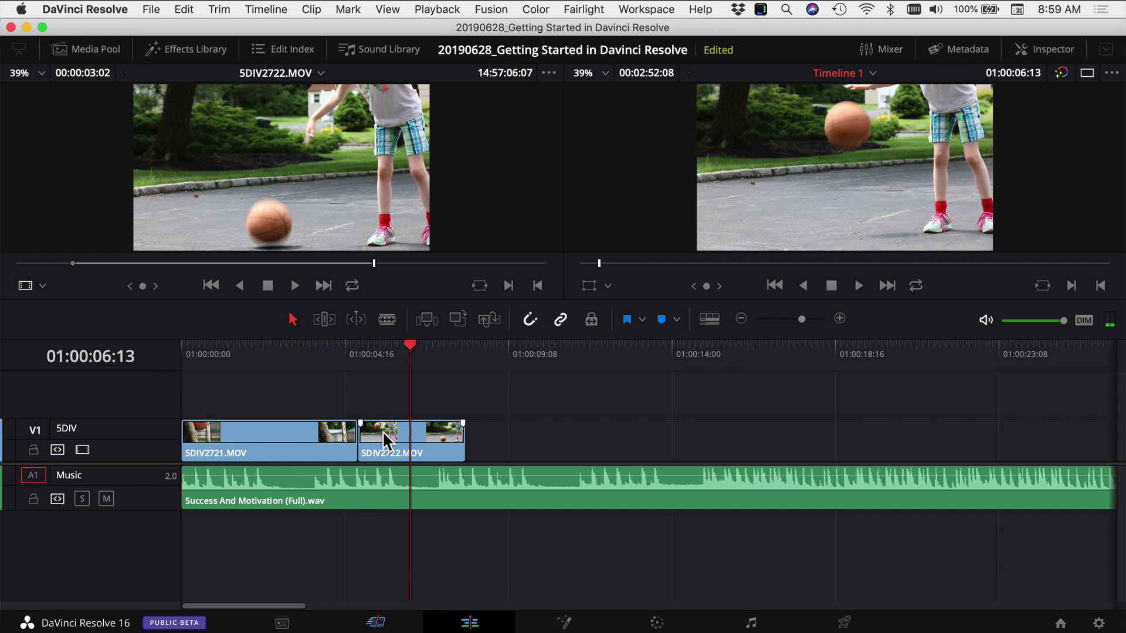
left_click(559, 423)
- Zoom the timeline out and back in until the two video clips span much of its width, and move the playhead to 01:00:03:22
left_click(742, 320)
left_click(741, 319)
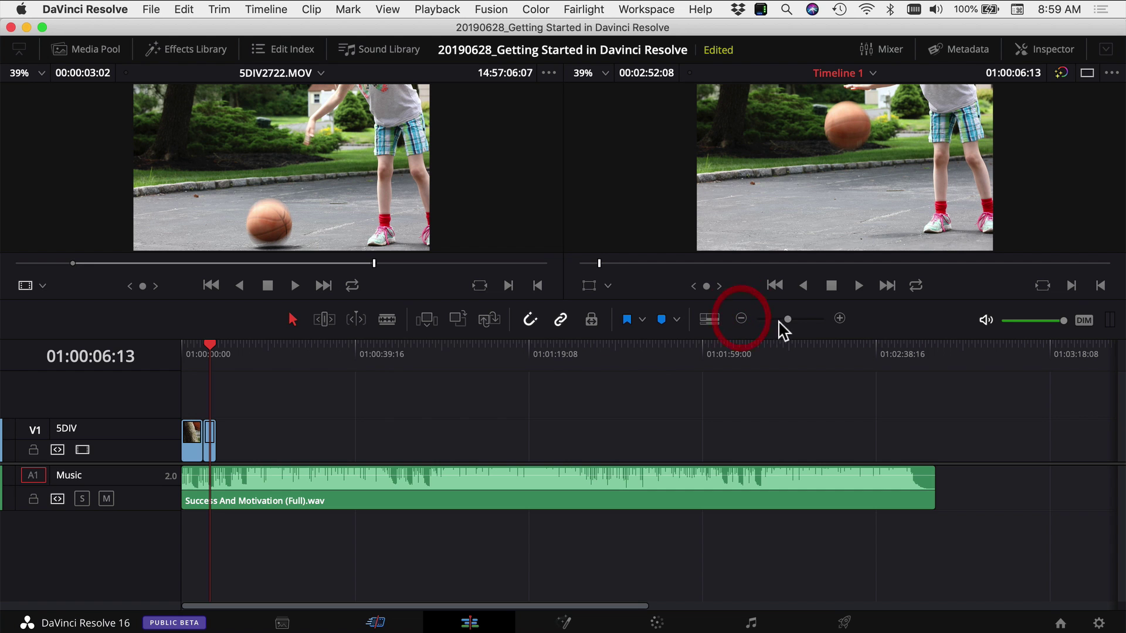
left_click(838, 318)
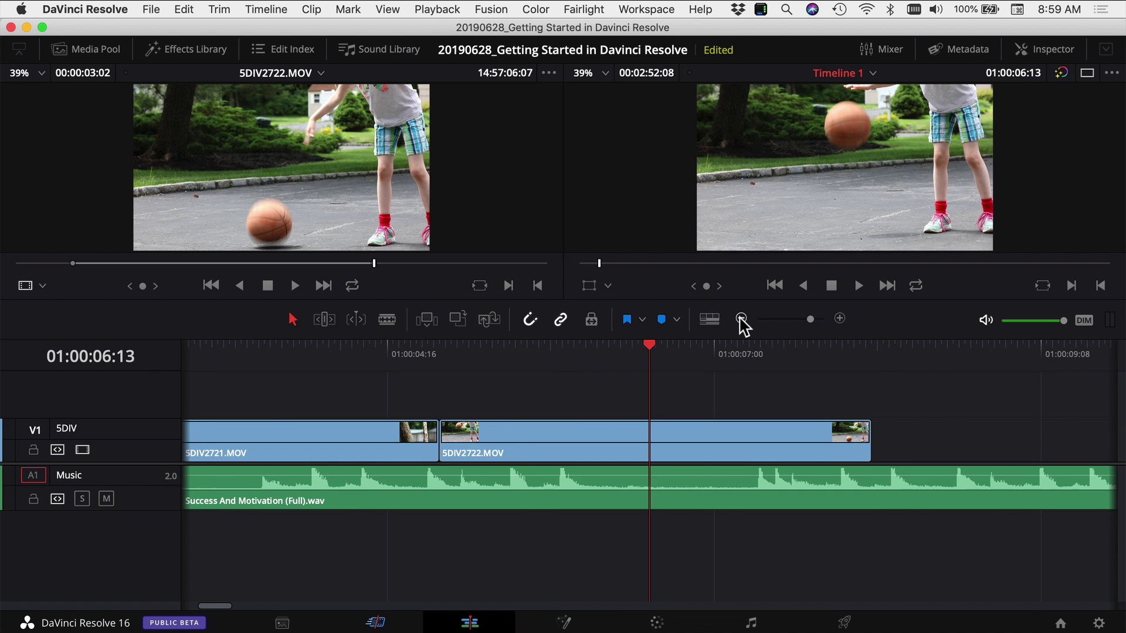
left_click(742, 320)
left_click(742, 321)
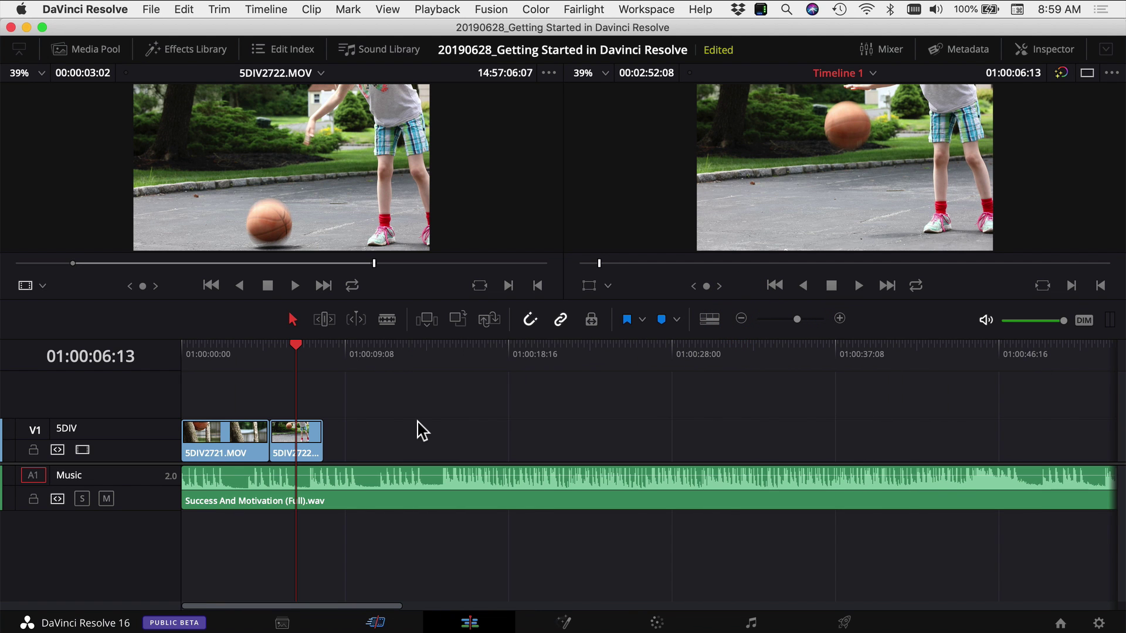
key("super+equal")
key("super+equal")
key("super+equal")
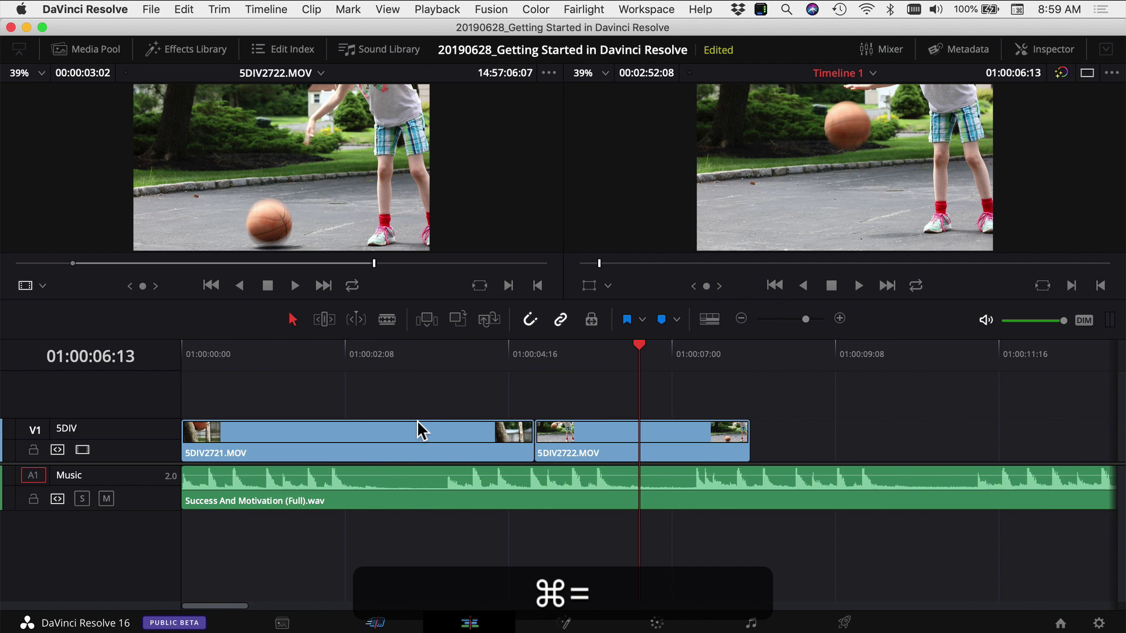
key("super+minus")
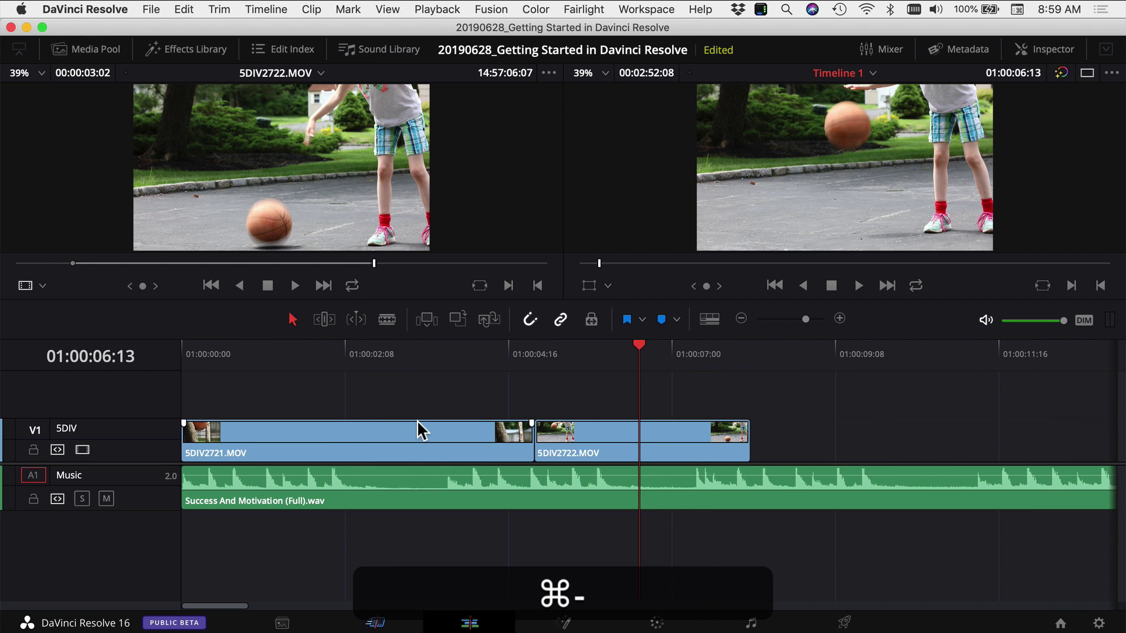
key("super+minus")
key("super+minus")
key("super+equal")
key("super+equal")
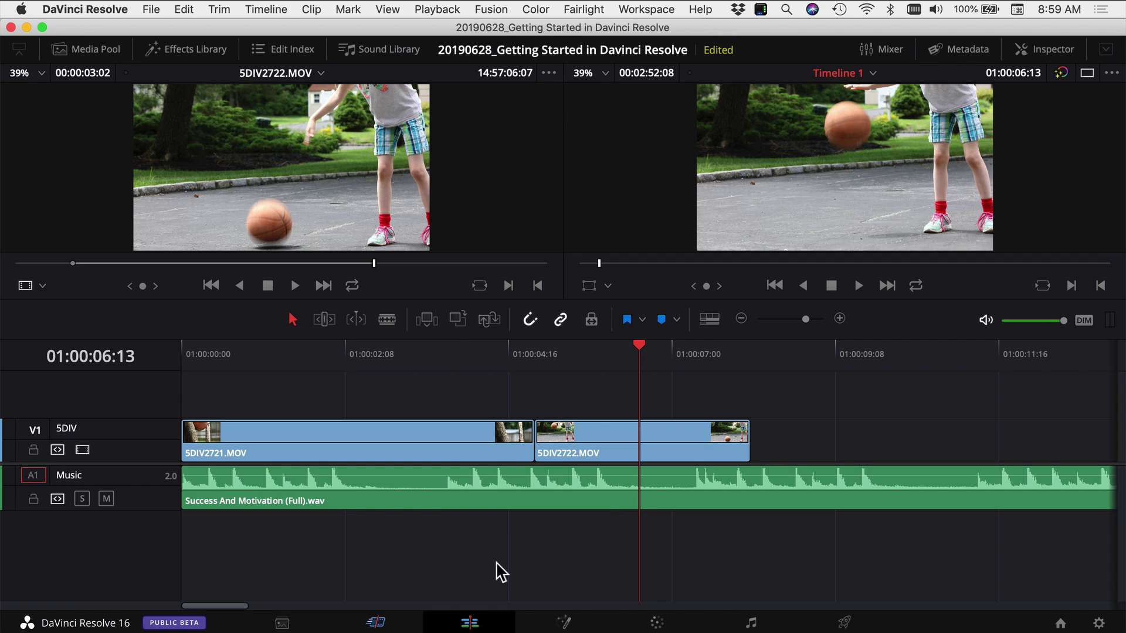
left_click(455, 366)
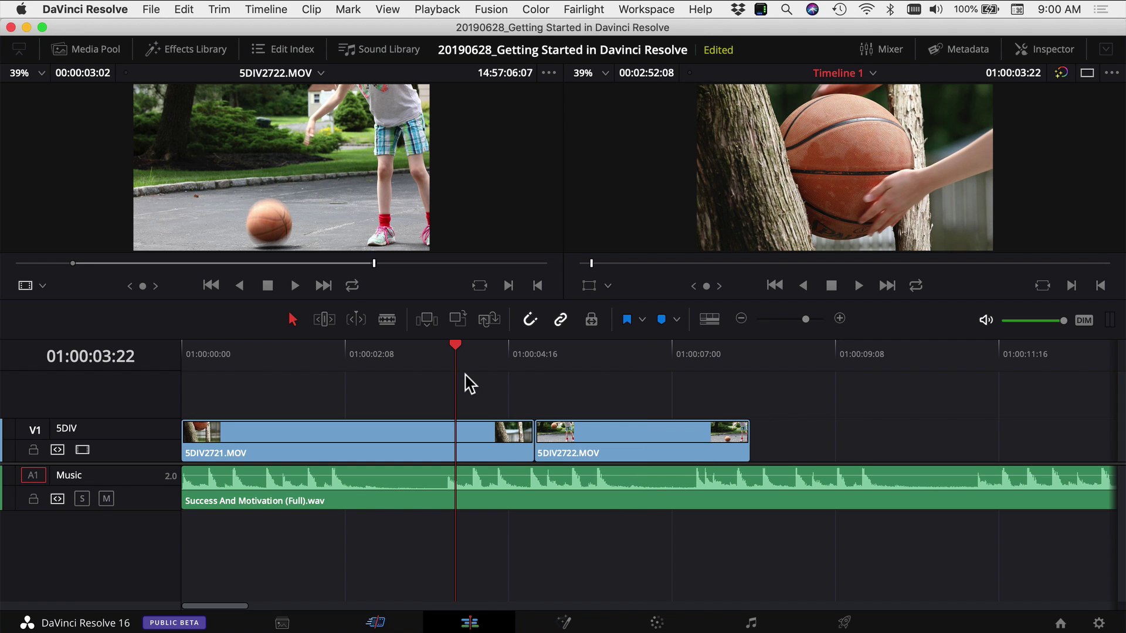
scroll(469, 384, "right", 20)
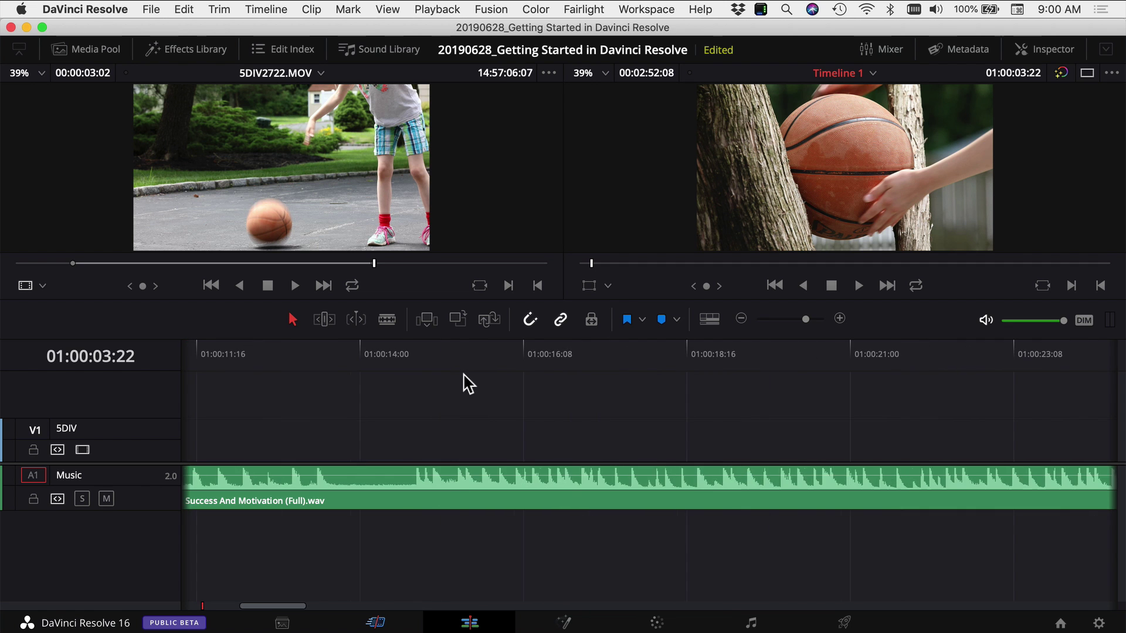
scroll(469, 384, "left", 20)
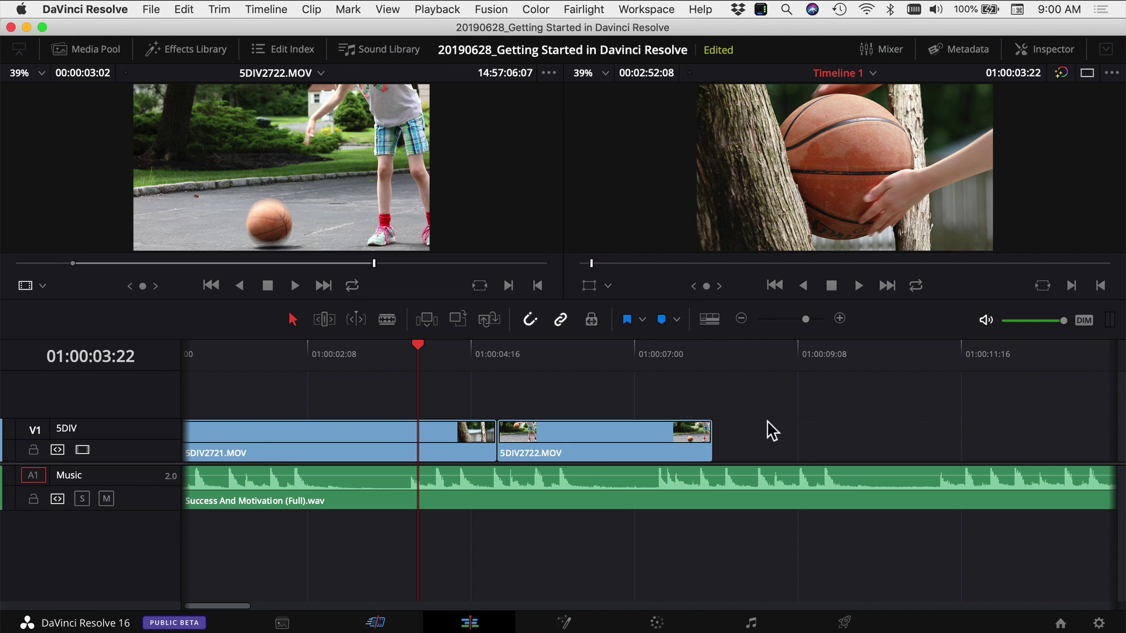
scroll(463, 589, "left", 2)
left_click_drag(228, 613, 174, 608)
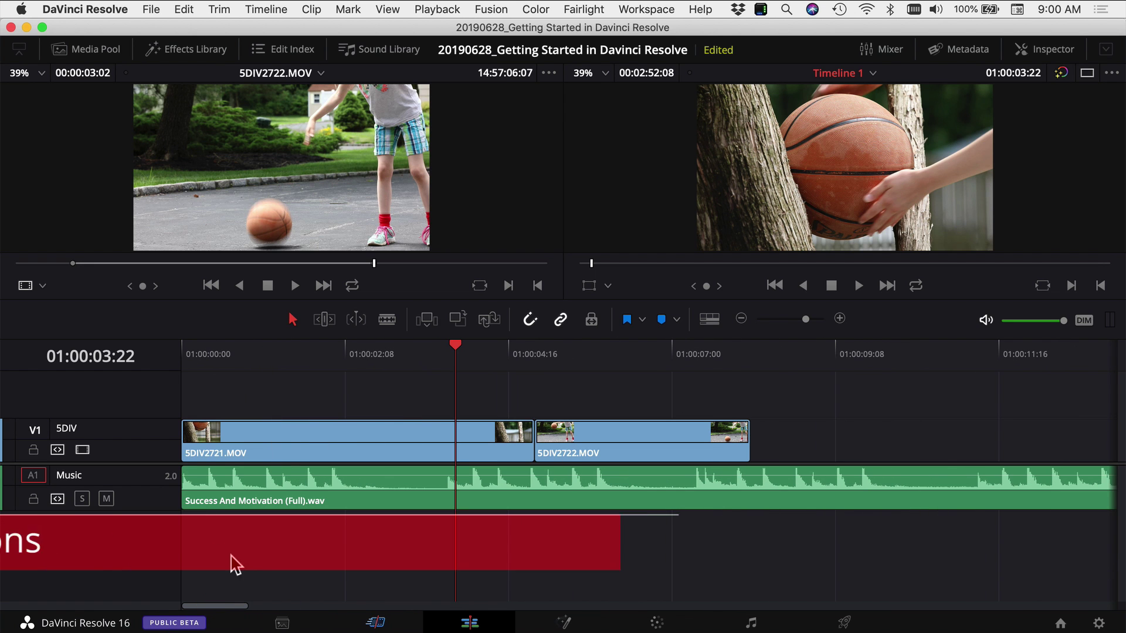
- Try the 5DIV track's enable and lock controls and the Music track's mute, returning each to its original state
left_click(82, 450)
left_click(82, 450)
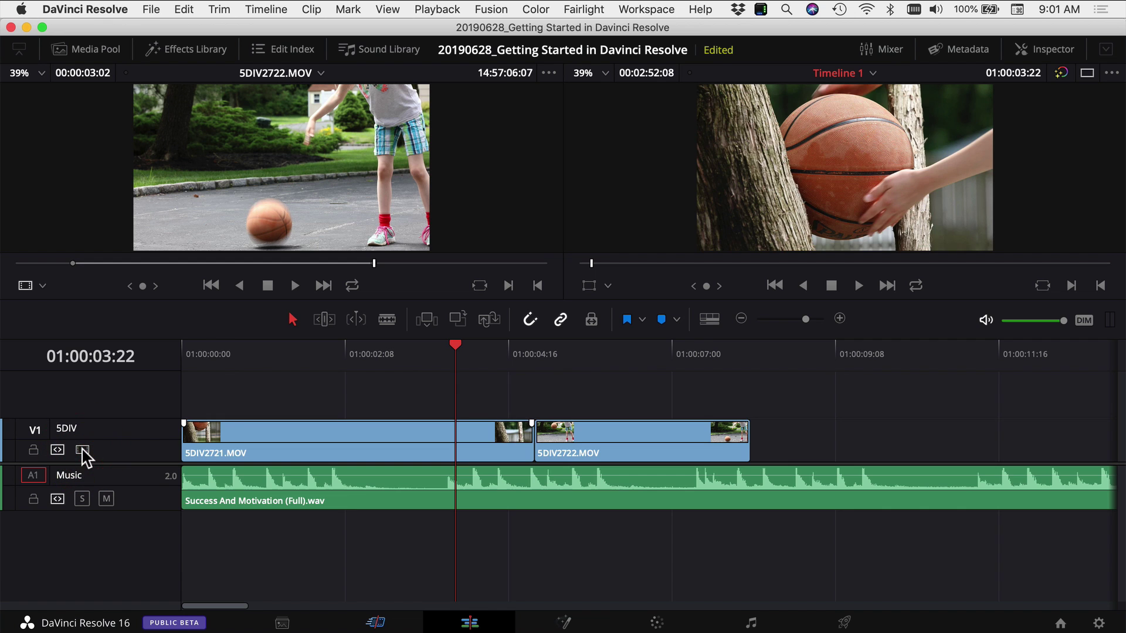
left_click(33, 451)
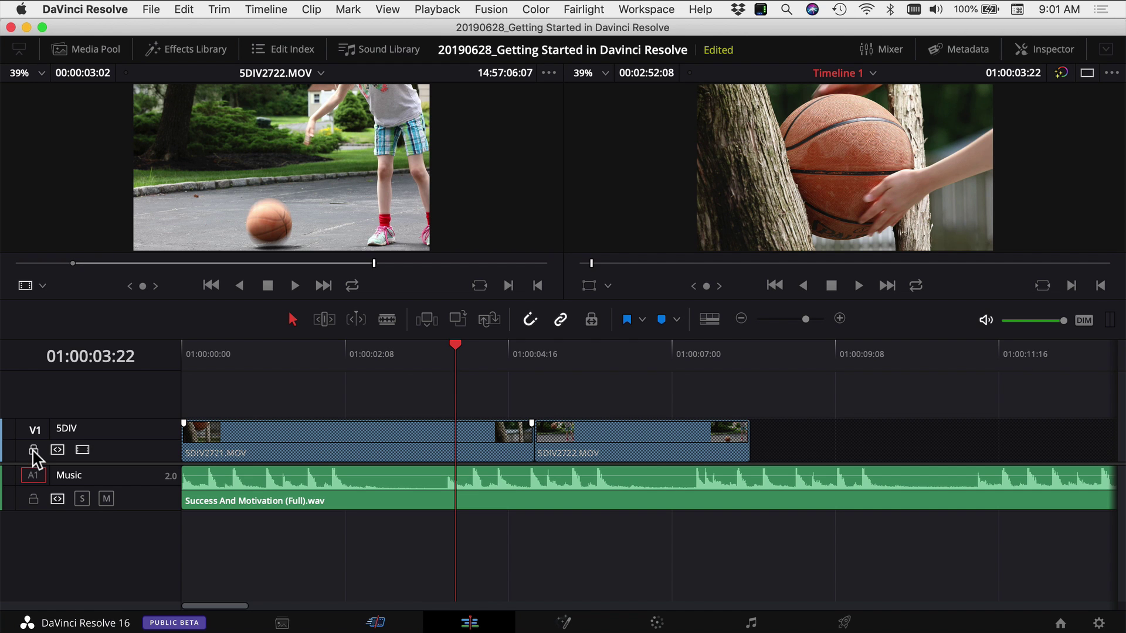
left_click(33, 451)
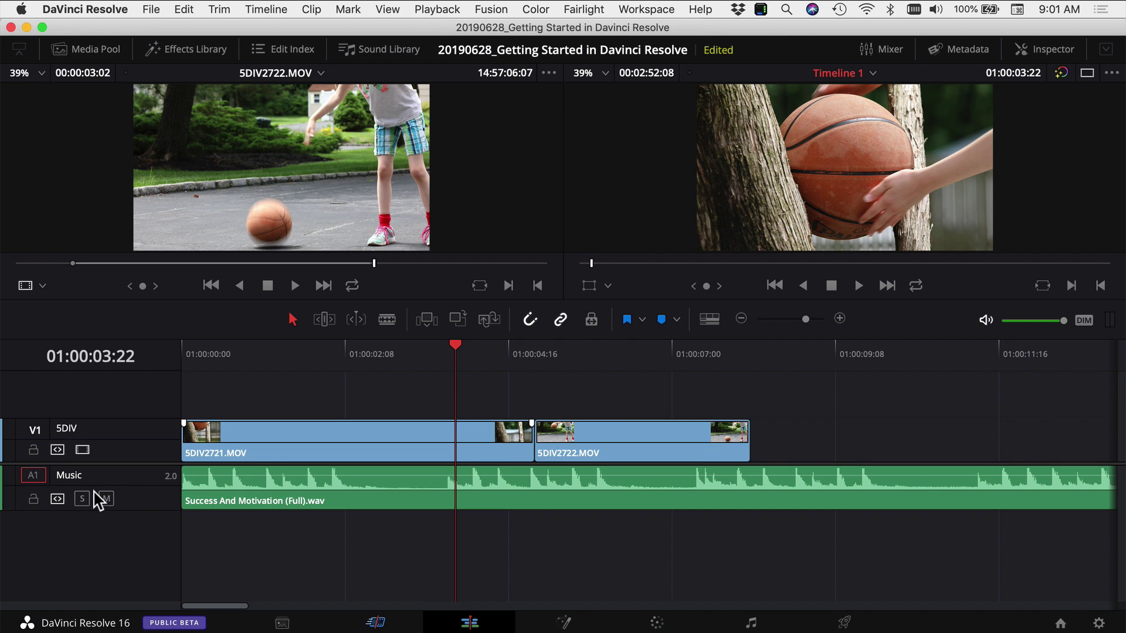
left_click(107, 499)
left_click(107, 499)
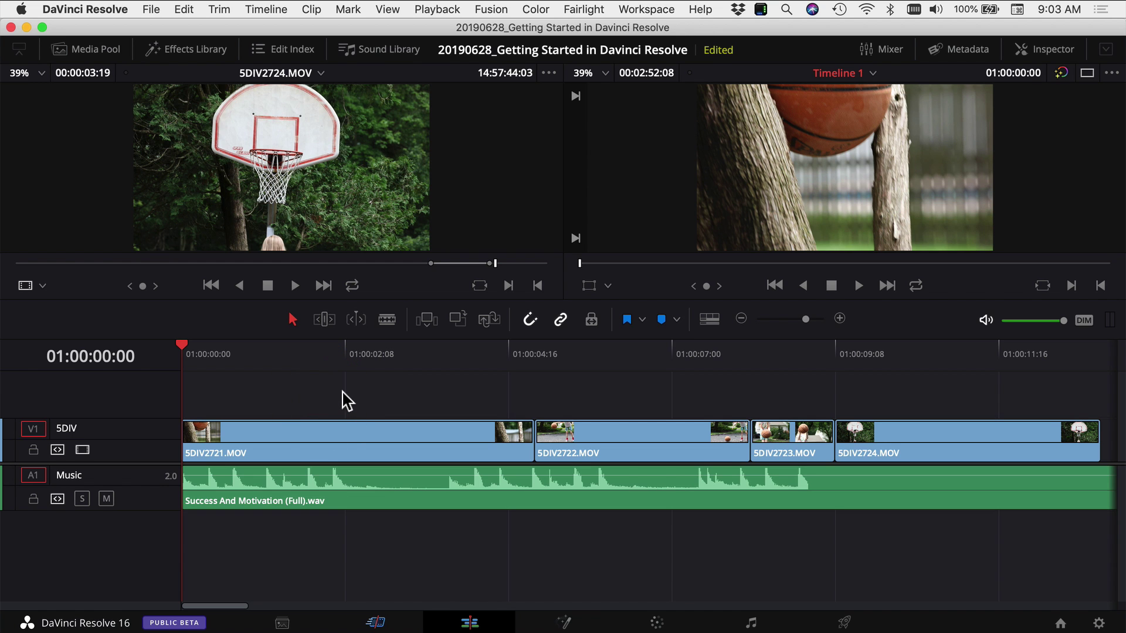
- Add a fade-in of about one second to the start of 5DIV2721.MOV and play it back
left_click(345, 435)
mouse_move(231, 429)
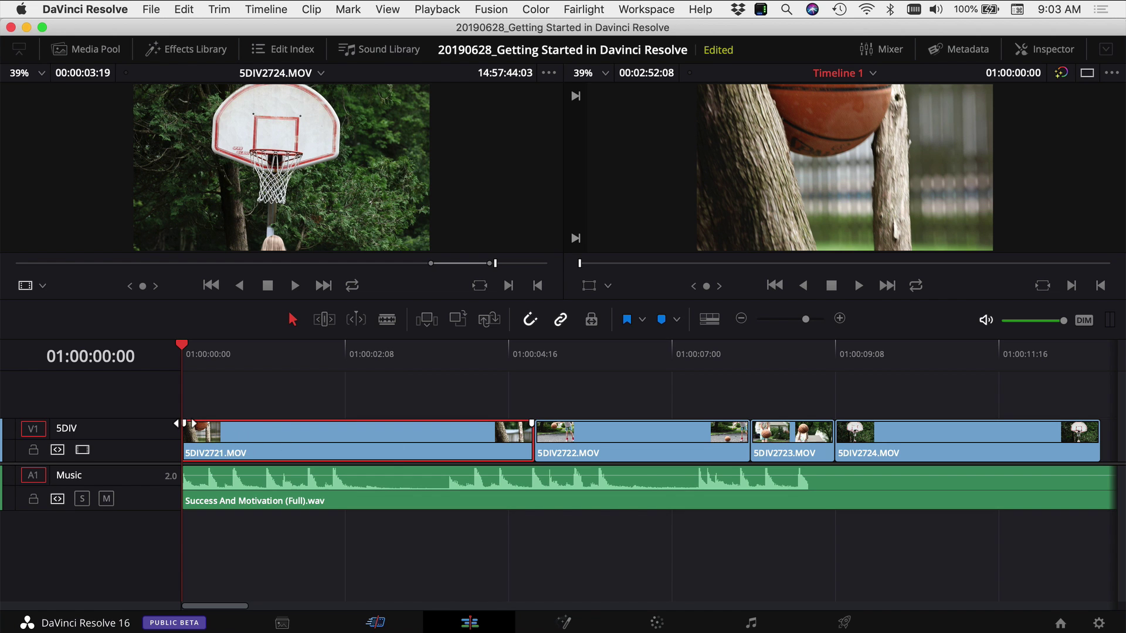
left_click_drag(184, 423, 249, 422)
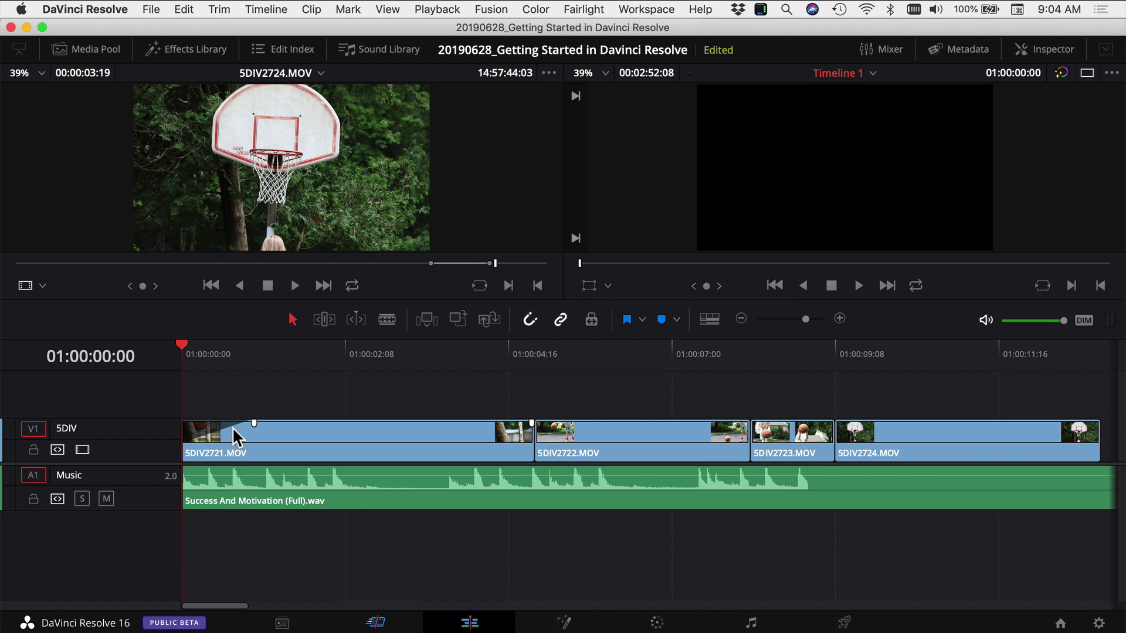
key("space")
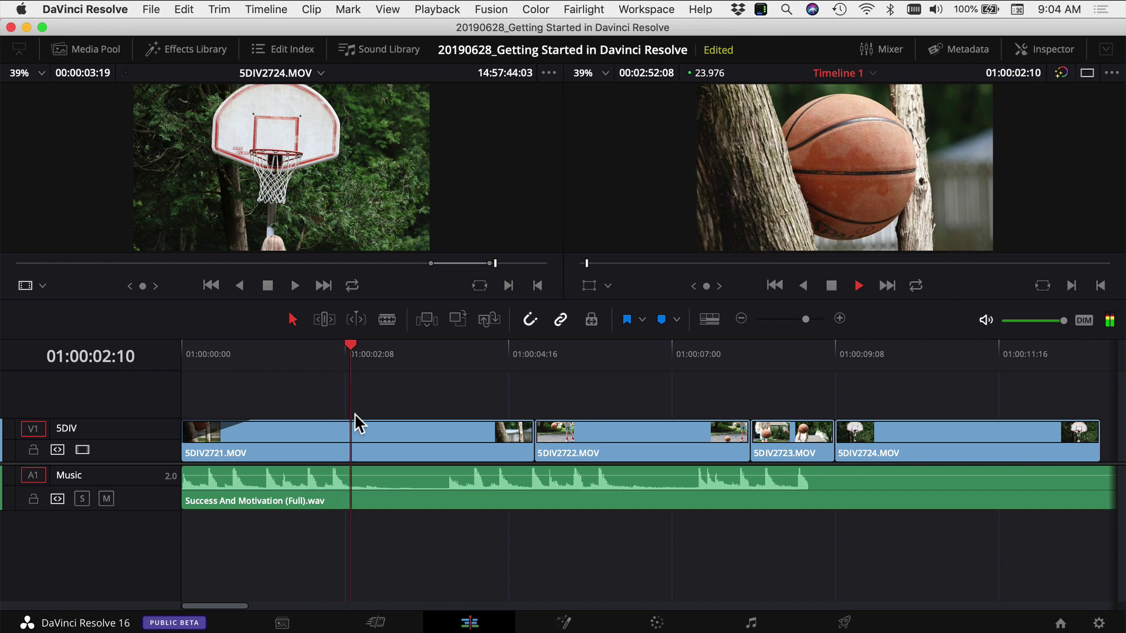
key("space")
- Switch to the single timeline viewer and enlarge the viewer area
left_click(1087, 74)
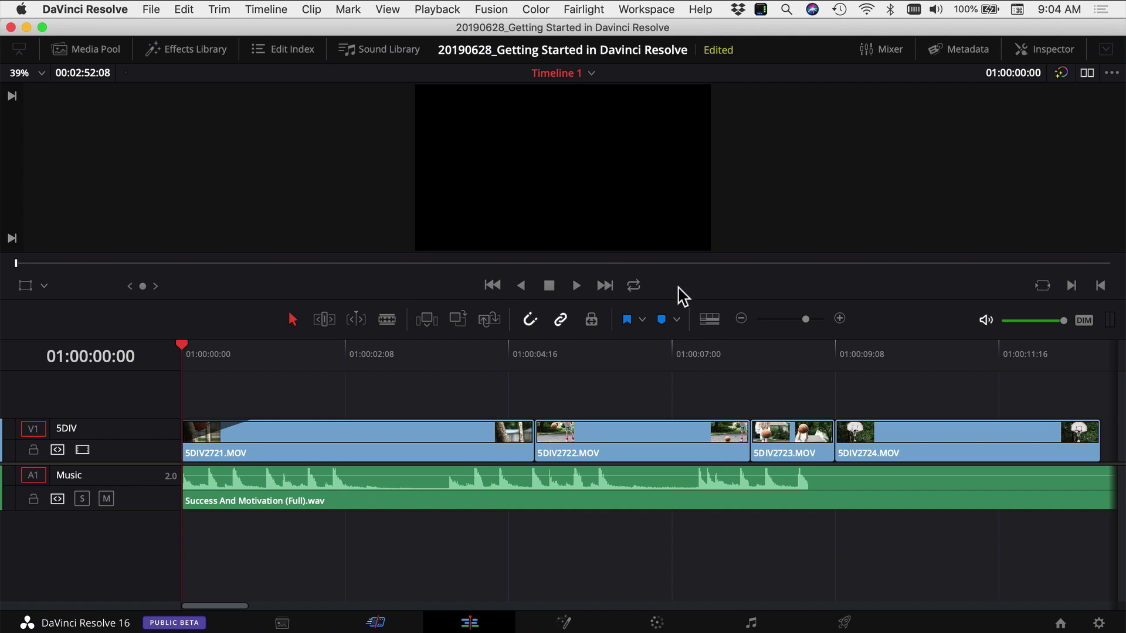
left_click_drag(718, 297, 723, 355)
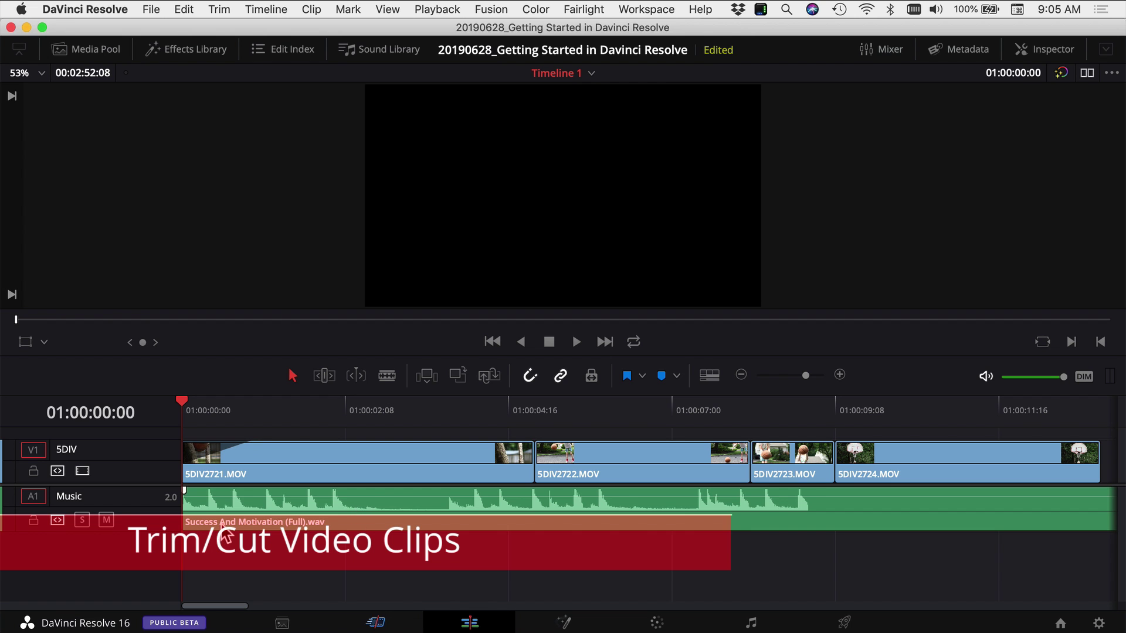
- Lock the Music track and leave it unmuted
left_click(106, 520)
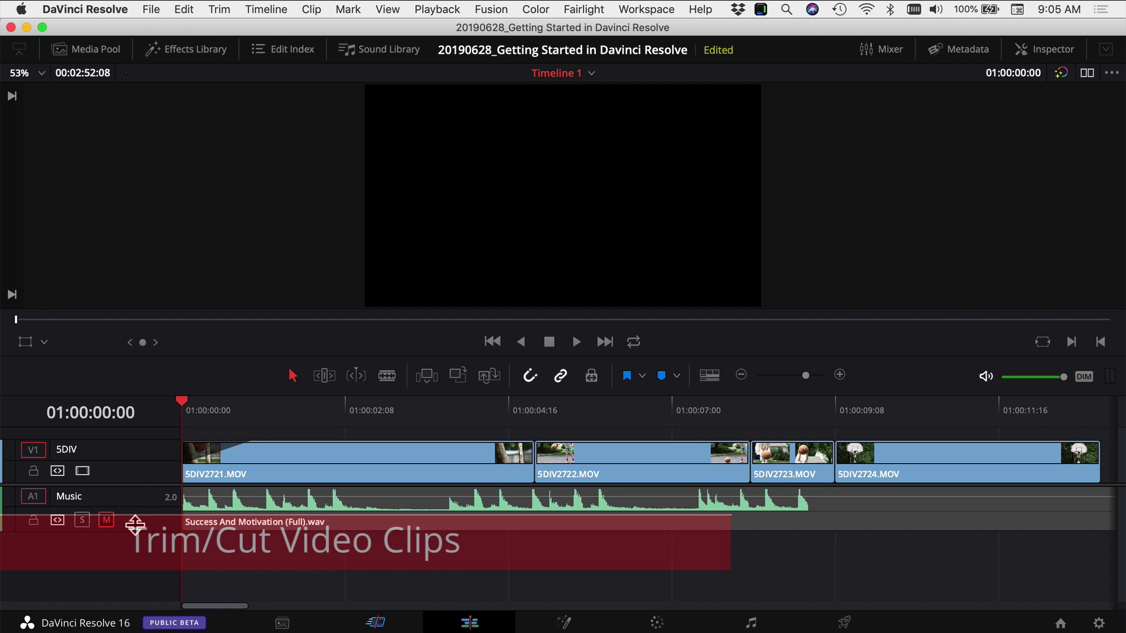
left_click(34, 520)
left_click(106, 520)
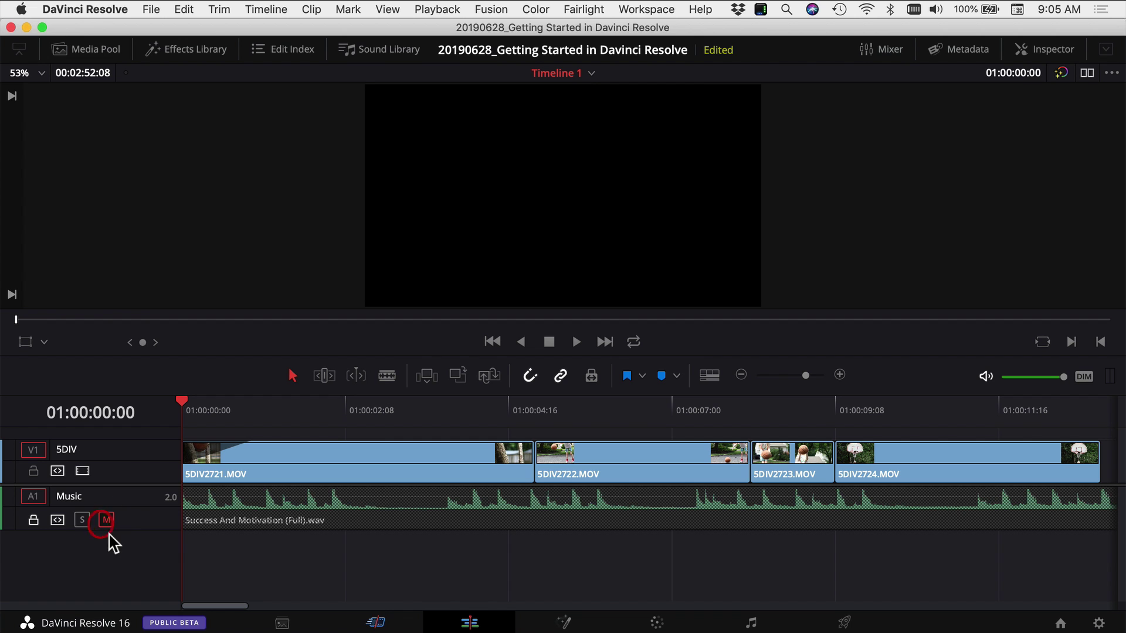
- Move the playhead to 01:00:02:22 and select 5DIV2721.MOV
left_click_drag(339, 426, 384, 439)
left_click(424, 448)
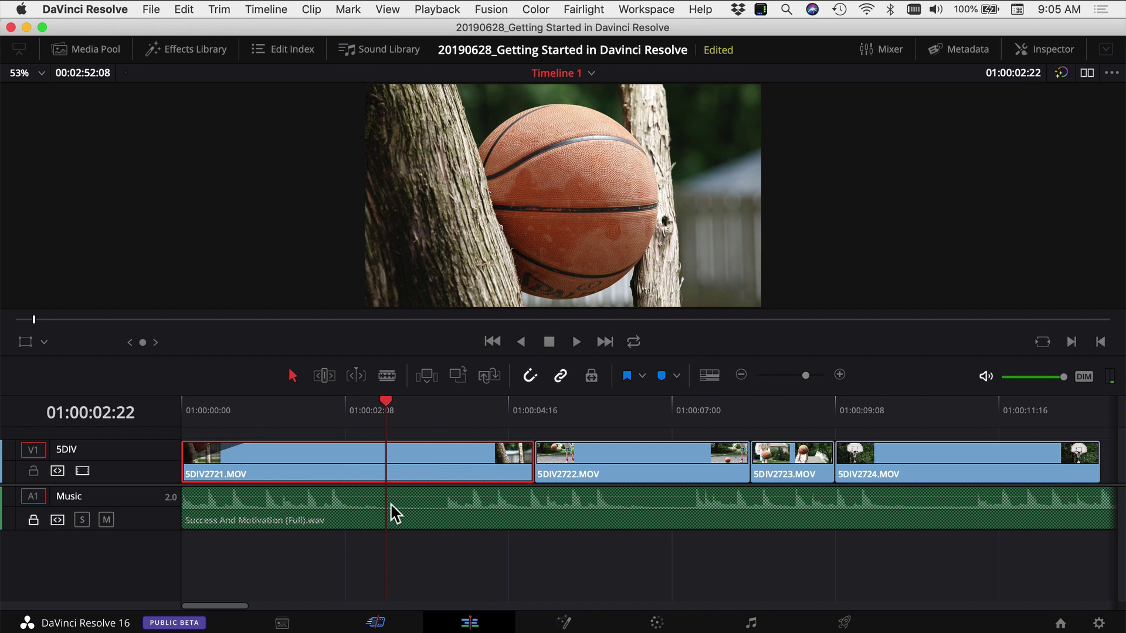
- Try cutting 5DIV2721.MOV at the playhead with the Blade tool, undo the cut and return to the selection tool
left_click(389, 380)
left_click(382, 467)
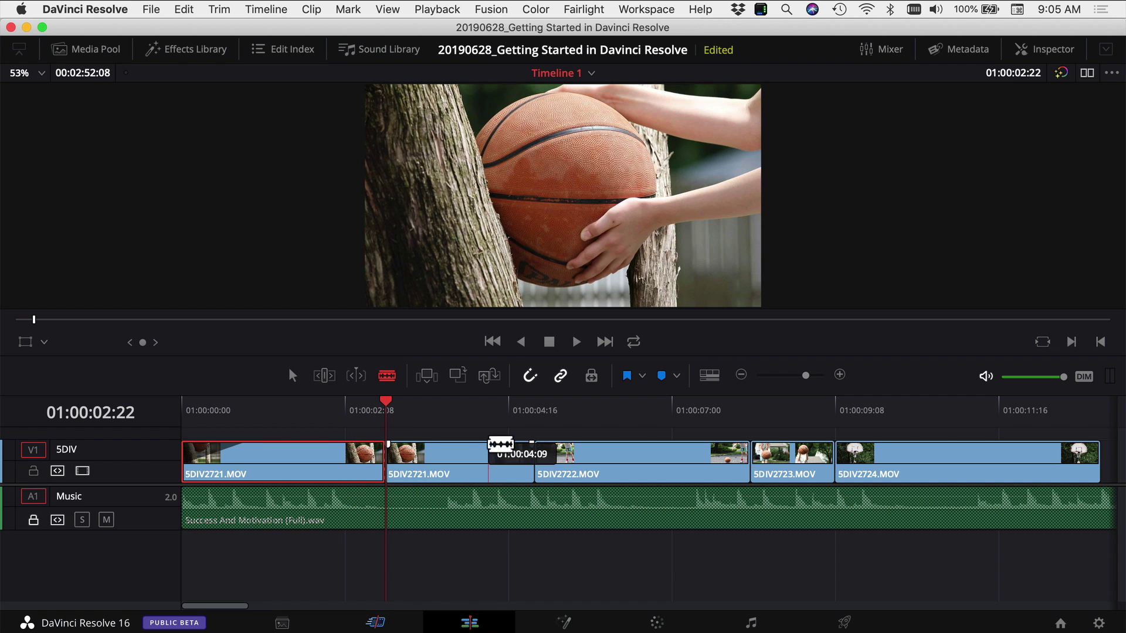
key("super+z")
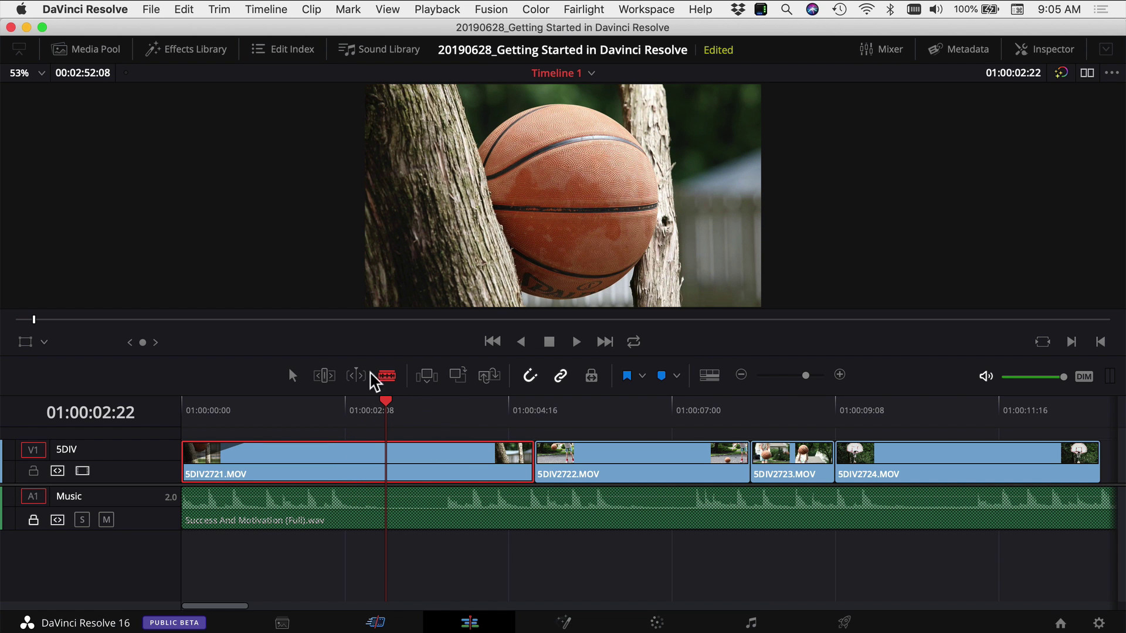
left_click(293, 376)
- Split 5DIV2721.MOV at 01:00:02:22 and 01:00:03:18 and delete the section between the cuts, leaving a gap
key("super+b")
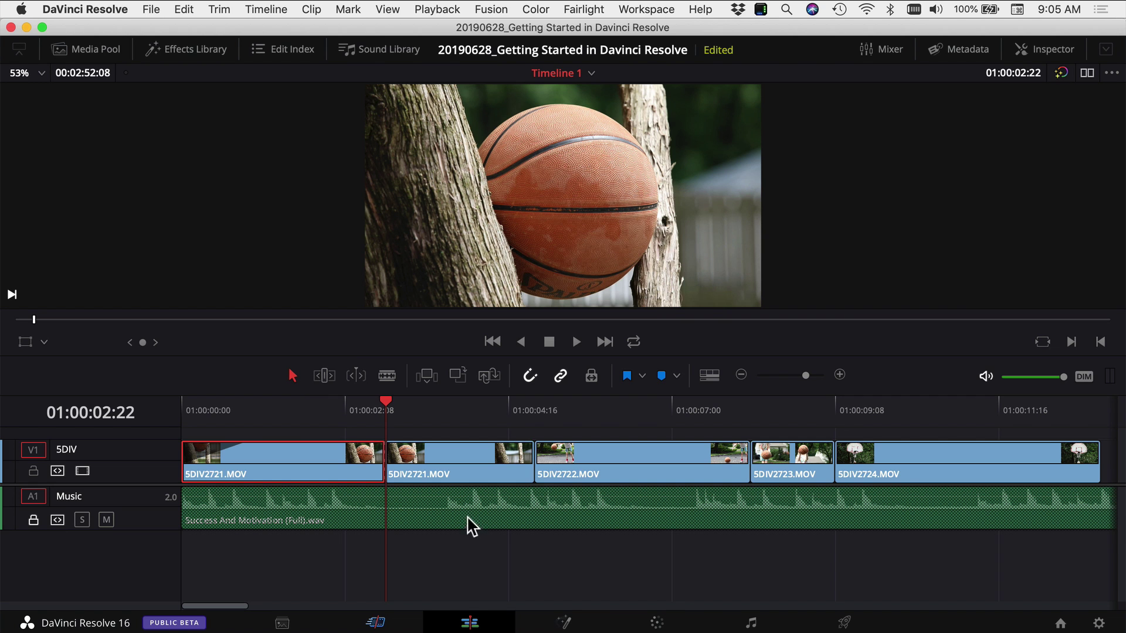
left_click(456, 590)
left_click_drag(435, 405, 444, 409)
key("super+b")
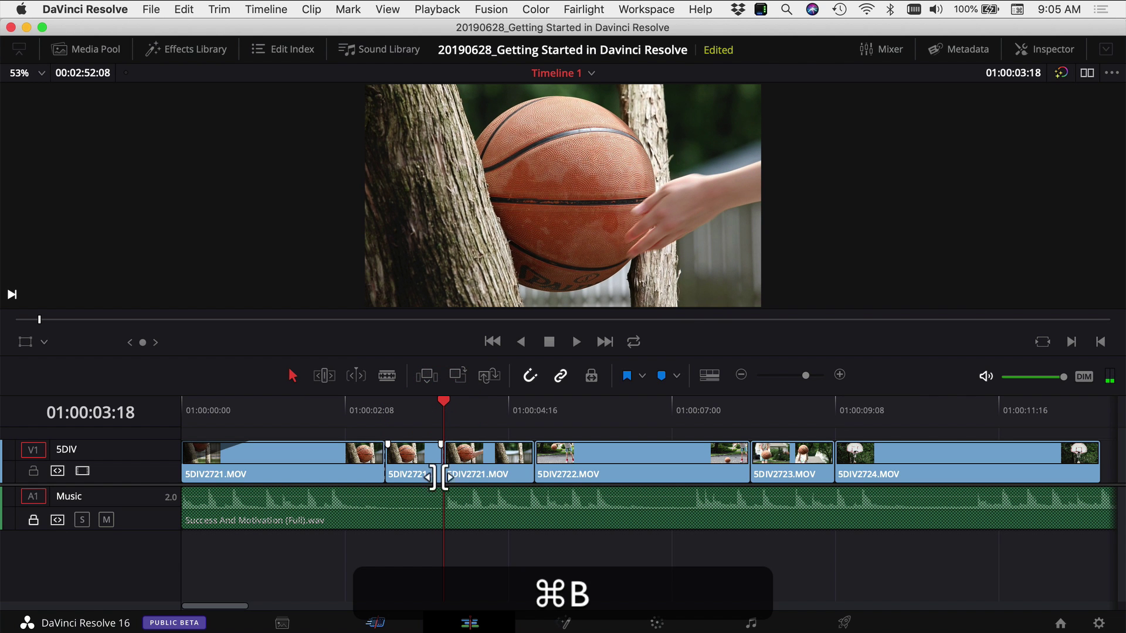
key("BackSpace")
mouse_move(384, 448)
left_mouse_down()
mouse_move(347, 443)
mouse_move(384, 444)
left_mouse_up()
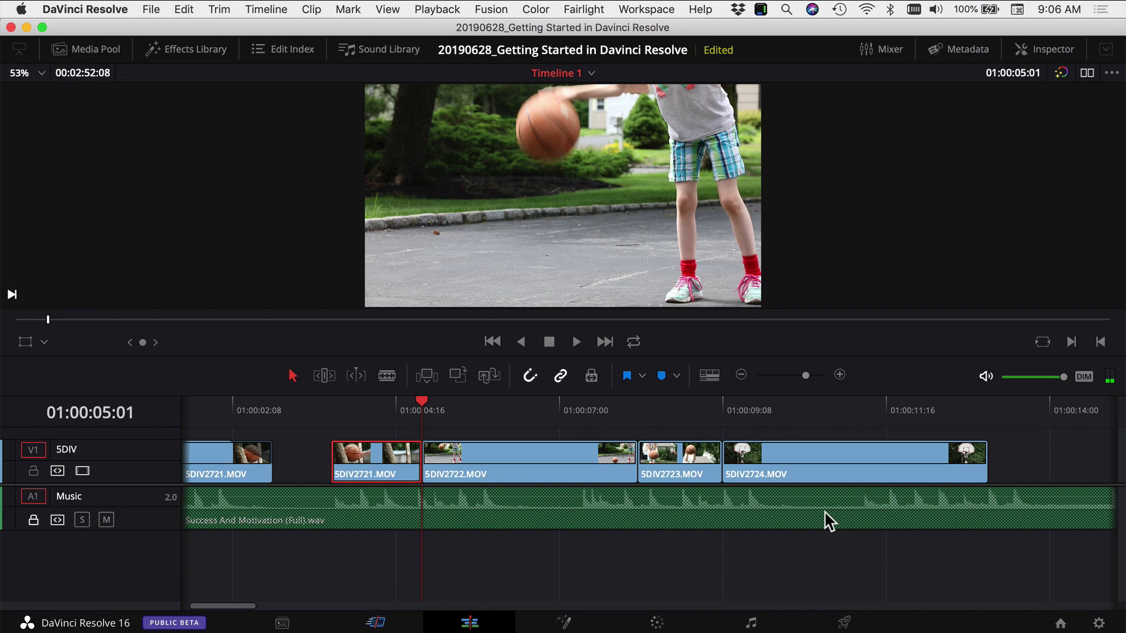
left_click_drag(1032, 448, 609, 447)
left_click_drag(522, 453, 791, 457)
left_click(590, 461)
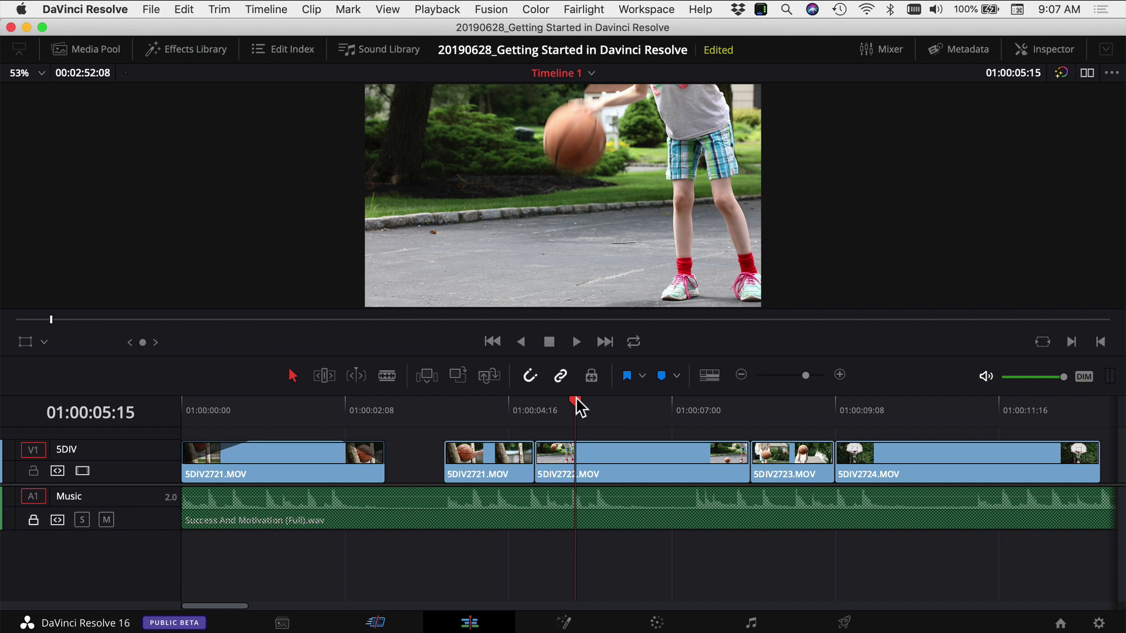
- Split 5DIV2722.MOV at 01:00:06:05 and 01:00:07:03 and delete the section between the cuts
left_click_drag(579, 407, 617, 413)
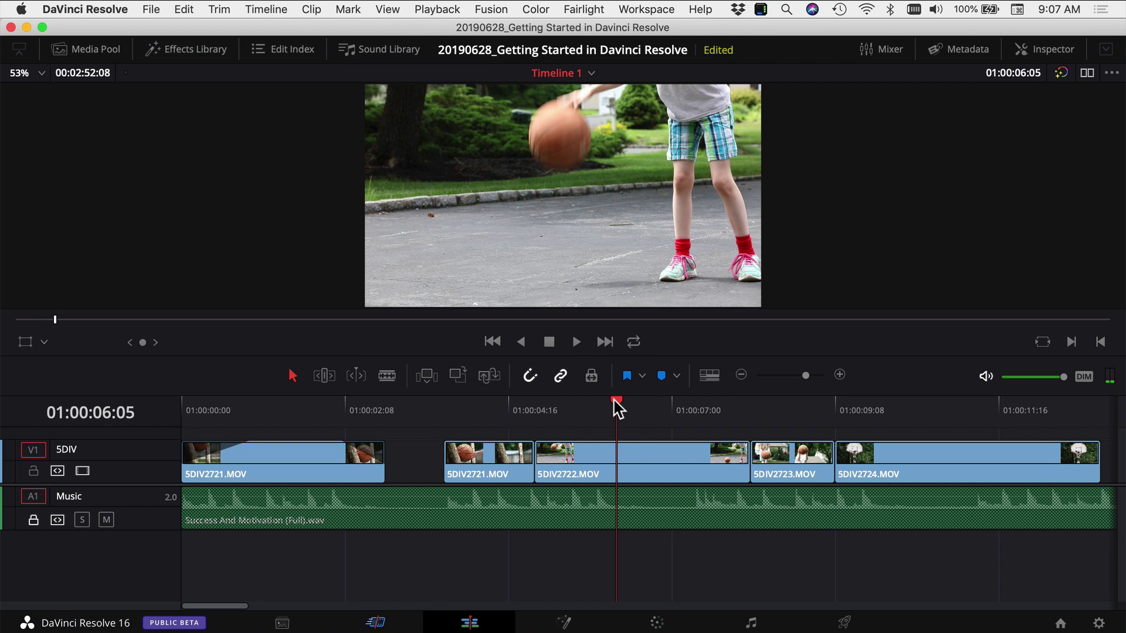
key("super+b")
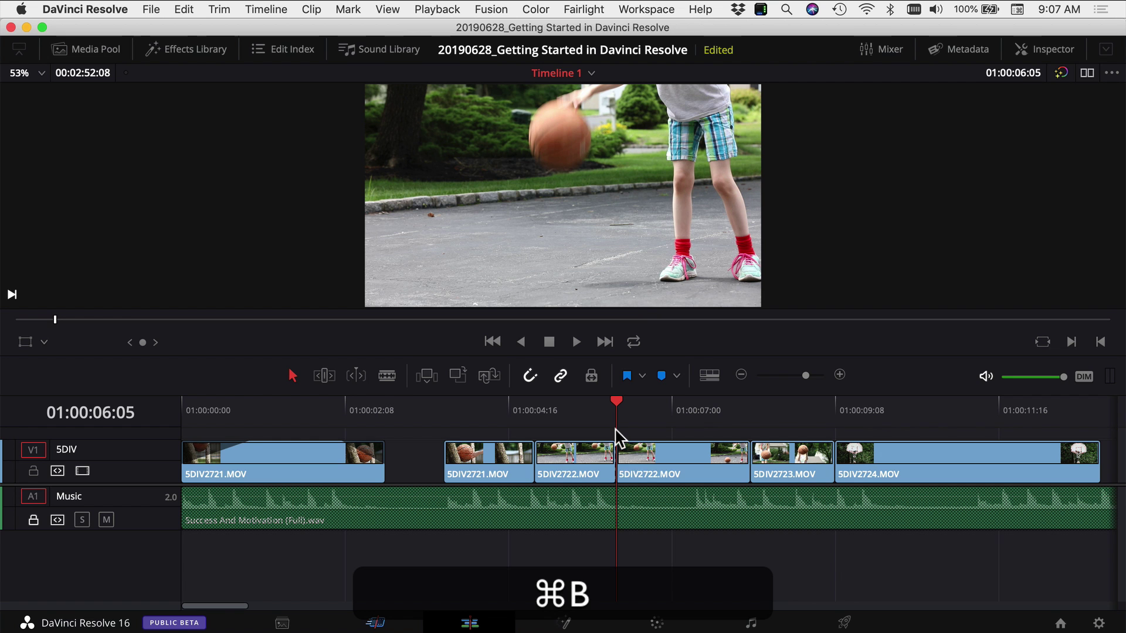
left_click_drag(617, 394, 675, 413)
key("super+b")
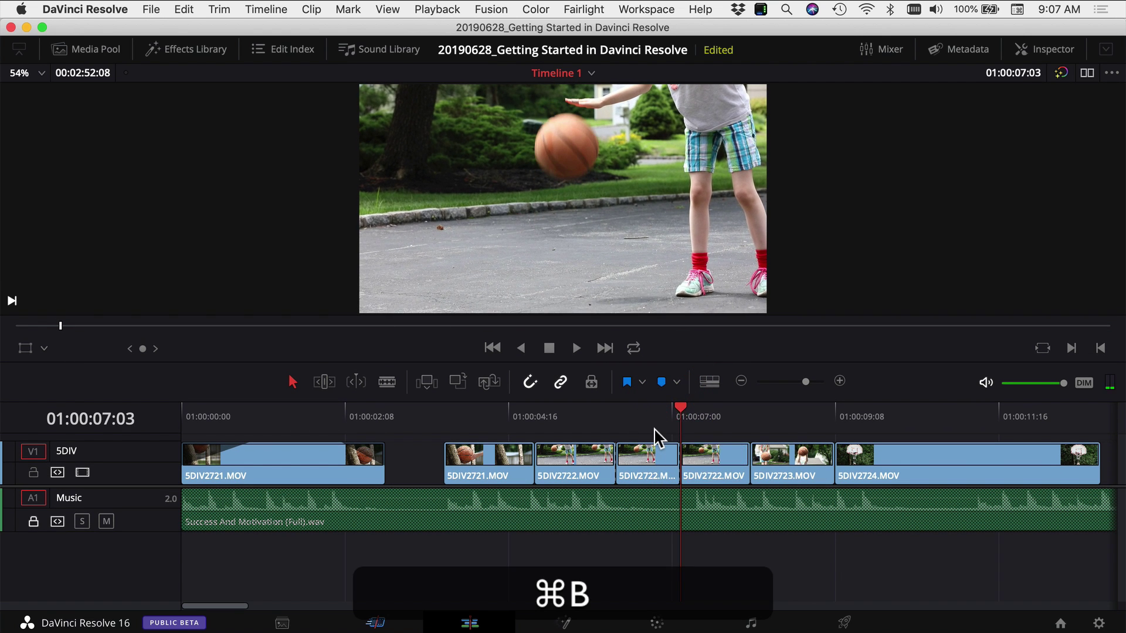
left_click(645, 457)
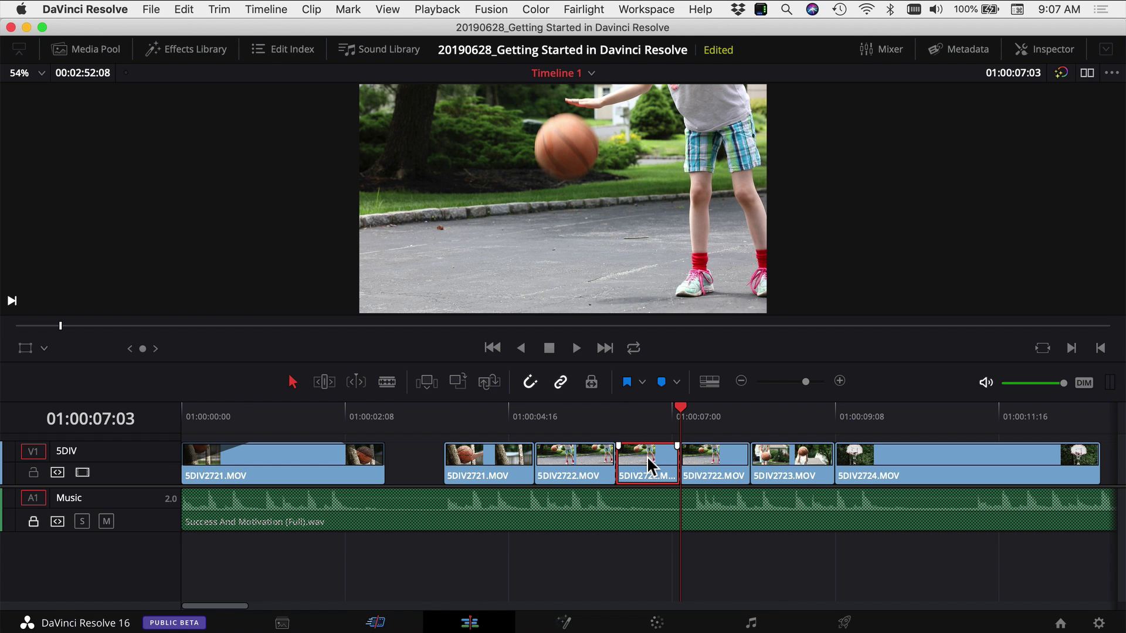
key("BackSpace")
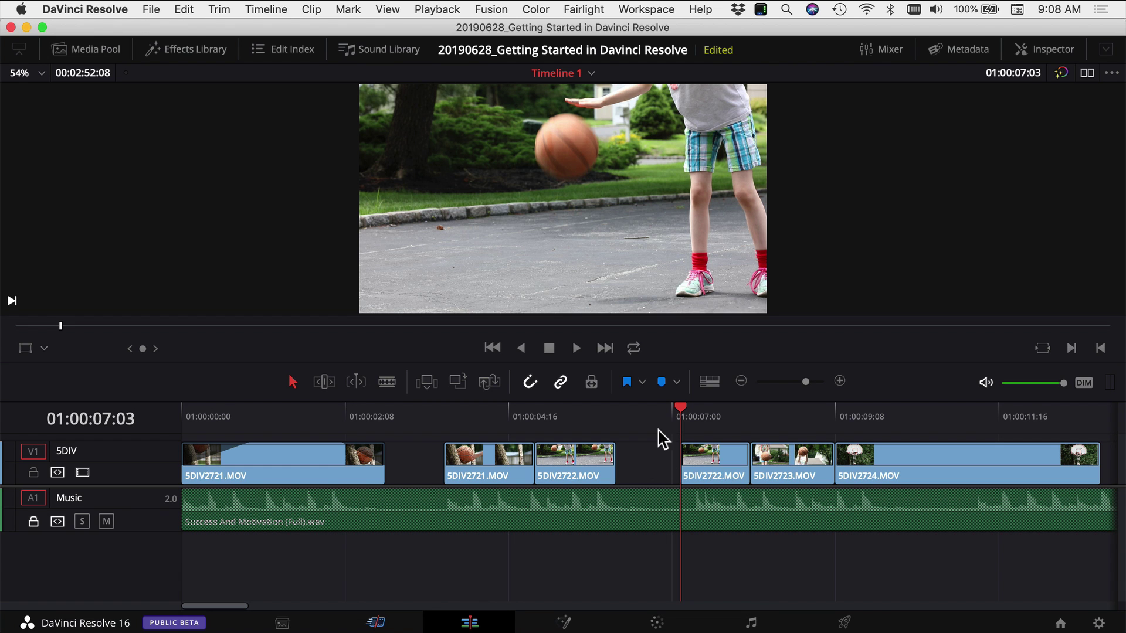
- Give the timeline more height, try a ripple delete of the middle 5DIV2722.MOV piece, and undo it
left_click_drag(648, 398, 642, 331)
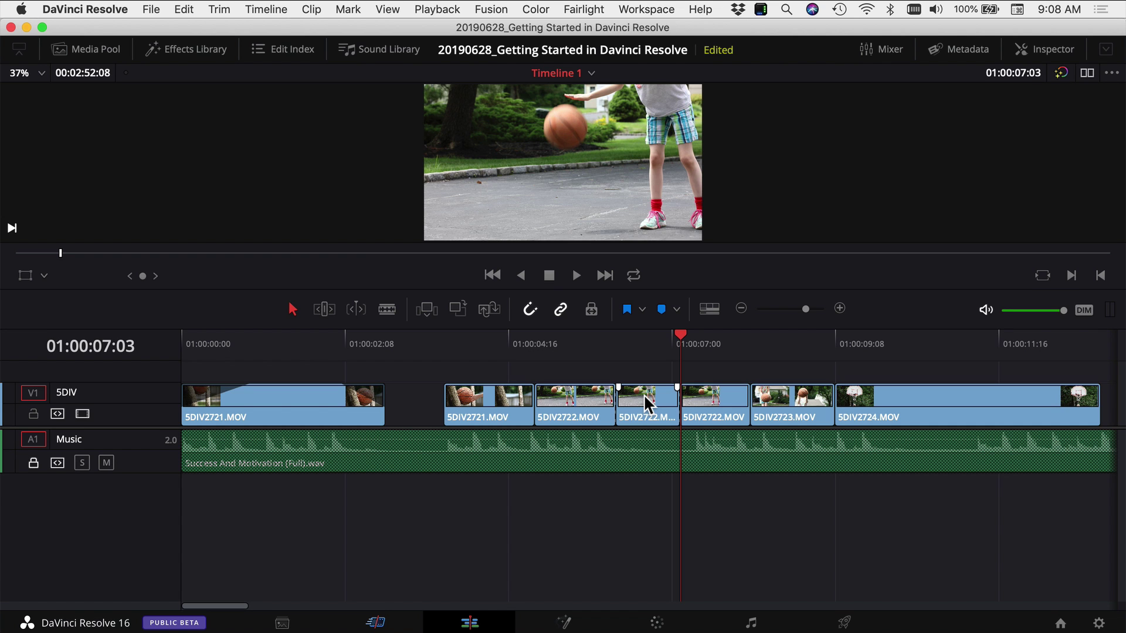
left_click(642, 395)
key("shift")
key("shift+BackSpace")
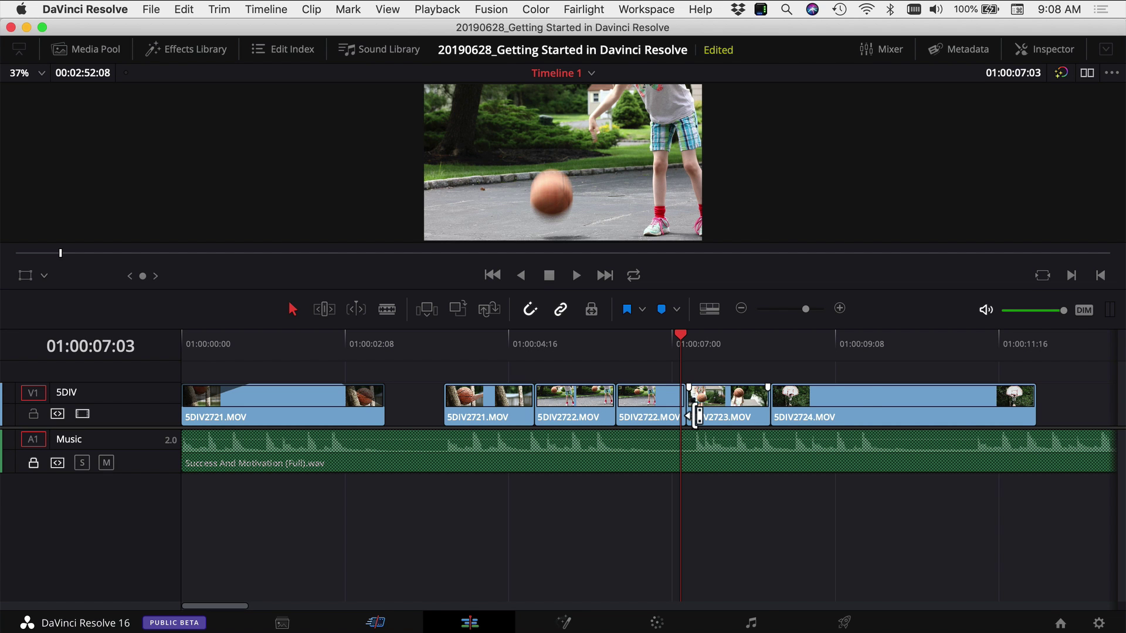
key("super+z")
- Delete the middle 5DIV2722.MOV piece without rippling, leaving a gap
left_click(642, 398)
key("BackSpace")
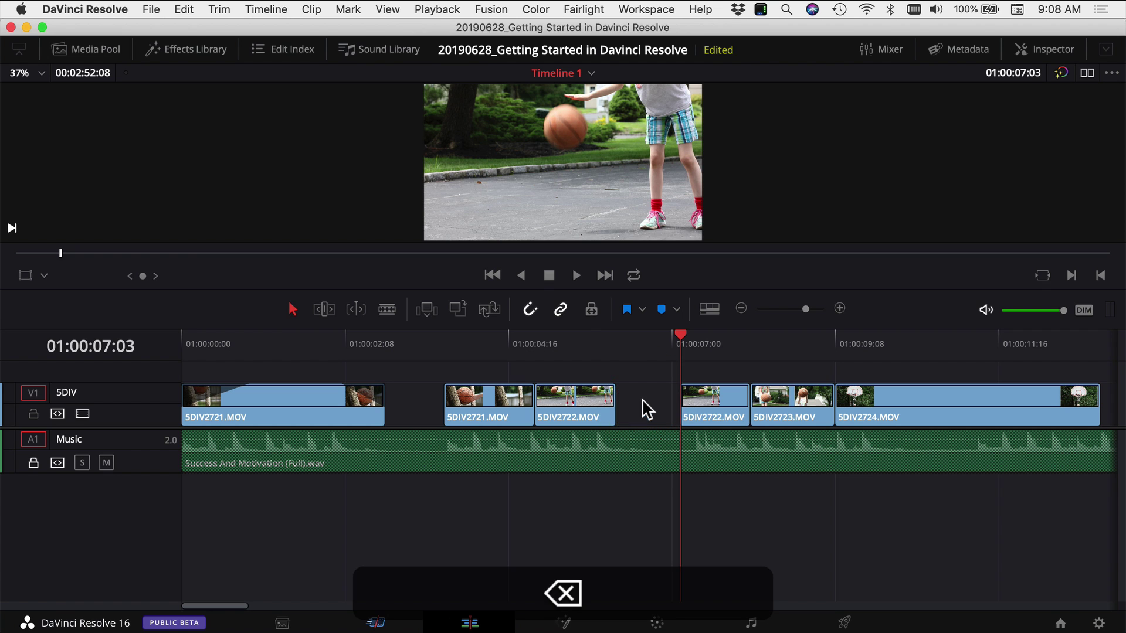
- Try closing the gap by moving the three clips after it against the first 5DIV2722.MOV piece
left_click_drag(866, 378, 662, 401)
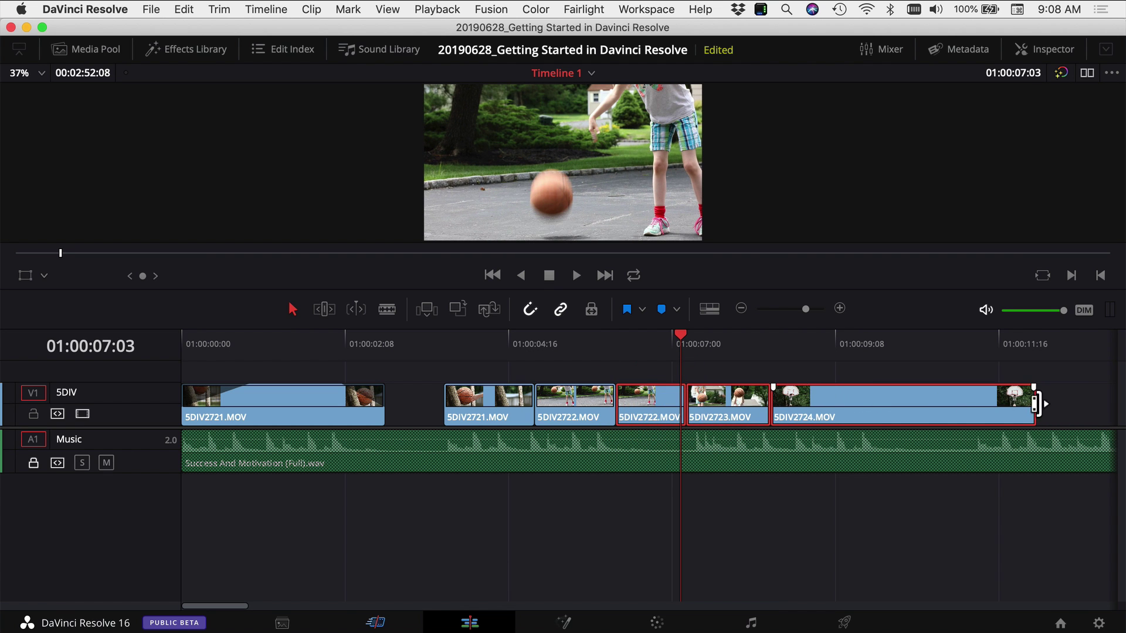
left_click(1065, 409)
key("shift")
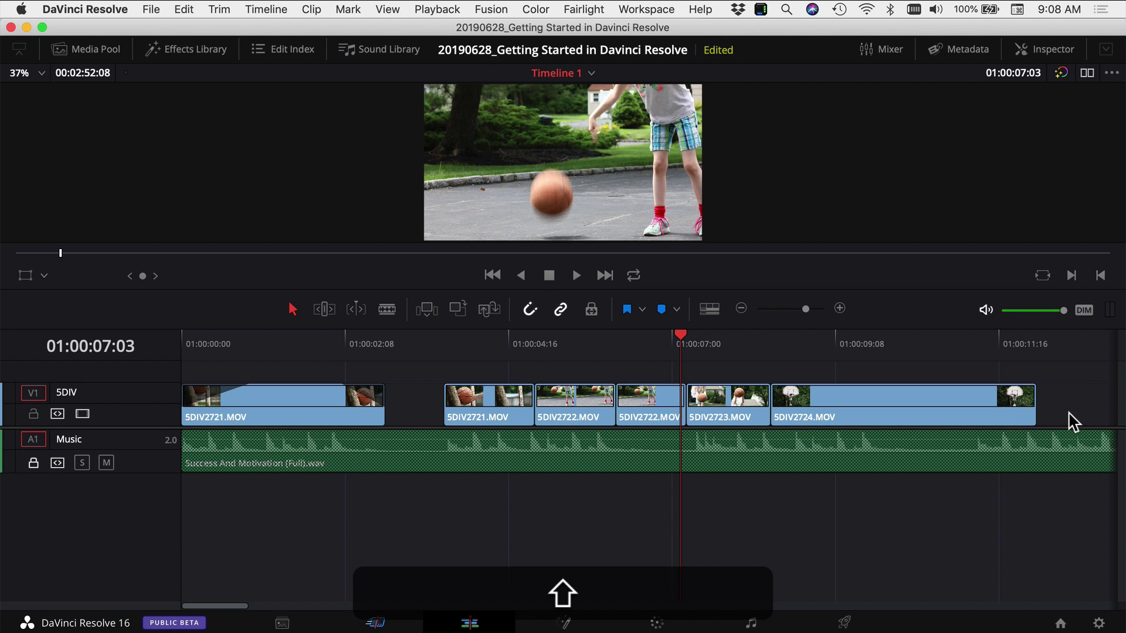
key("shift+BackSpace")
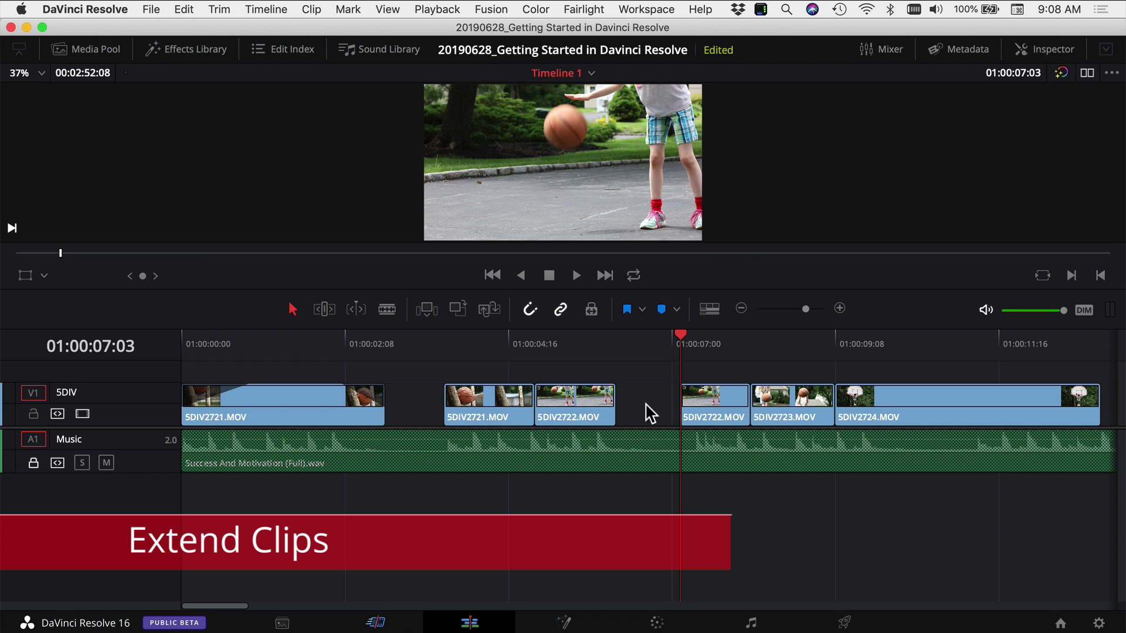
- Extend the end of the first 5DIV2722.MOV piece to the start of the second one, filling the gap
left_click(583, 401)
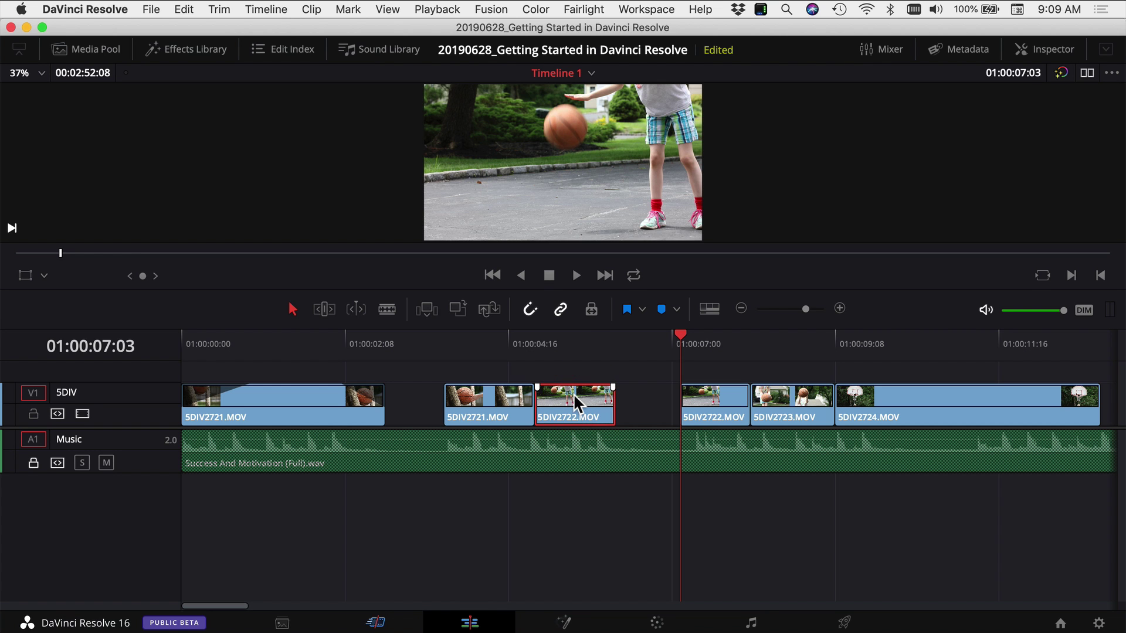
key("super+z")
left_click_drag(610, 402, 672, 403)
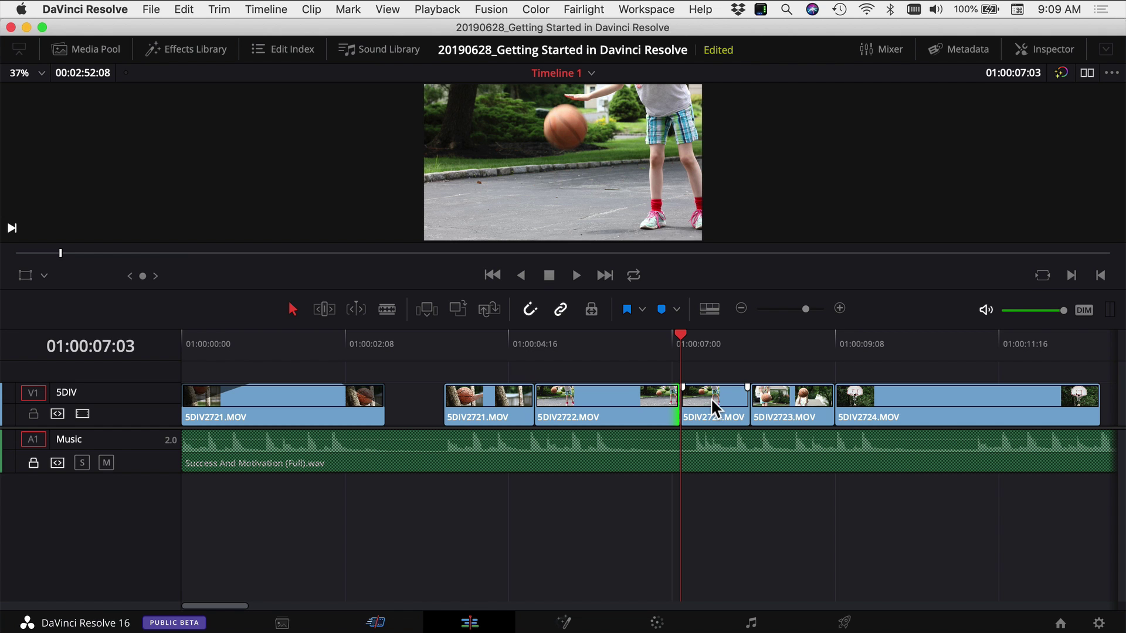
left_click(622, 401)
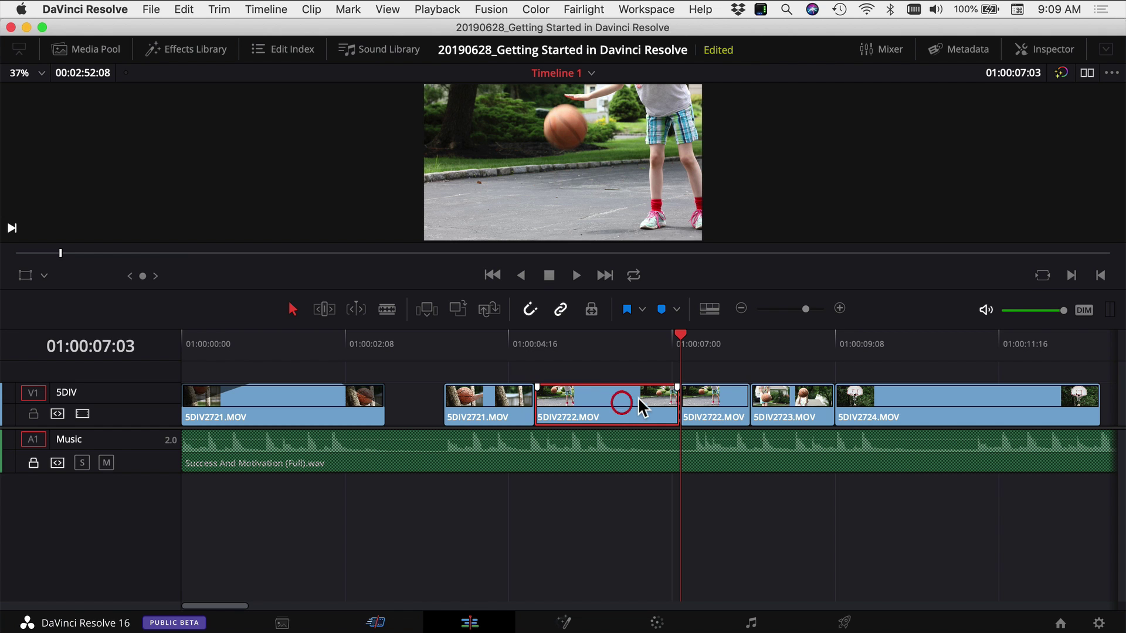
- Extend the first 5DIV2722.MOV piece over the second one up to the start of 5DIV2723.MOV
left_click_drag(675, 403, 748, 404)
key("space")
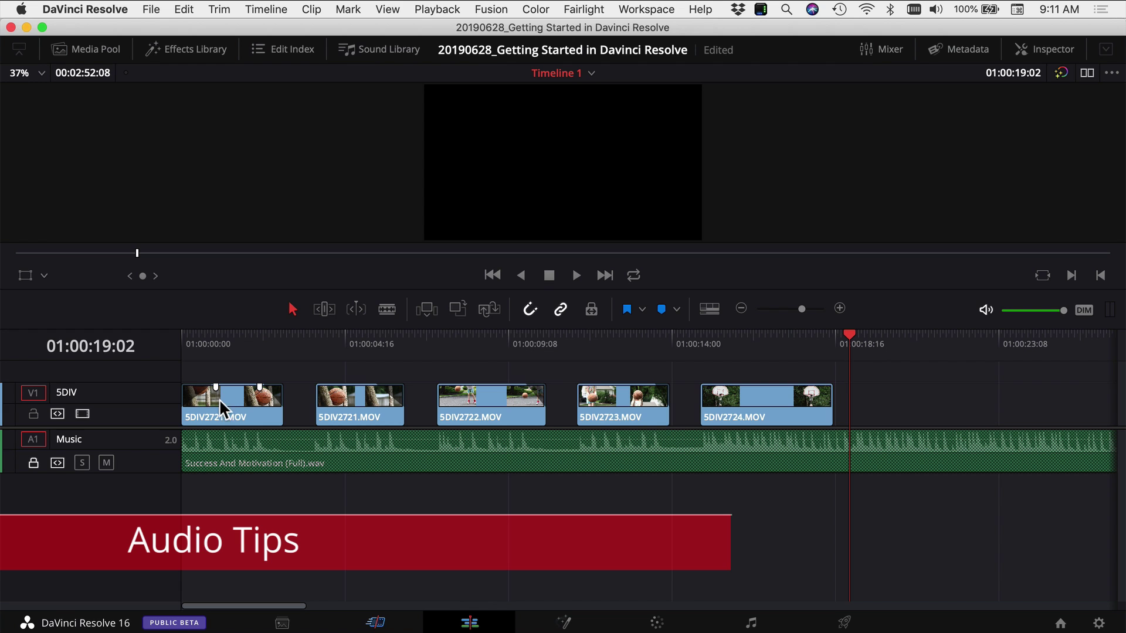
- Unlock the Music track and place the playhead at the end of 5DIV2724.MOV, at 01:00:18:15
left_click(33, 463)
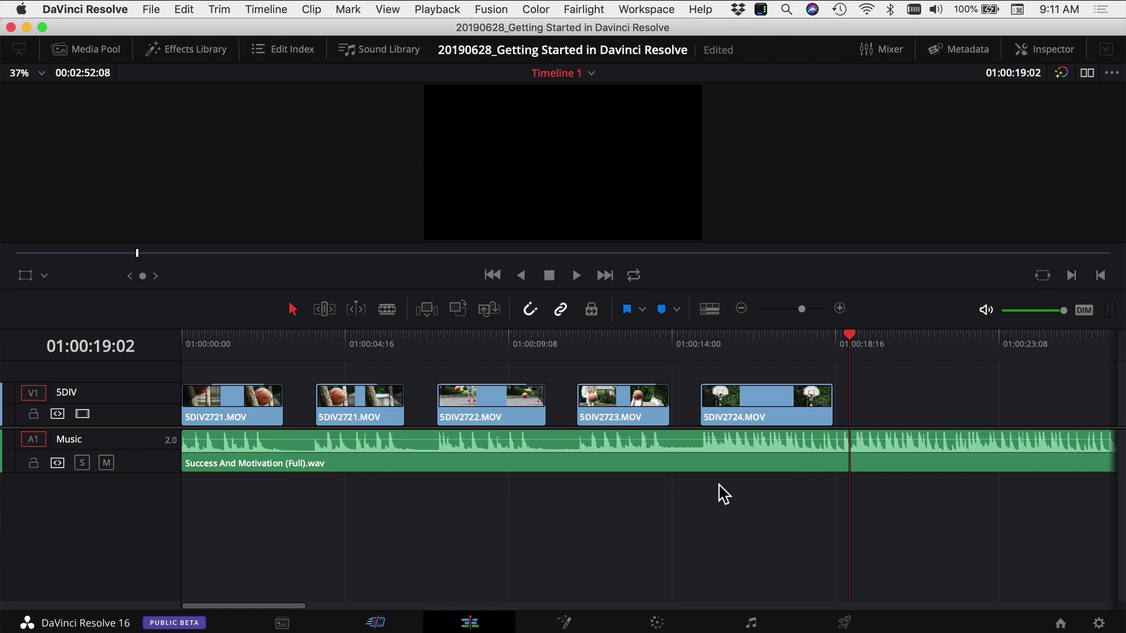
left_click(837, 342)
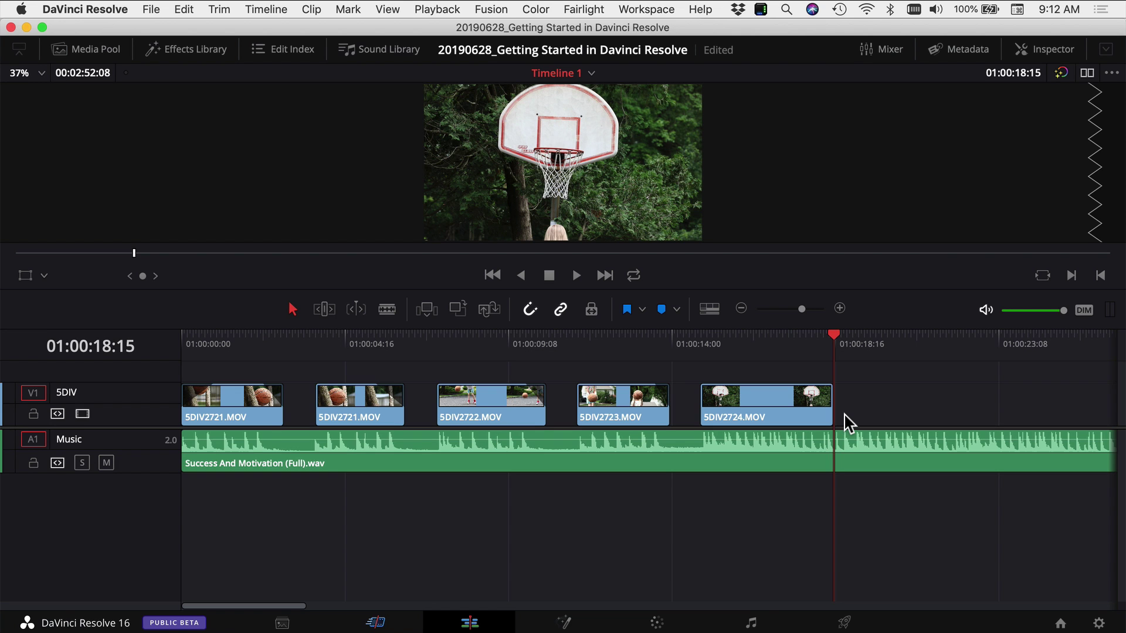
key("shift")
key("shift+Right")
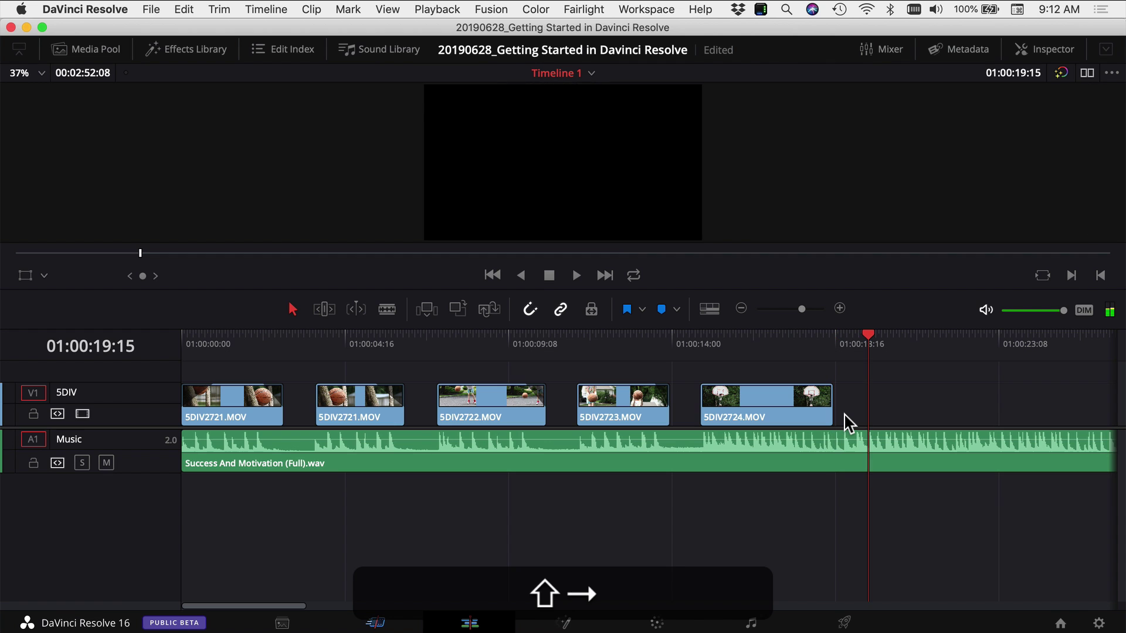
key("shift+Left")
key("shift")
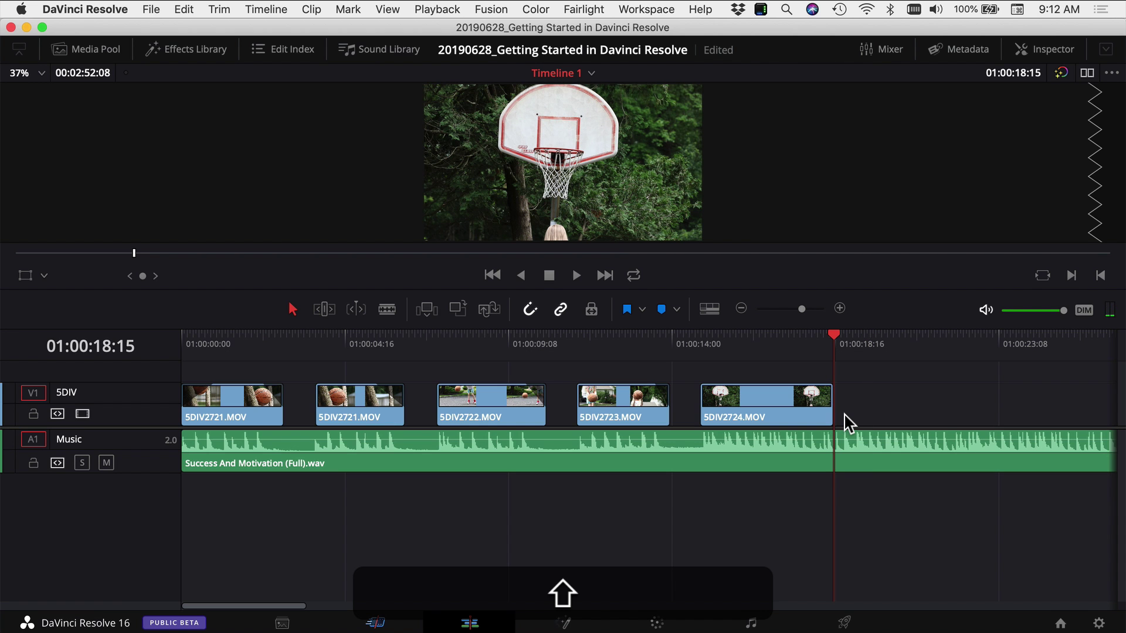
- Split the music clip at 01:00:21:15, three seconds after the last video clip, and delete the remainder
key("shift+Right")
key("shift+Right")
key("shift+Right")
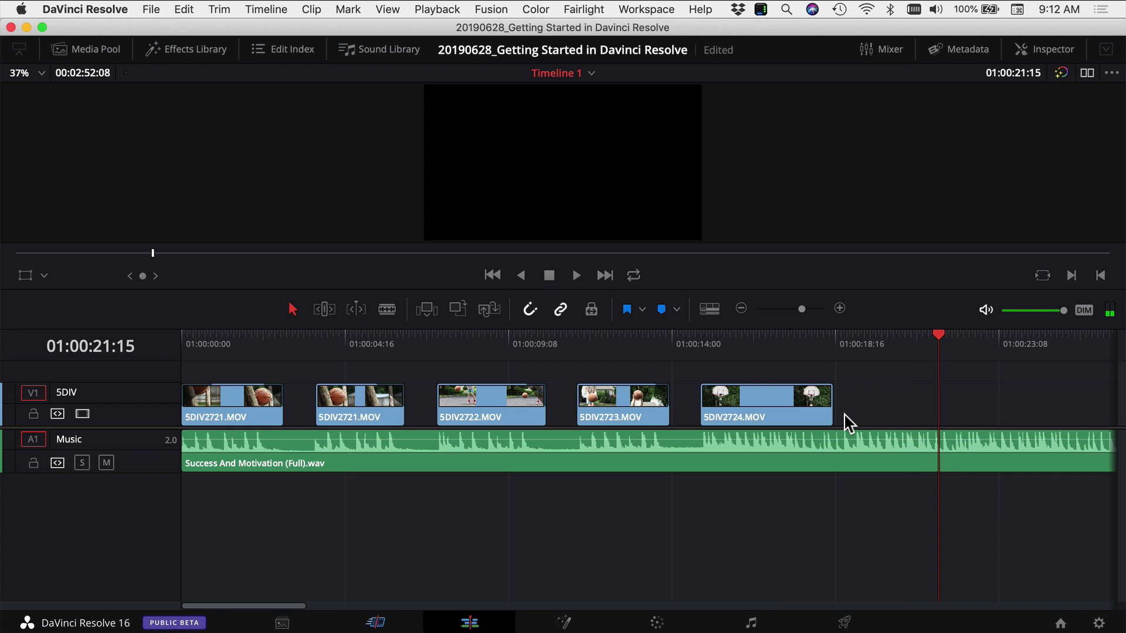
key("super")
key("super+b")
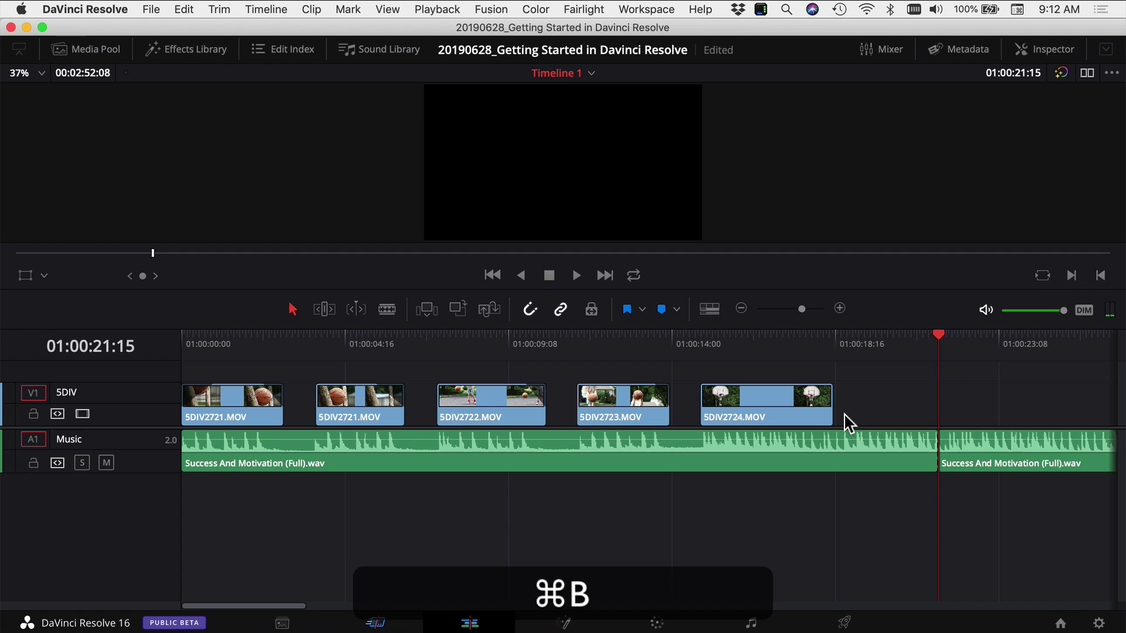
left_click(997, 453)
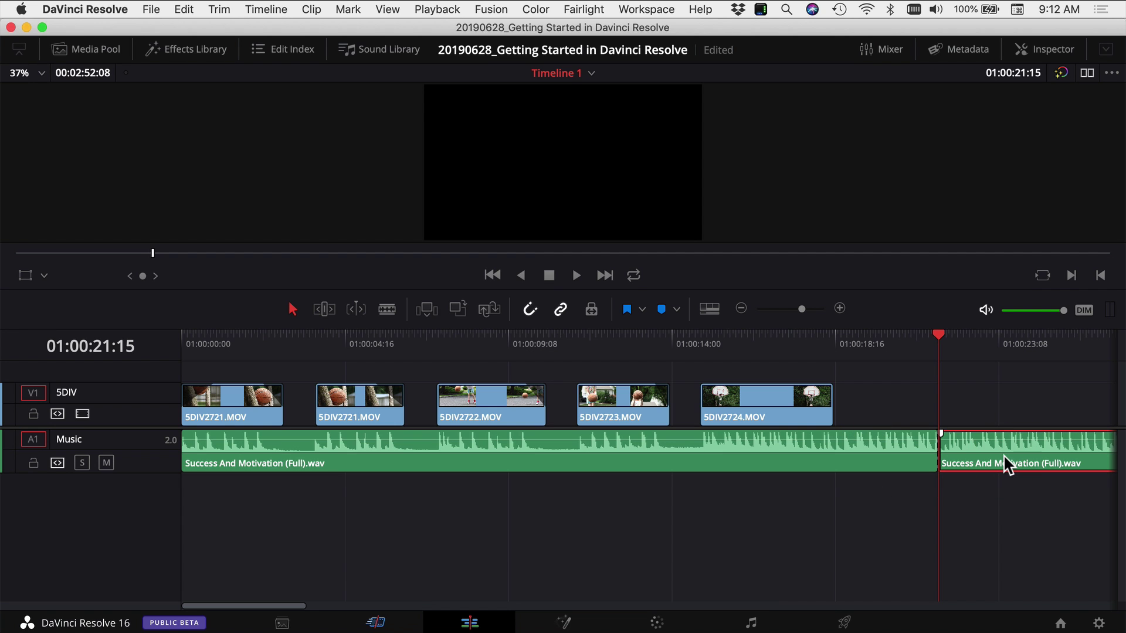
key("BackSpace")
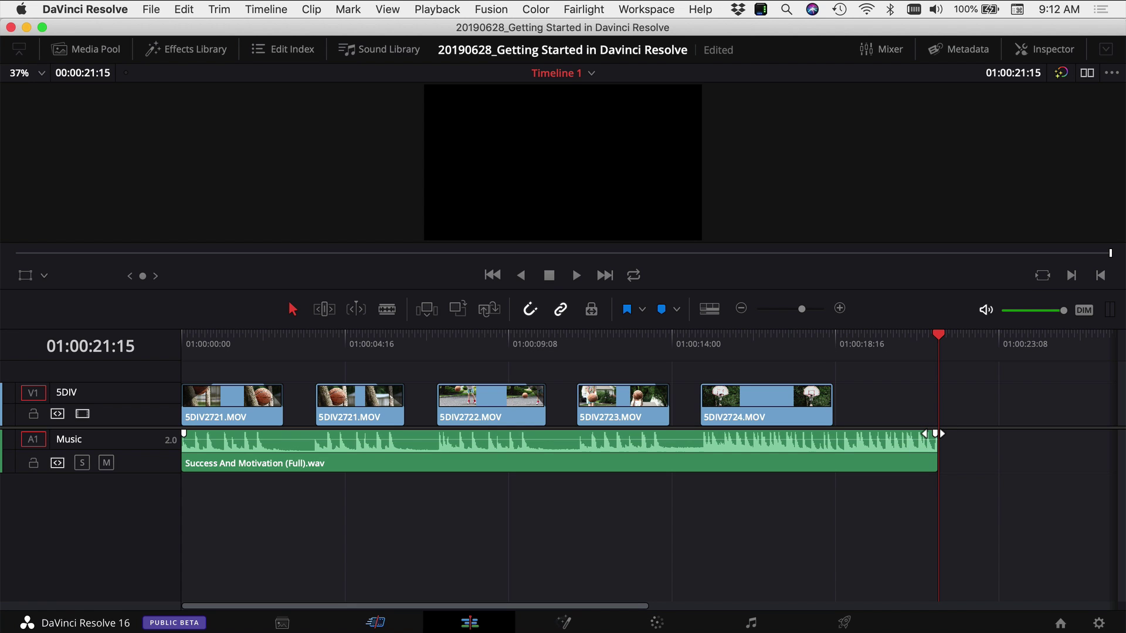
- Fade out the music from the end of 5DIV2724.MOV to the end of the music clip and play back the result
left_click_drag(935, 433, 832, 438)
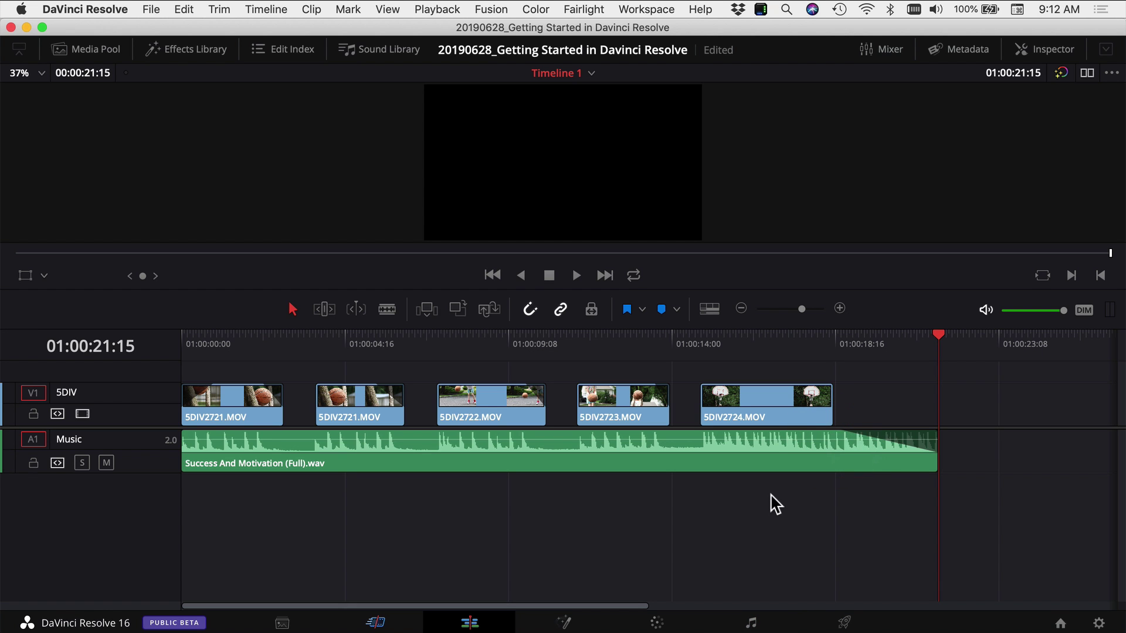
left_click(717, 342)
key("space")
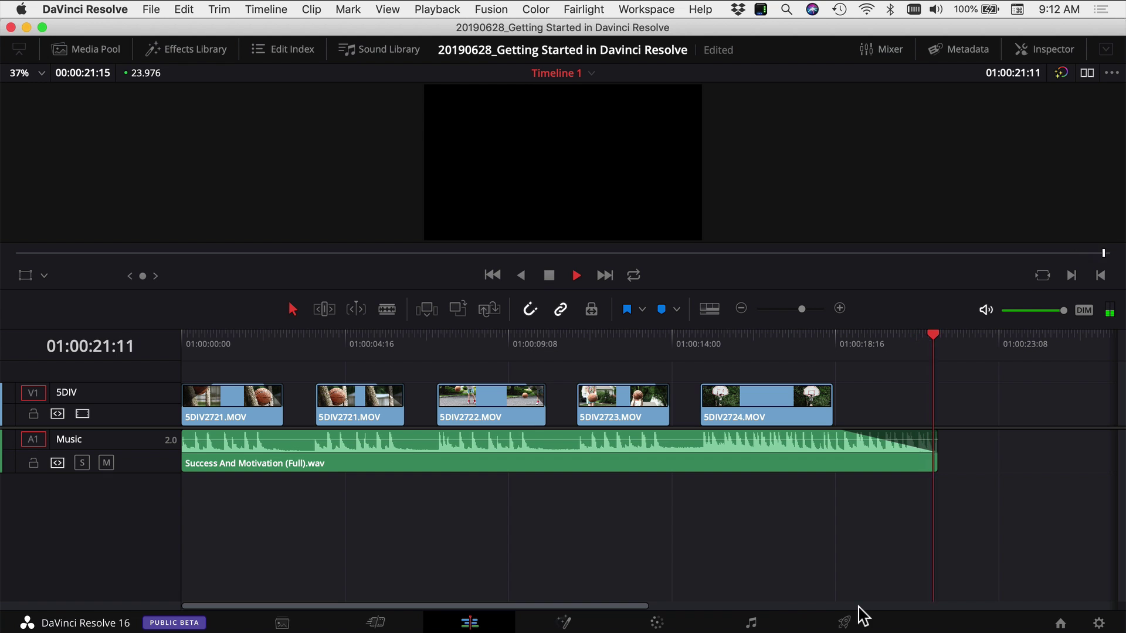
key("space")
- Extend 5DIV2724.MOV to the end of the music with a matching fade-out and play back the ending
mouse_move(825, 404)
left_mouse_down()
mouse_move(924, 401)
mouse_move(837, 401)
left_mouse_up()
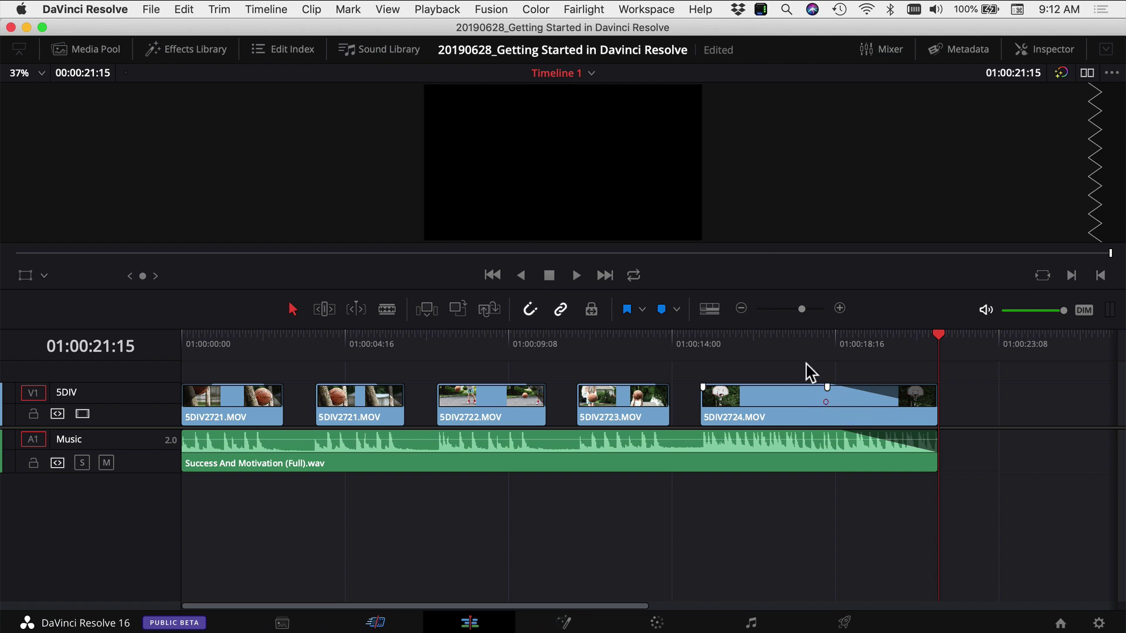
left_click(703, 335)
key("space")
- Open the Inspector for 5DIV2724.MOV and look through the available composite modes
left_click(744, 396)
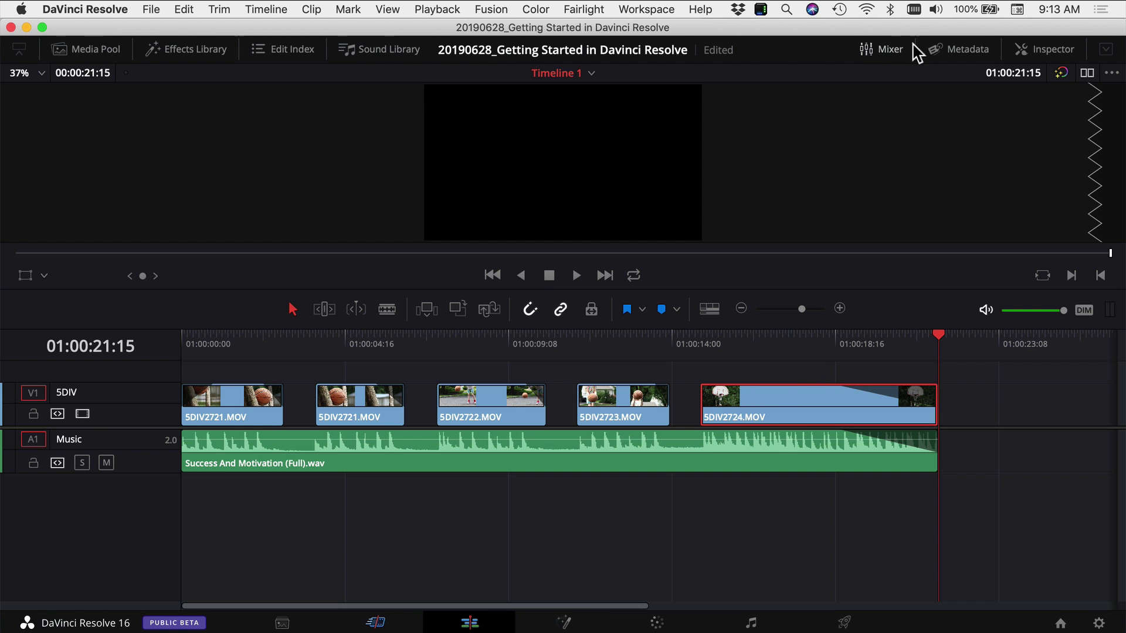
left_click(1049, 52)
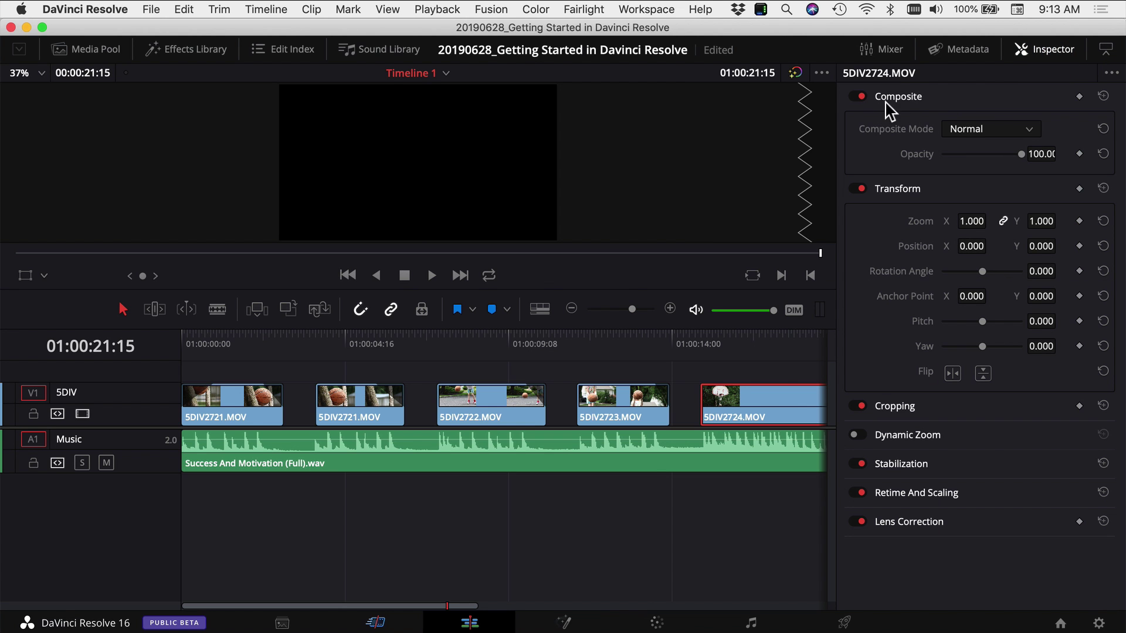
left_click(964, 131)
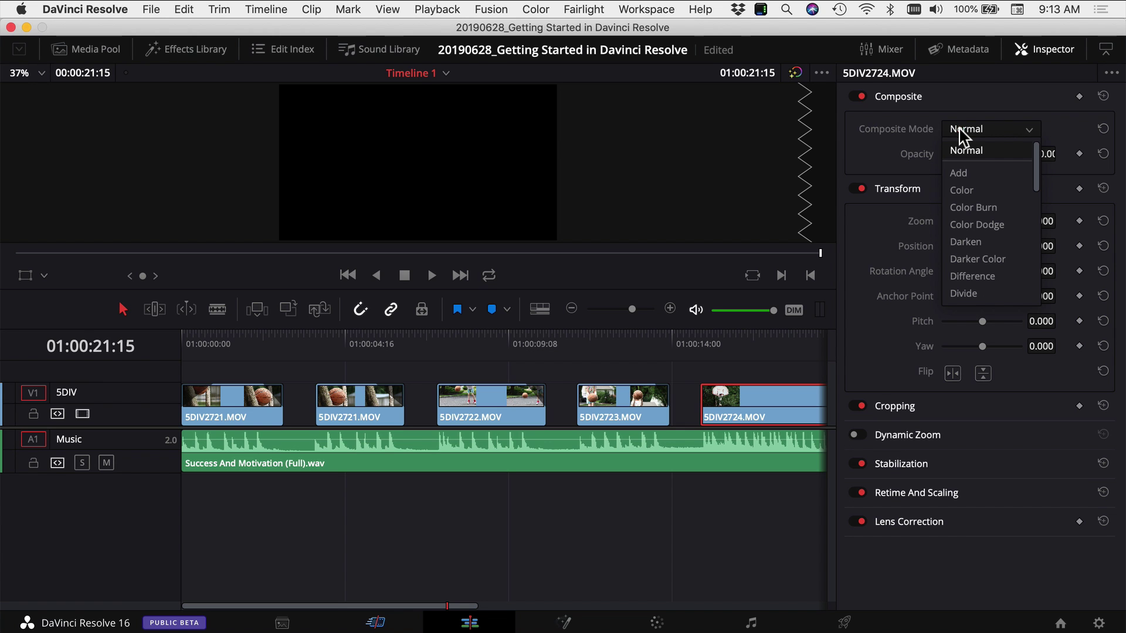
scroll(982, 288, "down", 5)
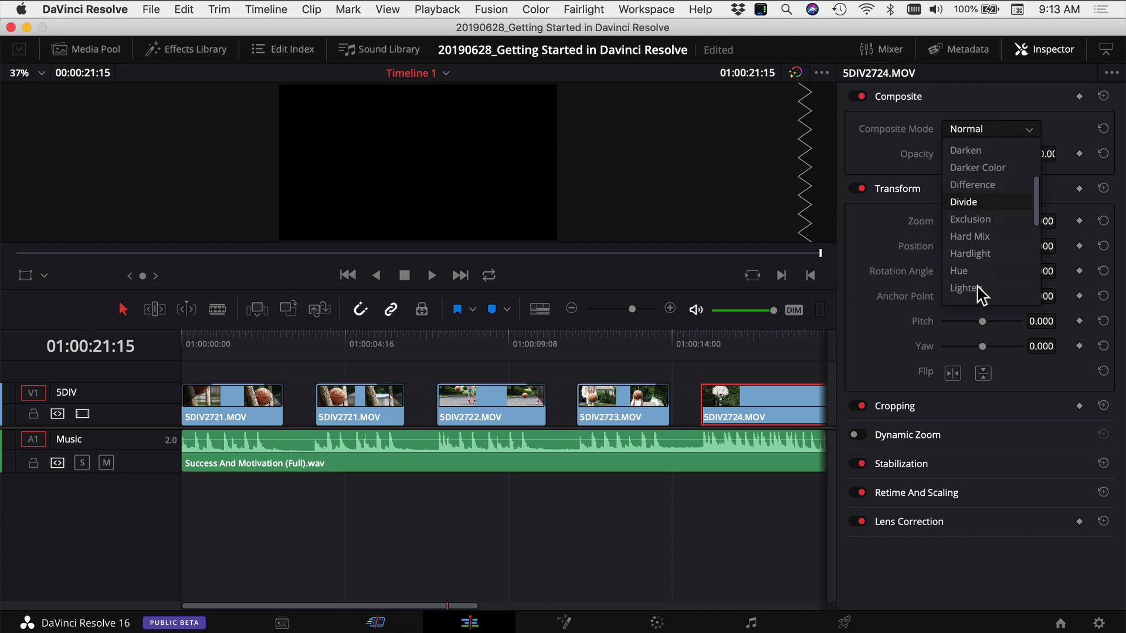
scroll(978, 183, "up", 4)
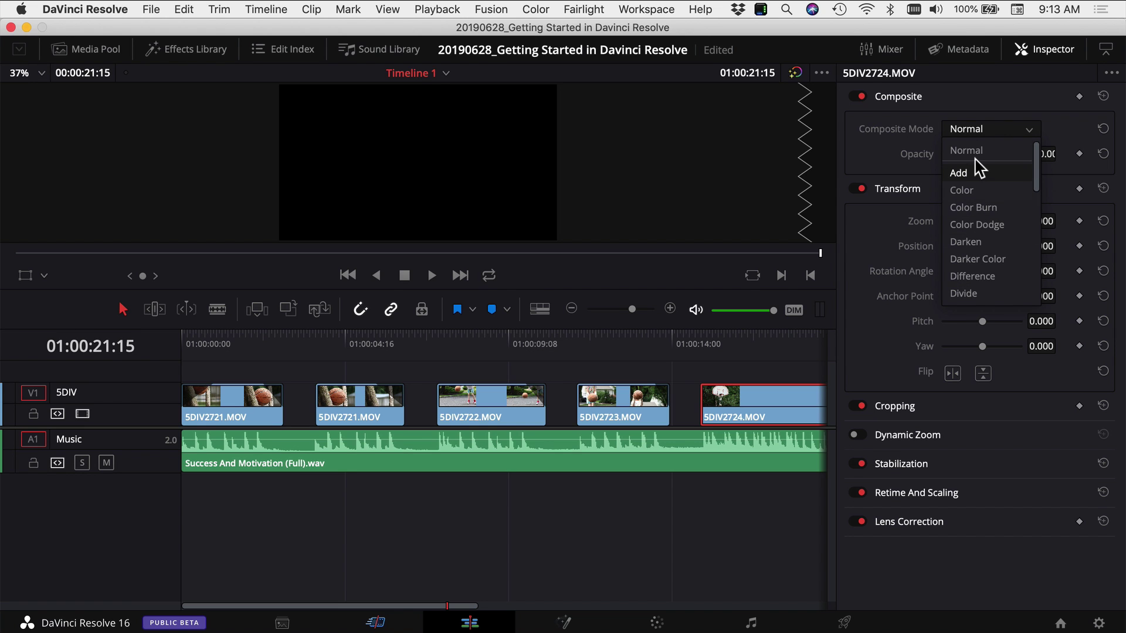
left_click(946, 107)
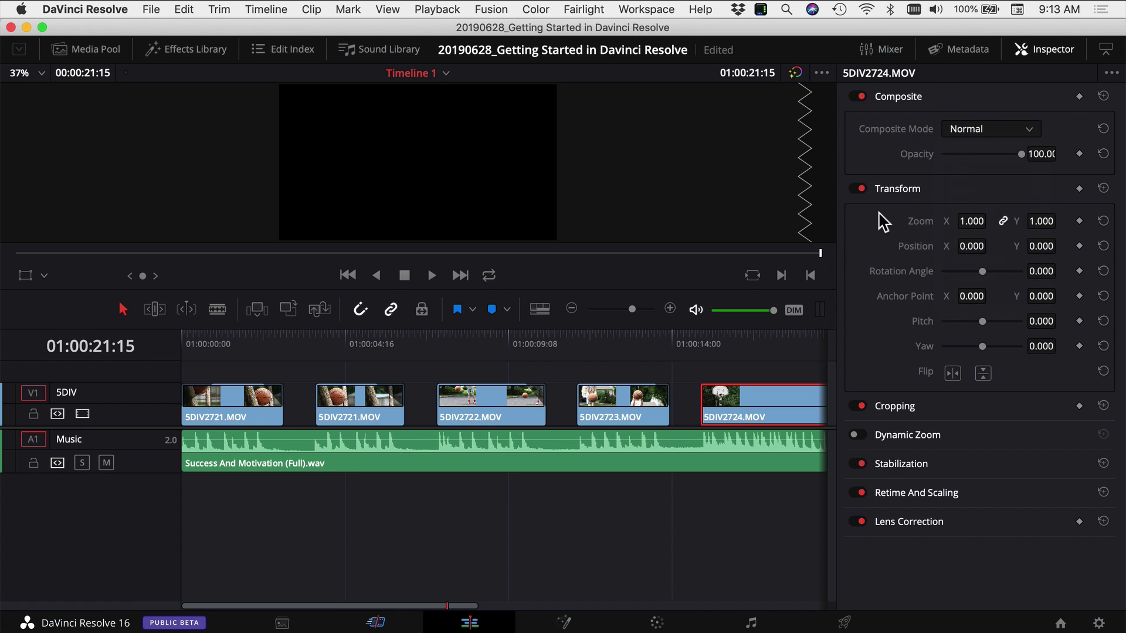
- Try a zoom of 1.660 and a position X of 45.000 on 5DIV2724.MOV, and reset its Transform and Composite settings
left_click(731, 352)
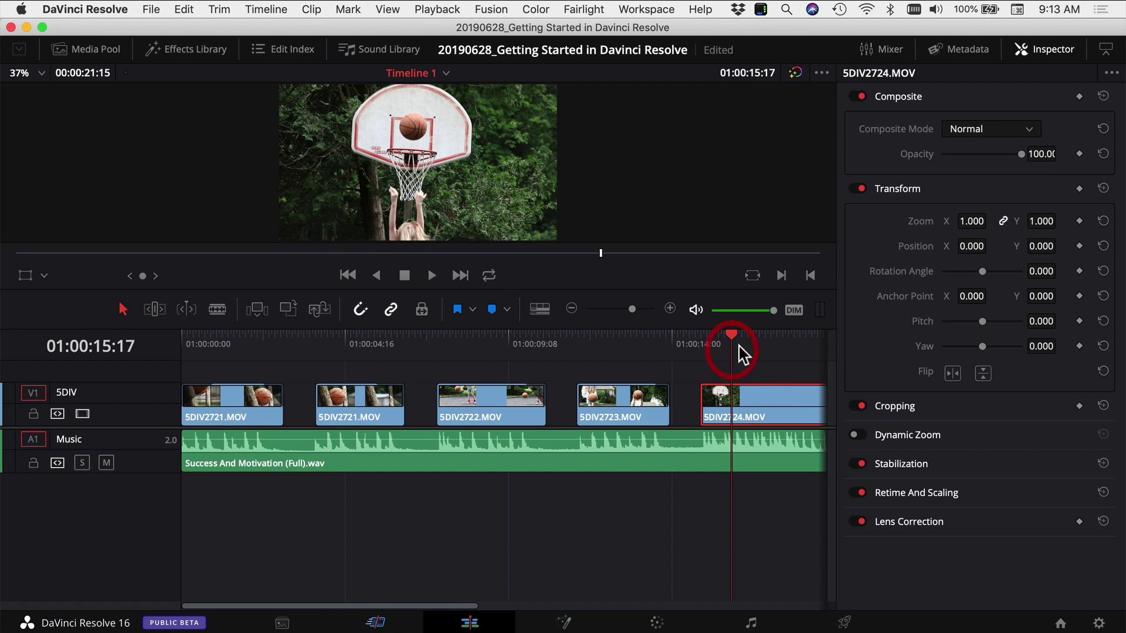
left_click_drag(971, 221, 1005, 272)
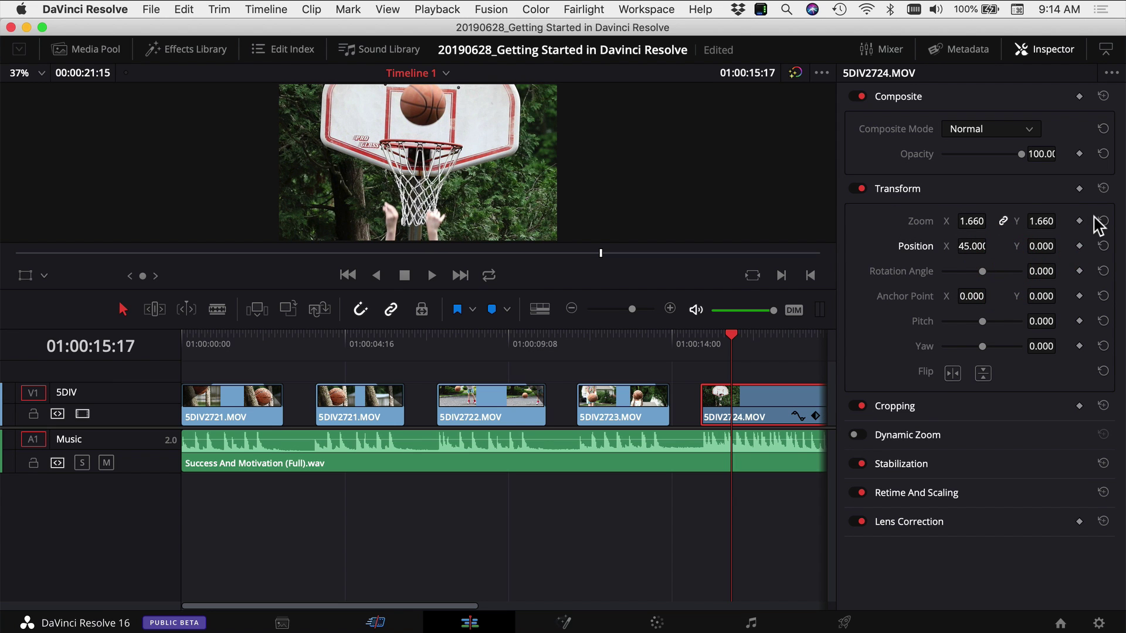
left_click(1102, 188)
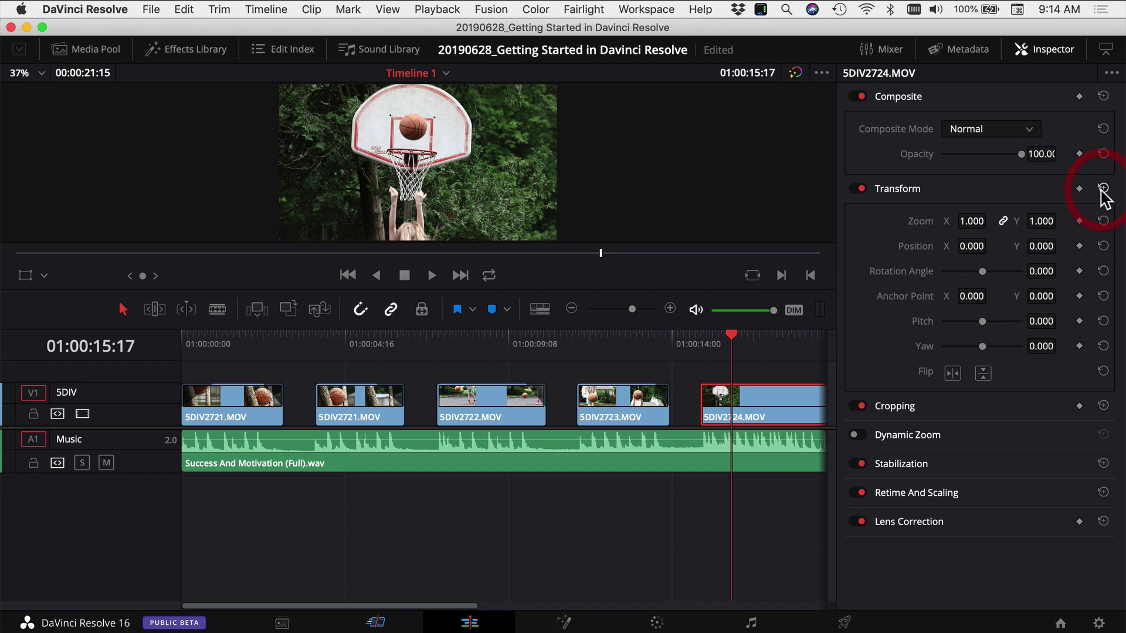
left_click(1103, 96)
left_click(892, 466)
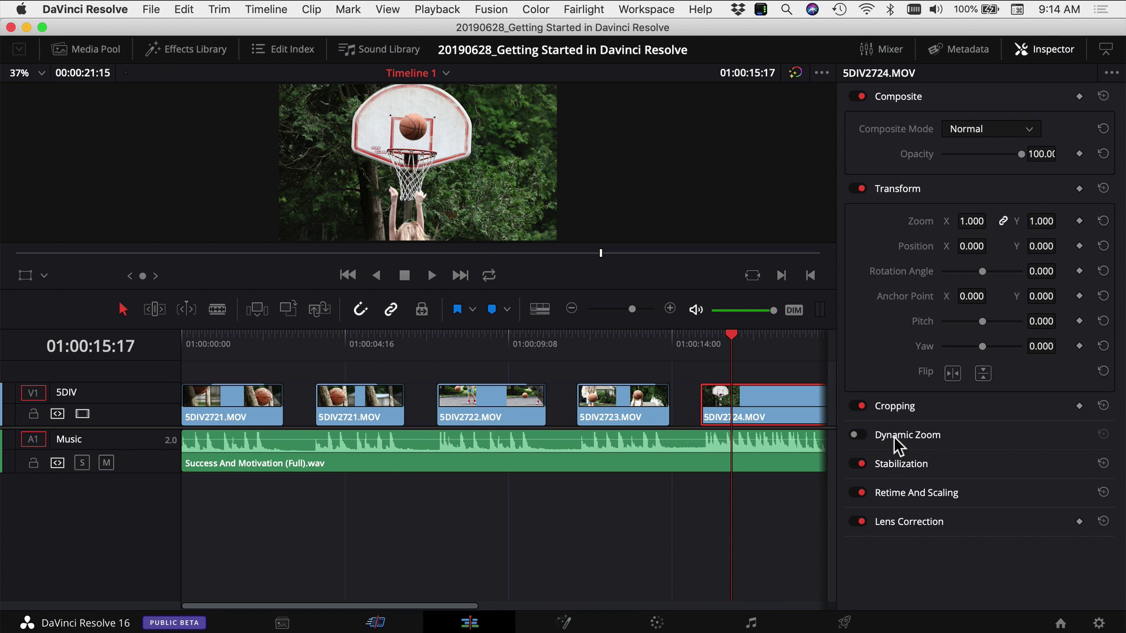
- Try Dynamic Zoom on 5DIV2724.MOV with a short playback and turn it off again
left_click(859, 434)
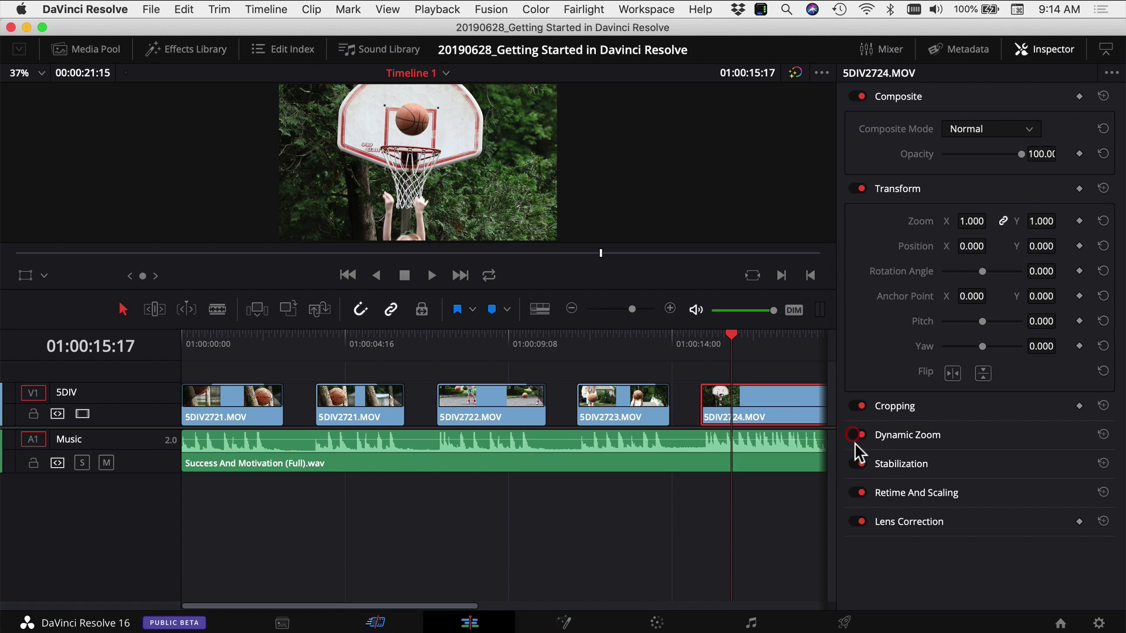
key("space")
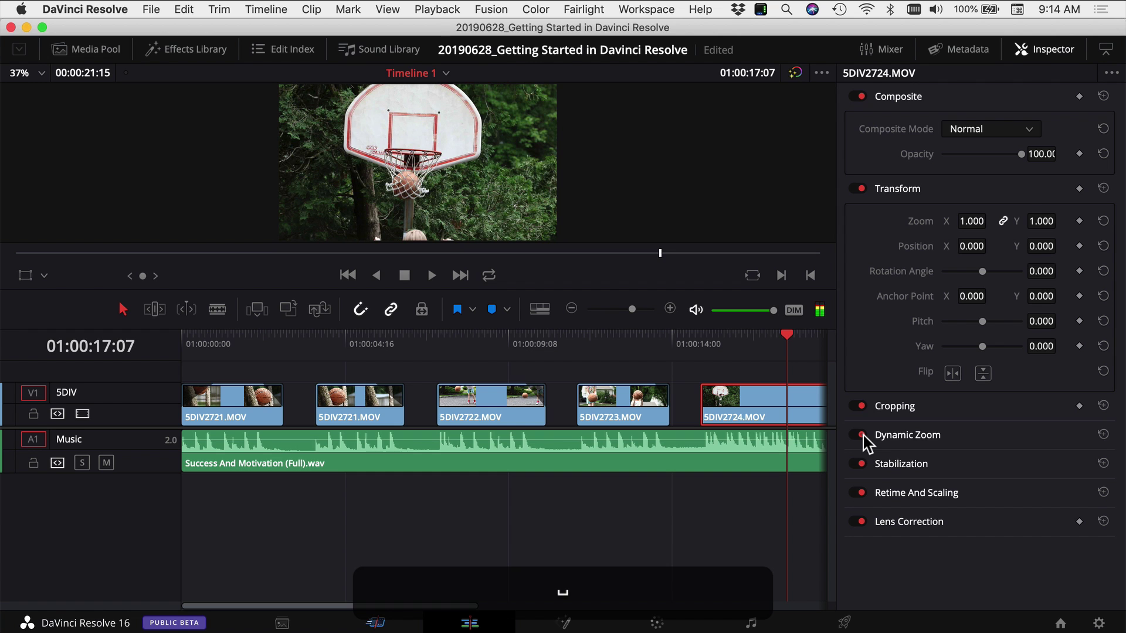
left_click(861, 435)
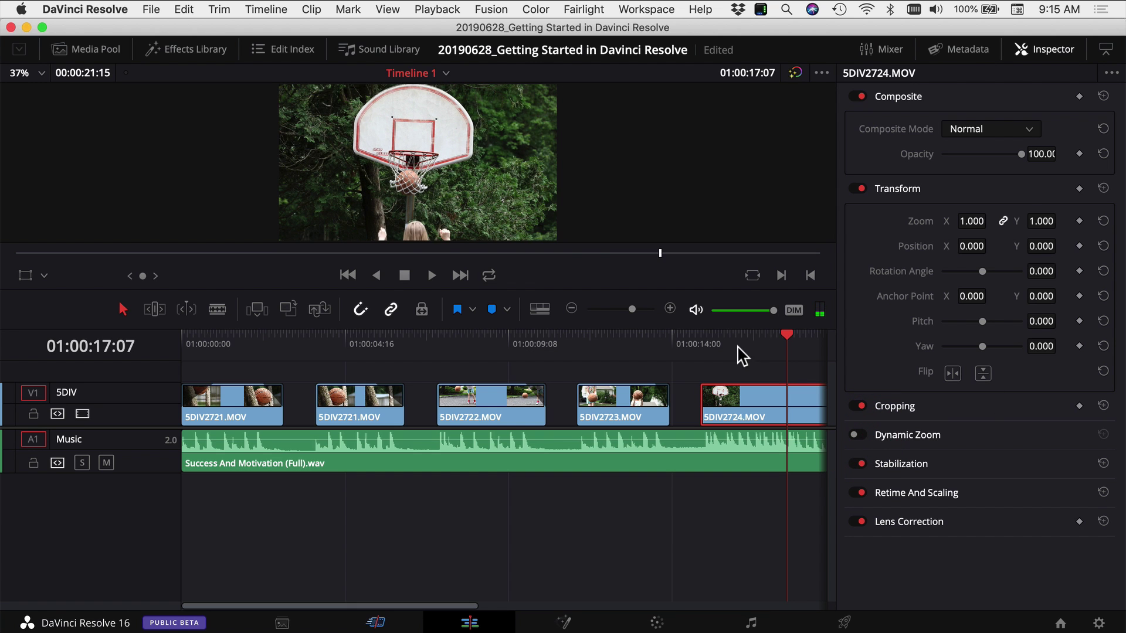
- Mute the Music track and add keyframes for all Transform settings at the start of 5DIV2724.MOV
left_click(703, 344)
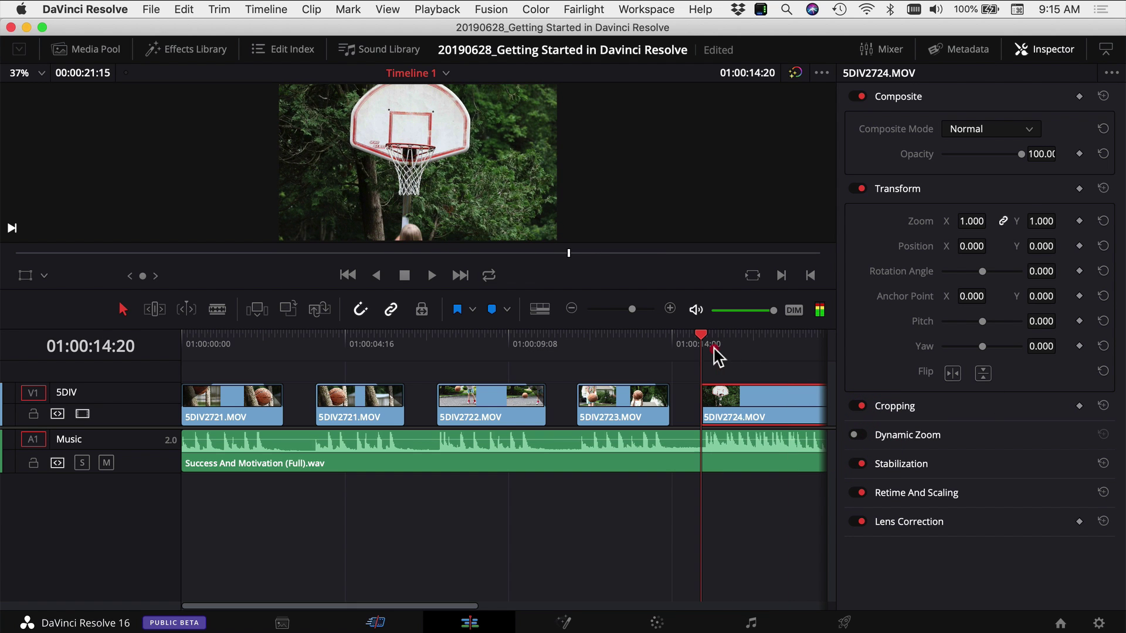
left_click(105, 462)
left_click_drag(455, 607, 565, 603)
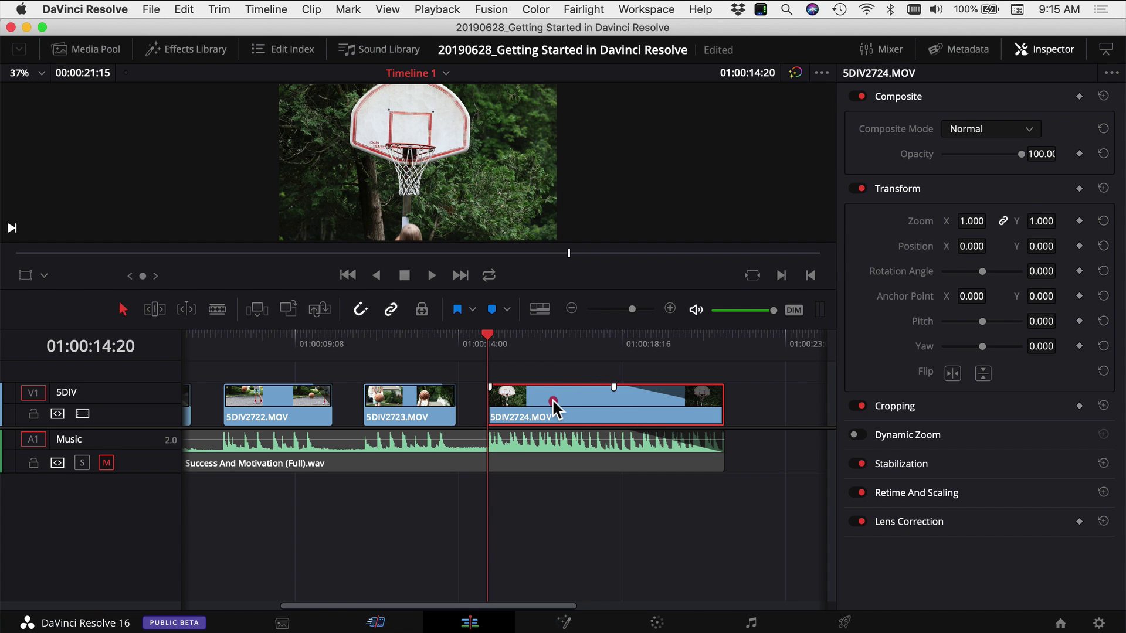
left_click(1078, 188)
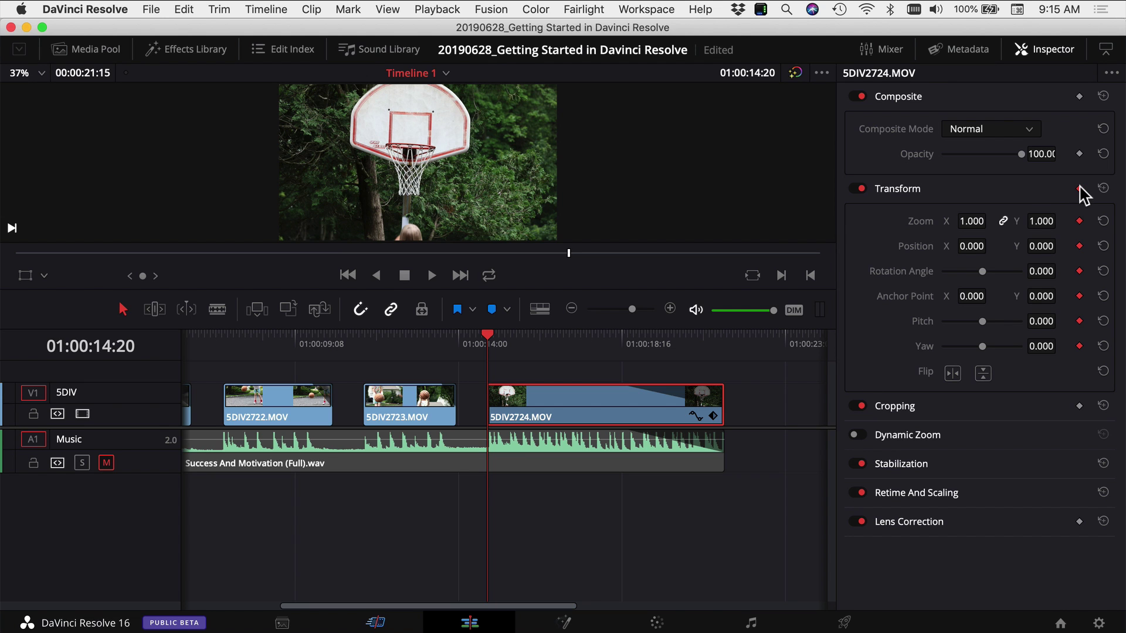
- Show the keyframe curve of 5DIV2724.MOV and keyframe zoom 1.560 and position Y -190.0 at 01:00:16:01
left_click(695, 417)
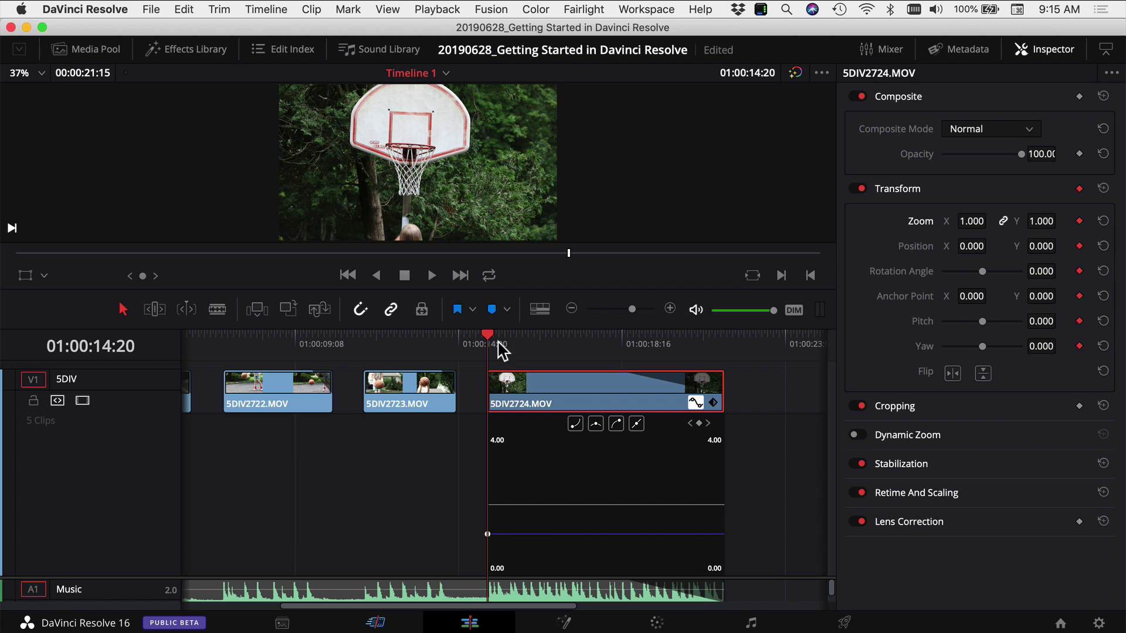
left_click_drag(485, 339, 532, 339)
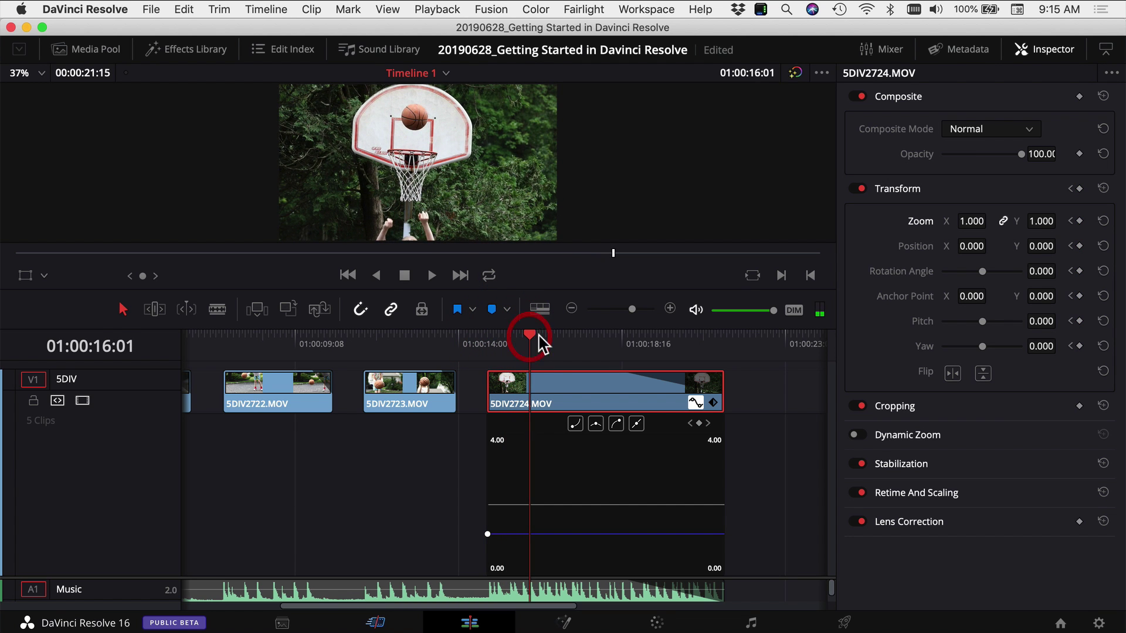
left_click(1079, 221)
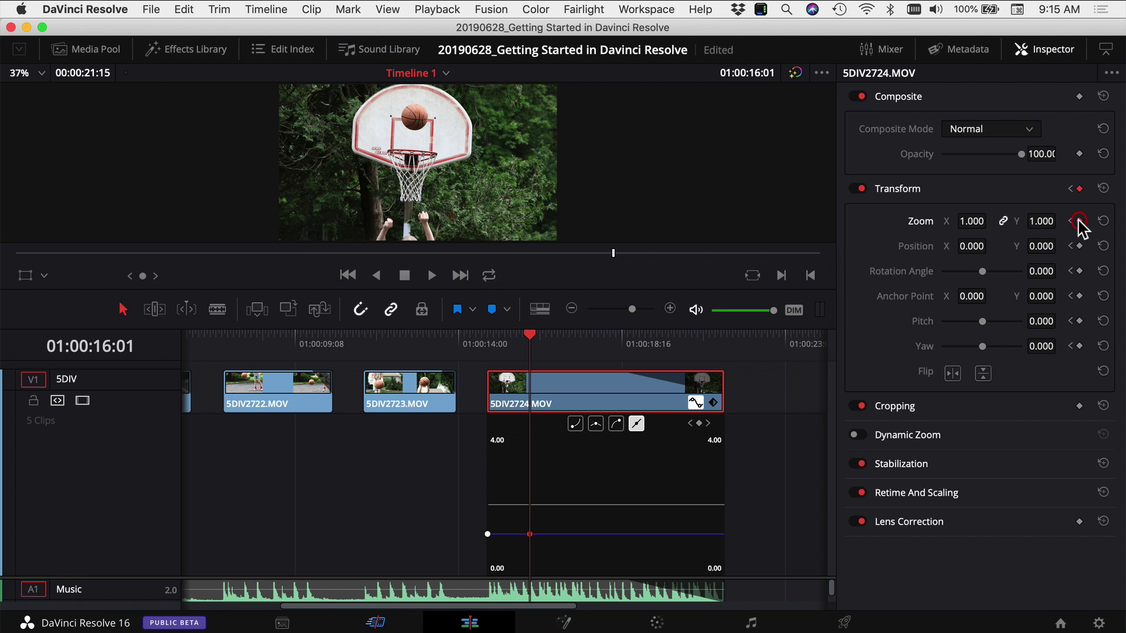
left_click_drag(971, 221, 884, 268)
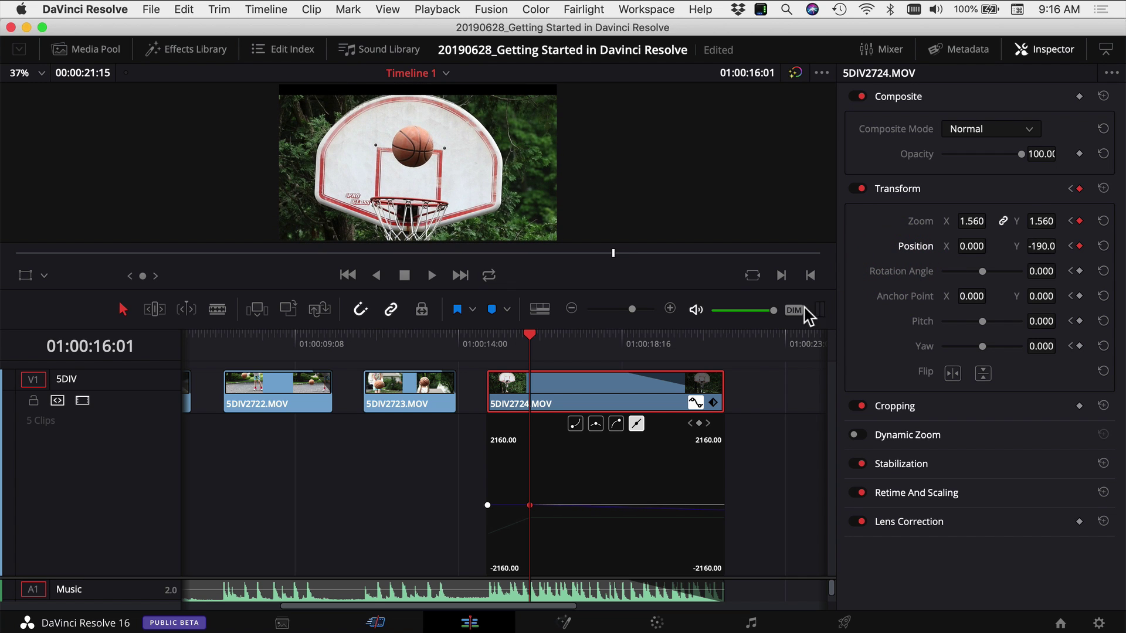
- Add a position keyframe holding the framing at 01:00:16:20, and another at 01:00:17:15 with position Y 128.00
left_click_drag(529, 338, 558, 339)
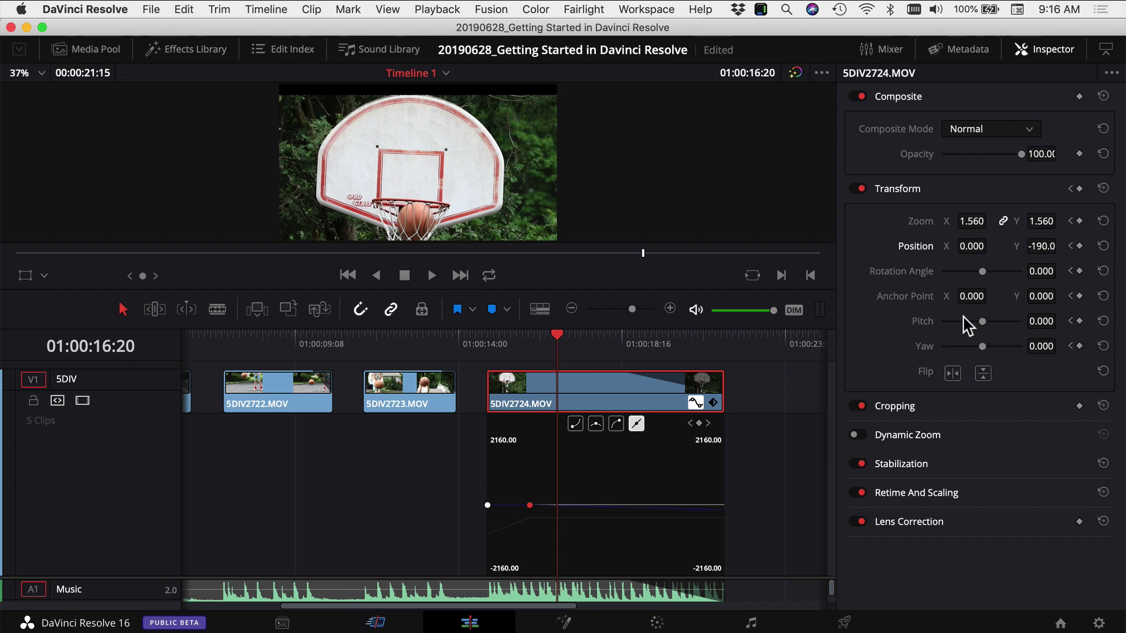
left_click(1080, 247)
left_click_drag(560, 343, 586, 339)
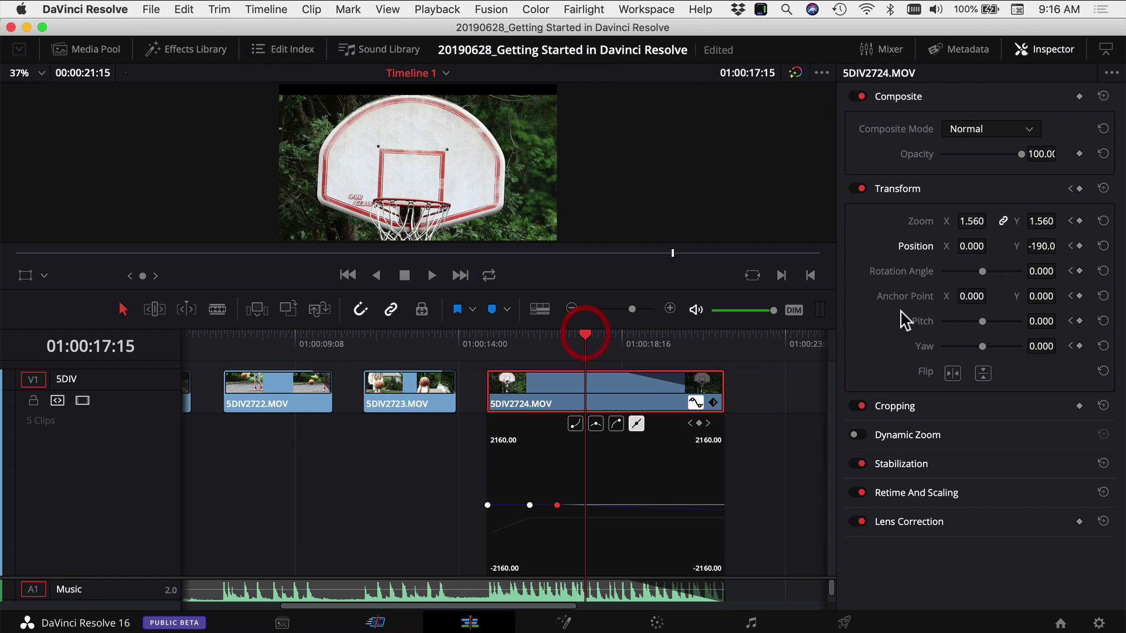
left_click(1079, 246)
left_click_drag(1039, 248, 840, 343)
left_click_drag(1021, 252, 936, 256)
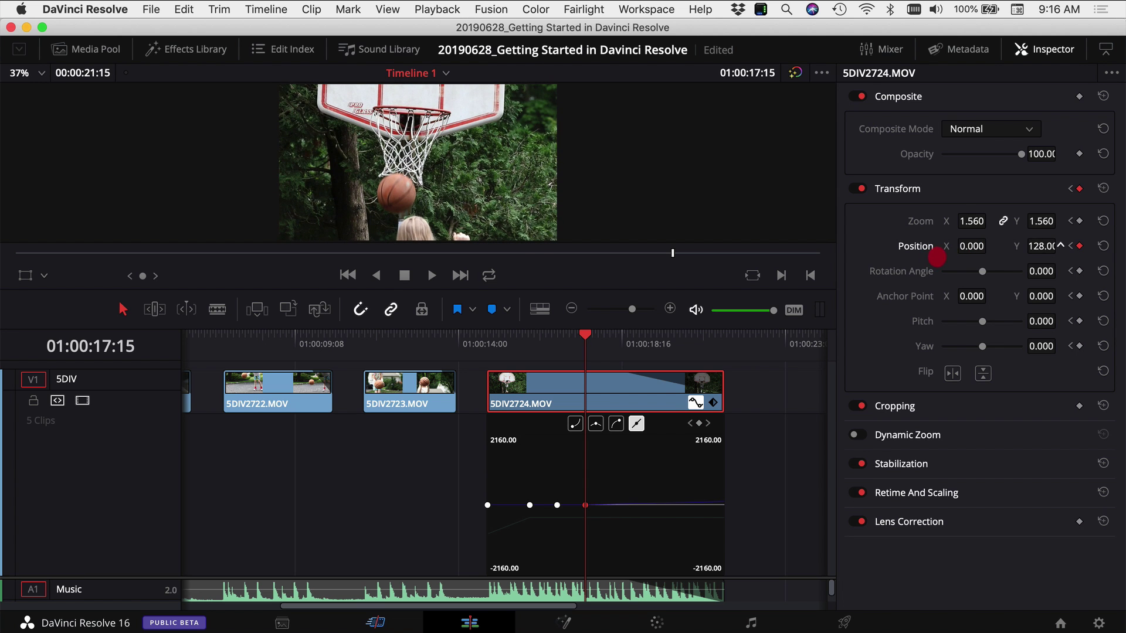
- Play 5DIV2724.MOV from its start to check the zoom and position keyframe animation
left_click(486, 347)
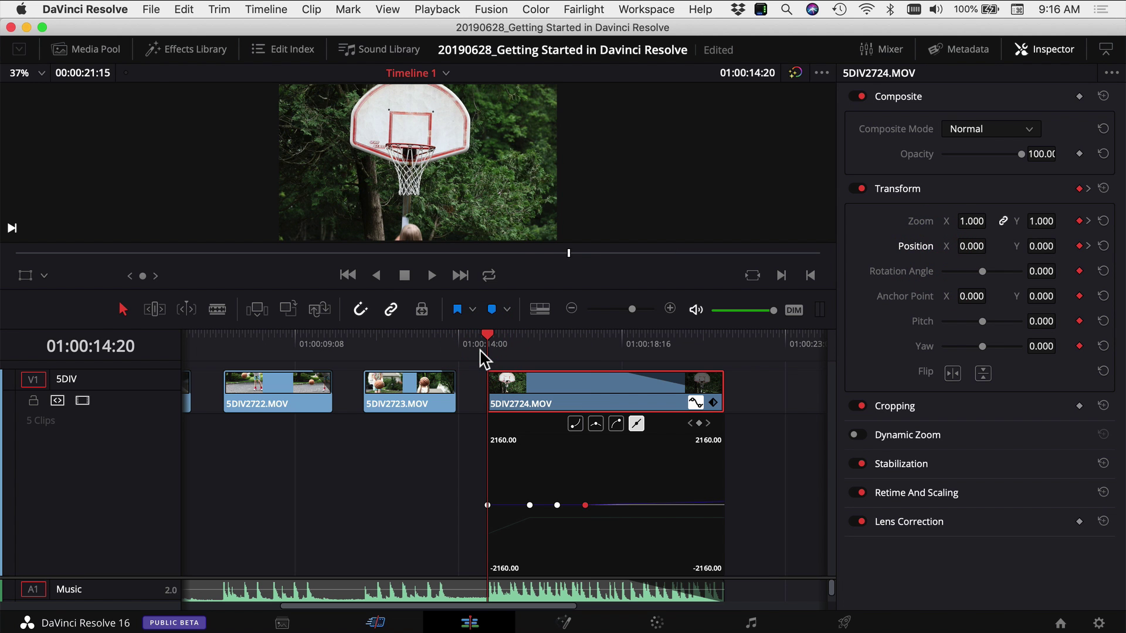
key("space")
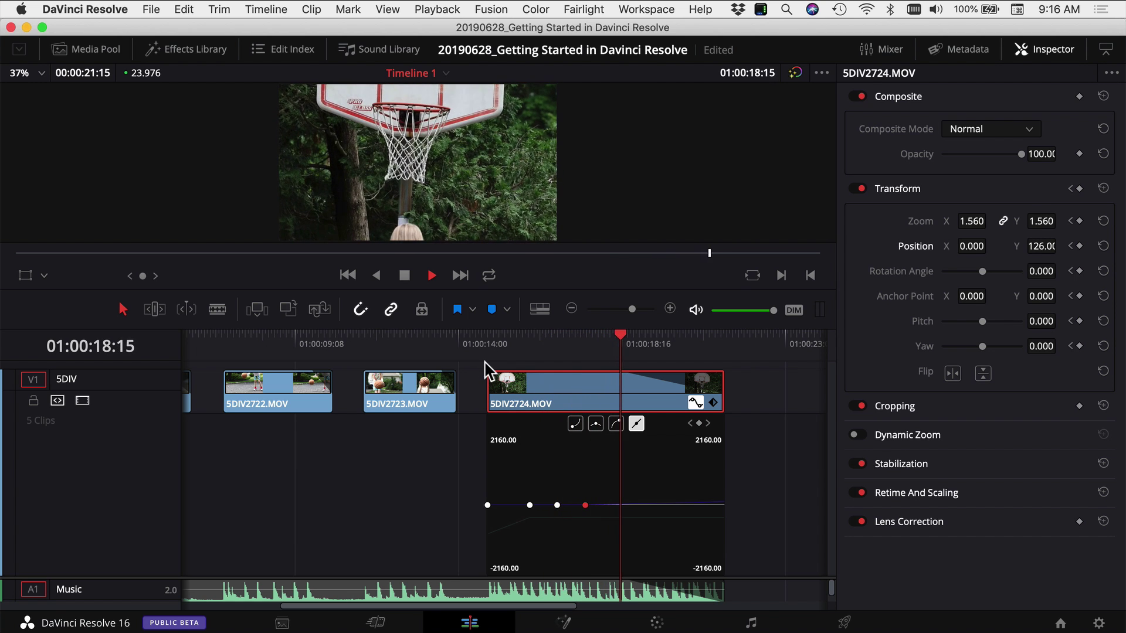
key("space")
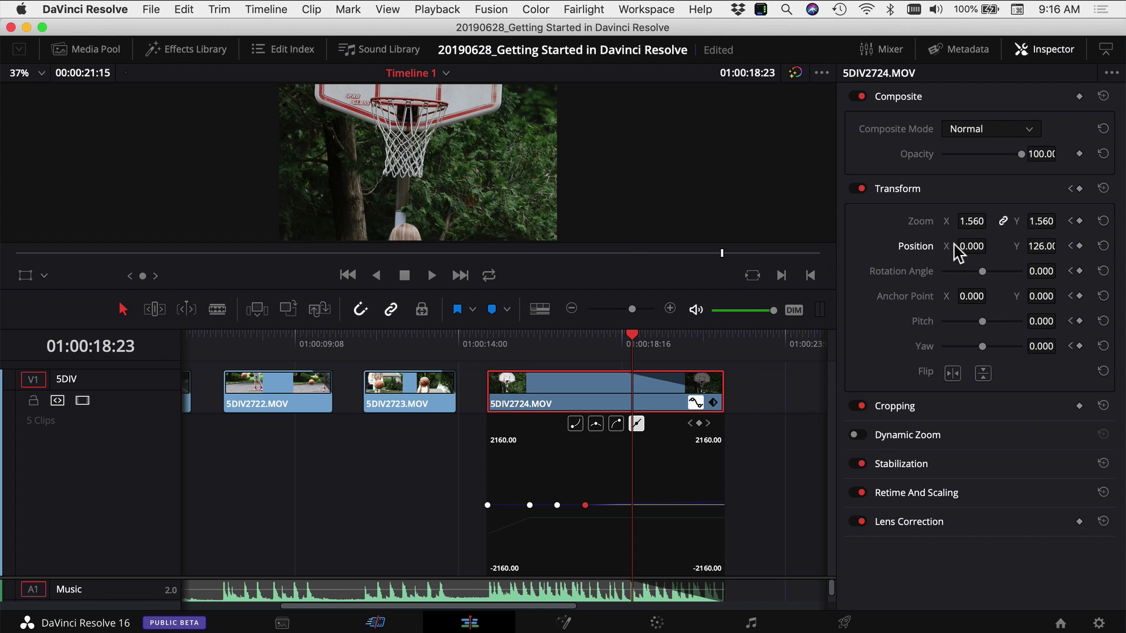
- Try adjusting the zoom of 5DIV2723.MOV at 01:00:12:11, leaving it at 1.000
left_click(404, 390)
scroll(586, 195, "up", 1)
scroll(583, 194, "down", 2)
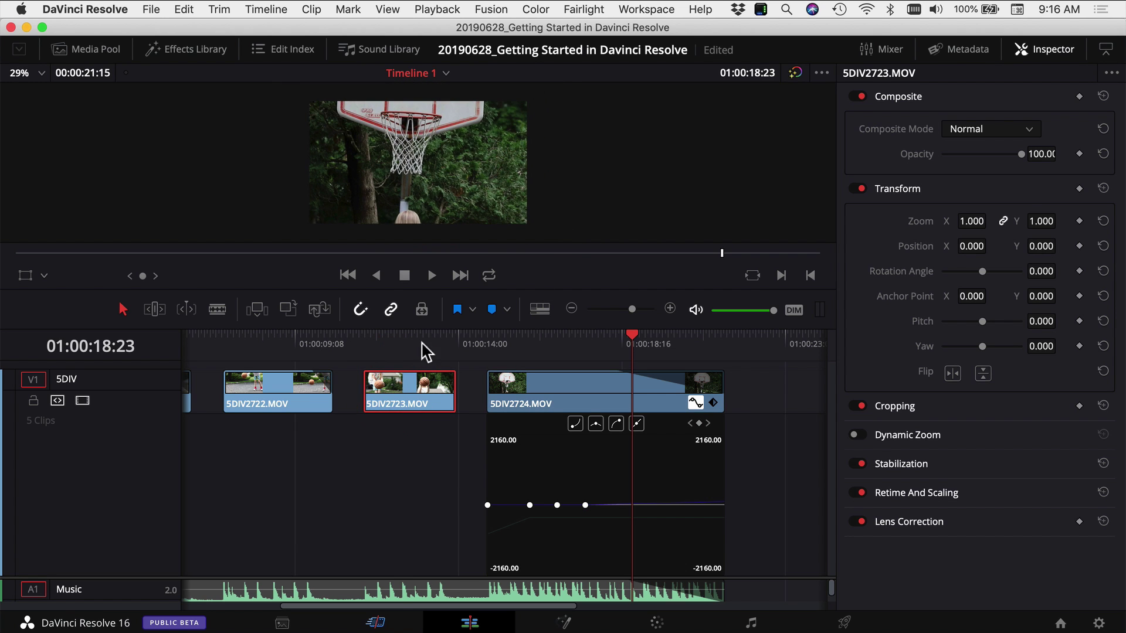
left_click(404, 346)
left_click(389, 397)
mouse_move(975, 220)
left_mouse_down()
mouse_move(991, 221)
mouse_move(961, 224)
left_mouse_up()
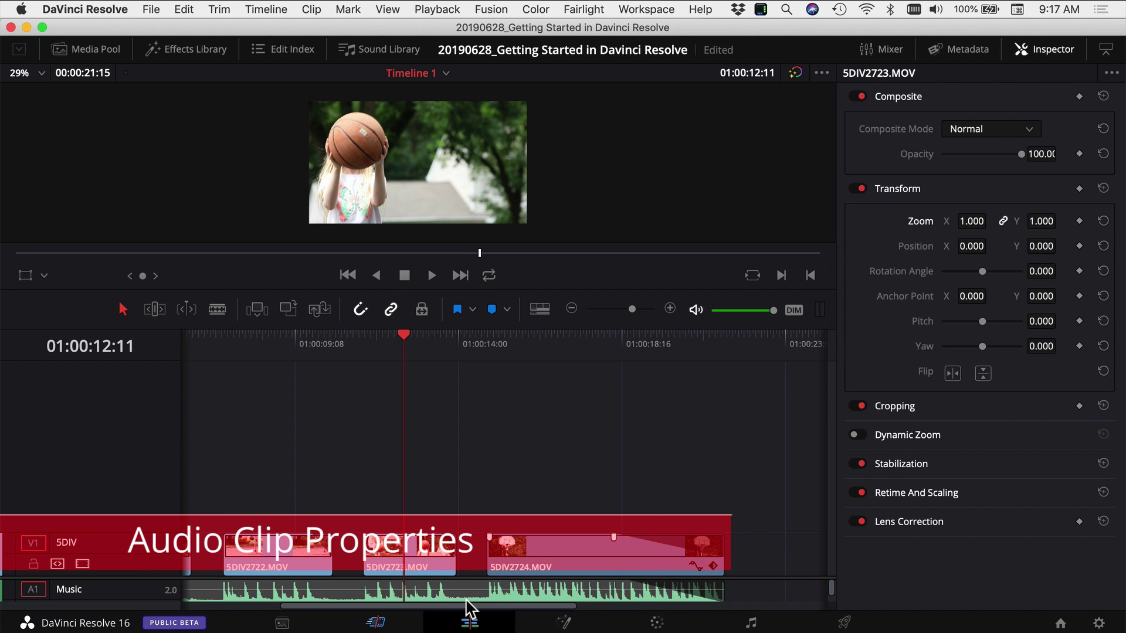
- Unmute the Music track and normalize the audio level of Success And Motivation (Full).wav
left_click(218, 595)
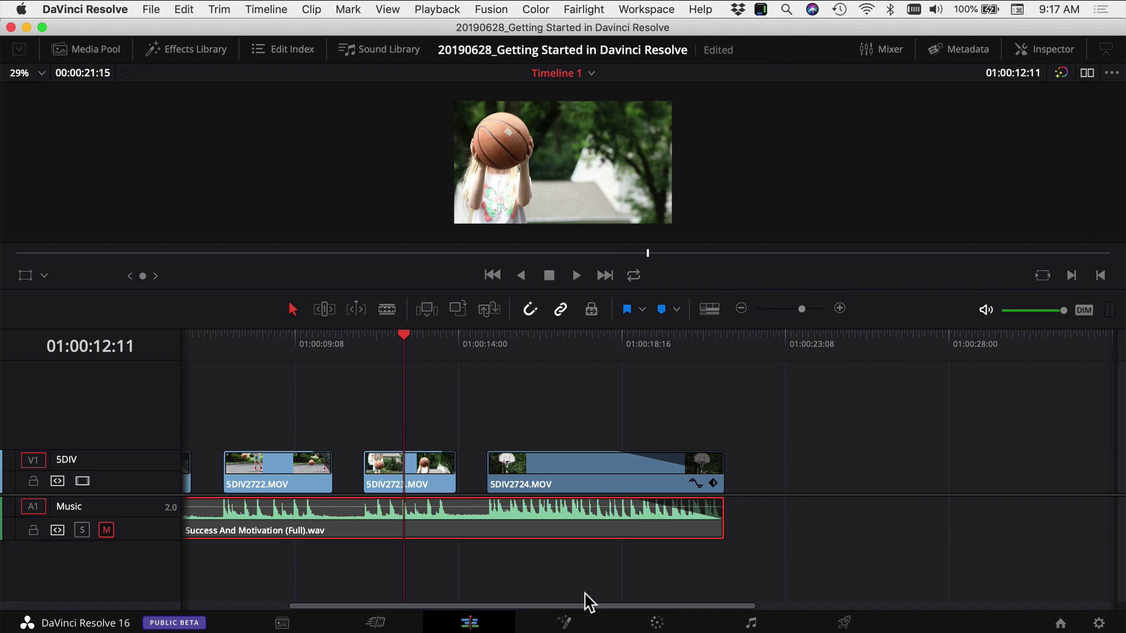
left_click_drag(578, 605, 430, 602)
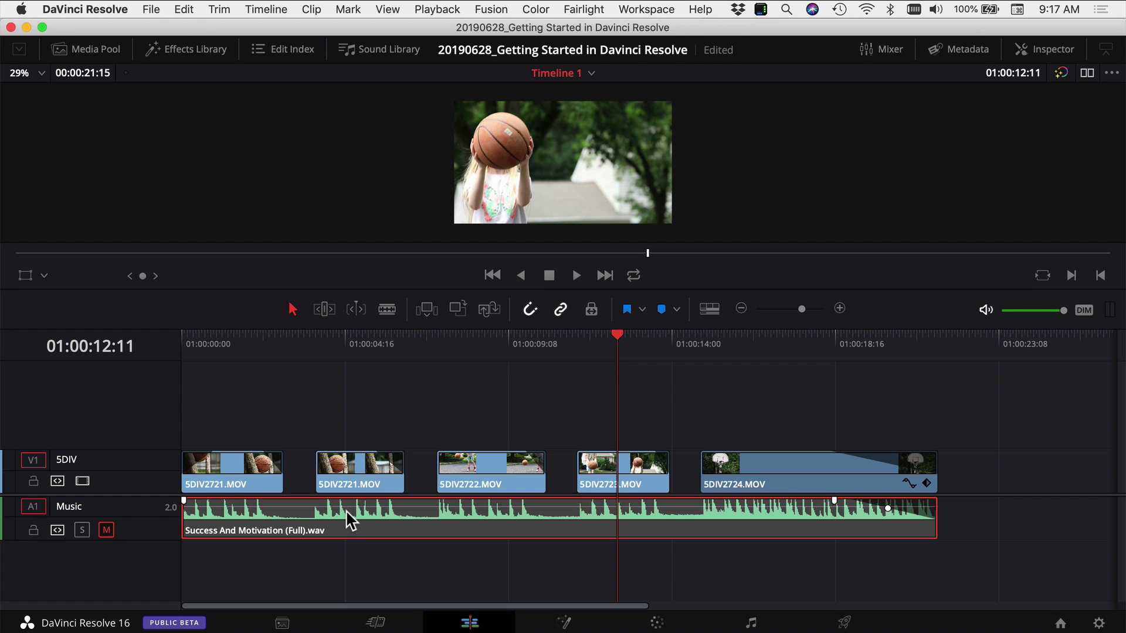
left_click(106, 530)
right_click(423, 510)
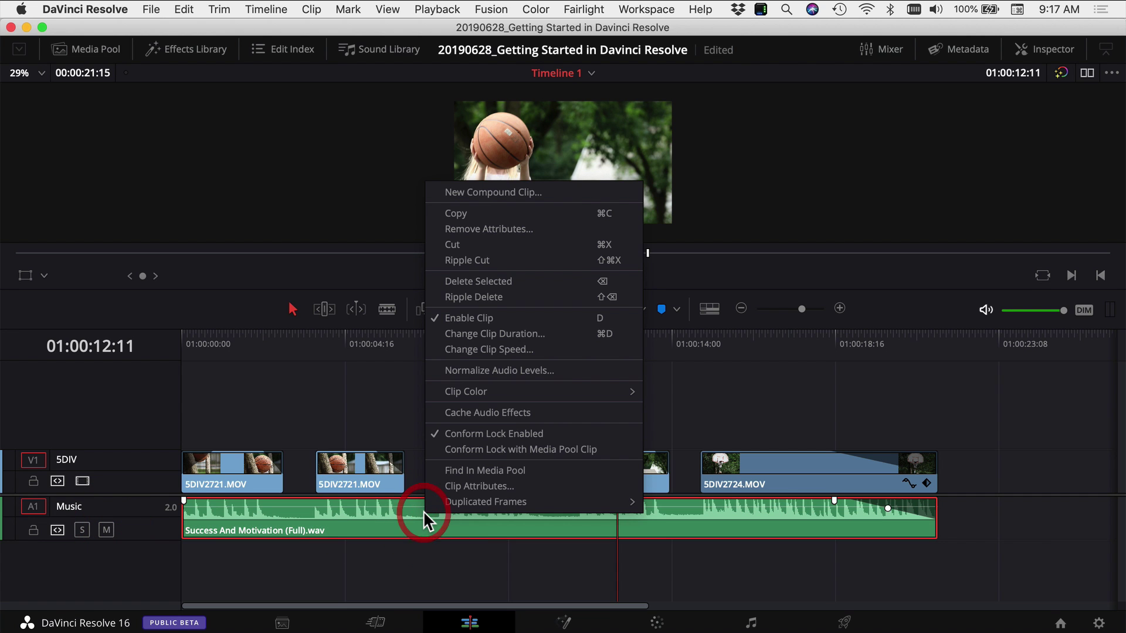
left_click(509, 371)
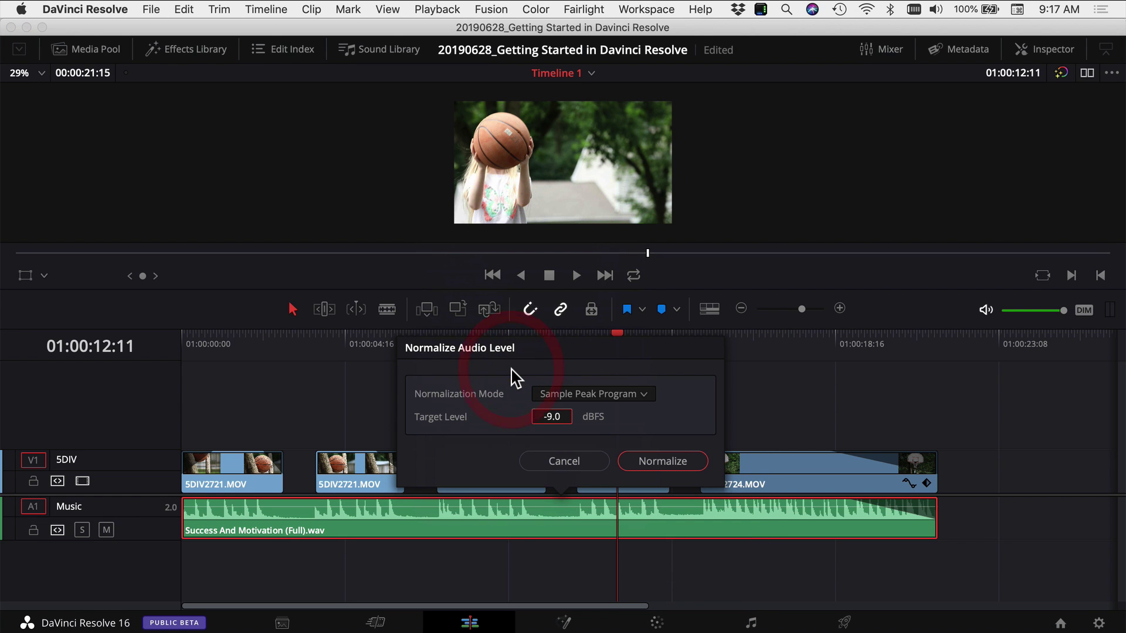
left_click(615, 397)
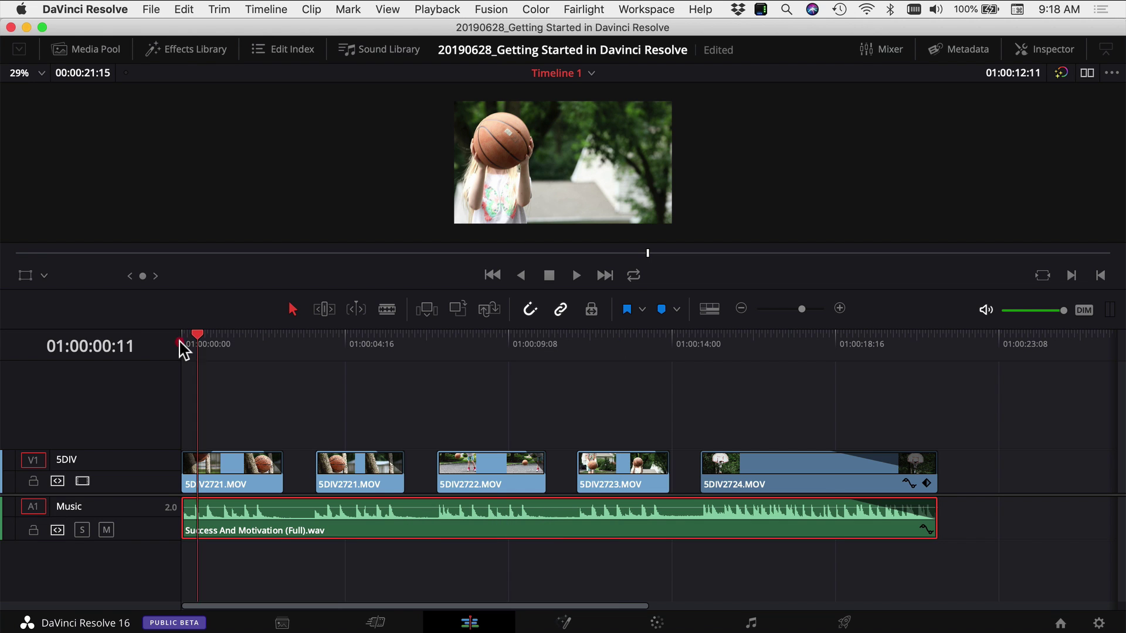
- Zoom the viewer in and out at 01:00:01:18, settling at 50%, and play the whole timeline from its start
key("Home")
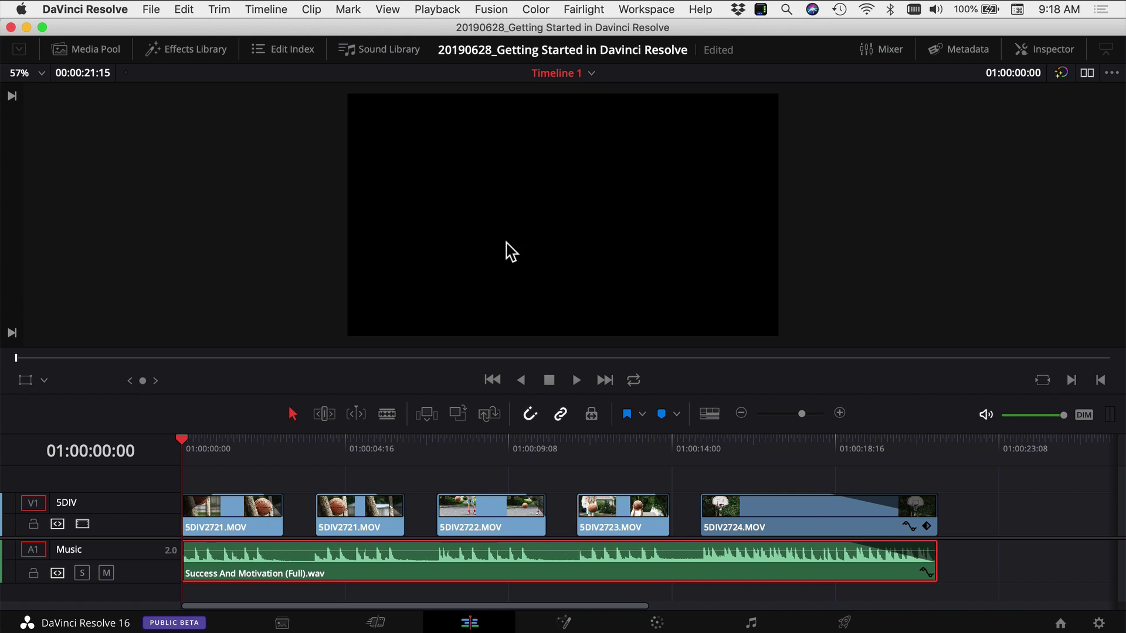
left_click(242, 439)
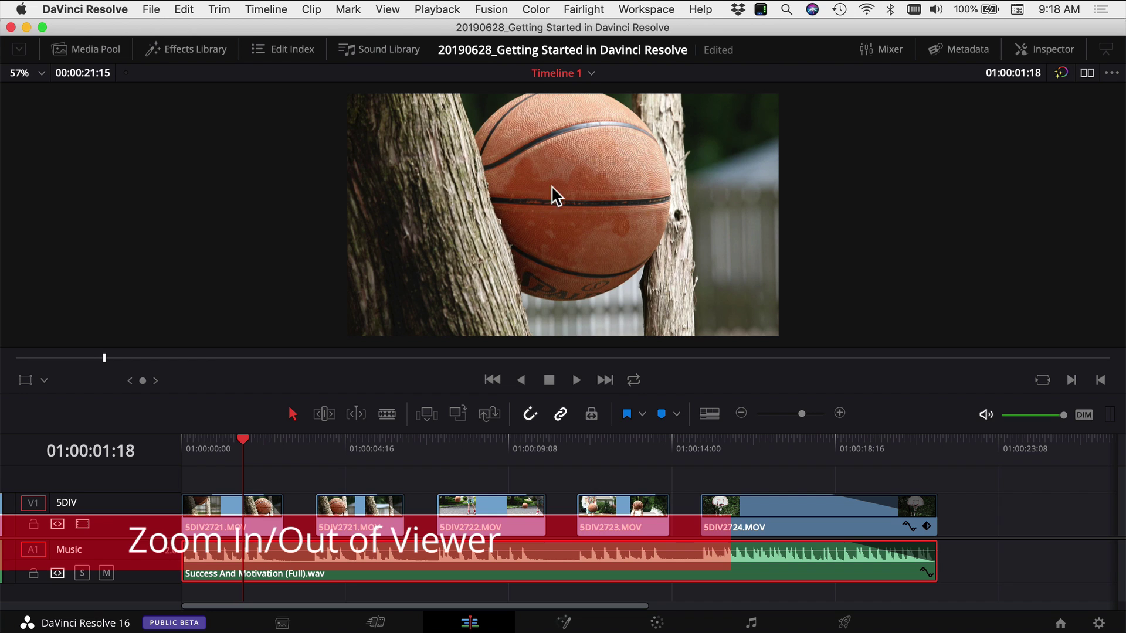
scroll(544, 182, "down", 4)
scroll(544, 182, "up", 3)
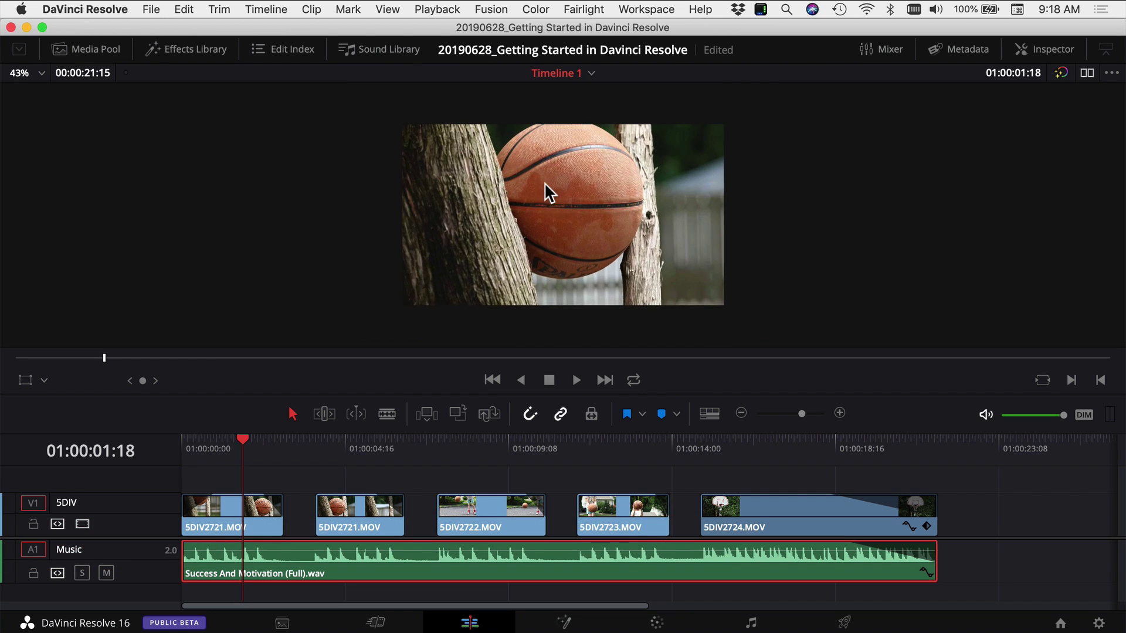
scroll(544, 182, "up", 5)
scroll(541, 191, "down", 5)
scroll(541, 190, "up", 1)
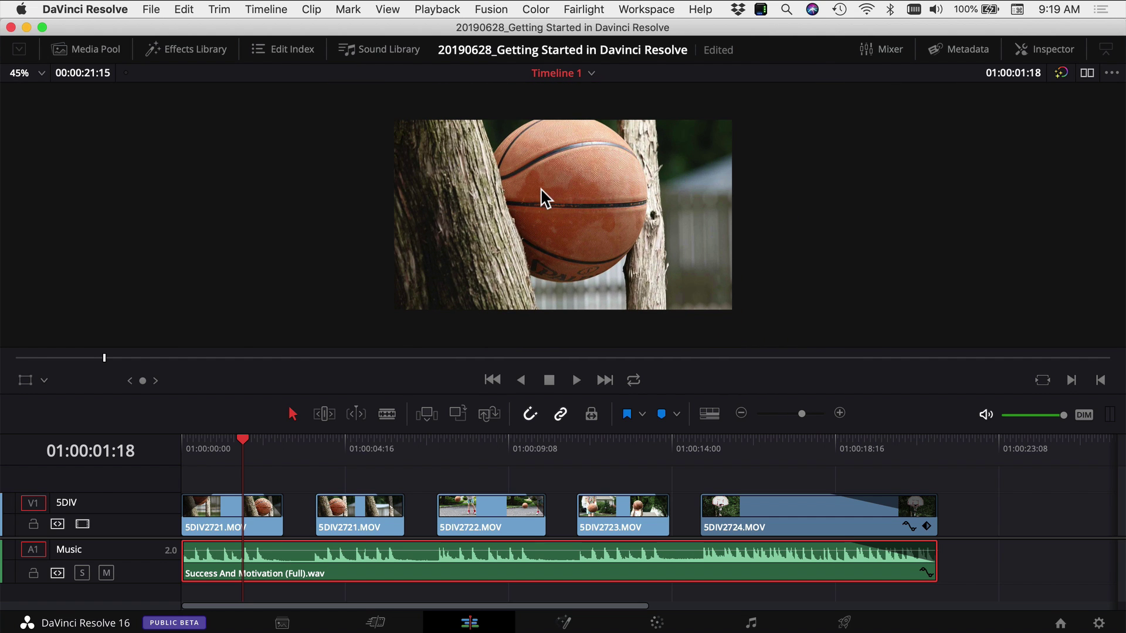
scroll(508, 222, "down", 3)
scroll(506, 221, "up", 2)
scroll(504, 220, "up", 2)
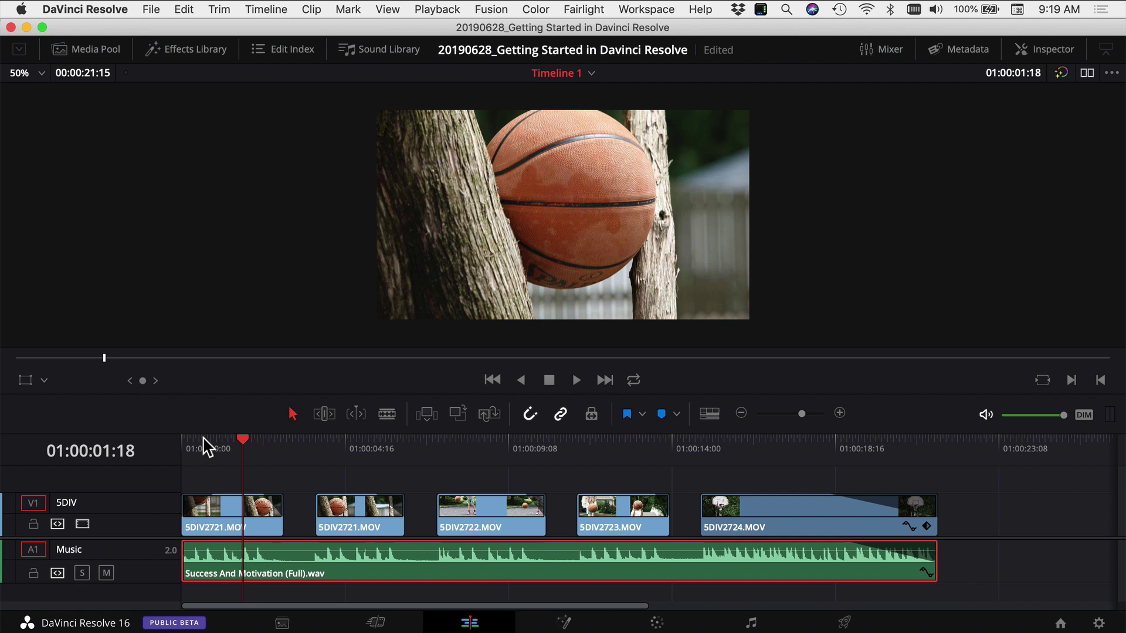
key("Home")
key("space")
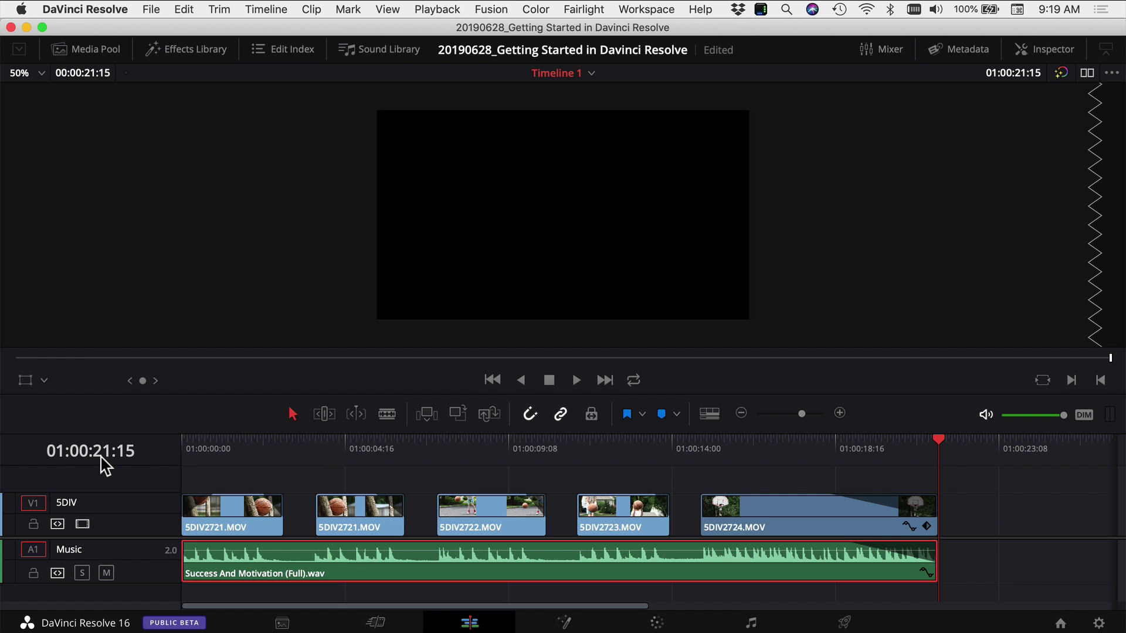
- Open the Effects Library and browse the Video Transitions from the Dissolve group through the Wipe group
left_click(238, 527)
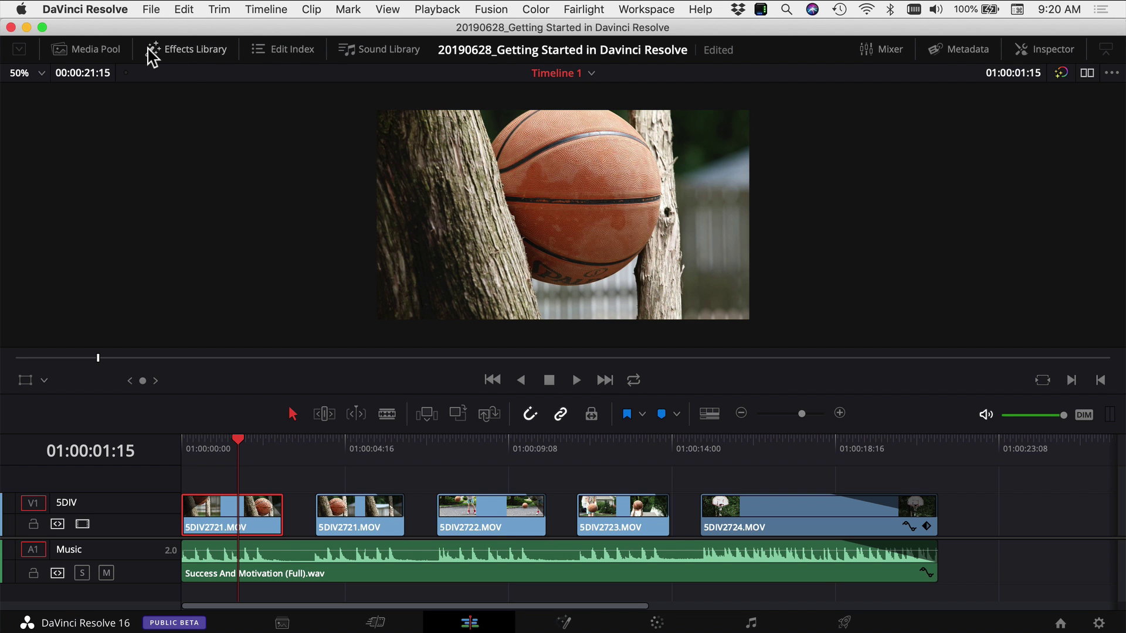
left_click(193, 49)
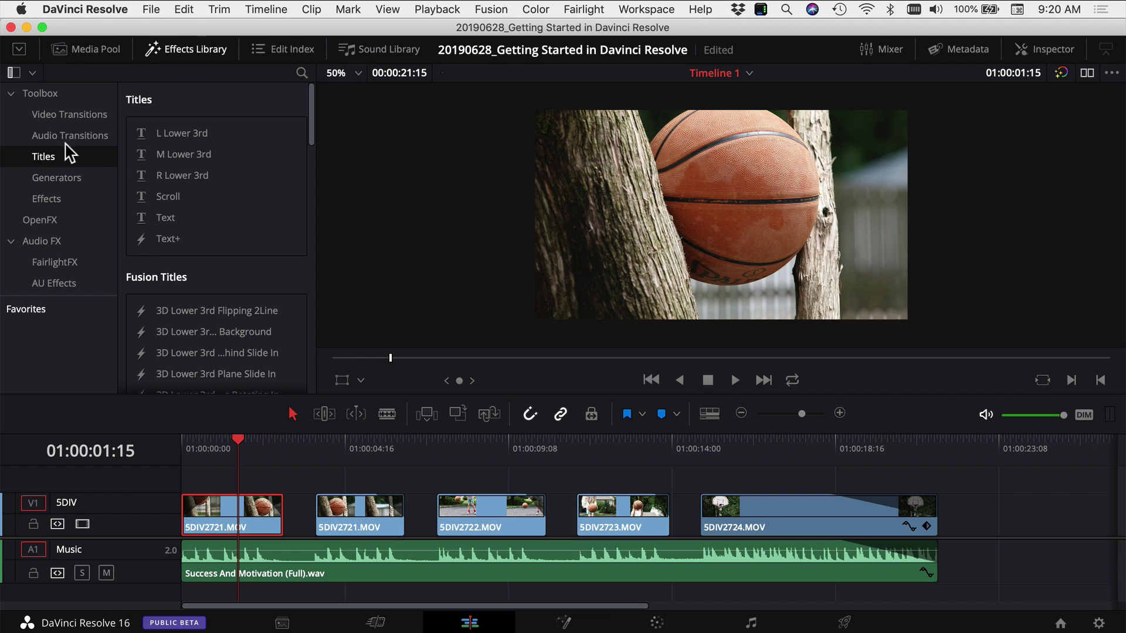
left_click(75, 112)
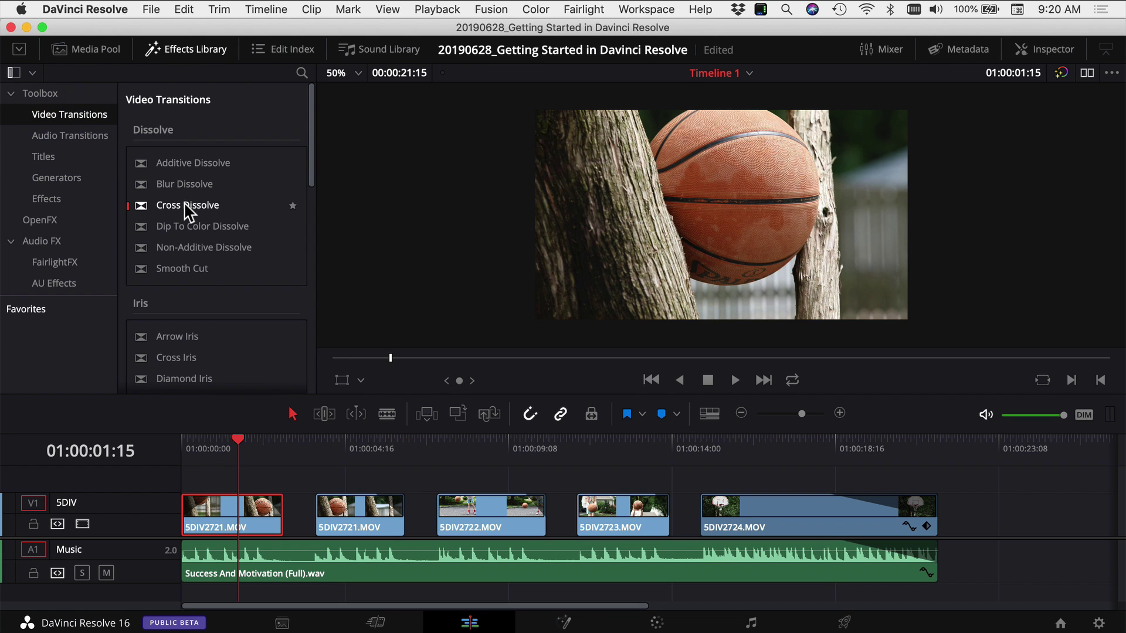
scroll(157, 264, "down", 15)
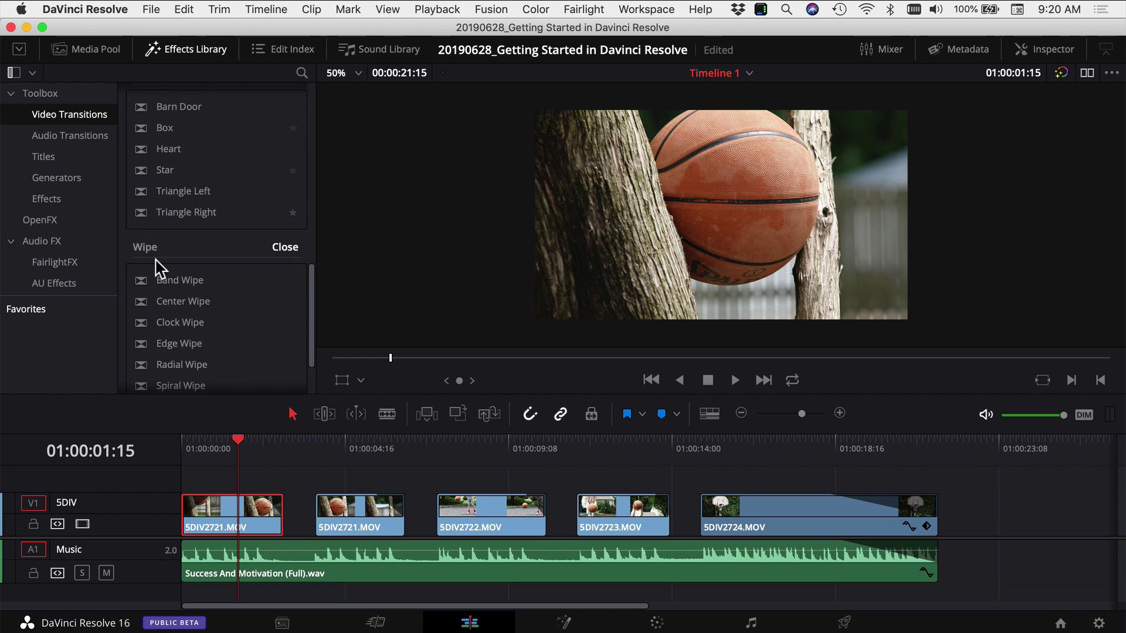
scroll(158, 268, "down", 5)
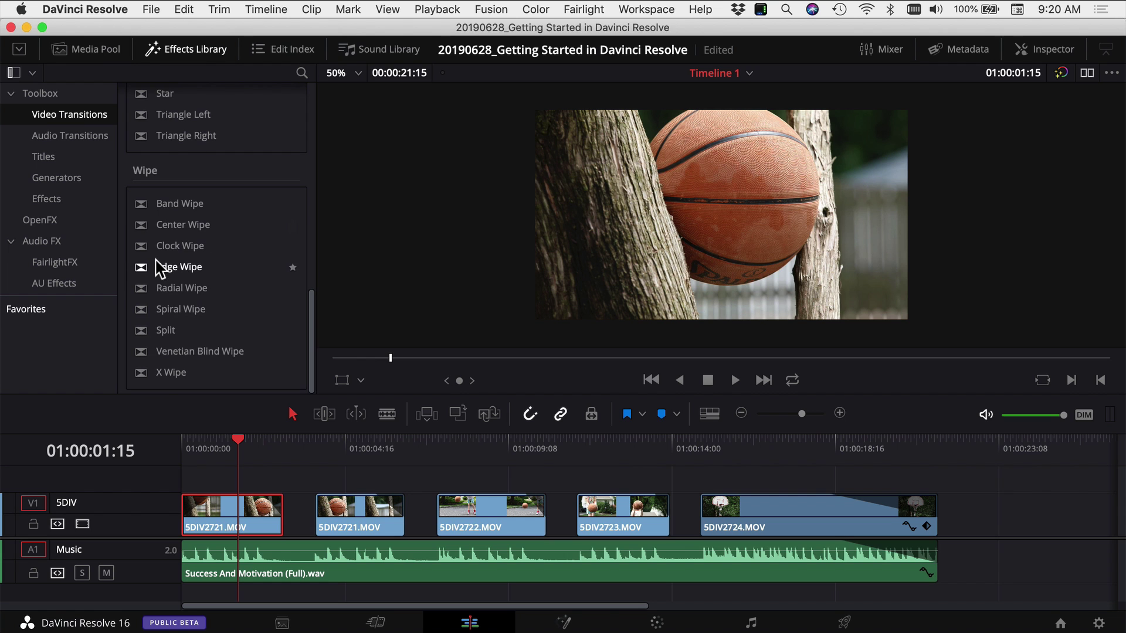
- Extend the first 5DIV2721.MOV clip to meet the second and bridge the cut with a lengthened Cross Dissolve
left_click_drag(282, 515, 324, 515)
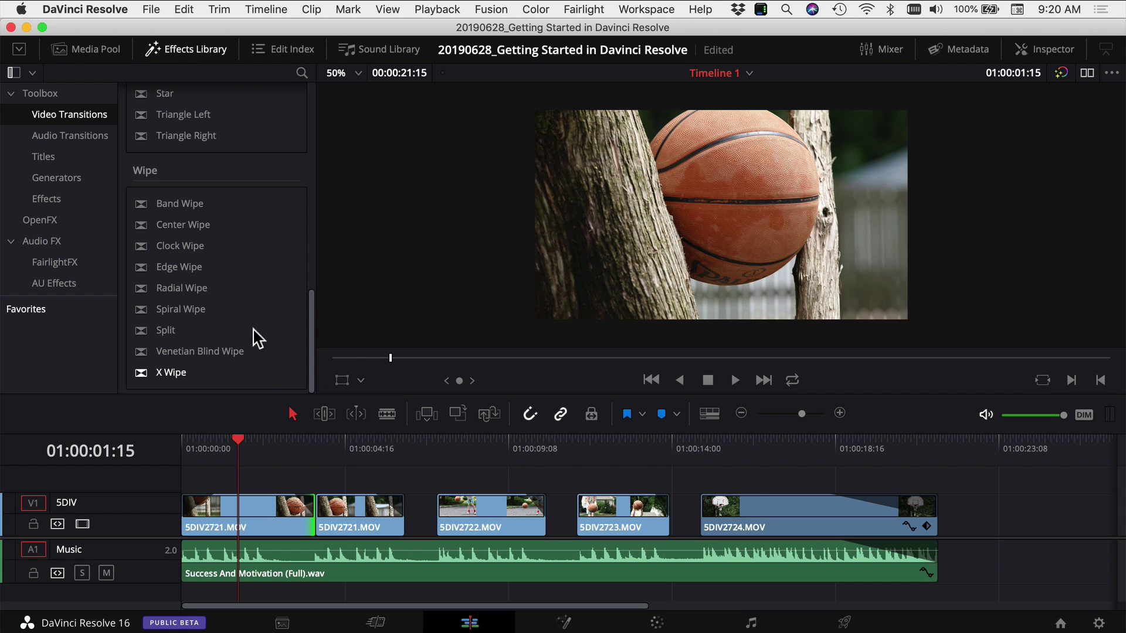
scroll(172, 193, "up", 15)
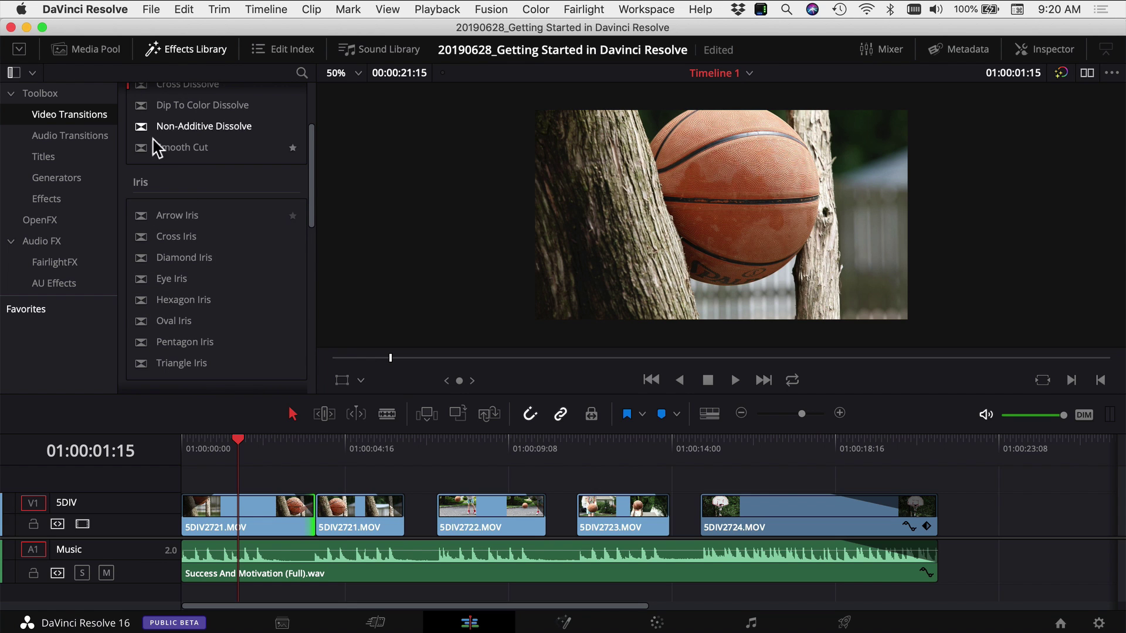
scroll(167, 232, "up", 4)
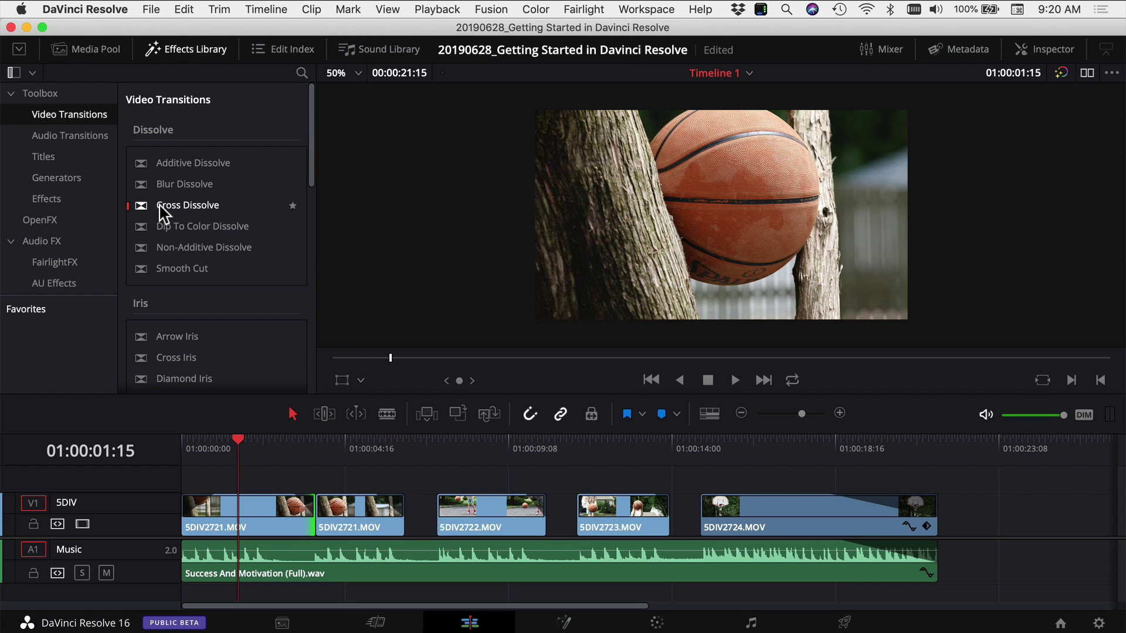
left_click_drag(164, 212, 312, 501)
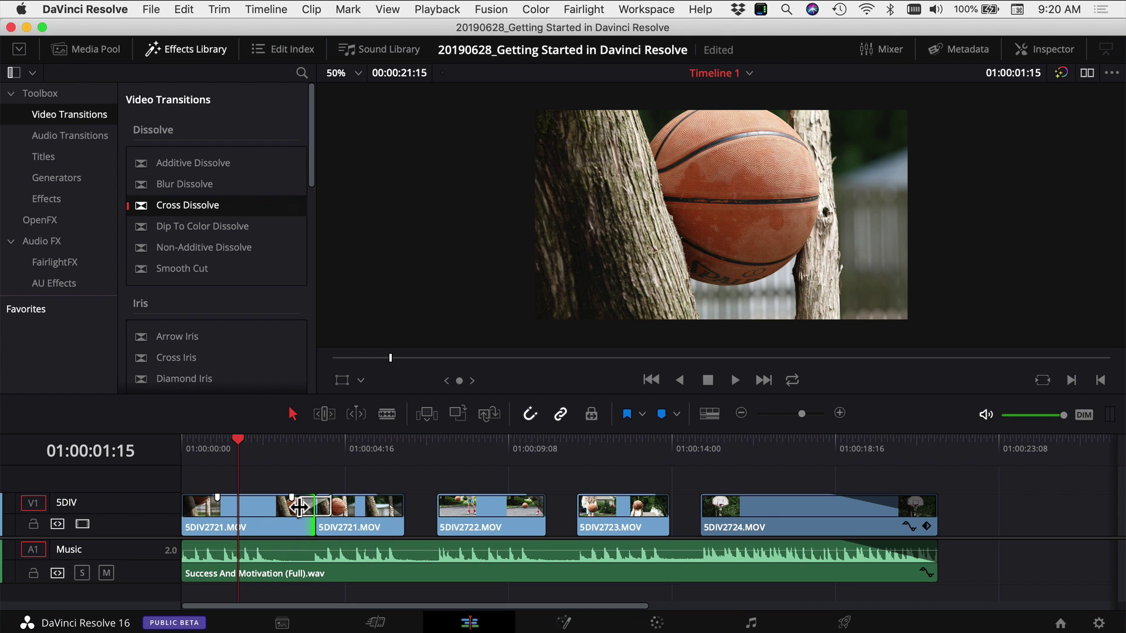
left_click(299, 507)
mouse_move(299, 507)
left_mouse_down()
mouse_move(244, 512)
mouse_move(299, 511)
mouse_move(284, 511)
left_mouse_up()
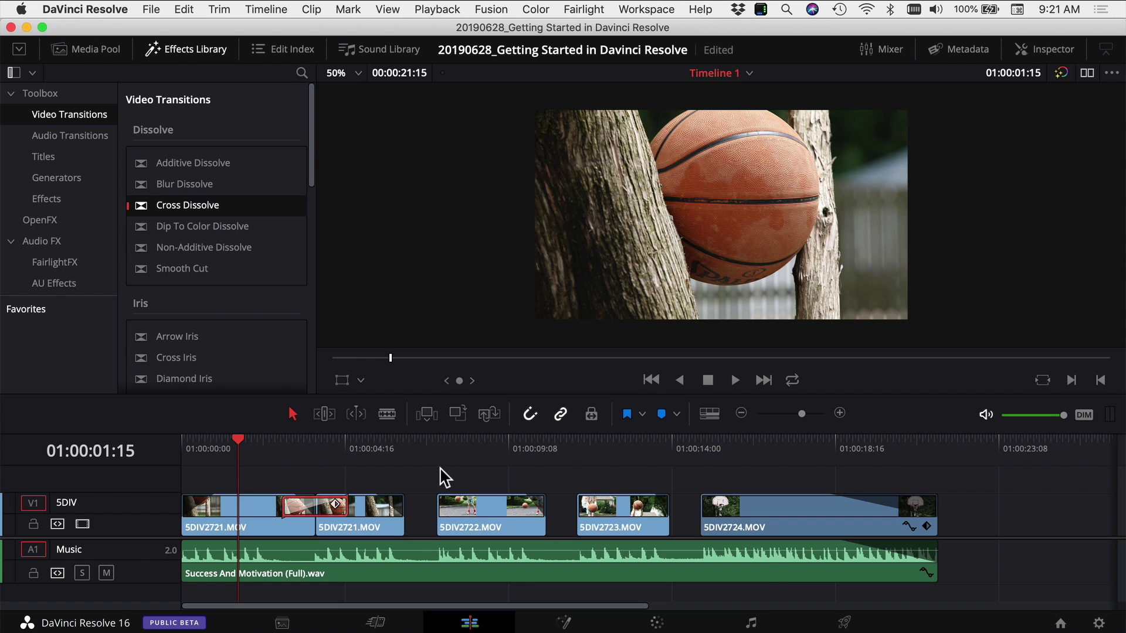
- Play through the Cross Dissolve, remove it, and undo the extension of the first 5DIV2721.MOV clip
key("space")
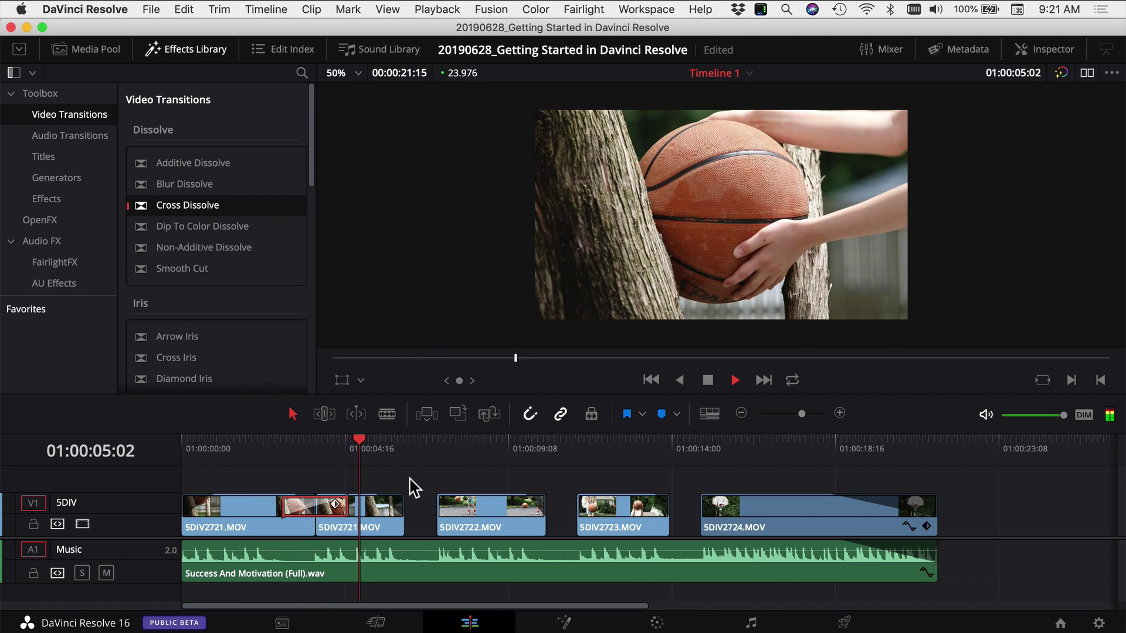
key("space")
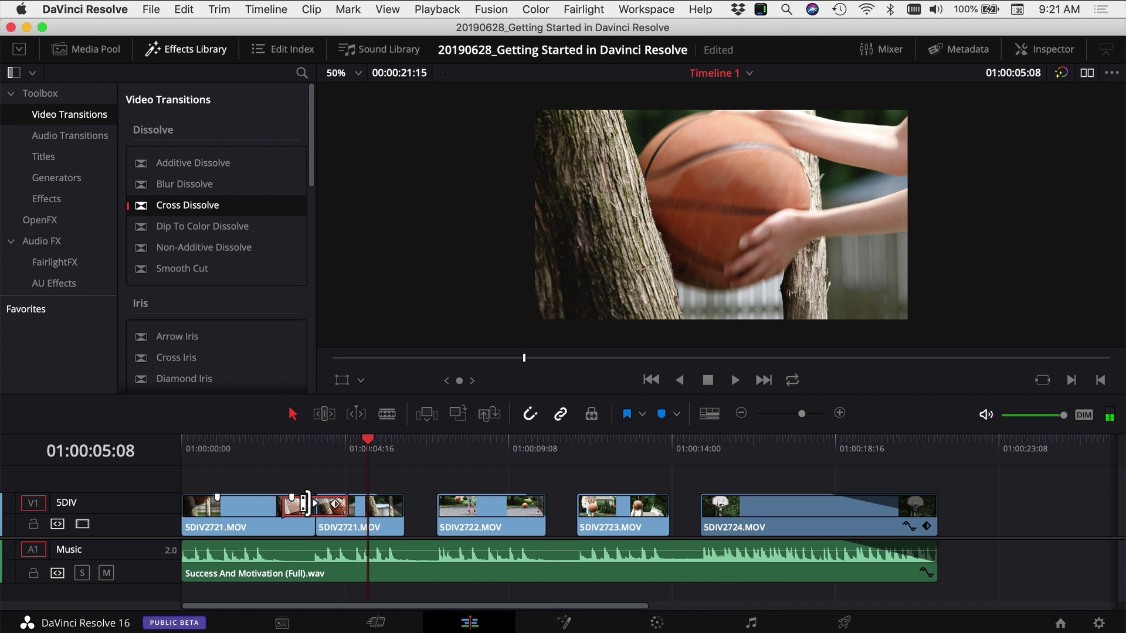
key("BackSpace")
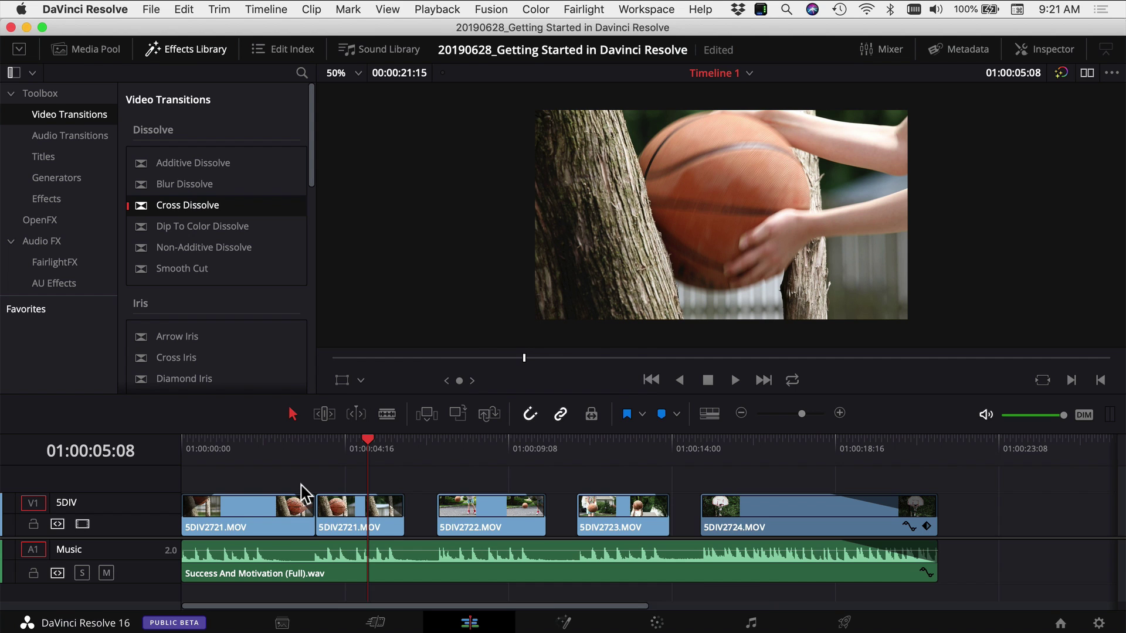
key("super+z")
key("super+z")
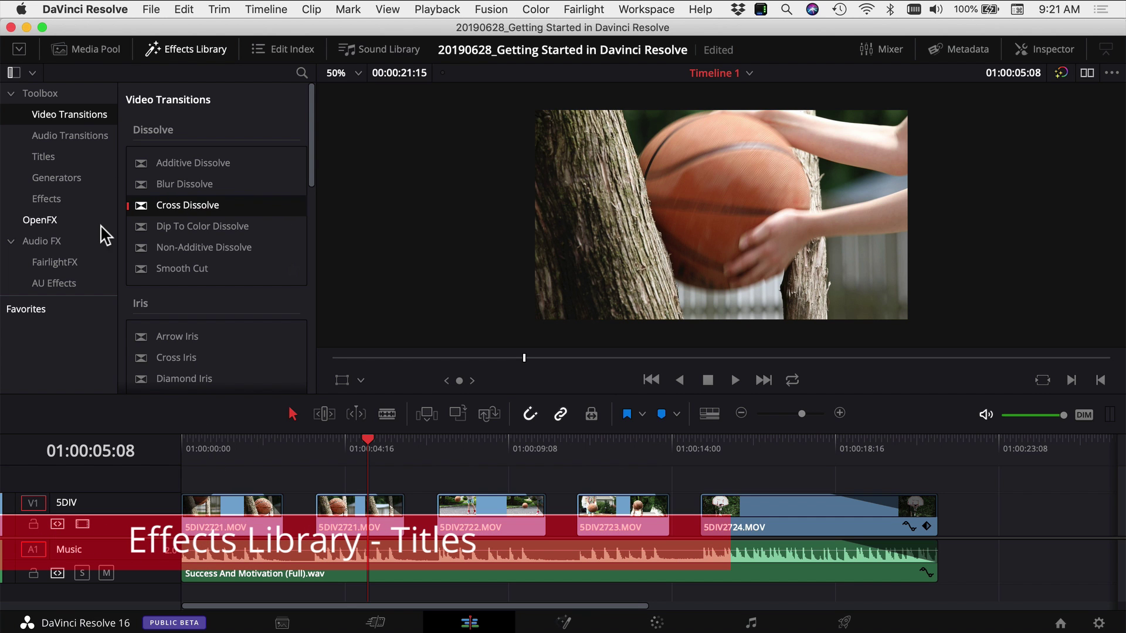
- Browse the Titles and add the Lower 3rd Corporate Corners 1 Line title on a new Video 2 track at the timeline's start
left_click(41, 156)
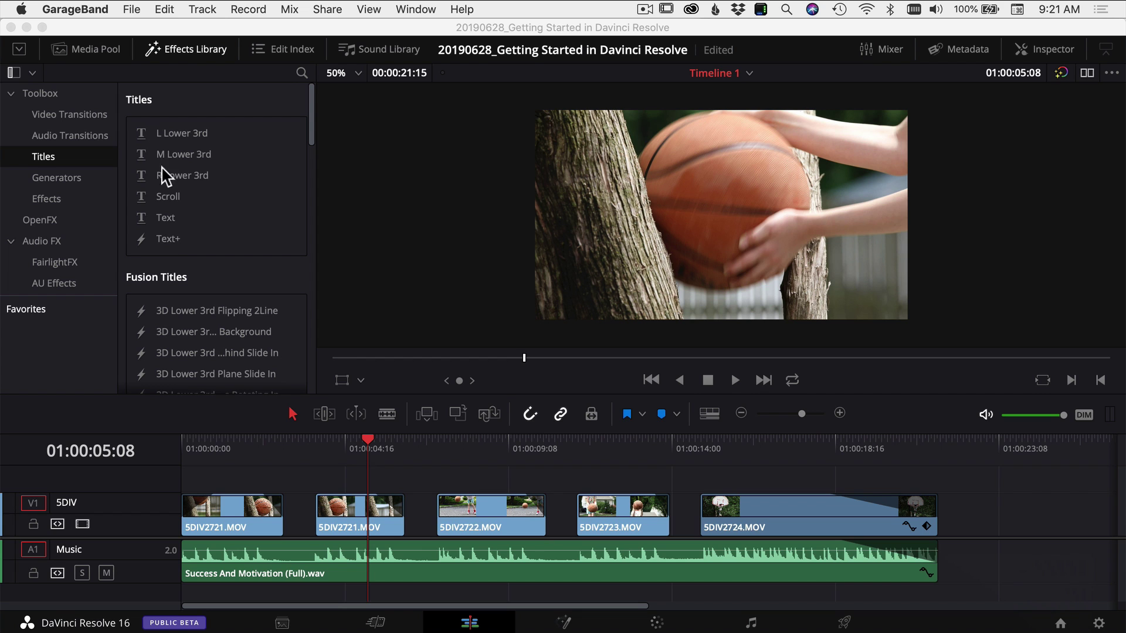
scroll(178, 252, "down", 5)
scroll(176, 249, "up", 5)
scroll(210, 336, "down", 5)
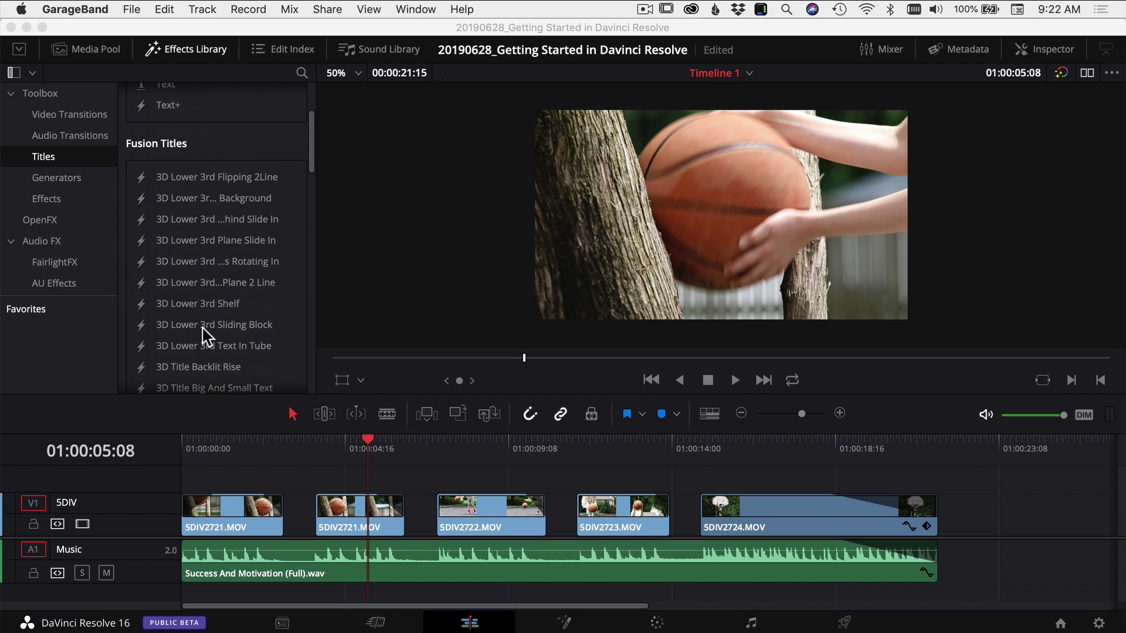
scroll(203, 329, "down", 5)
scroll(205, 338, "down", 12)
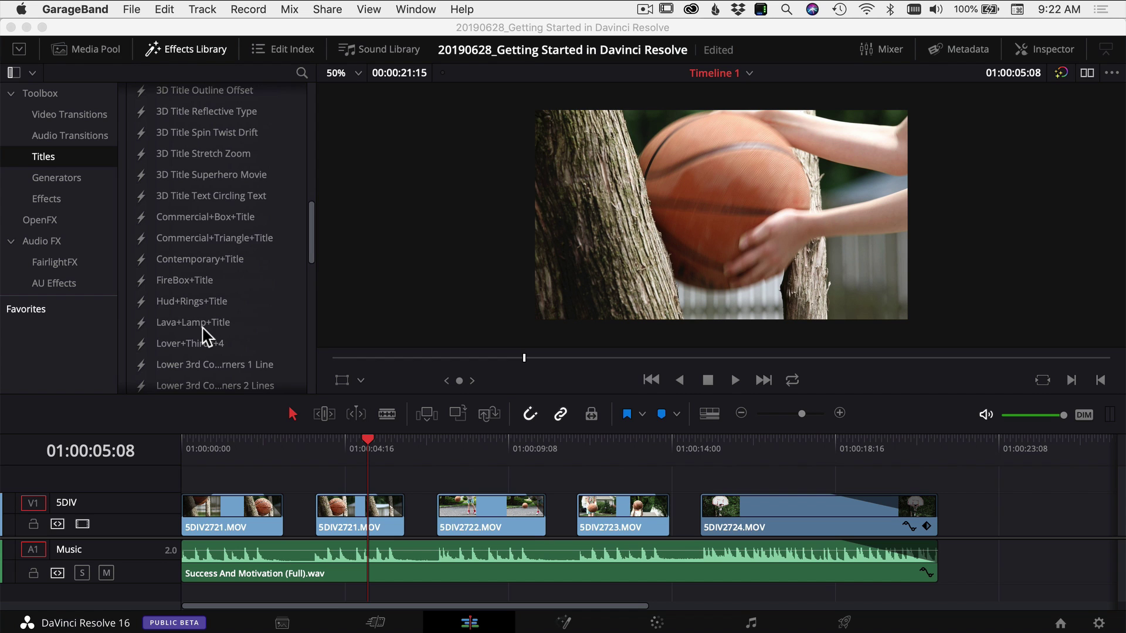
scroll(202, 329, "down", 5)
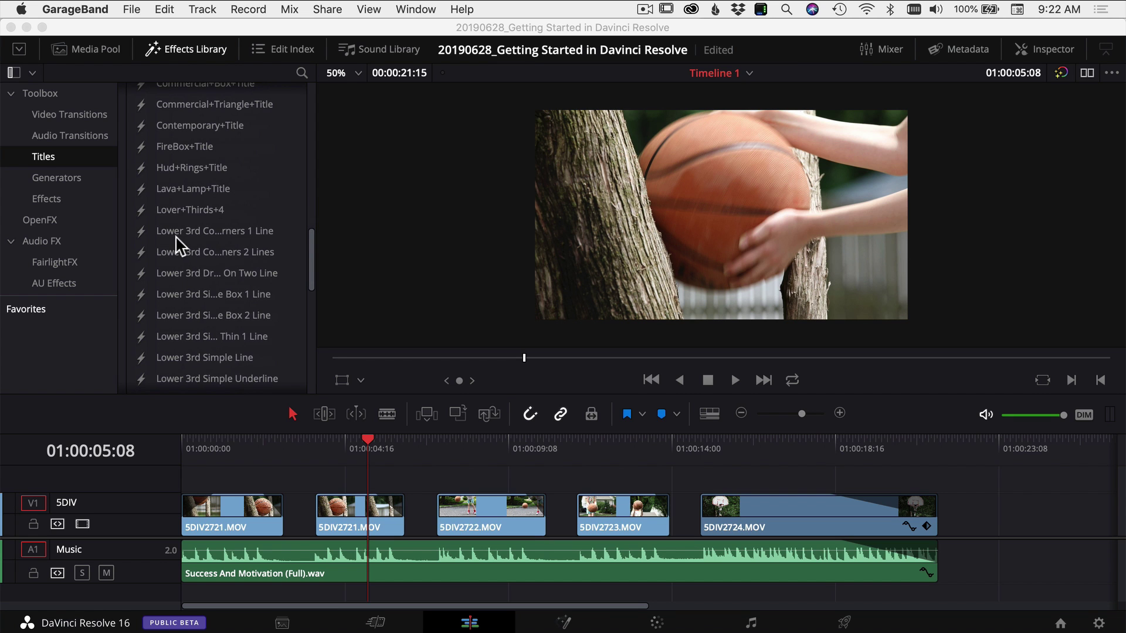
left_click_drag(170, 232, 187, 479)
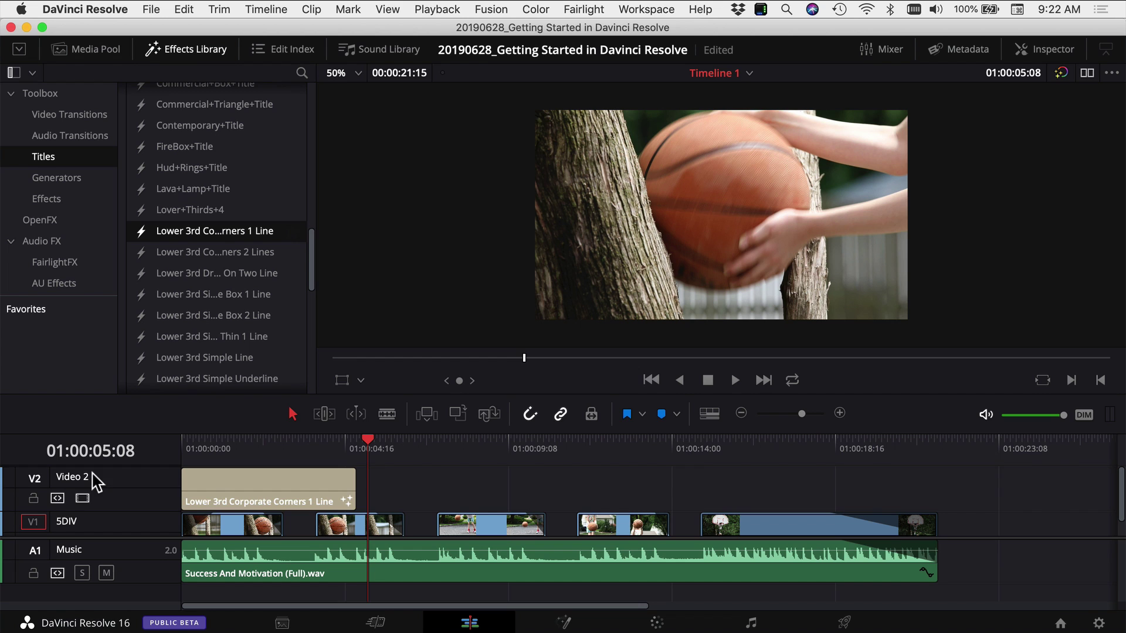
- Preview the lower-third title at timecode 01:00:01:17 and select its clip on the Video 2 track
left_click(241, 483)
left_click(246, 446)
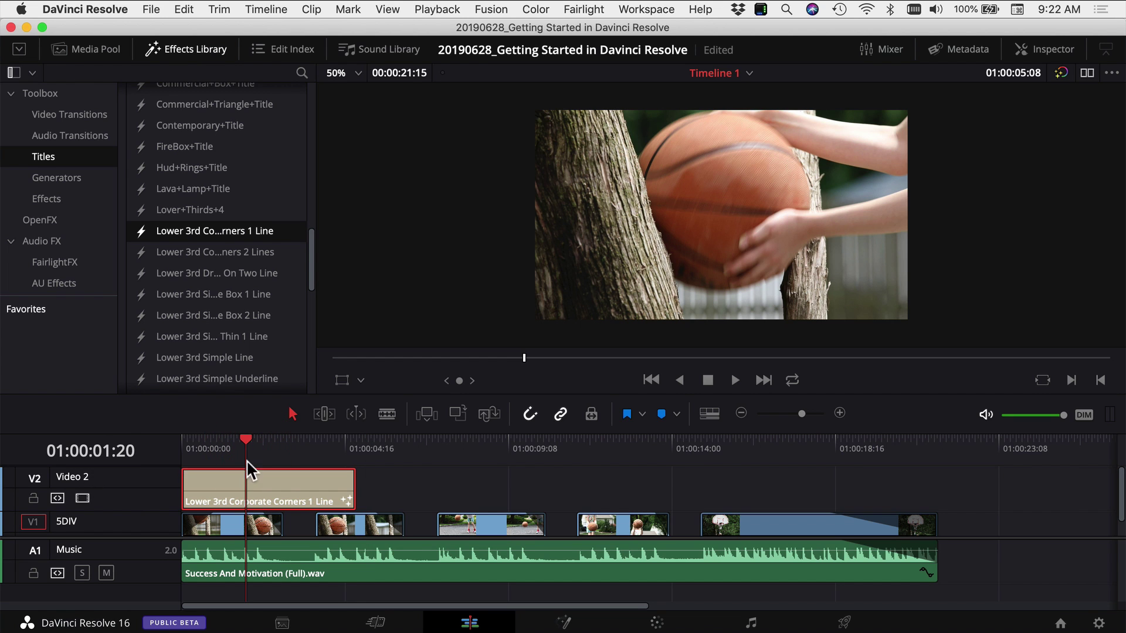
key("Left")
key("Left")
key("Left")
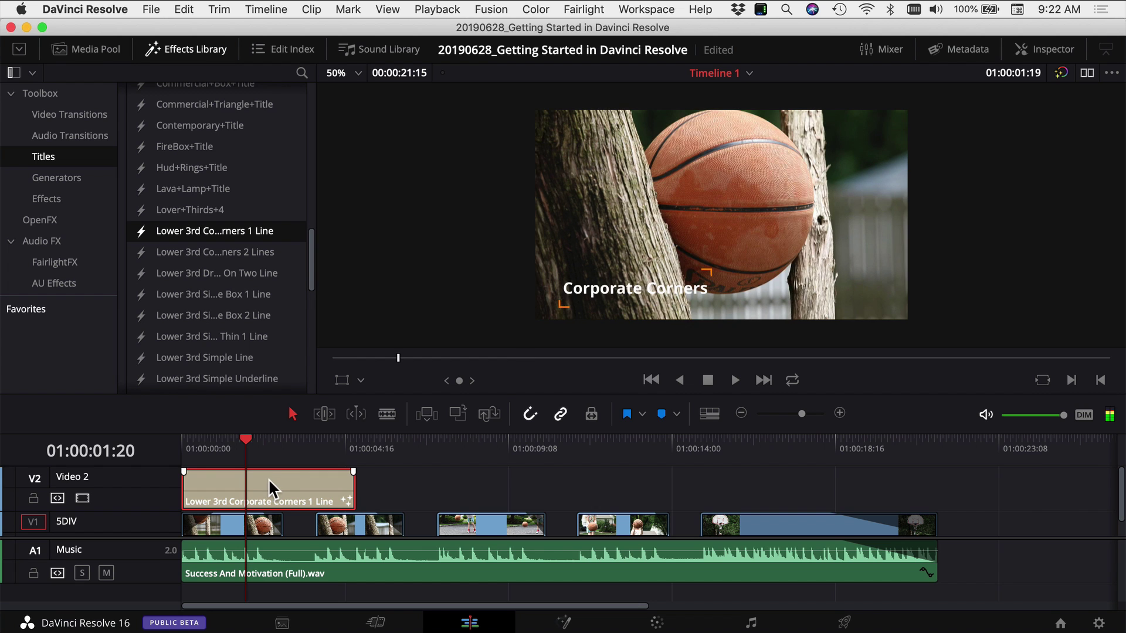
left_click(272, 481)
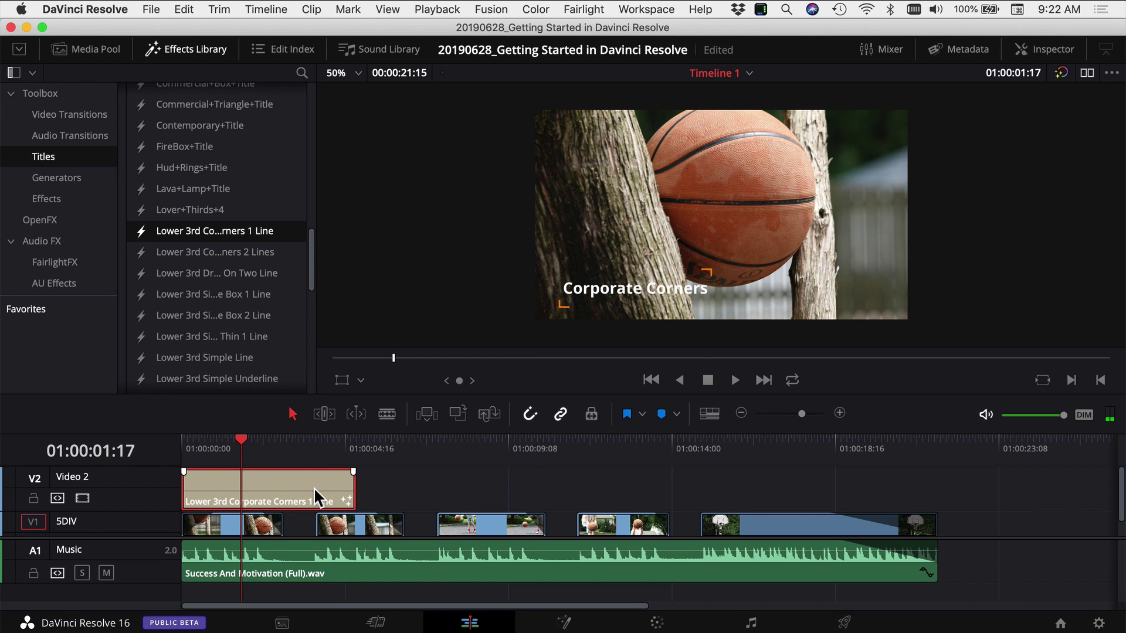
- Show the lower-third title's properties in the Inspector and replace its main text with "Nothin But Net"
left_click(1042, 53)
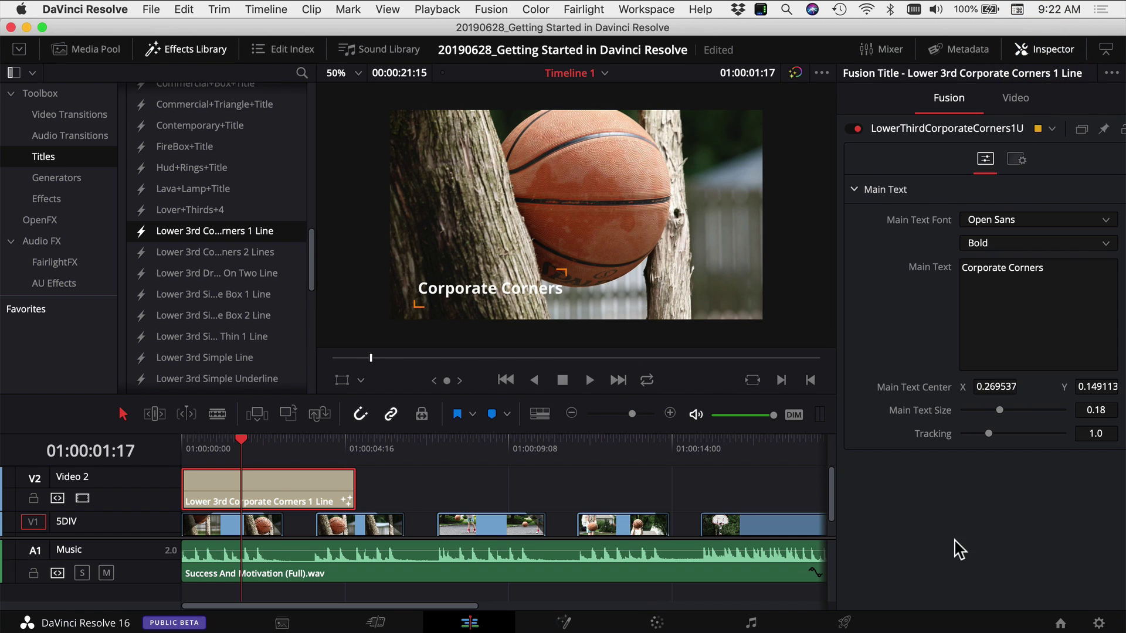
double_click(1032, 294)
triple_click(1007, 286)
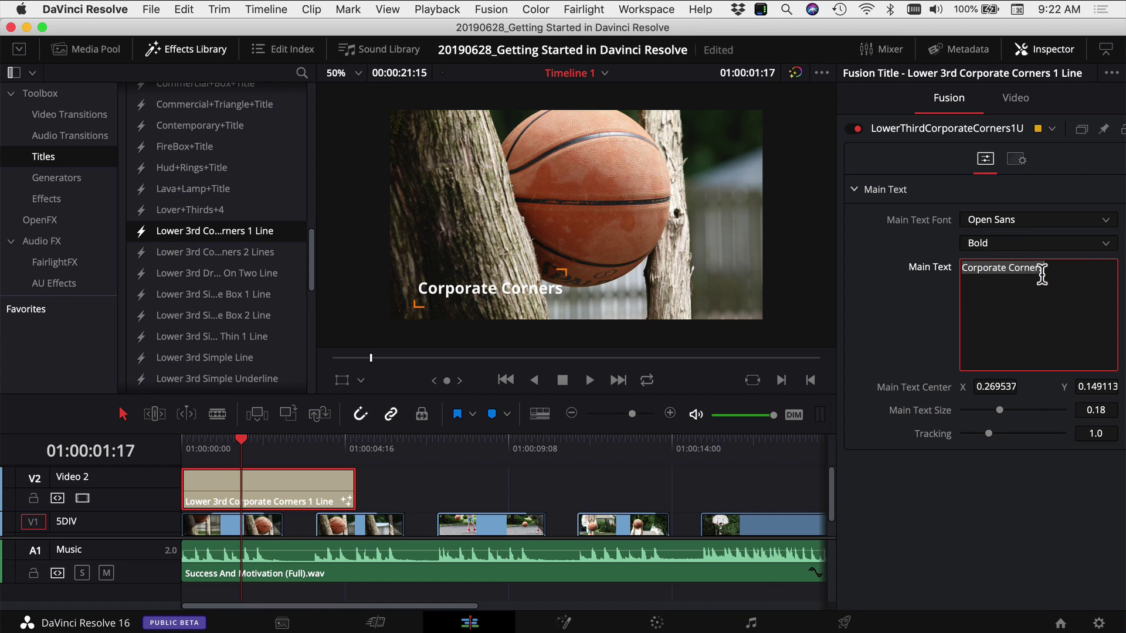
type("Nothin but")
key("BackSpace")
key("BackSpace")
key("BackSpace")
key("BackSpace")
key("BackSpace")
type("B")
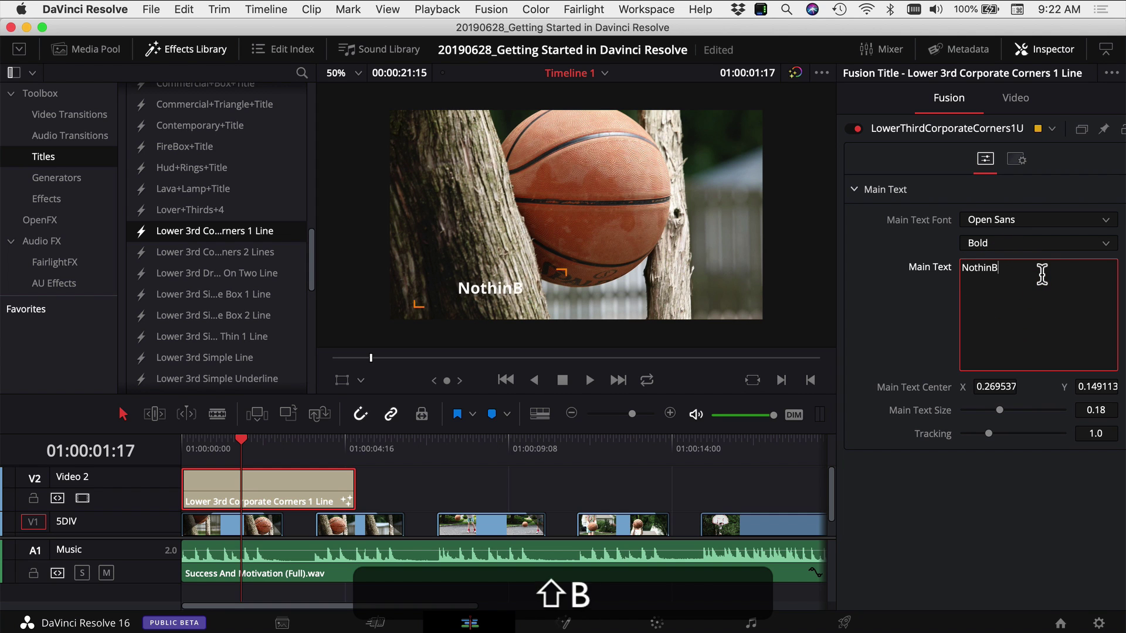
key("BackSpace")
type("But Net")
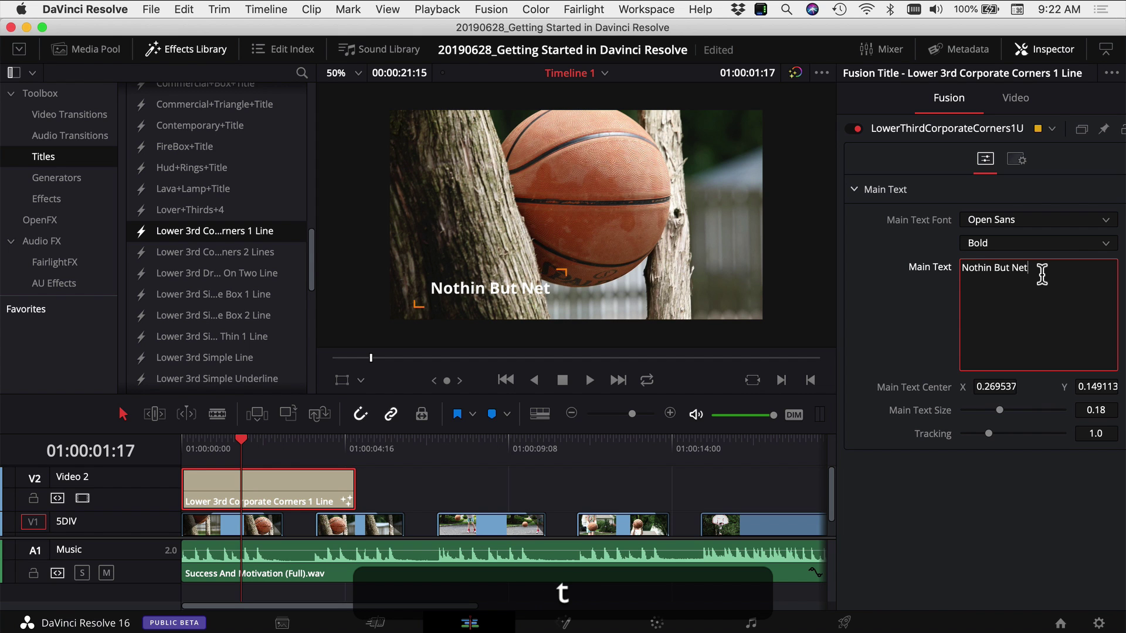
- Review the title's font, style and settings options, and play the title from the timeline's start
left_click(988, 221)
left_click(988, 221)
left_click(978, 243)
left_click(978, 243)
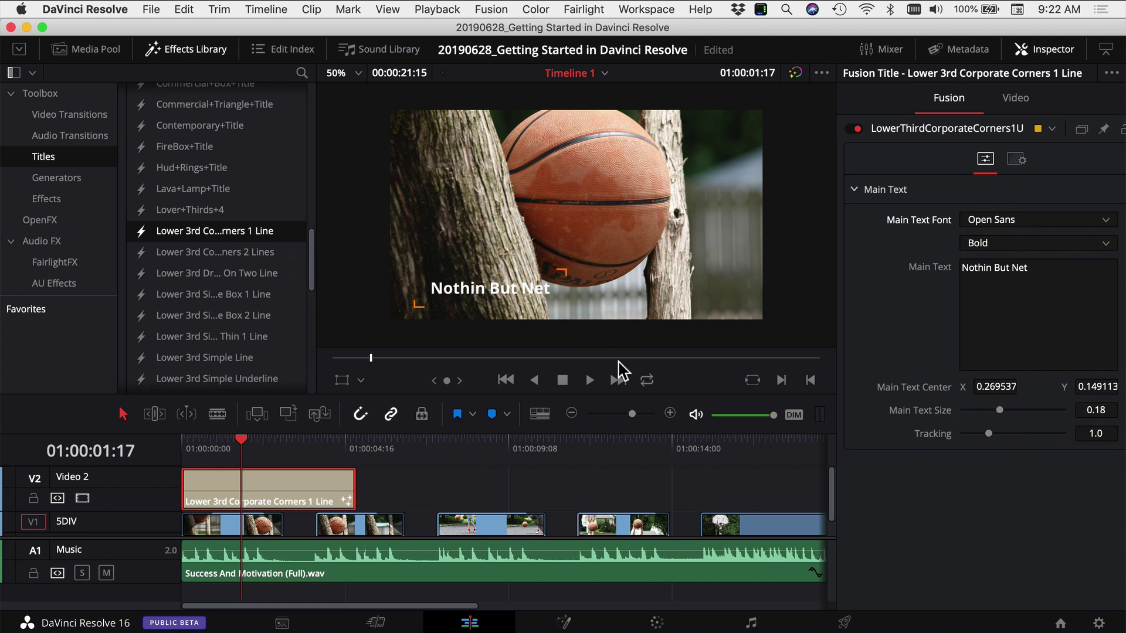
left_click(1015, 160)
left_click(985, 159)
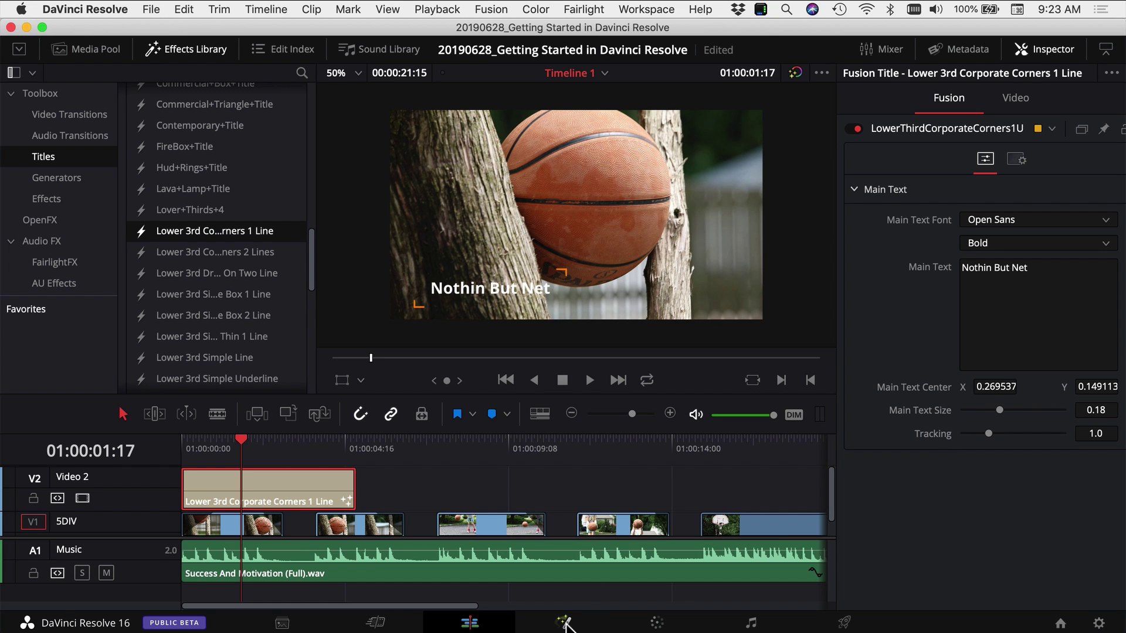
left_click_drag(241, 447, 157, 454)
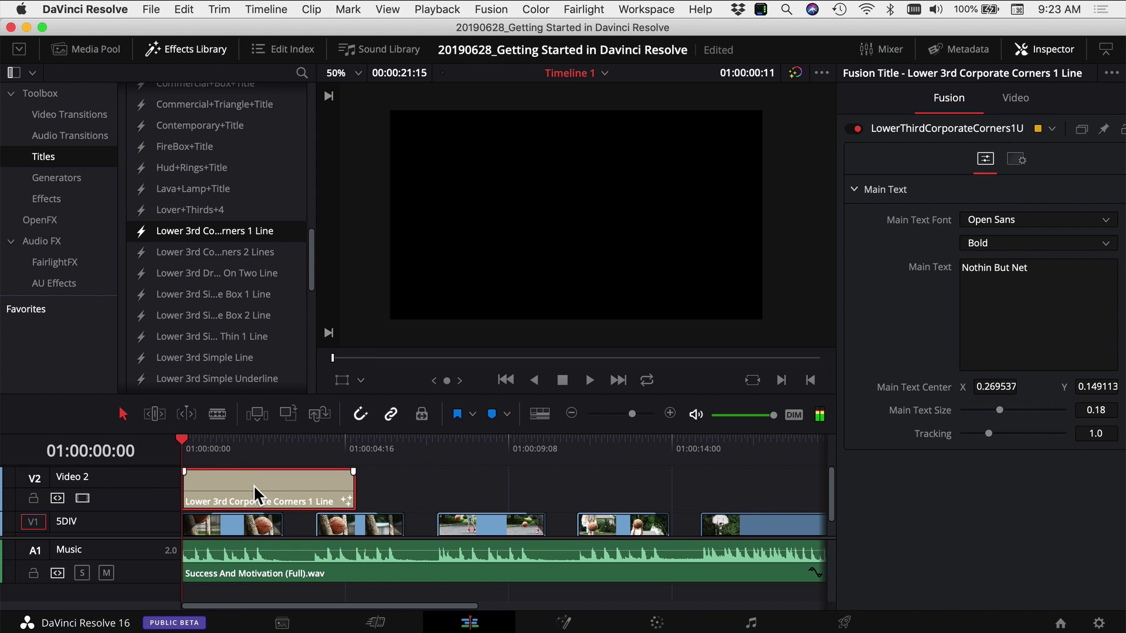
key("space")
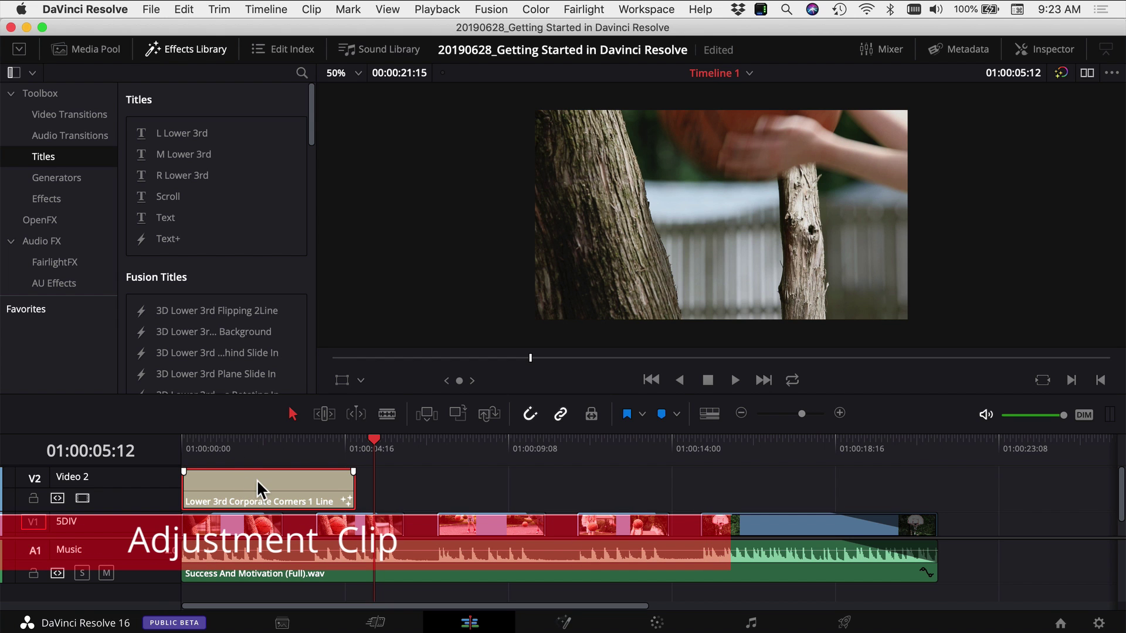
- Move the lower-third title up to a new Video 3 track and add an Adjustment Clip effect at the start of Video 2
left_click(42, 198)
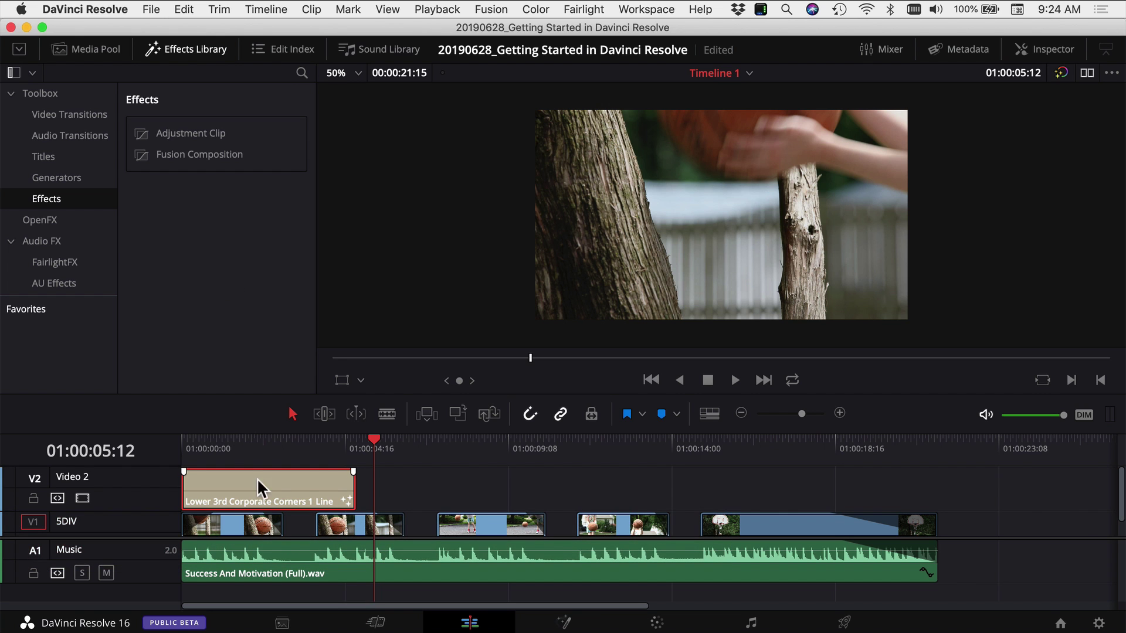
left_click_drag(269, 480, 266, 457)
scroll(245, 515, "down", 3)
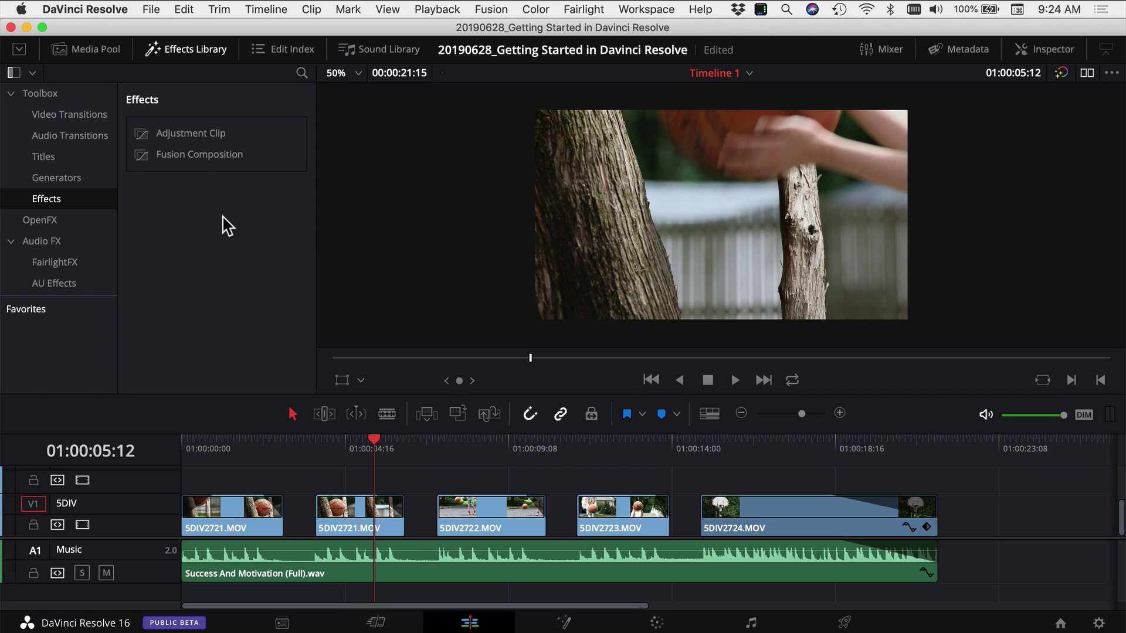
scroll(191, 499, "up", 3)
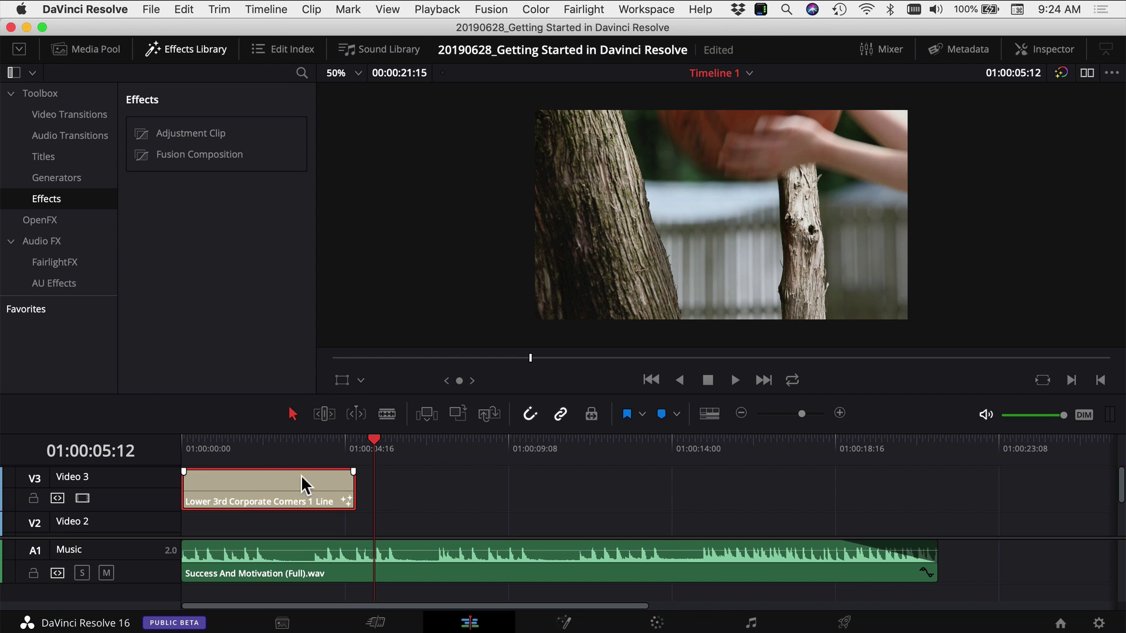
scroll(286, 484, "down", 3)
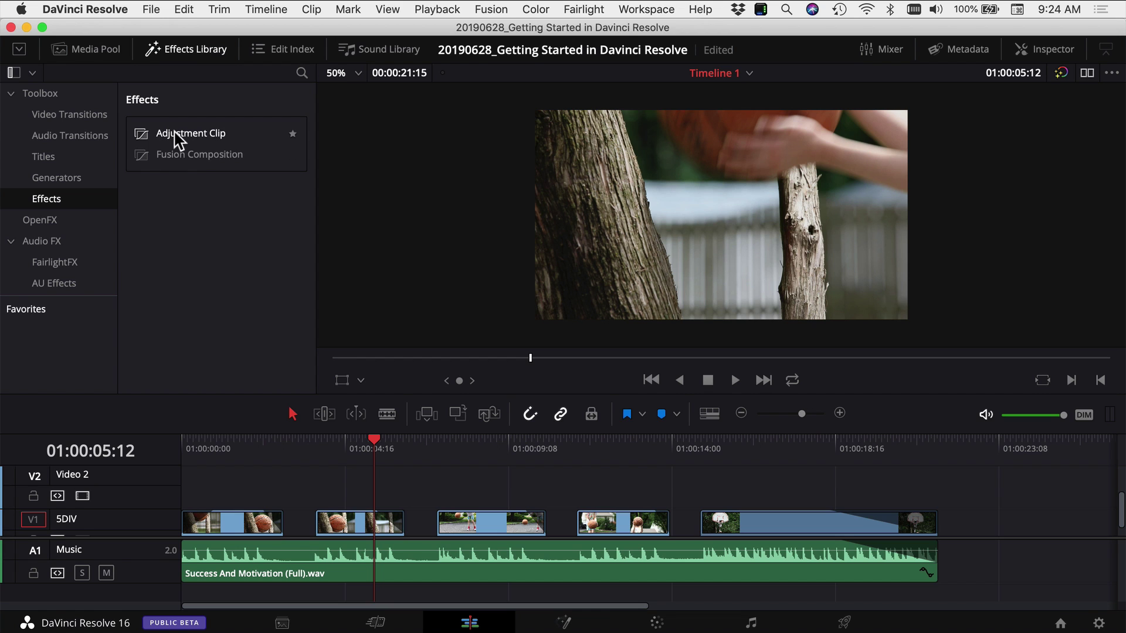
left_click_drag(168, 139, 183, 489)
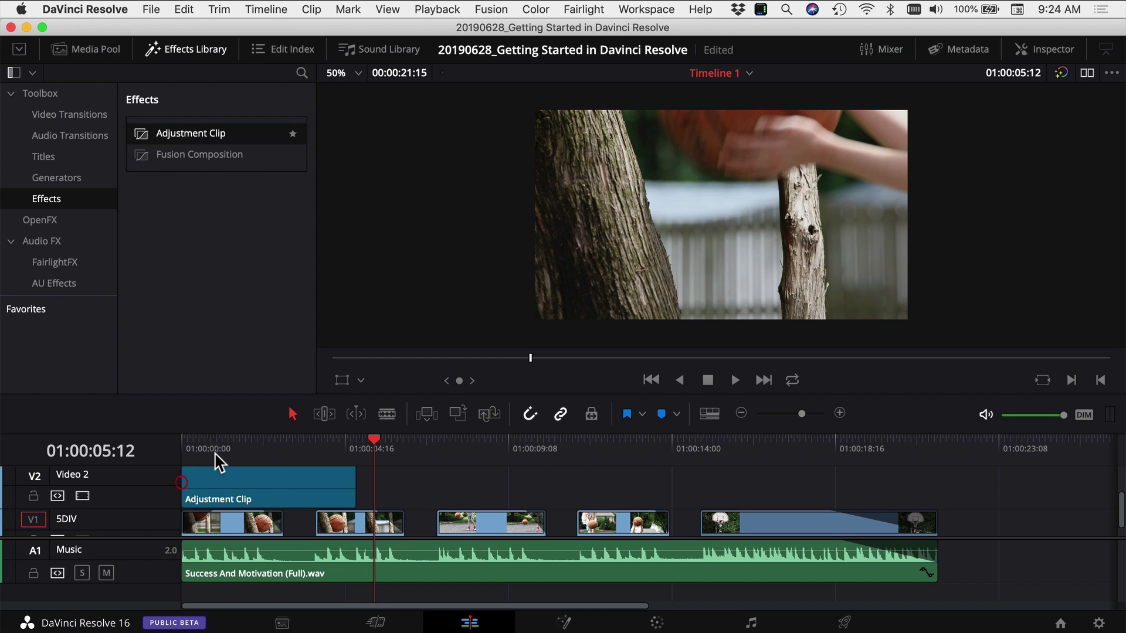
- Rename the Video 2 track as "Color Grade"
left_click(82, 481)
left_click(34, 478)
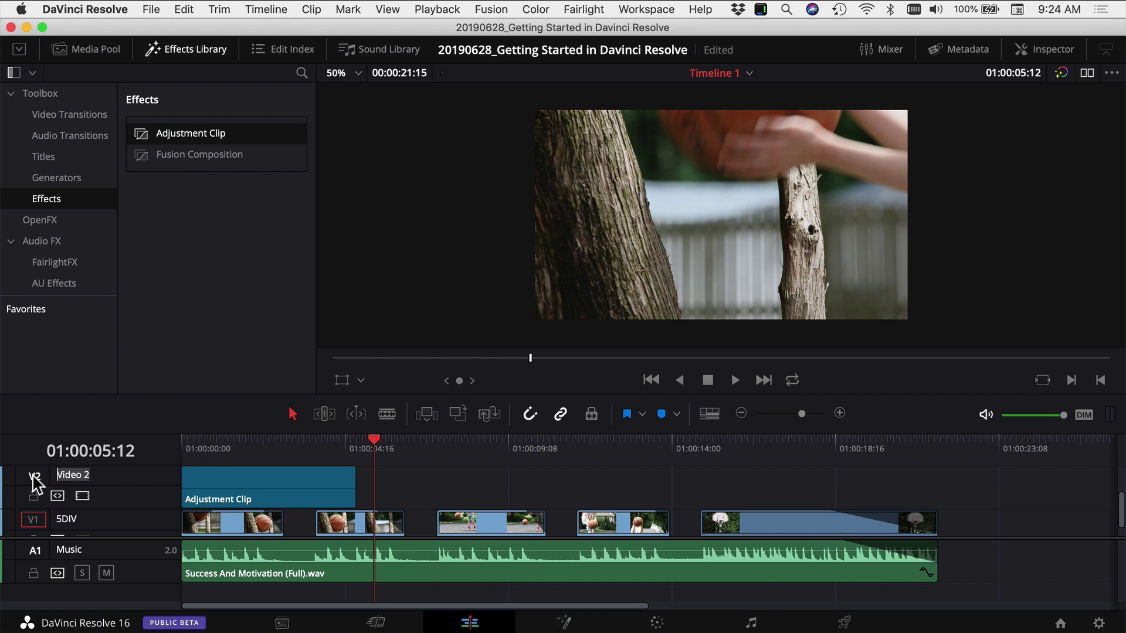
type("A")
key("shift+BackSpace")
type("Color Grade")
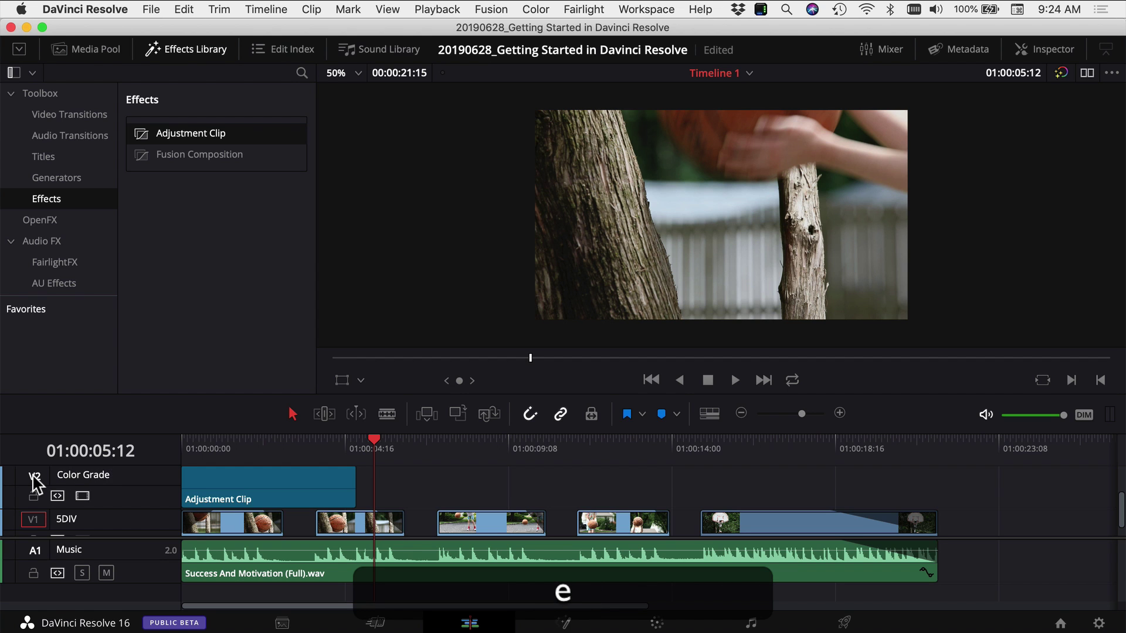
- Extend the adjustment clip on the Color Grade track to the end of the last video clip
left_click(247, 484)
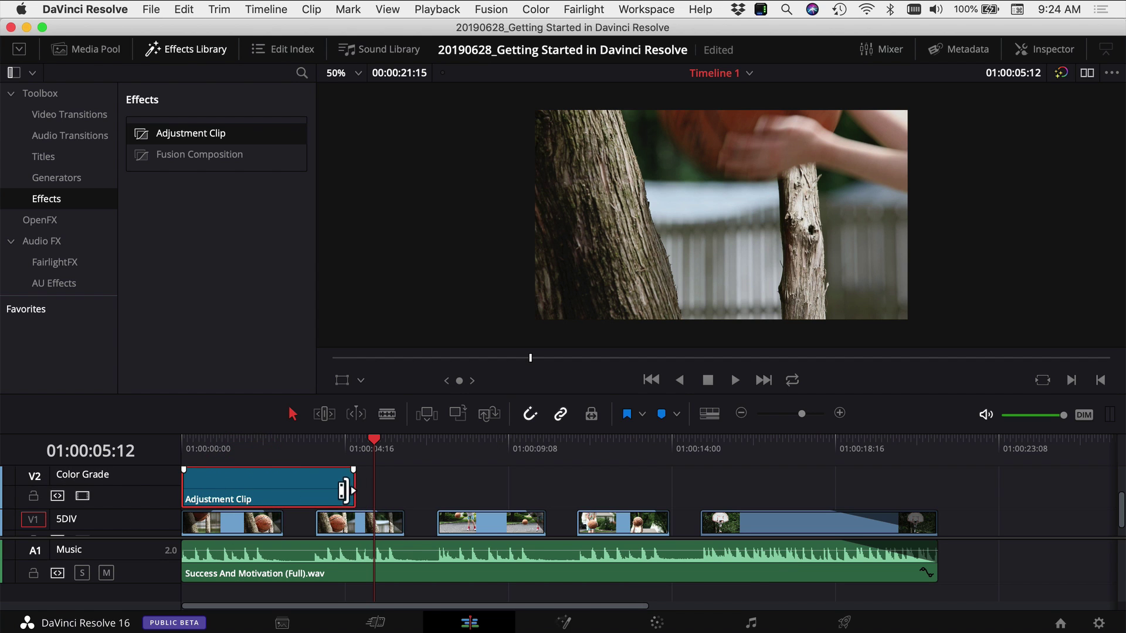
left_click_drag(346, 490, 936, 487)
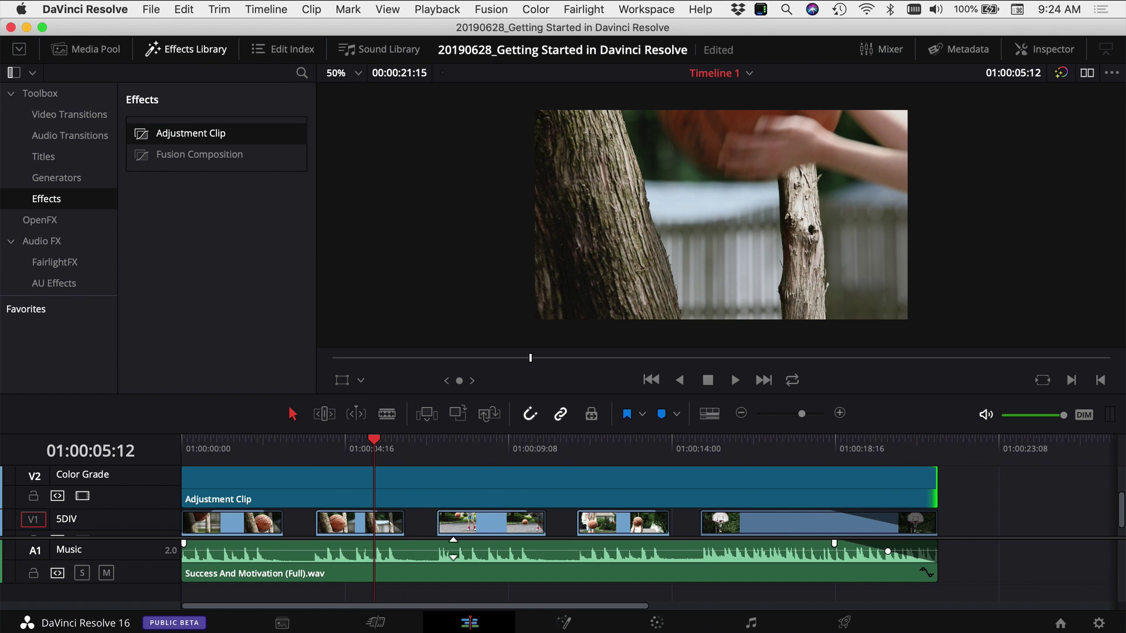
scroll(221, 511, "down", 1)
- Open the adjustment clip on the Color page and move node 01 up toward the source input in the node graph
left_click(264, 482)
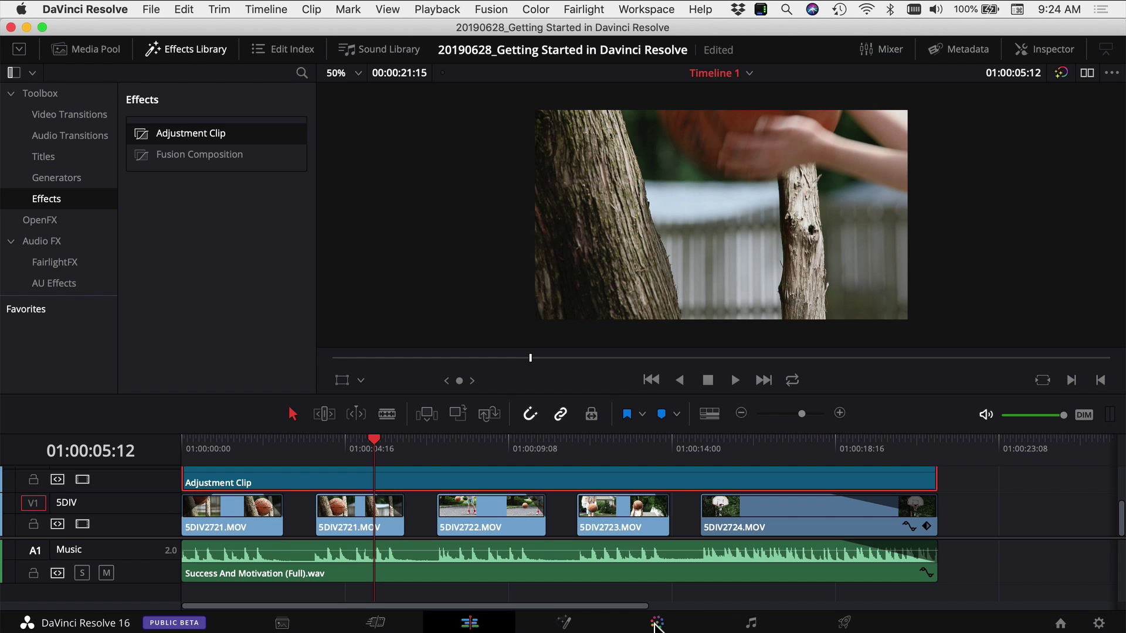
left_click(656, 622)
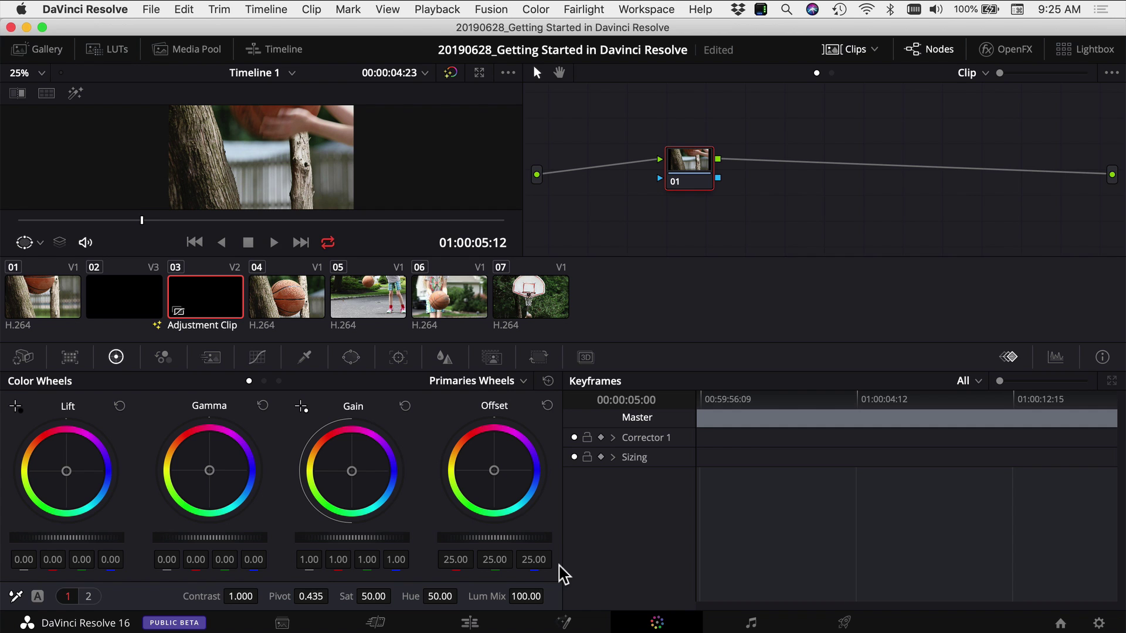
left_click_drag(690, 165, 656, 117)
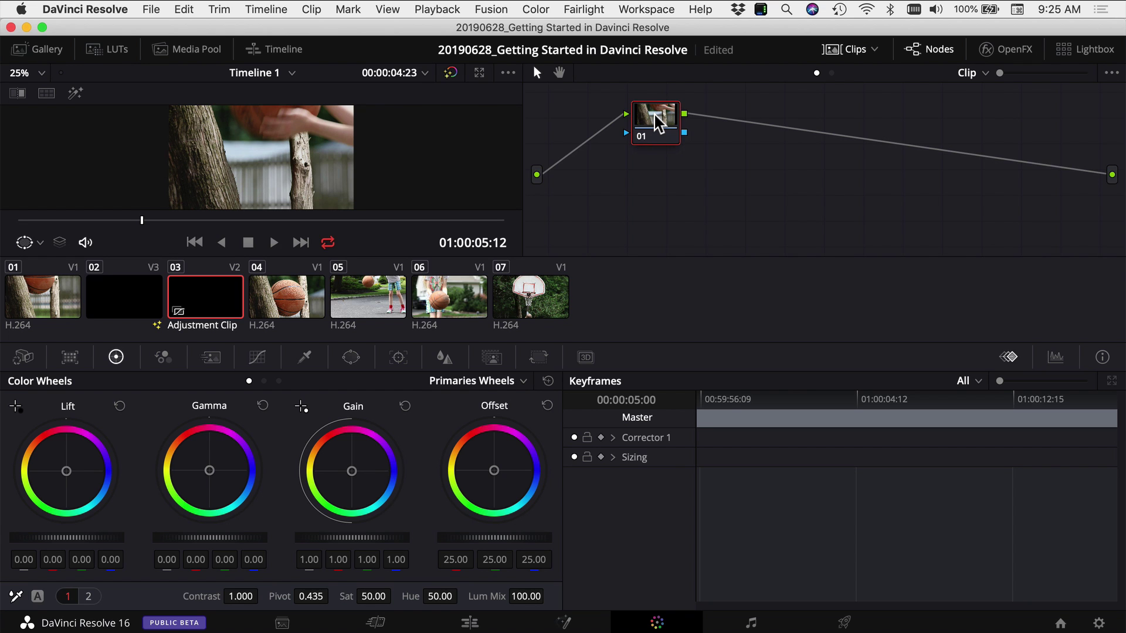
- Look at the RGB Mixer and Camera Raw palettes for node 01 and return to the Color Wheels
left_click(654, 125)
left_click(164, 356)
left_click(115, 358)
left_click(27, 359)
left_click(26, 358)
left_click(116, 357)
- Examine the waveform scope, the available scope types and the clip info, and return to the keyframe display
left_click(1055, 357)
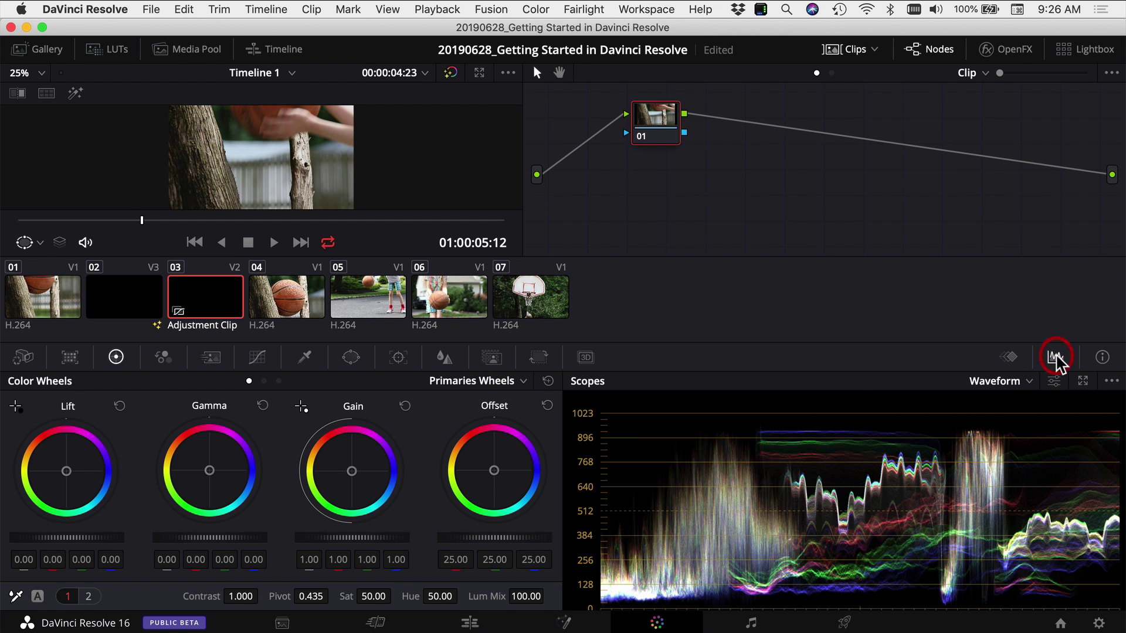
left_click(972, 381)
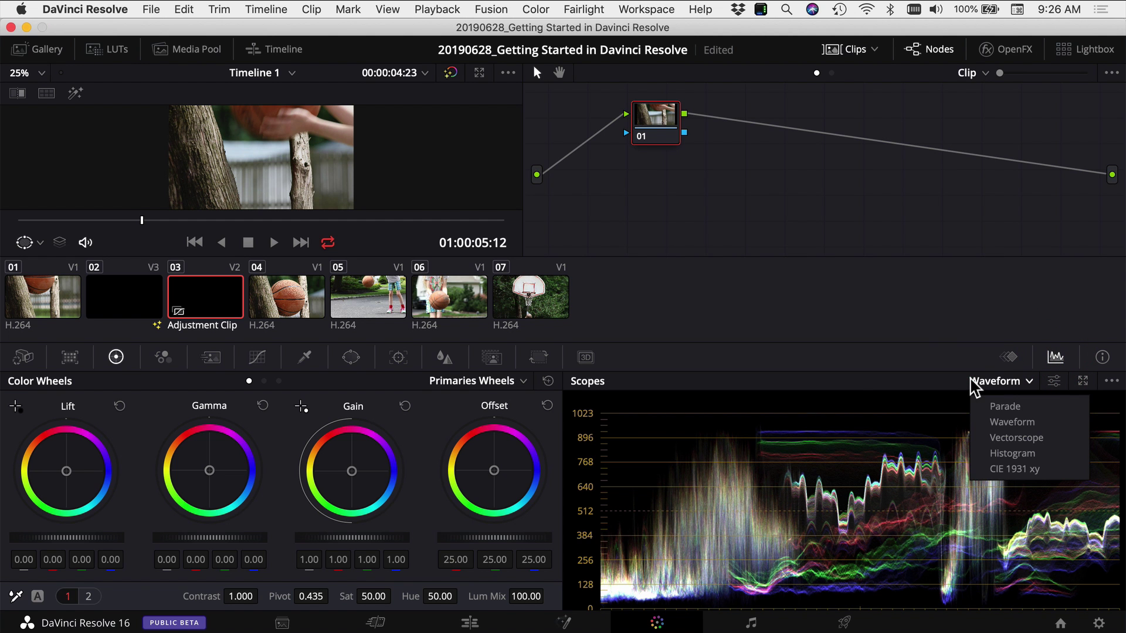
left_click(1004, 349)
left_click(1100, 357)
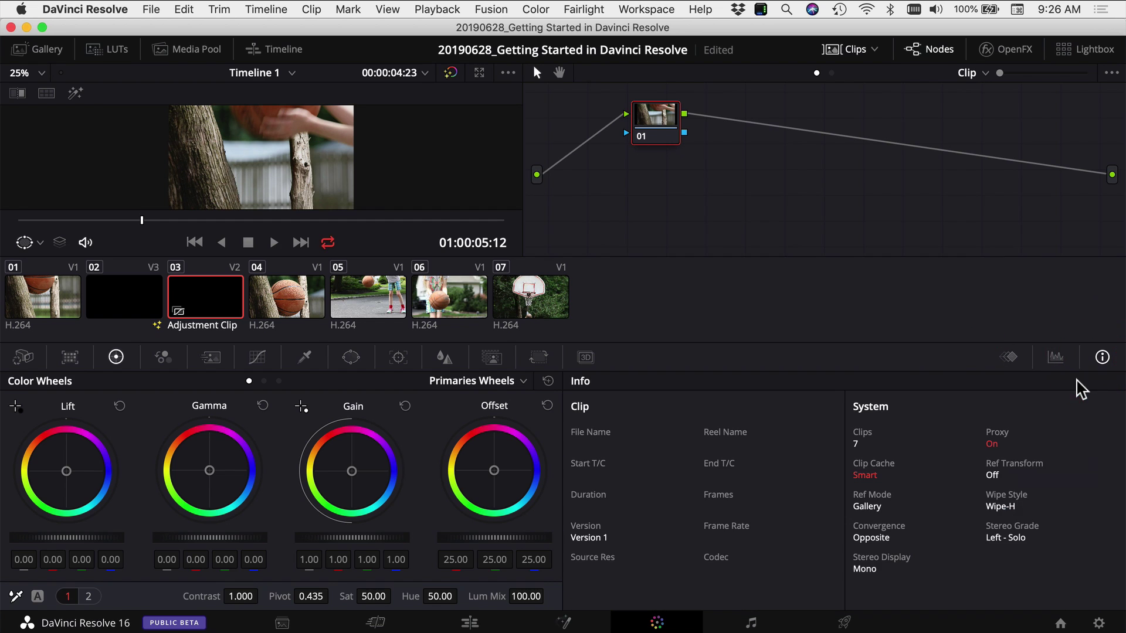
left_click(1008, 357)
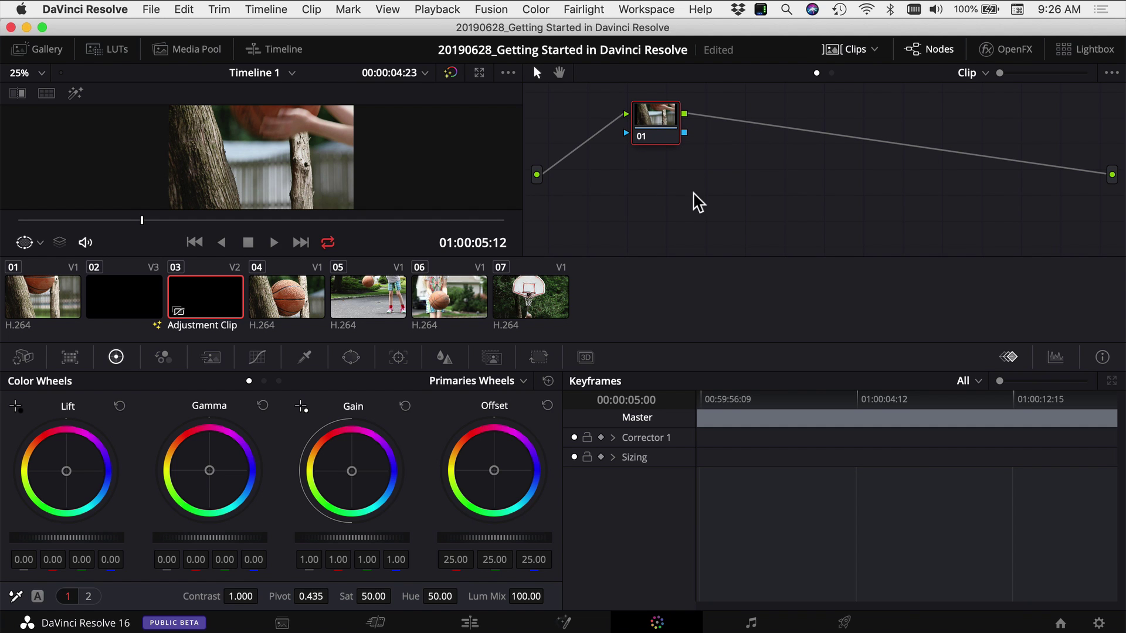
- Add a serial node after node 01 and label it "WB"
left_click(656, 127)
right_click(652, 122)
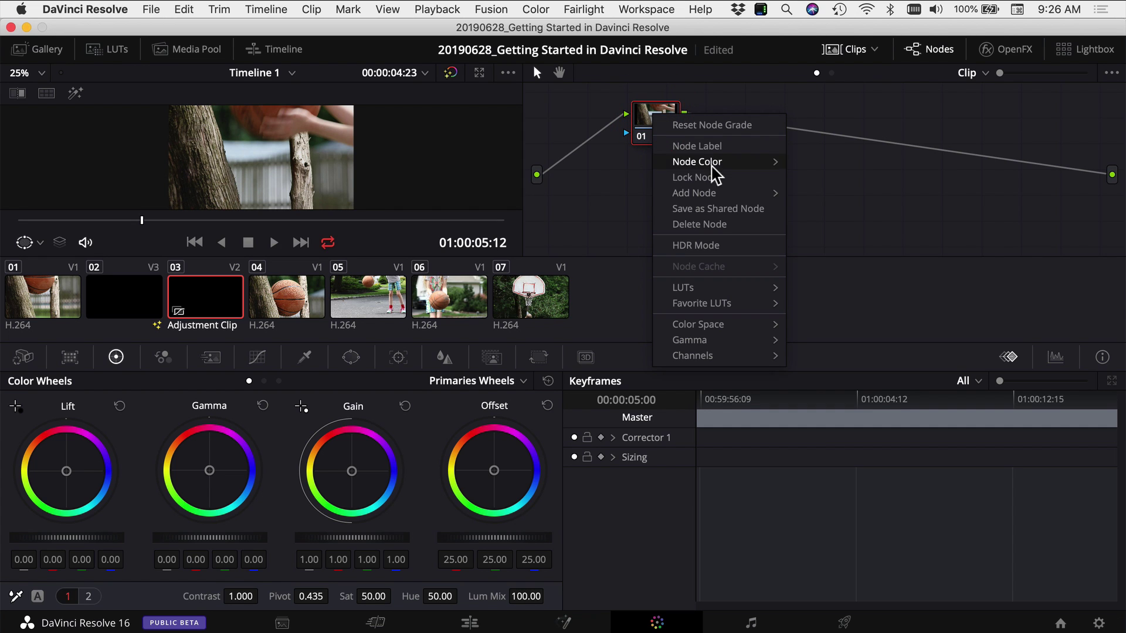
mouse_move(722, 196)
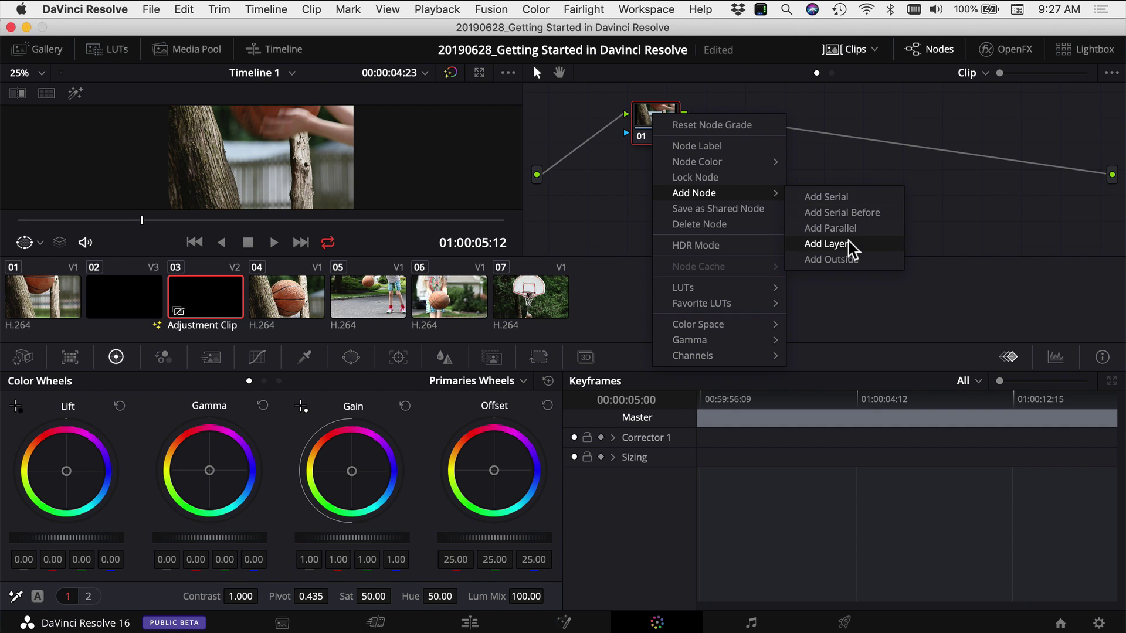
left_click(831, 202)
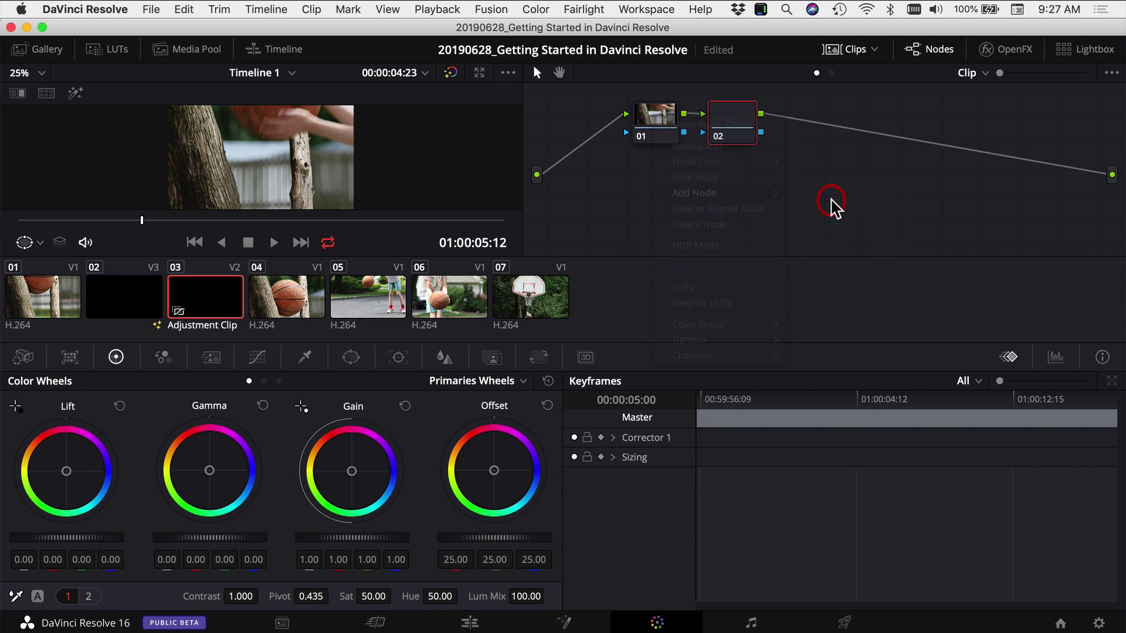
right_click(746, 139)
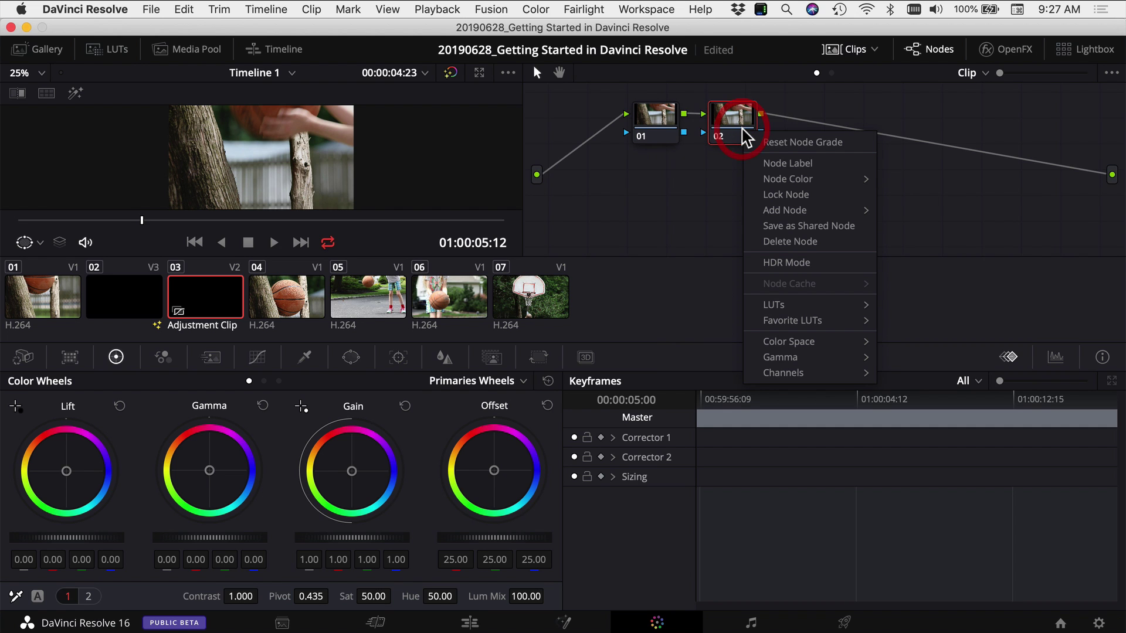
left_click(774, 165)
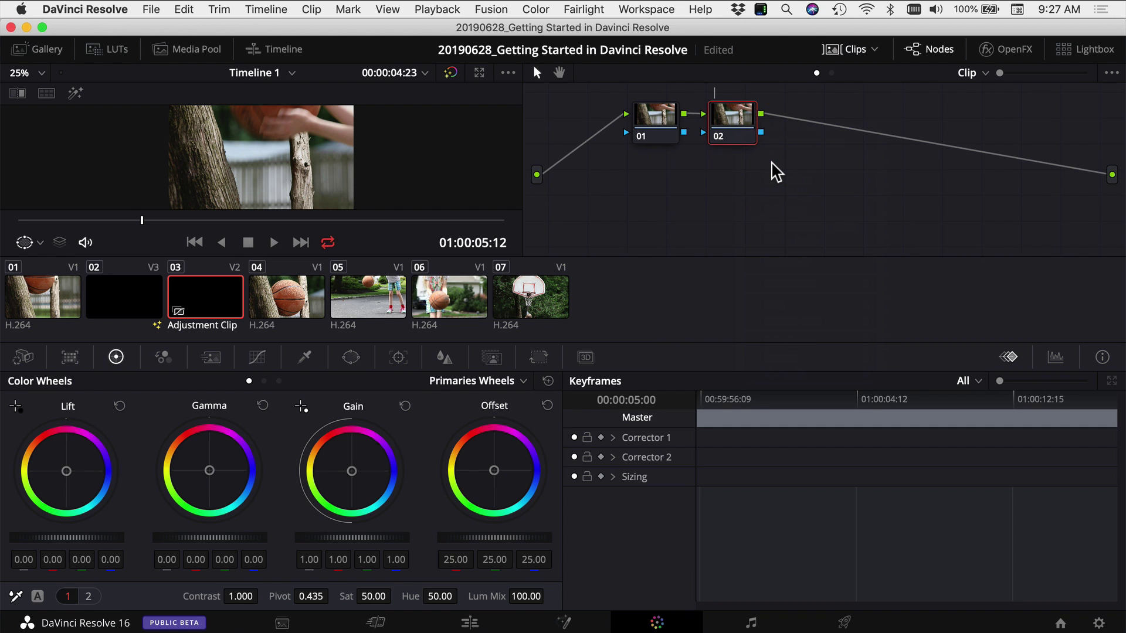
type("WB")
key("Return")
- Set the WB node's white balance by sampling the pale fence area between the tree trunks with the white balance picker
scroll(285, 158, "up", 1)
scroll(285, 157, "up", 6)
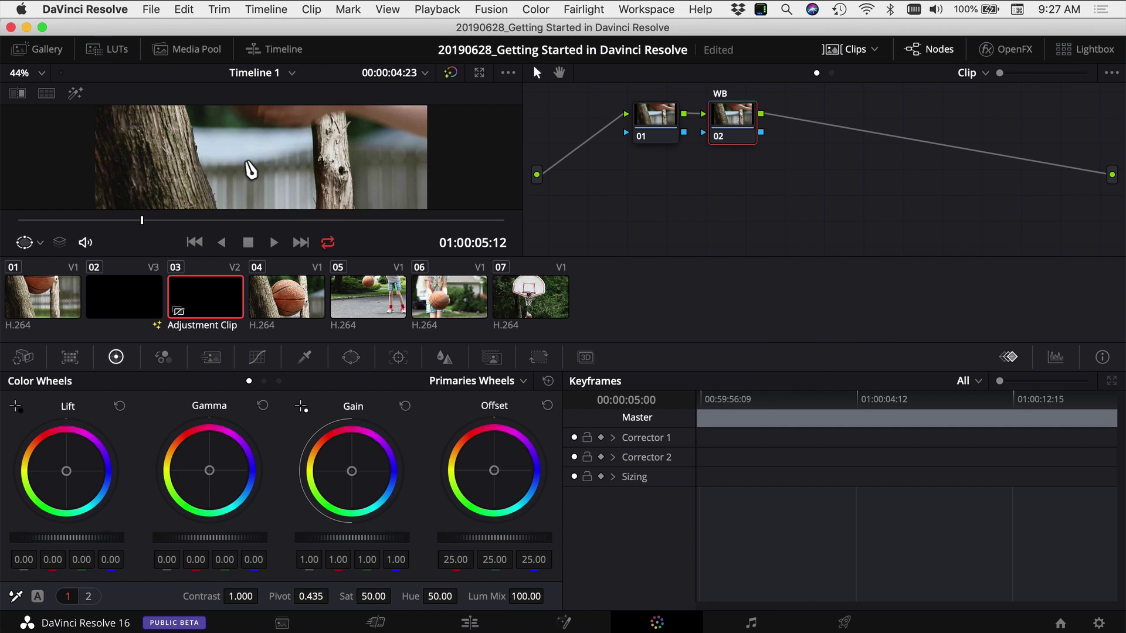
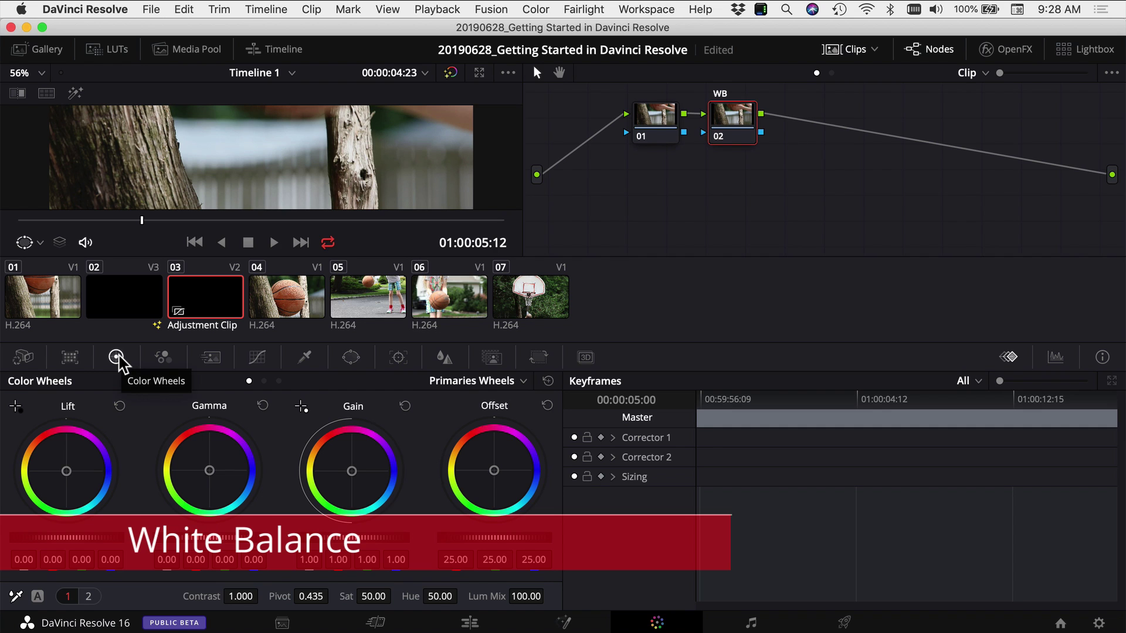
left_click(117, 357)
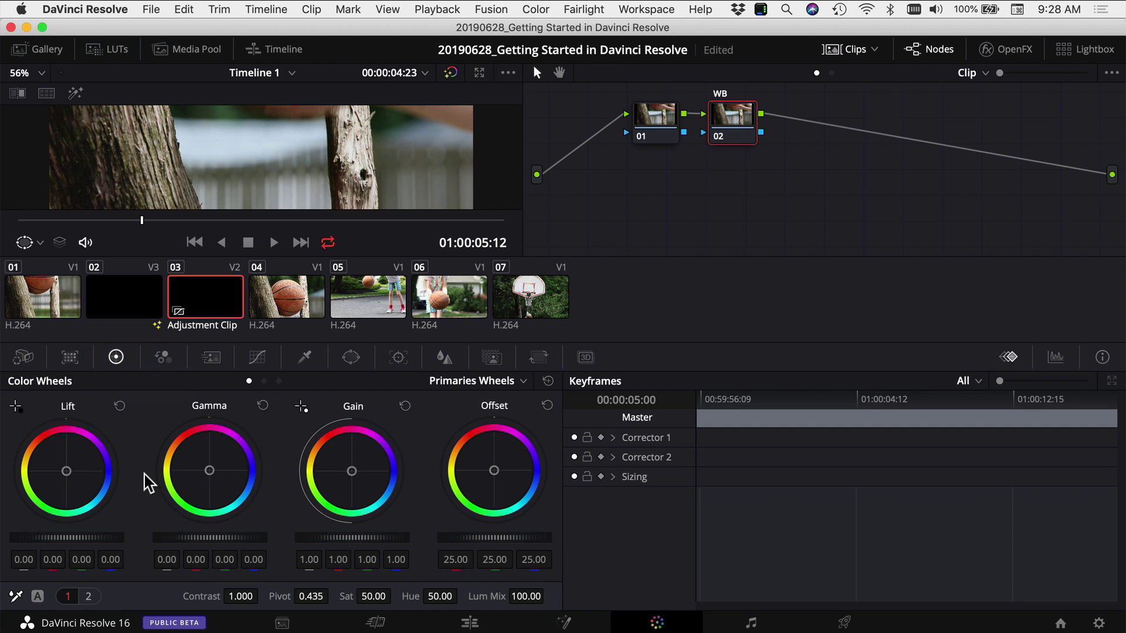
left_click(15, 598)
left_click(238, 155)
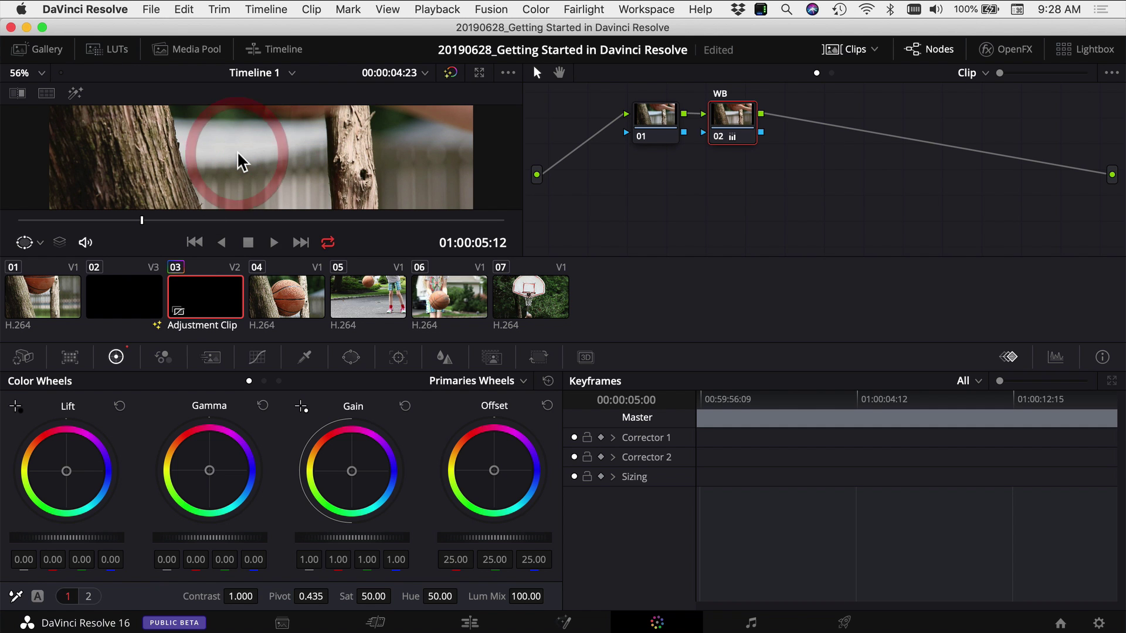
scroll(328, 171, "down", 5)
scroll(325, 171, "down", 1)
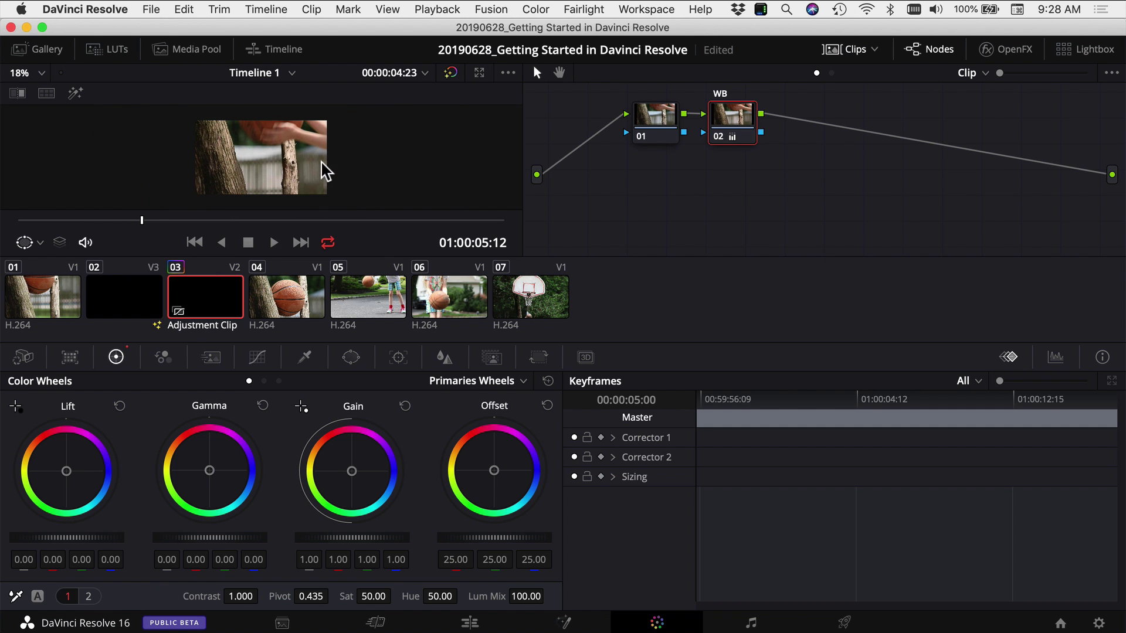
- Play the timeline to the bouncing basketball shot at 01:00:08:03 and hide the clip thumbnails to enlarge the viewer
key("space")
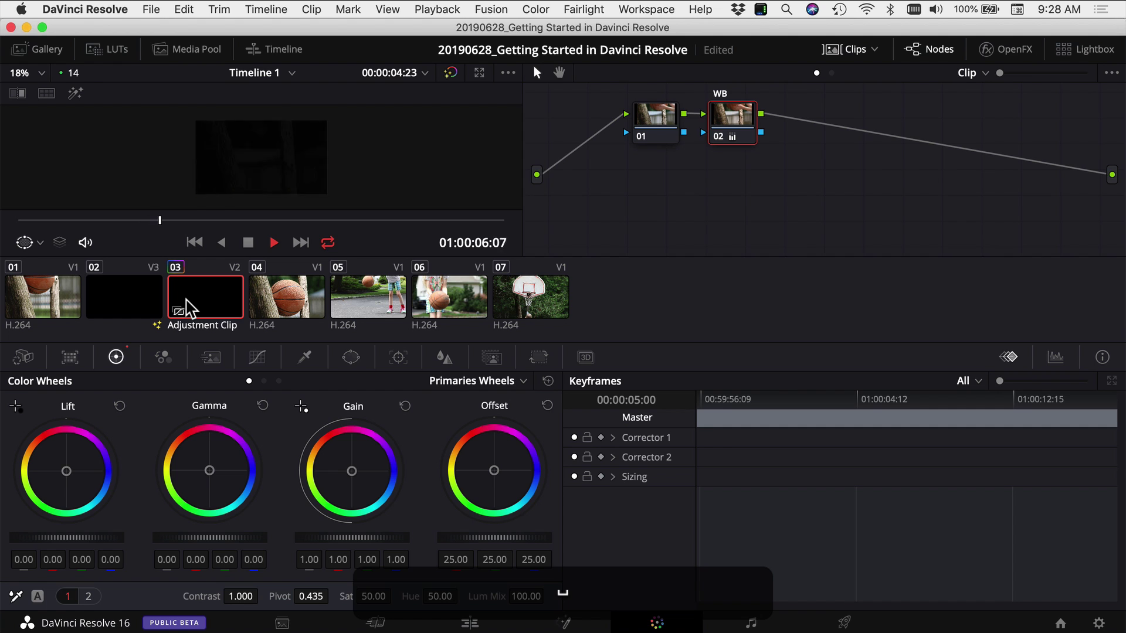
key("space")
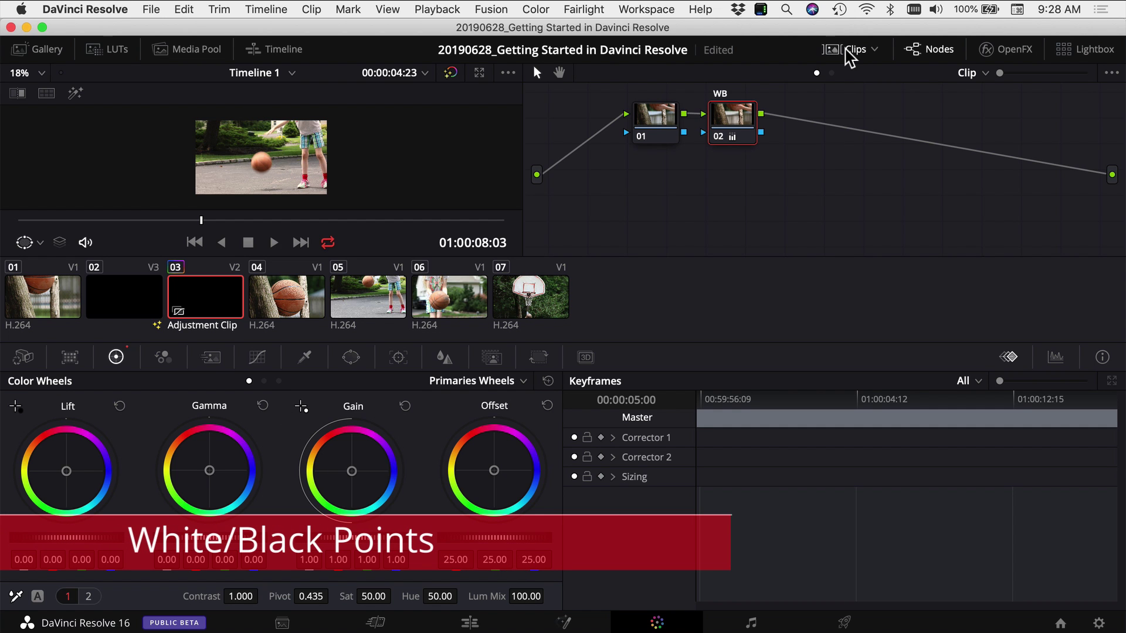
left_click(848, 56)
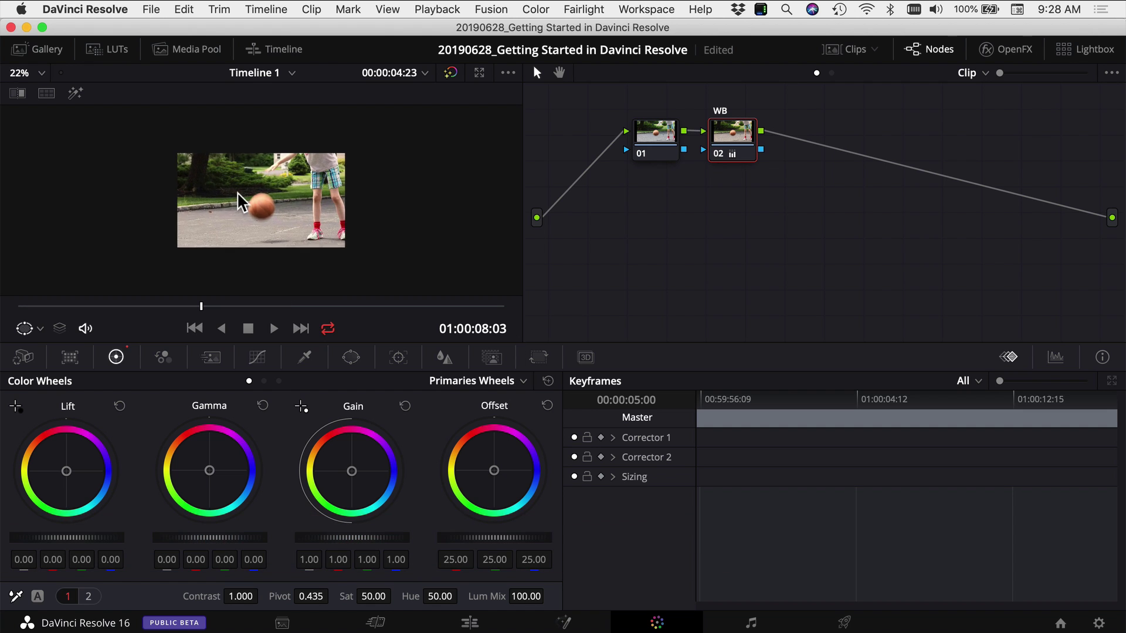
scroll(233, 194, "up", 5)
scroll(231, 196, "down", 3)
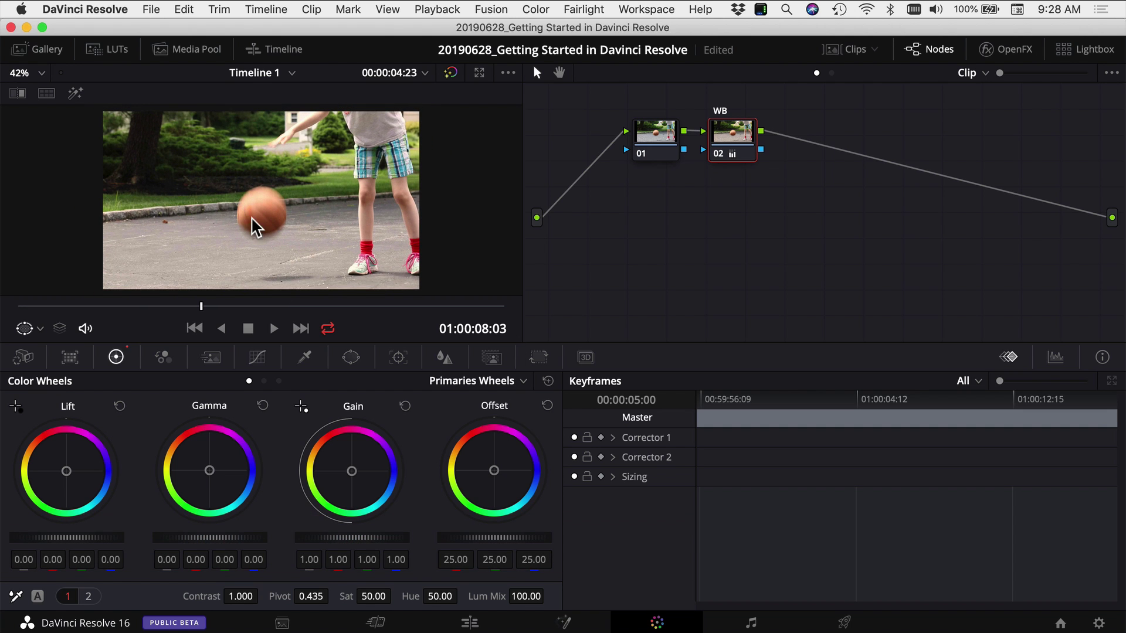
- Add a serial node after the WB node and label it "White/Blk"
key("super+z")
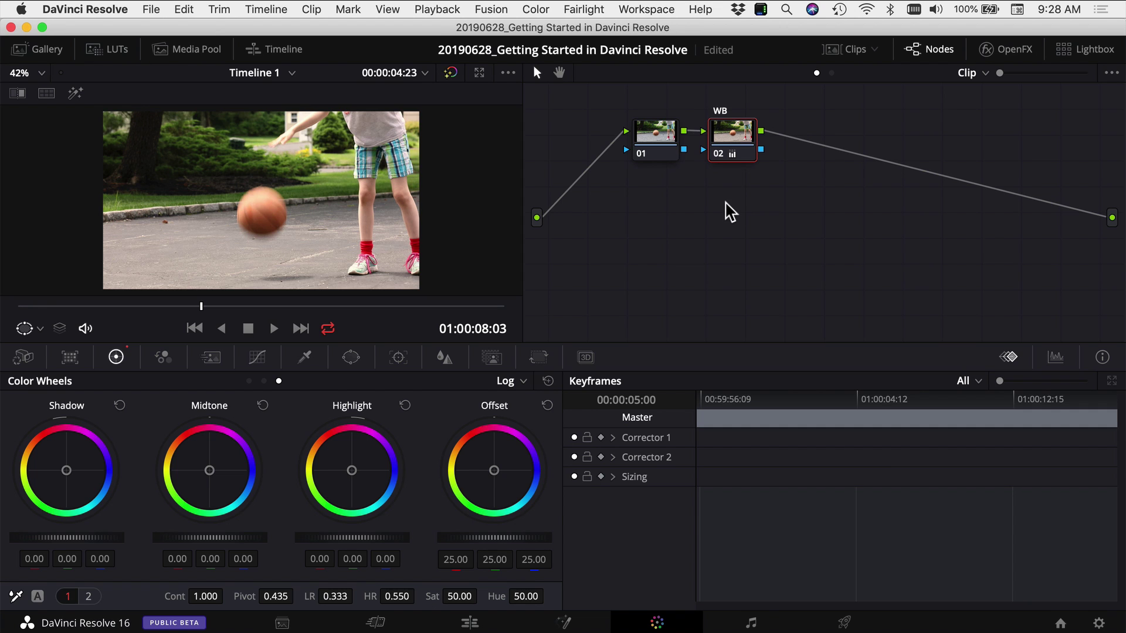
key("alt")
key("alt+s")
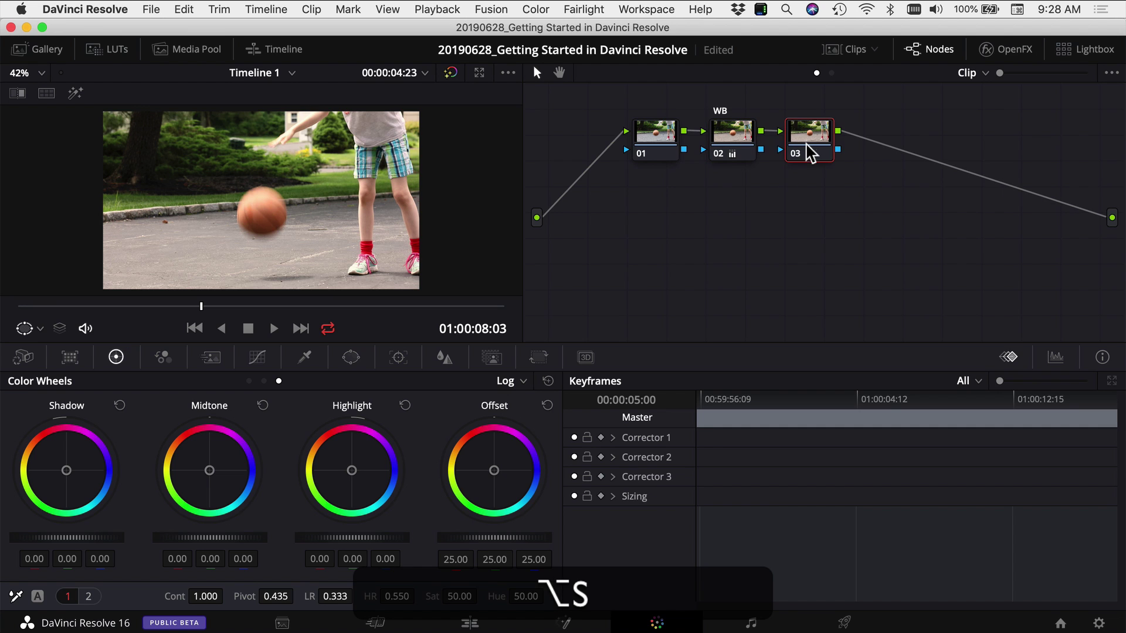
right_click(805, 128)
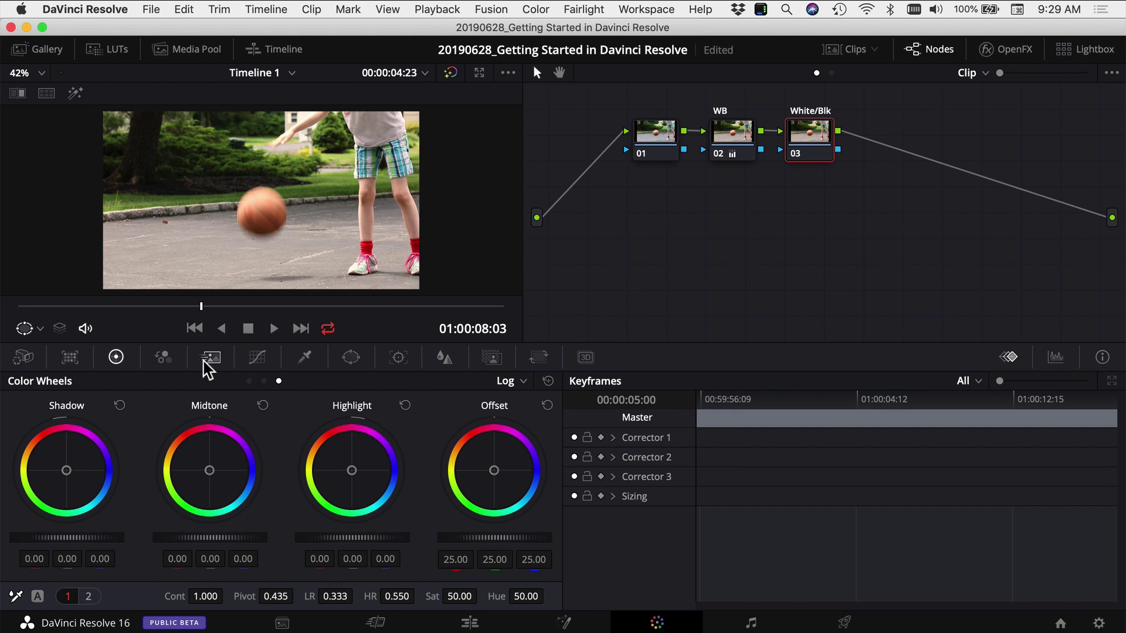
- Look at the Primaries Wheels, Primaries Bars and Log modes of the Color Wheels and return to Primaries Wheels
left_click(116, 357)
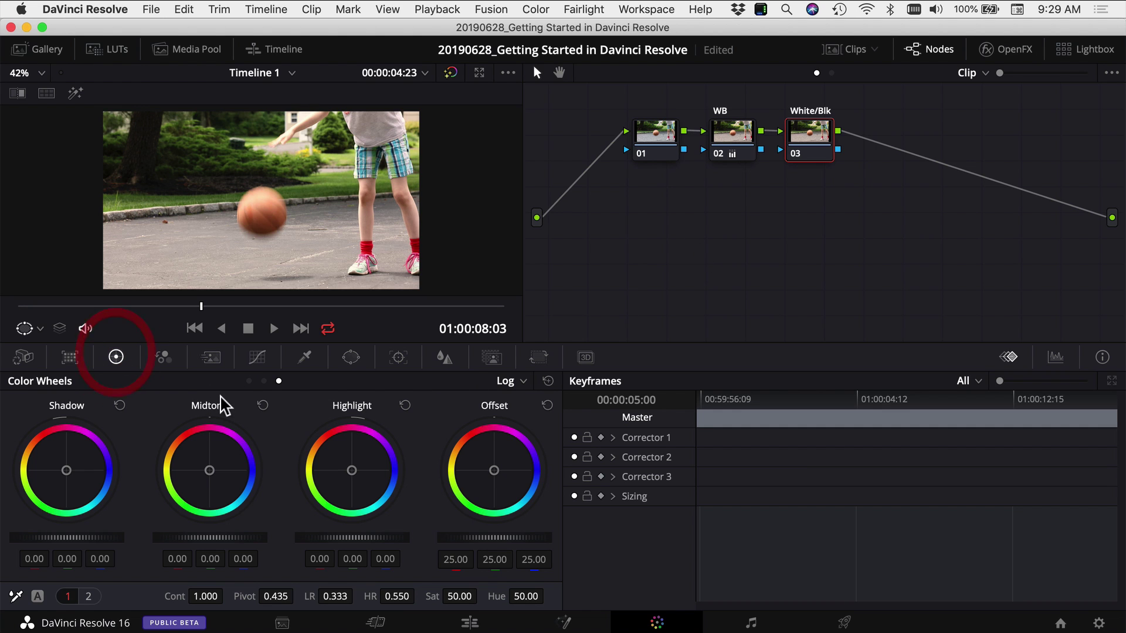
left_click(247, 381)
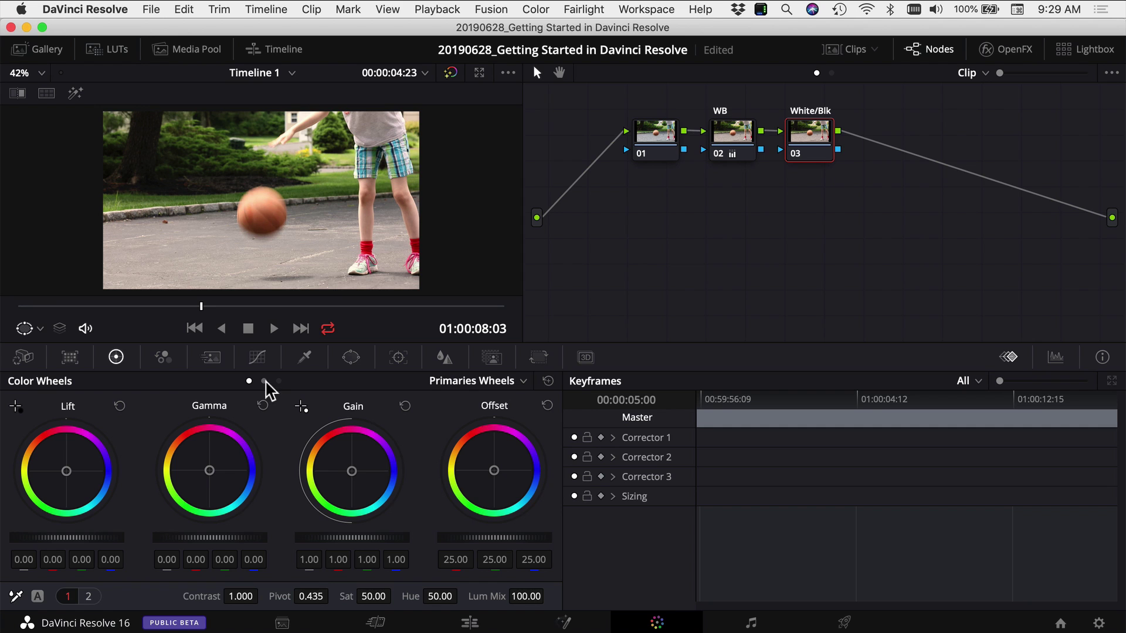
left_click(263, 381)
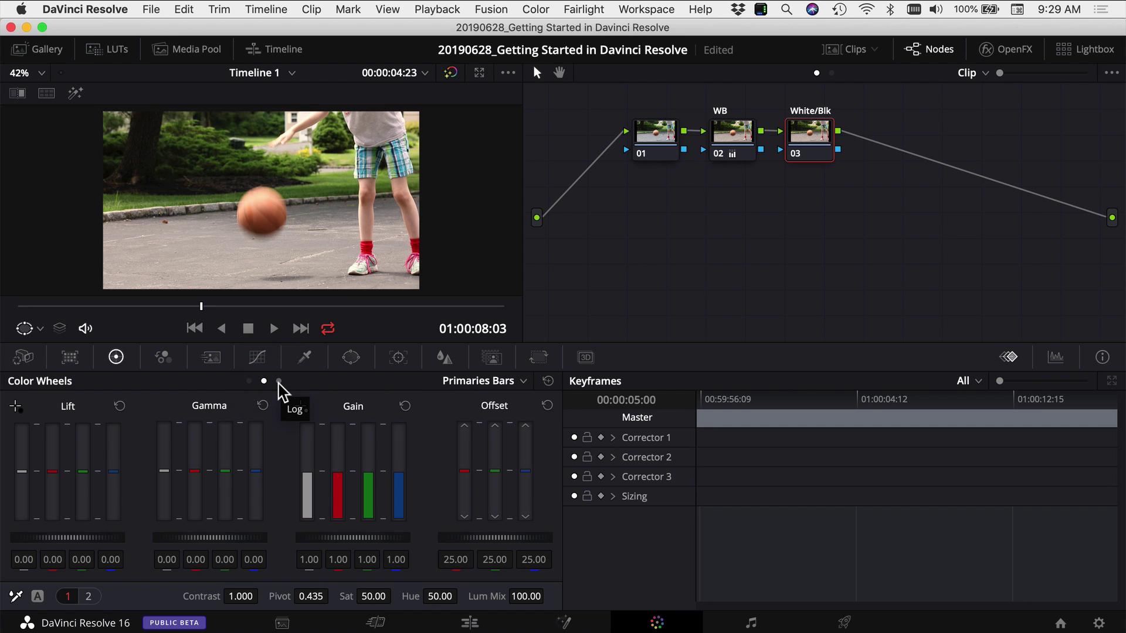
left_click(279, 381)
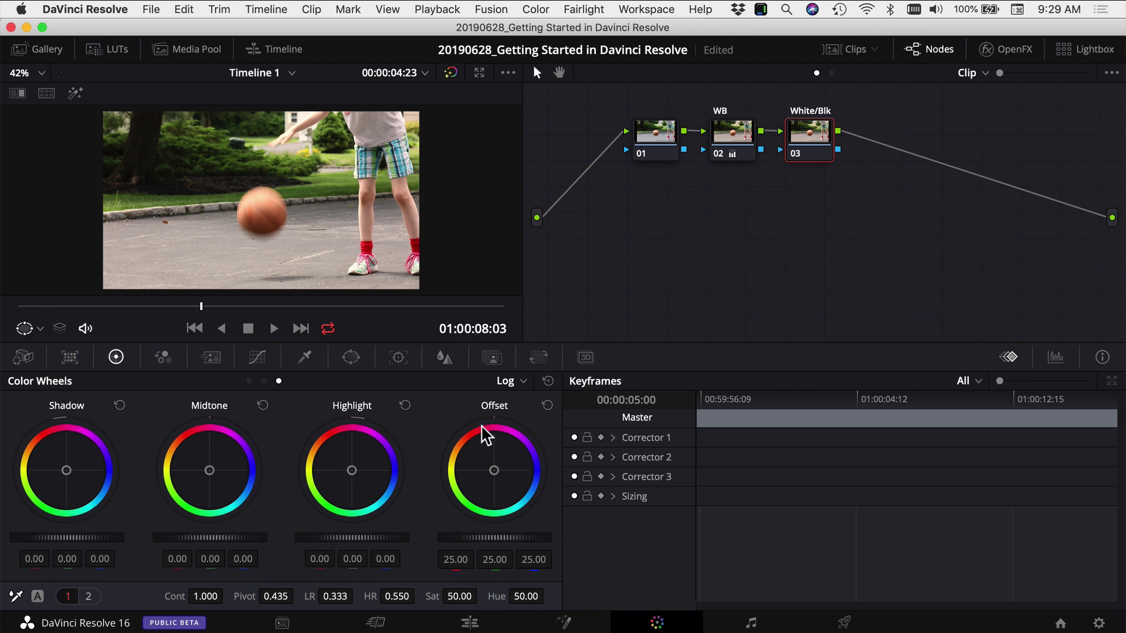
left_click(246, 382)
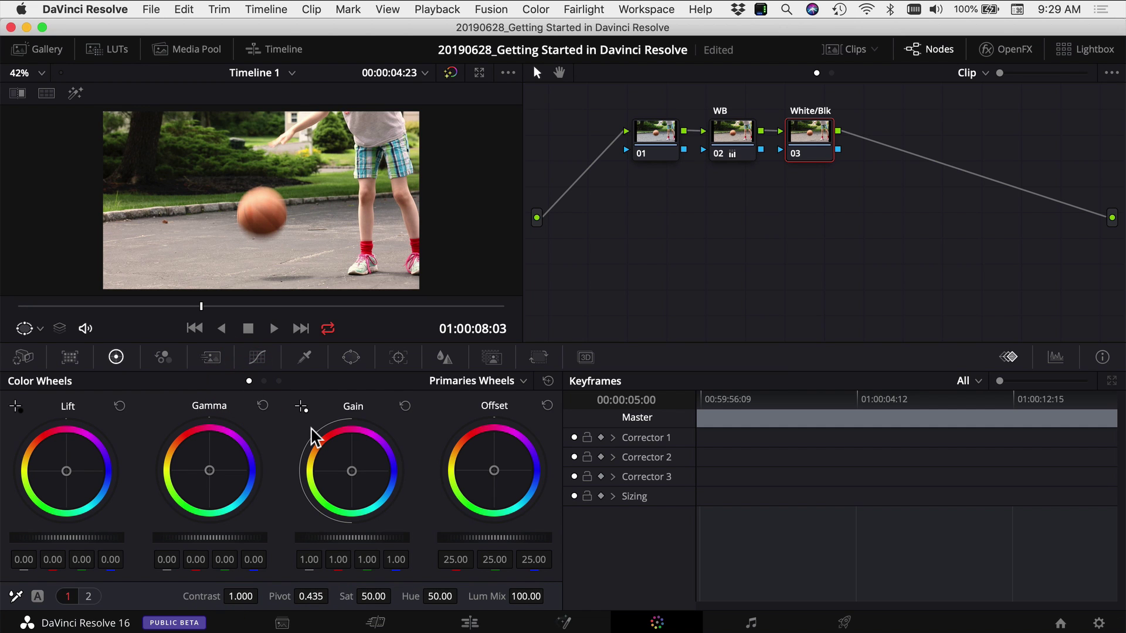
- Set the White/Blk node's white point from the child's light shirt and its black point from the dark tree trunk
left_click(301, 405)
left_click(402, 118)
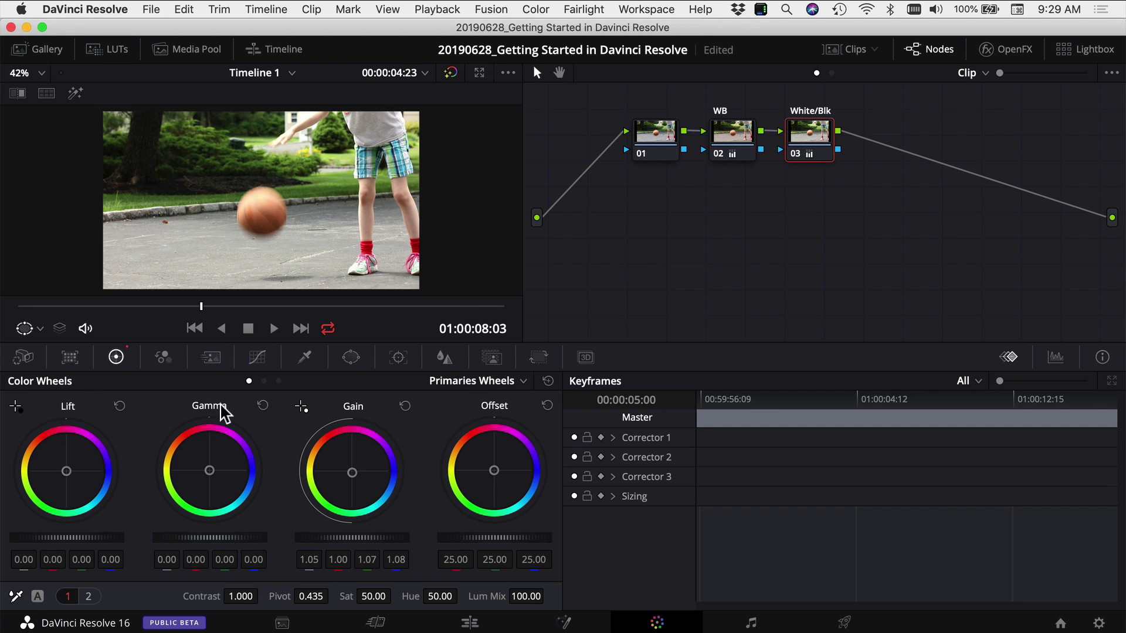
left_click(16, 406)
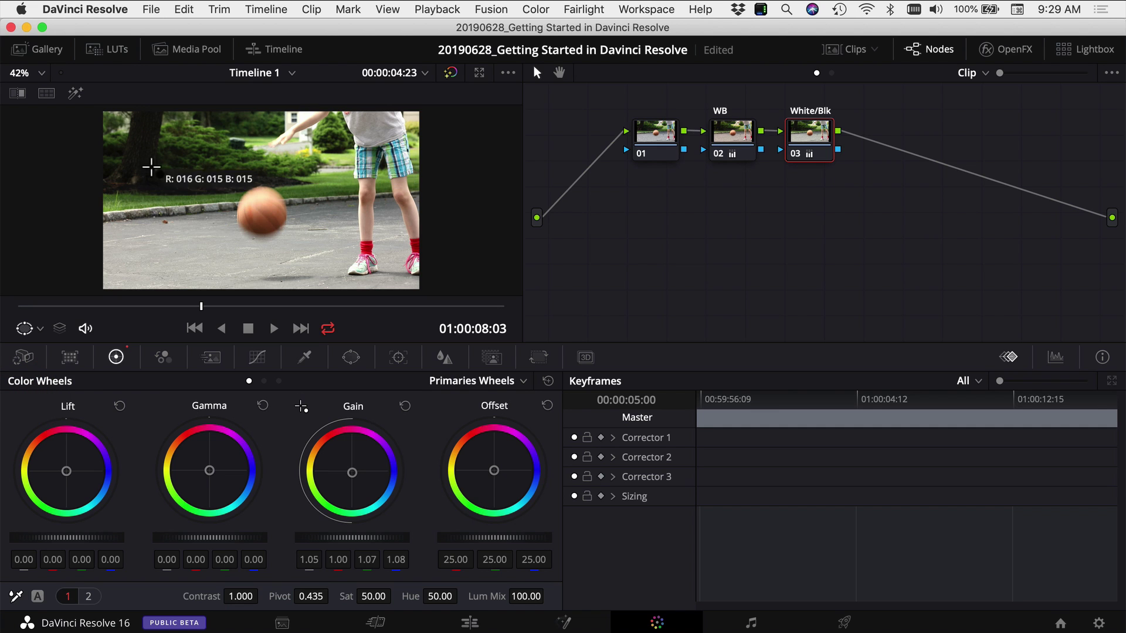
left_click(142, 145)
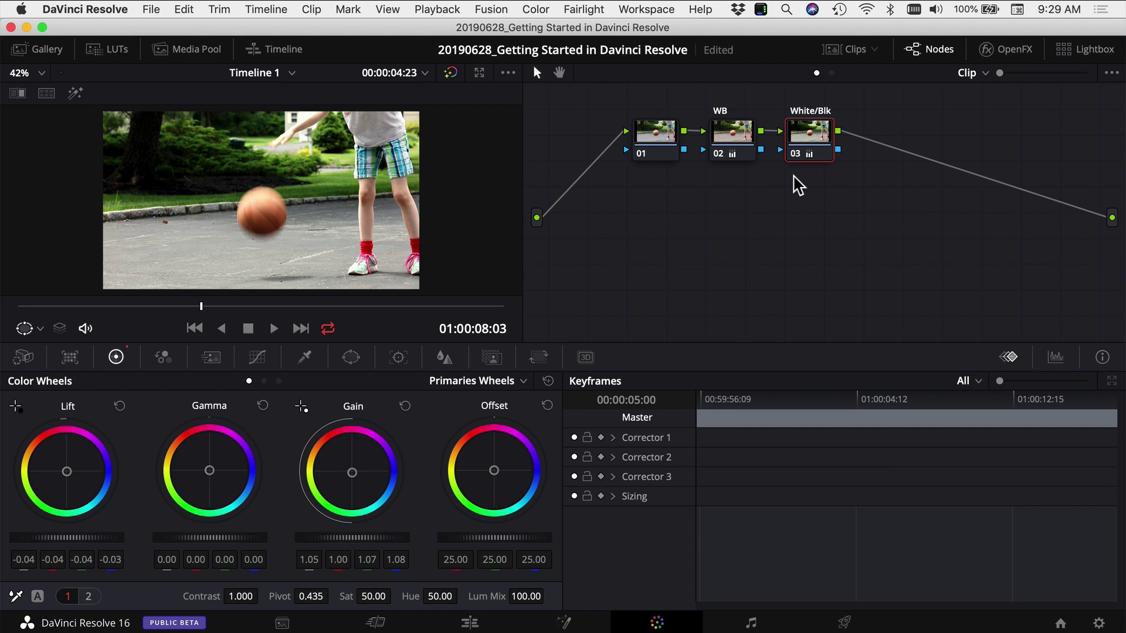
- Compare the image with and without the White/Blk node, and with all color grades bypassed
key("shift")
left_click(795, 155)
left_click(795, 155)
left_click(451, 73)
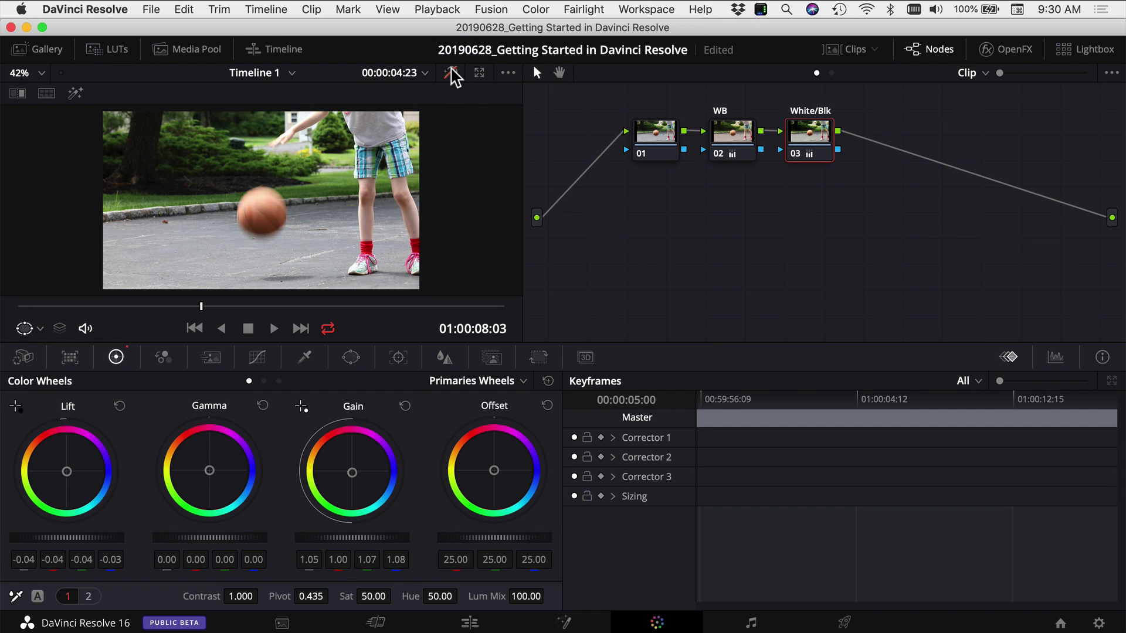
left_click(451, 73)
- Add a serial node after the White/Blk node and open its Custom curves
key("alt+s")
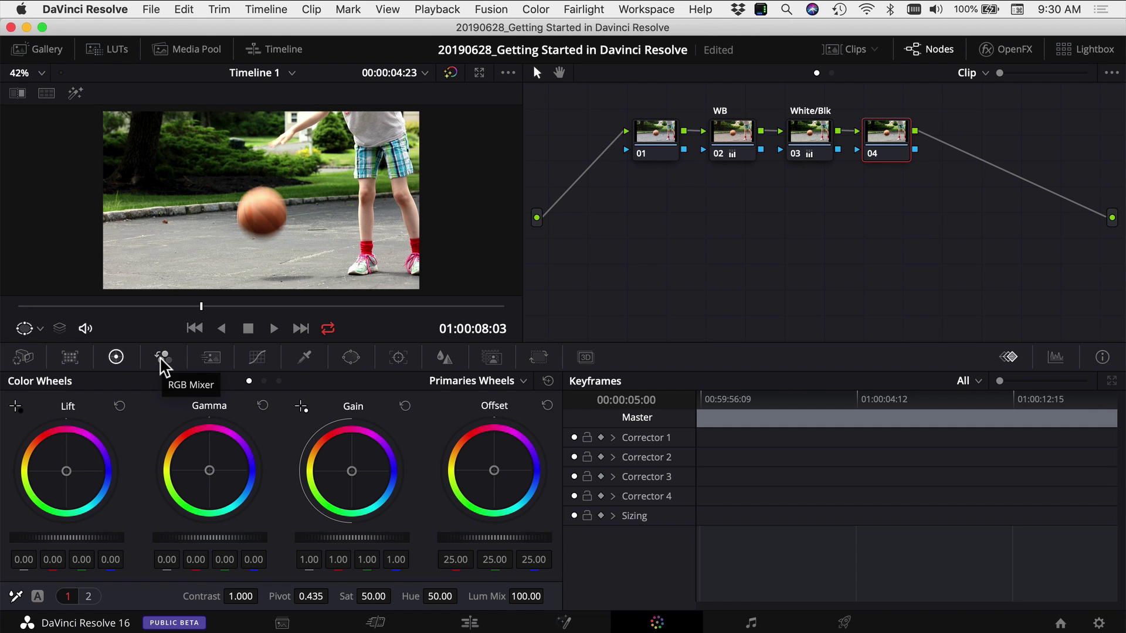
left_click(257, 358)
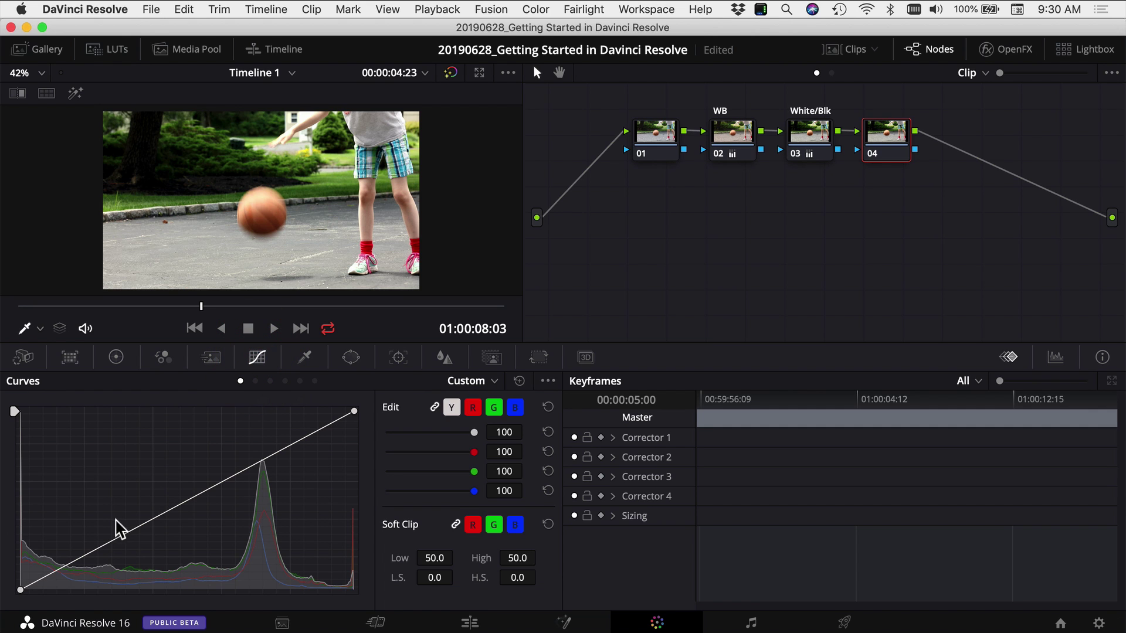
- Try an S-shaped contrast curve and a brighter highlight point on node 04's linked curve, undoing each adjustment
left_click_drag(91, 558, 98, 560)
left_click_drag(254, 469, 249, 456)
key("super+z")
key("super+z")
left_click_drag(80, 555, 227, 455)
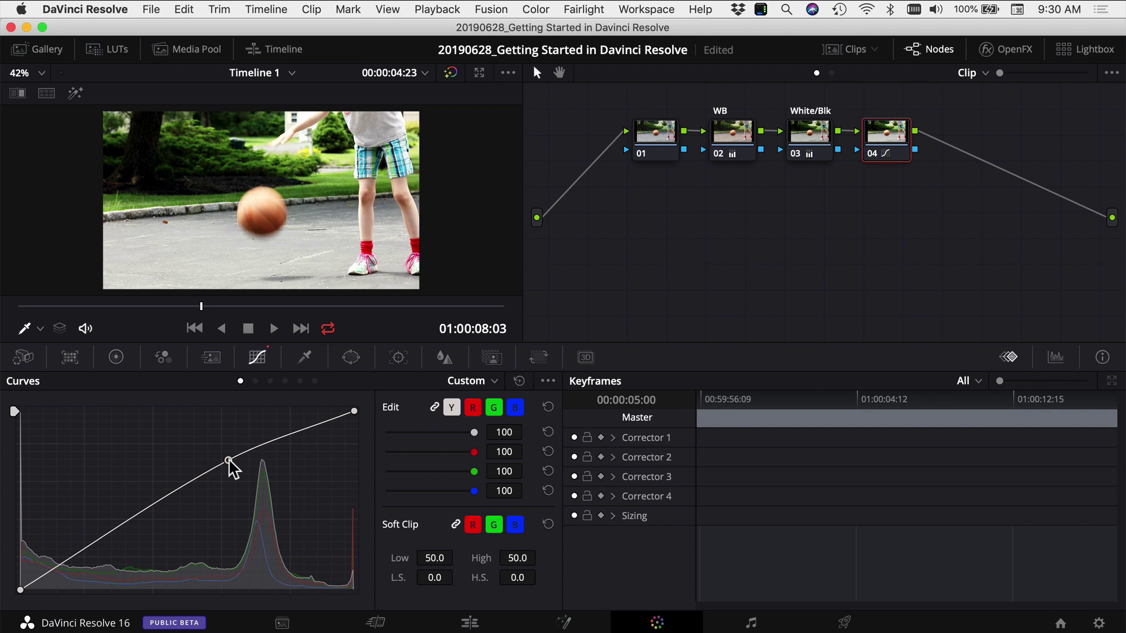
key("super+z")
- Isolate the individual color channels and try pulling the blue curve's highlights down on node 04, undoing the change
left_click(474, 407)
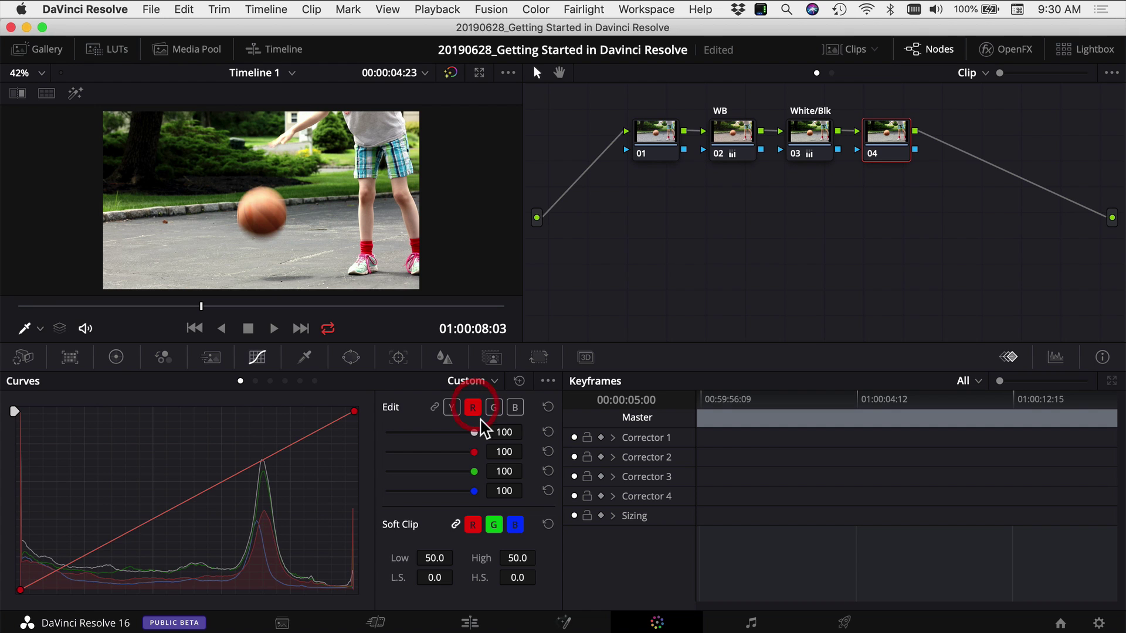
left_click(494, 407)
left_click(515, 406)
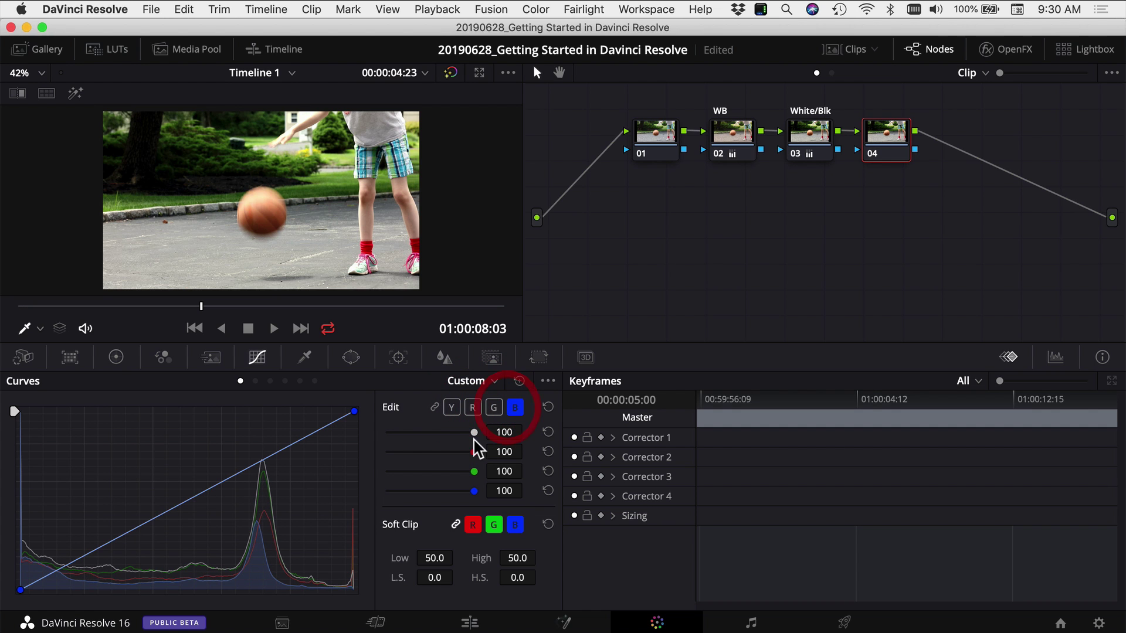
left_click_drag(284, 449, 288, 497)
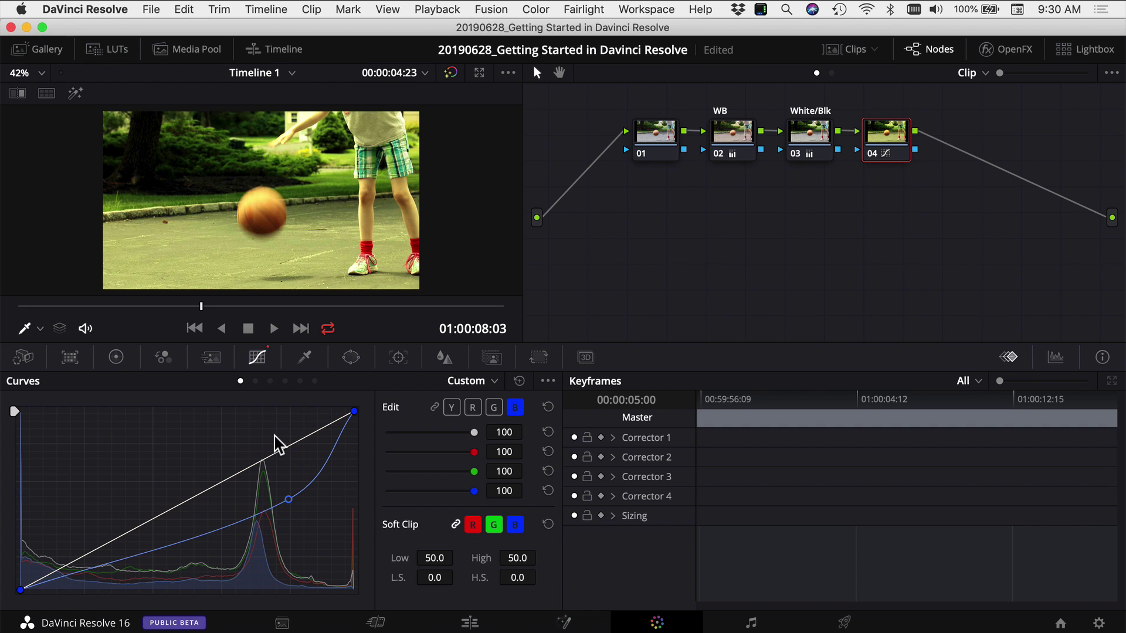
key("super+z")
- Look through the separate green, red and blue channel curves and return to editing all channels linked
left_click(494, 407)
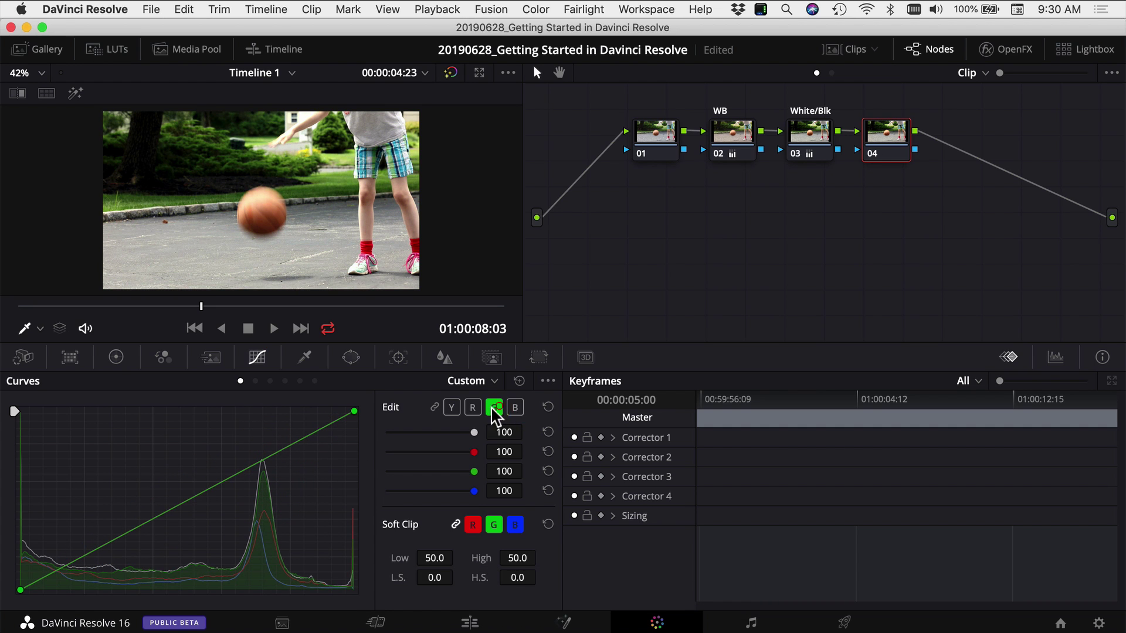
left_click(472, 407)
left_click(515, 406)
left_click(494, 407)
left_click(452, 406)
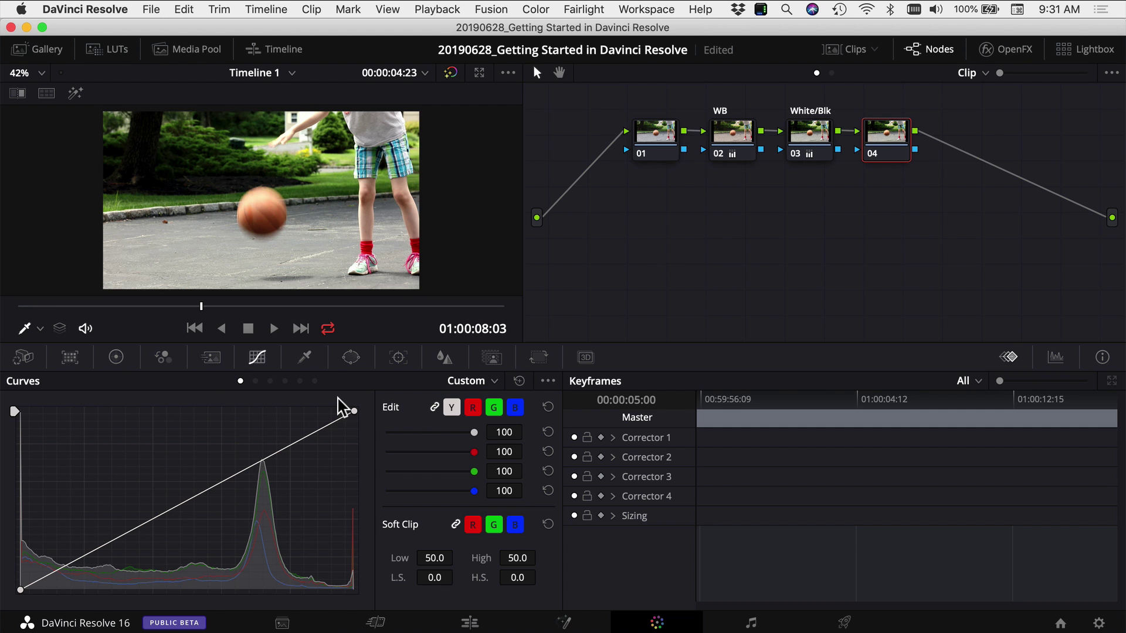
- Look through the Hue Vs Hue, Hue Vs Sat, Hue Vs Lum and Sat Vs Sat curves
left_click(255, 381)
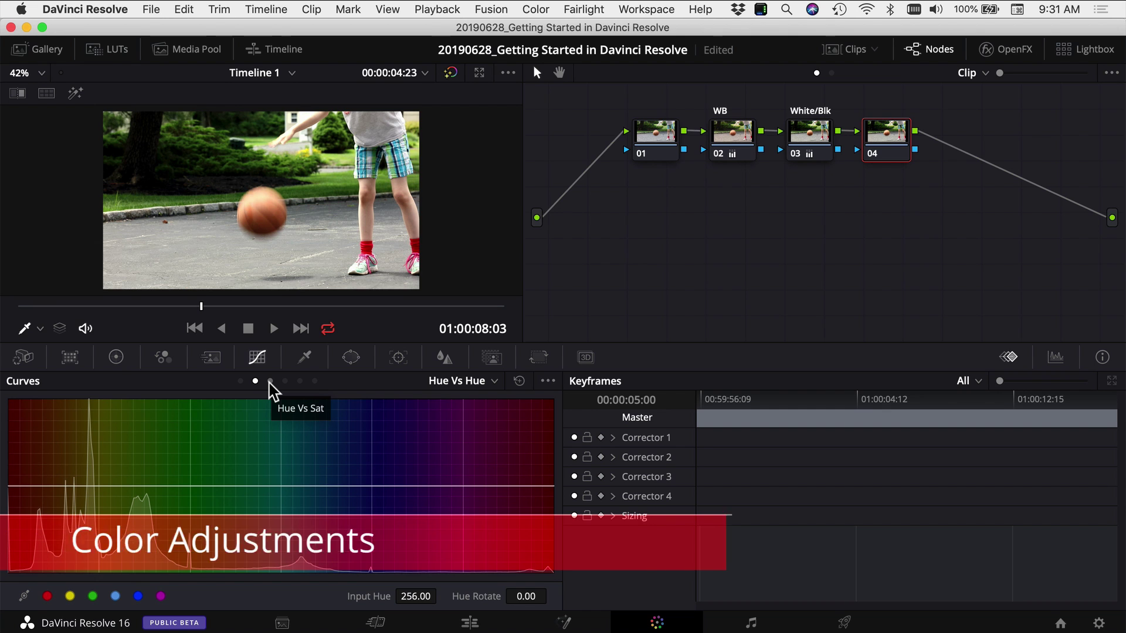
left_click(270, 382)
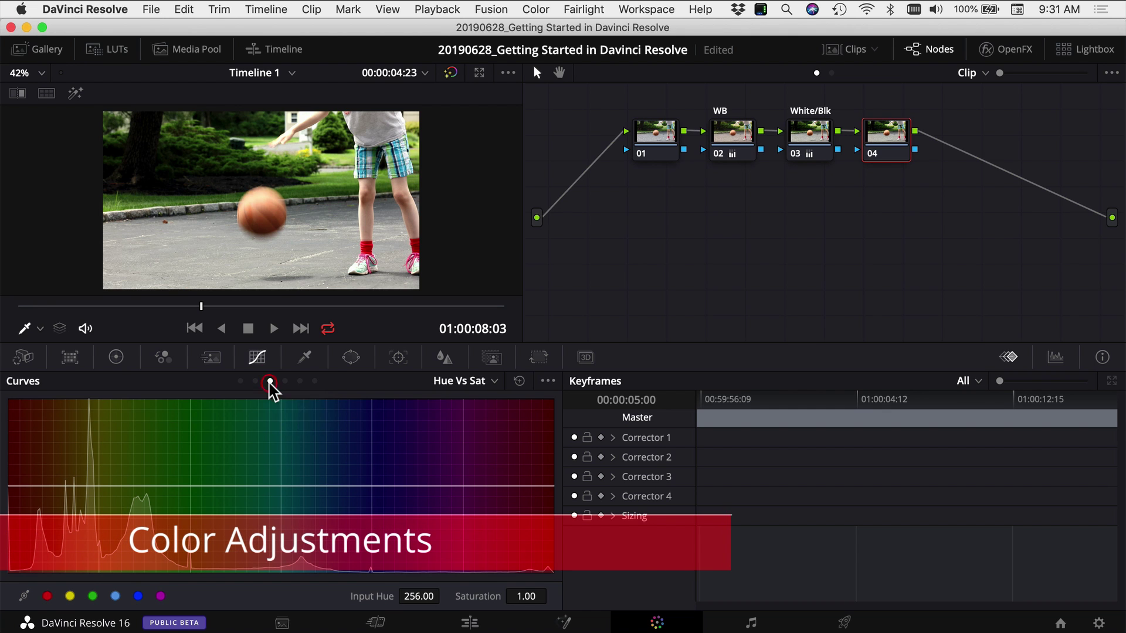
left_click(285, 381)
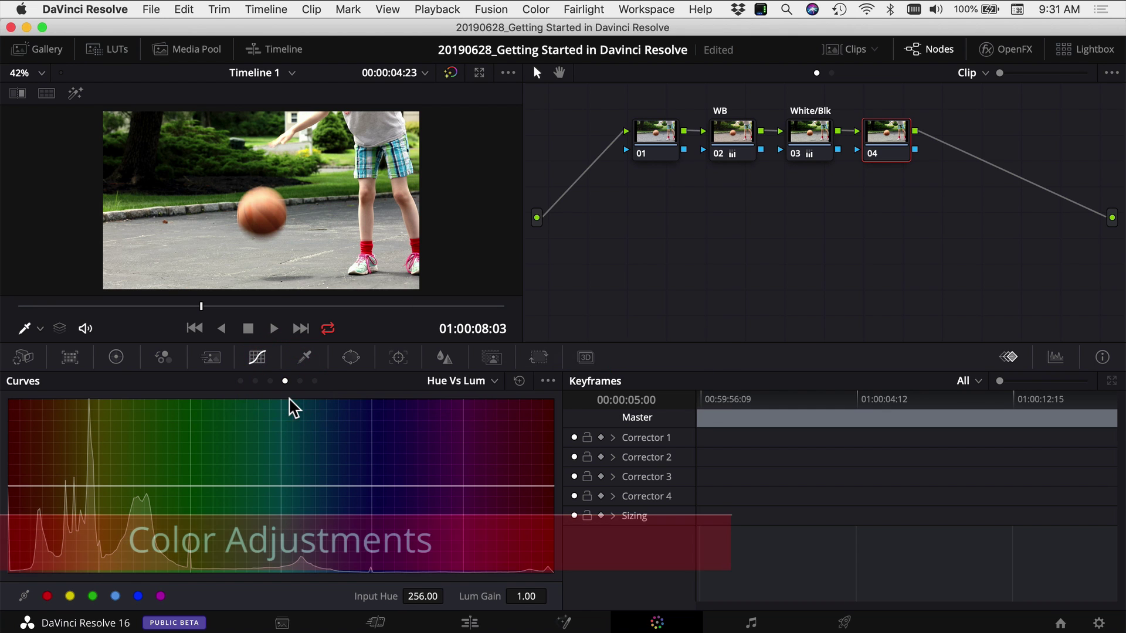
left_click(299, 381)
left_click(315, 381)
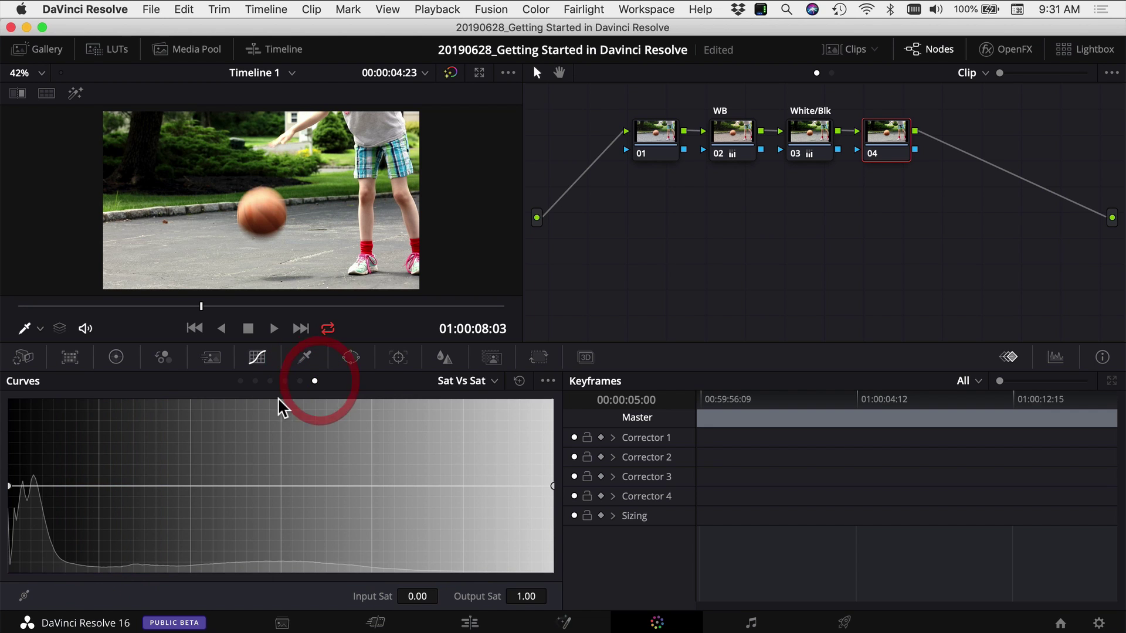
- Try raising the saturation of the green trees with the Hue Vs Sat curve on node 04, undoing the change
left_click(270, 381)
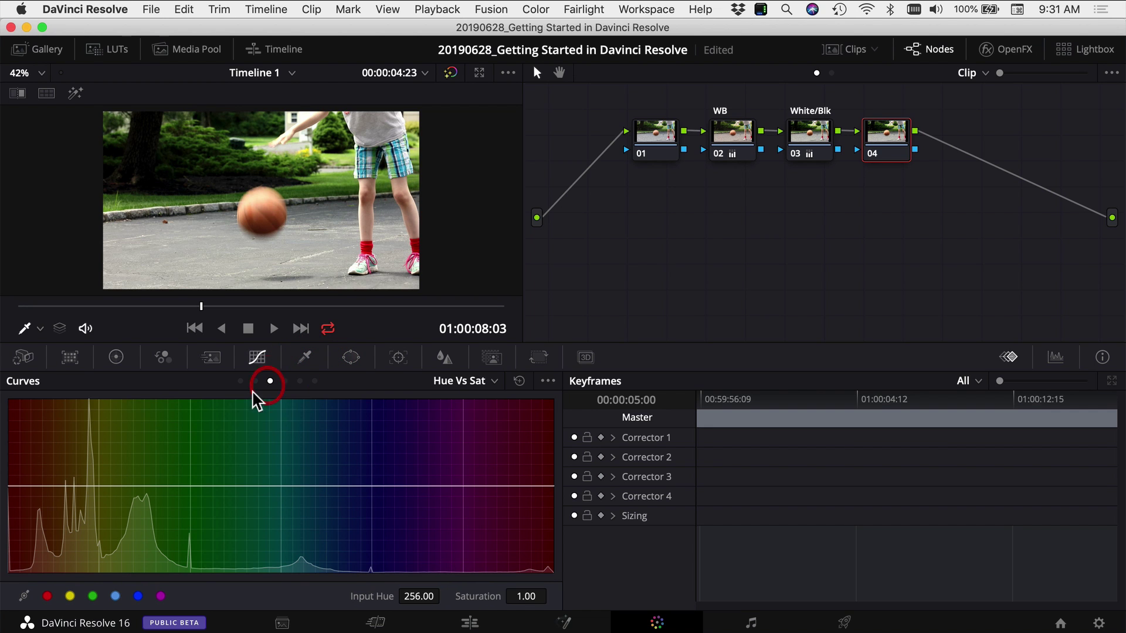
left_click(338, 178)
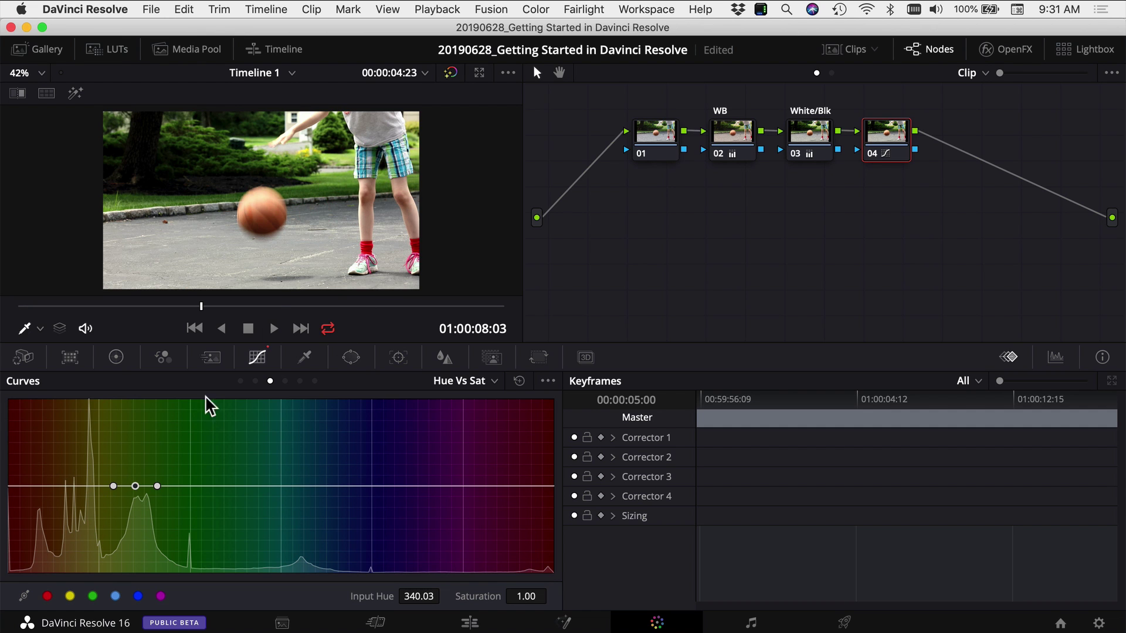
mouse_move(134, 485)
left_mouse_down()
mouse_move(111, 615)
mouse_move(114, 332)
mouse_move(125, 470)
left_mouse_up()
key("super+z")
key("super+z")
- Look at the HSL Qualifier, and add a circular power window around the basketball on node 04 with Soft 1 at about 5.95
left_click(305, 359)
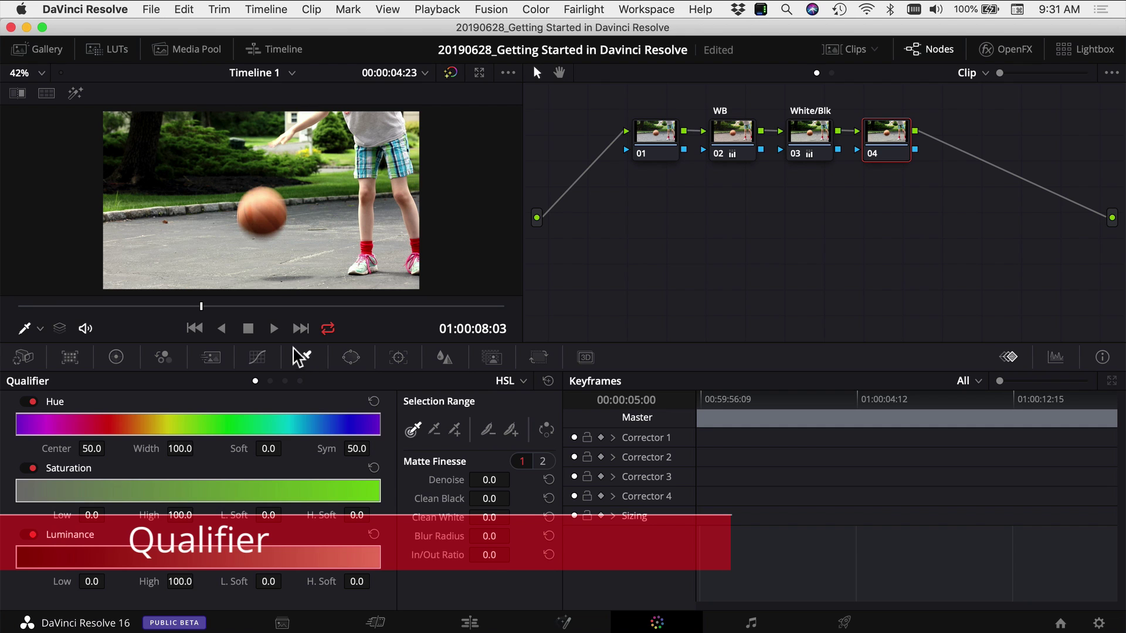
left_click(164, 252)
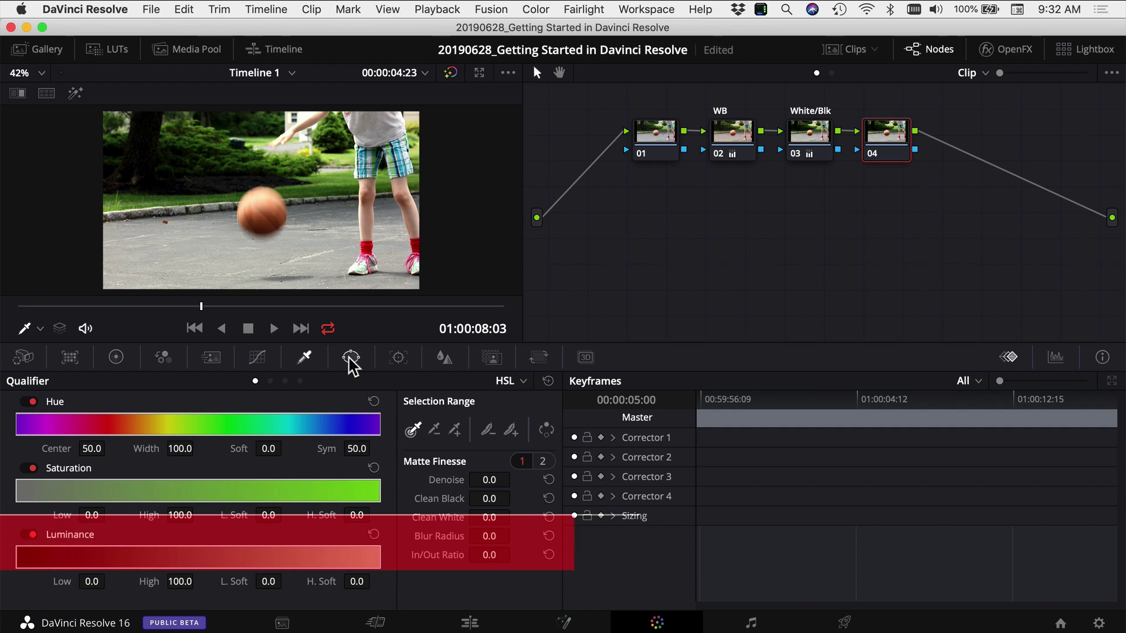
left_click(351, 357)
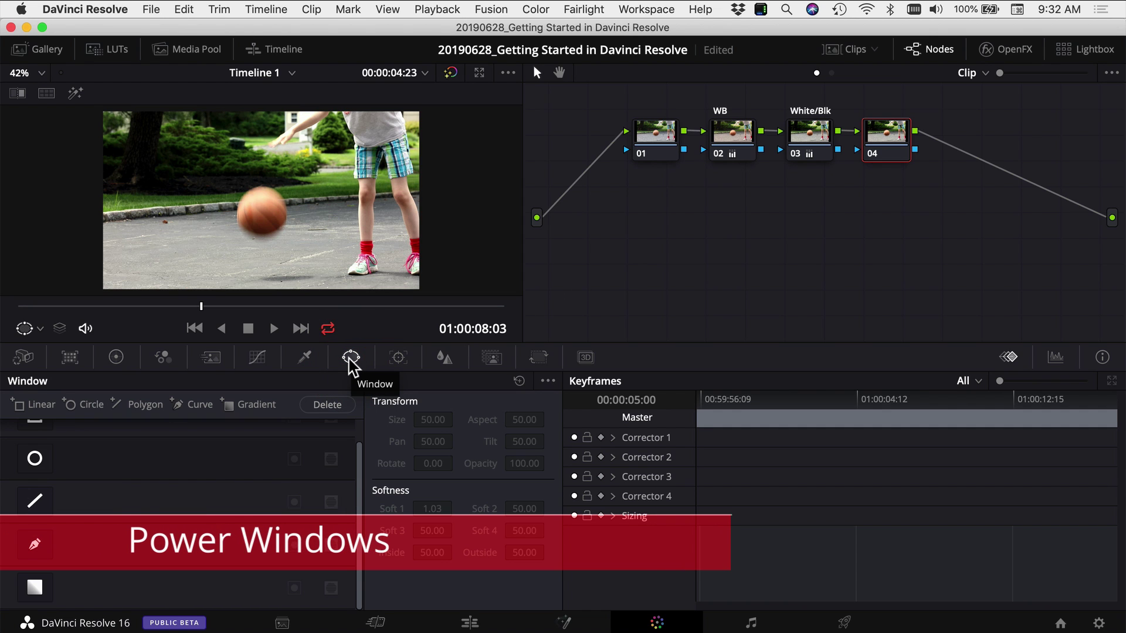
left_click(35, 458)
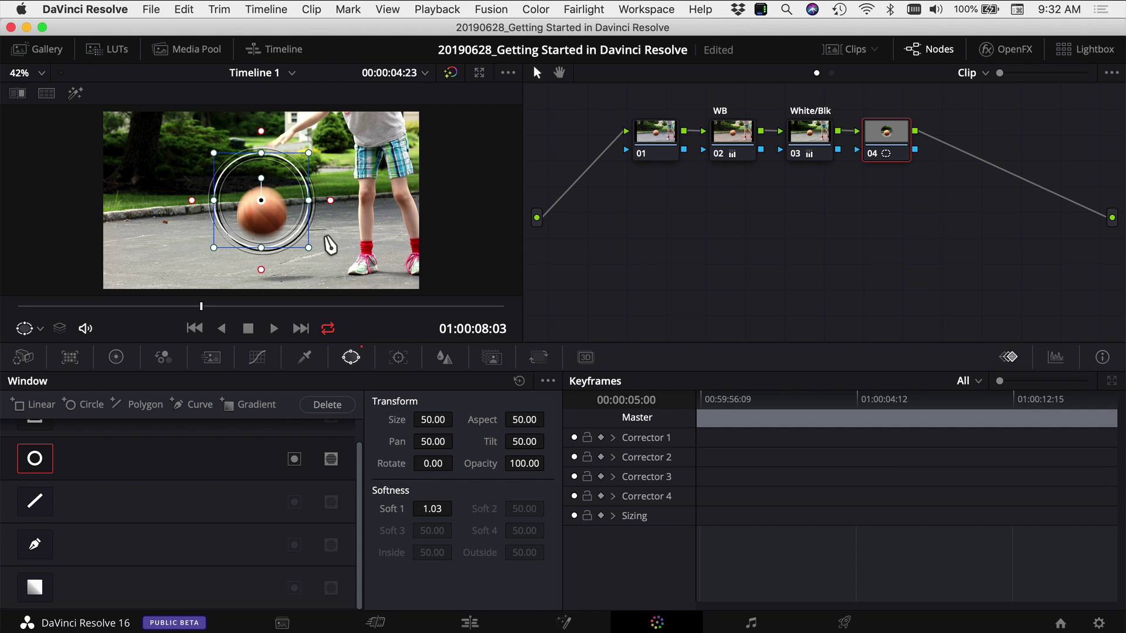
mouse_move(261, 270)
left_mouse_down()
mouse_move(259, 284)
mouse_move(251, 276)
left_mouse_up()
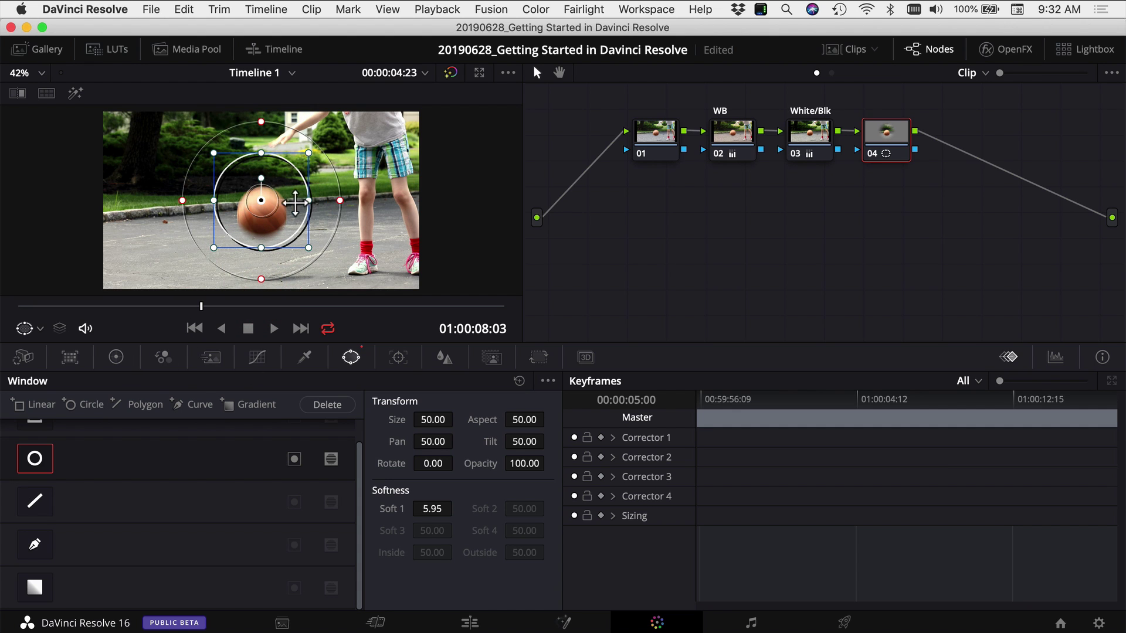
- Try darkening the area inside the circular window with a midtone point on the custom curve, removing the point again
left_click(258, 357)
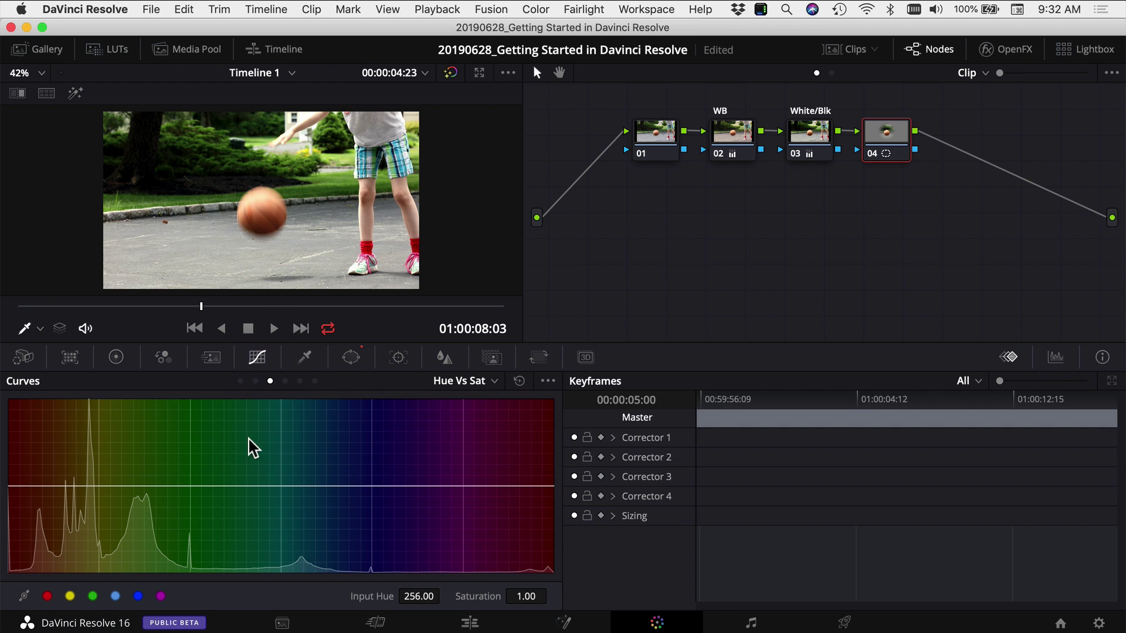
left_click(240, 381)
left_click_drag(200, 495, 214, 532)
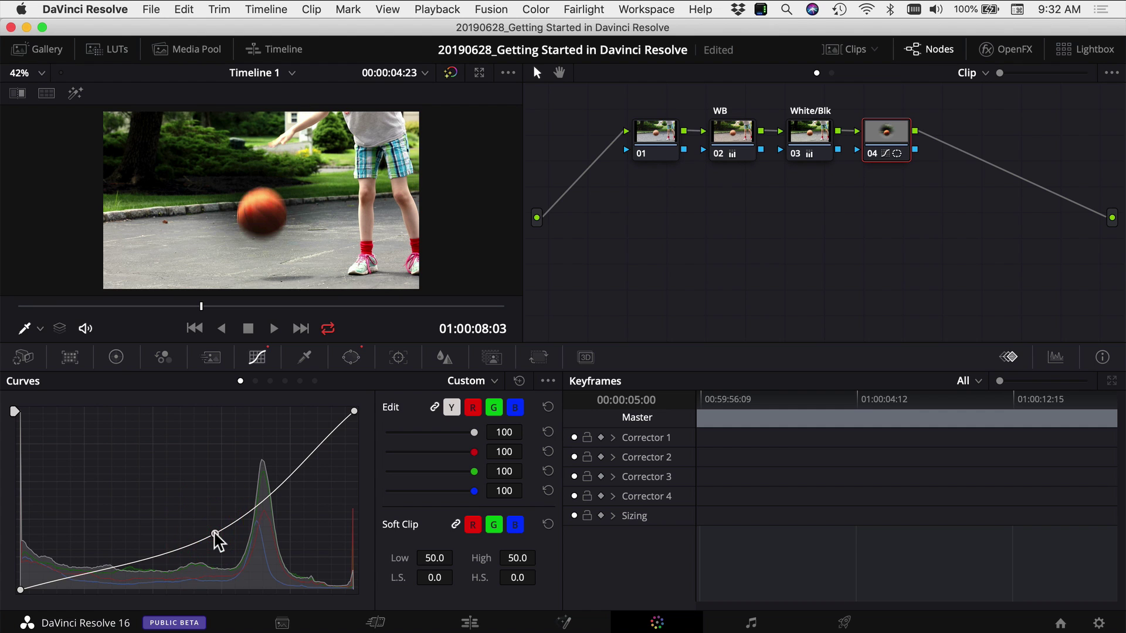
right_click(215, 537)
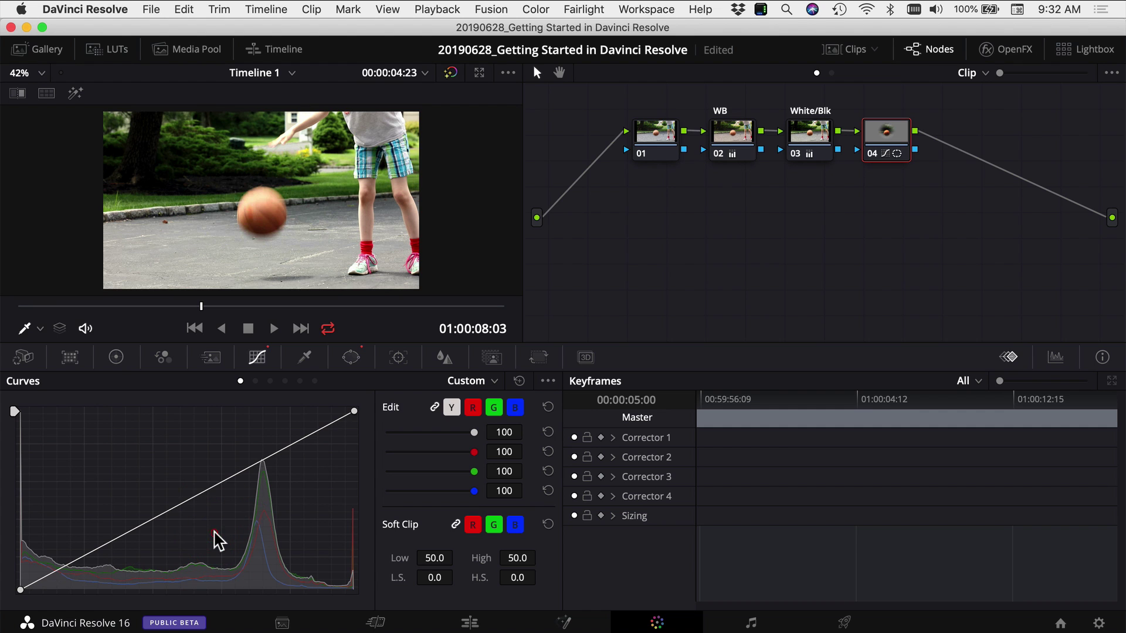
- Shift the circular power window slightly down over the basketball, to a Tilt of about 49.93
left_click(351, 357)
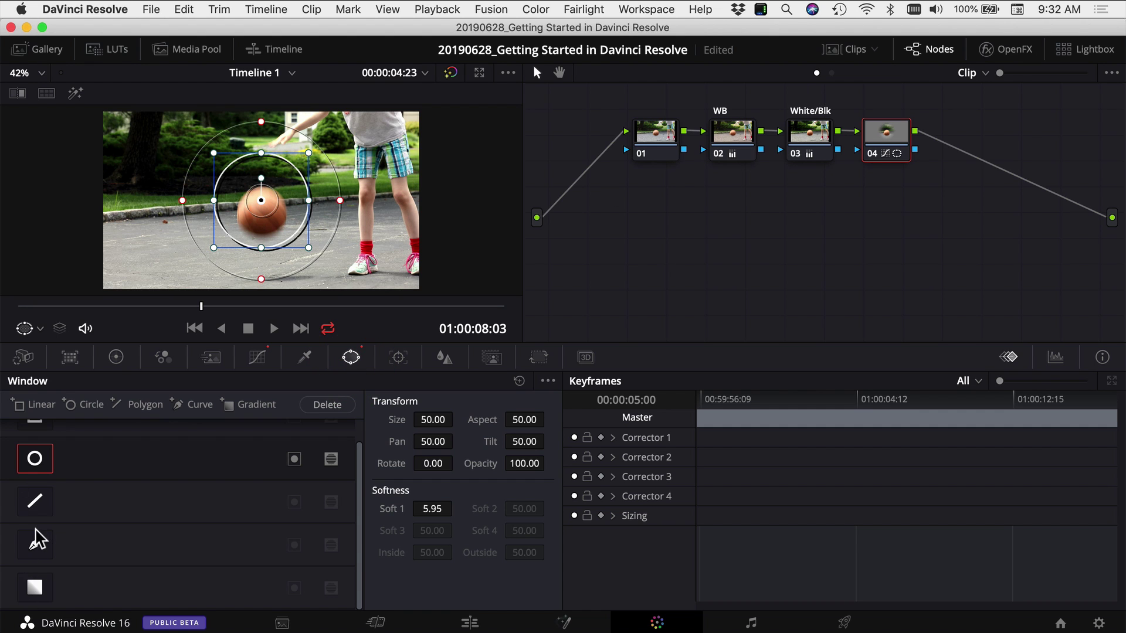
scroll(36, 540, "up", 1)
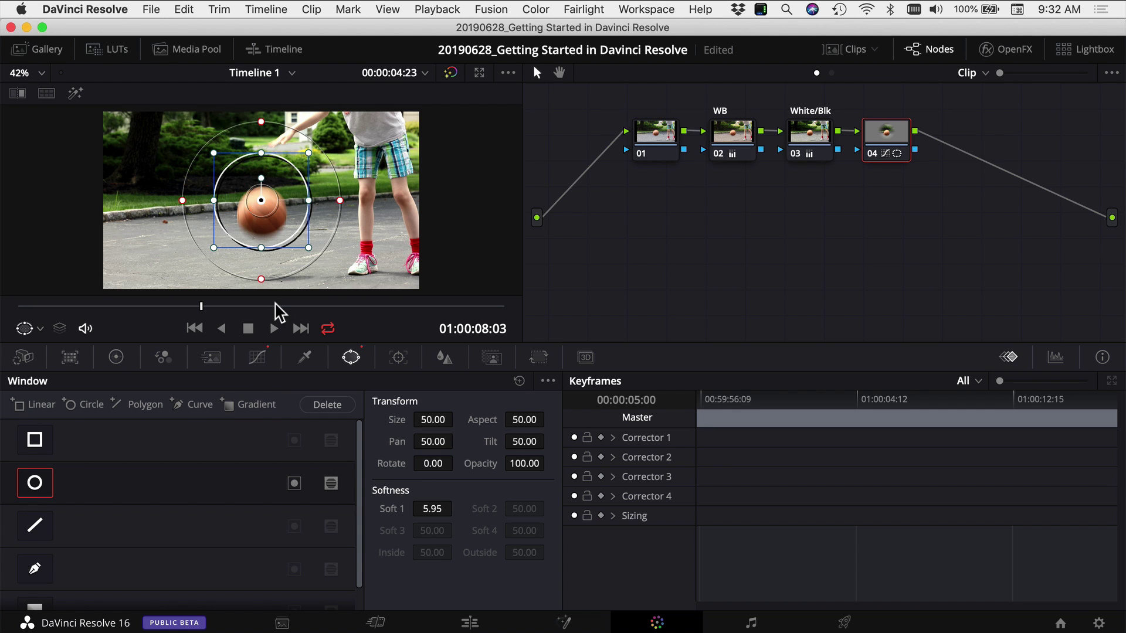
mouse_move(261, 200)
left_mouse_down()
mouse_move(259, 254)
mouse_move(261, 203)
left_mouse_up()
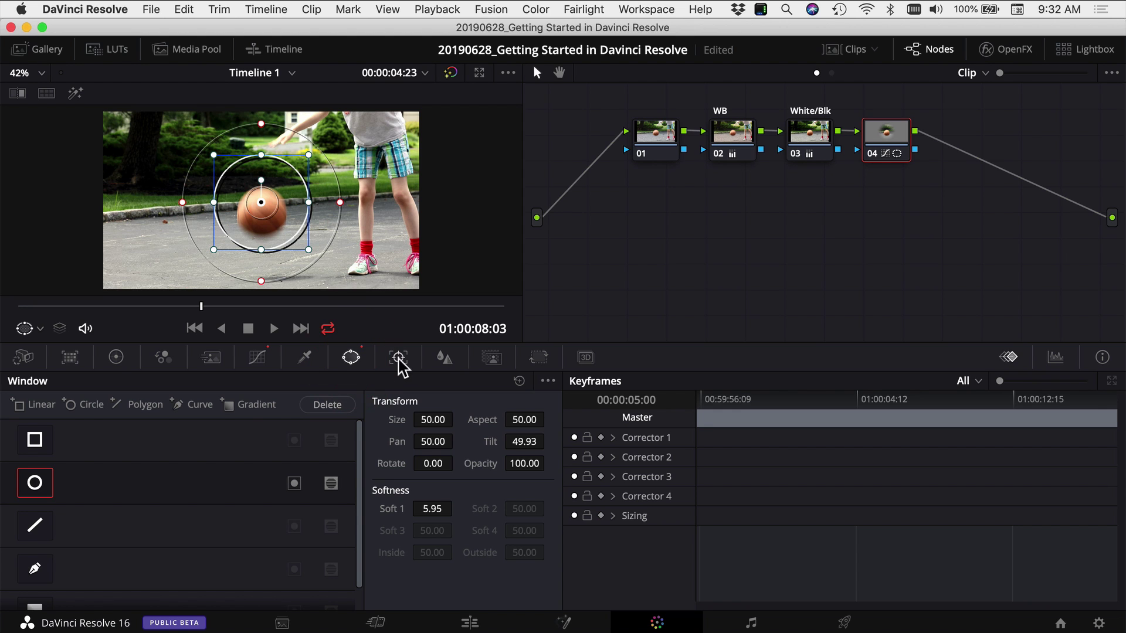
- Switch the Tracker to Stabilizer mode and select clip 01 with the playhead at its start
left_click(398, 357)
left_click(466, 382)
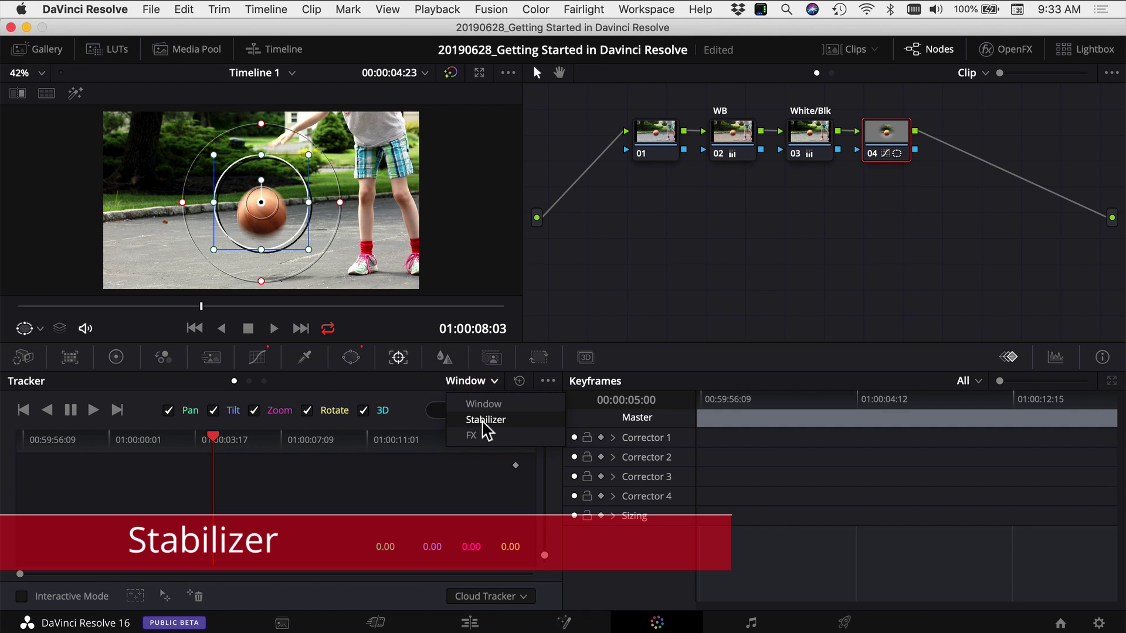
left_click(485, 420)
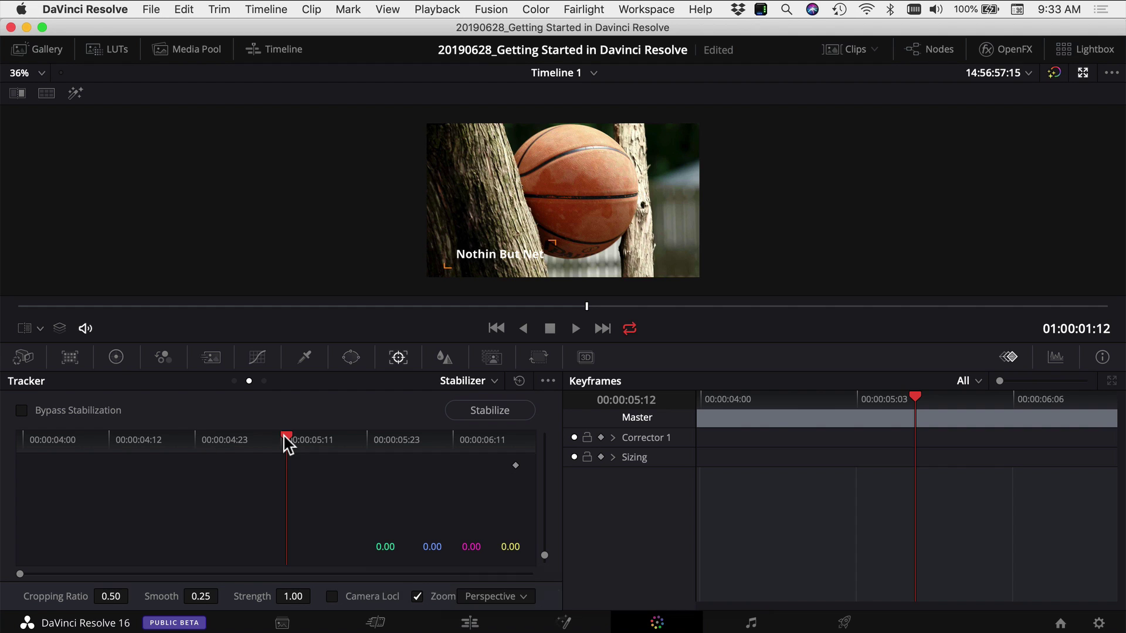
left_click_drag(284, 442, 19, 458)
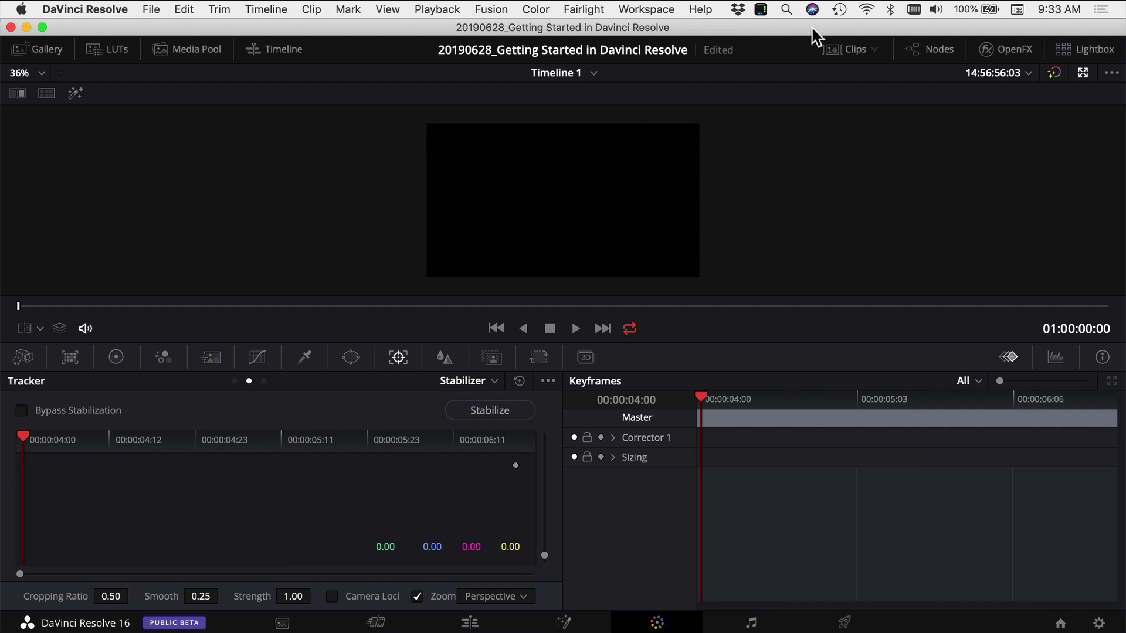
left_click(848, 49)
left_click(44, 297)
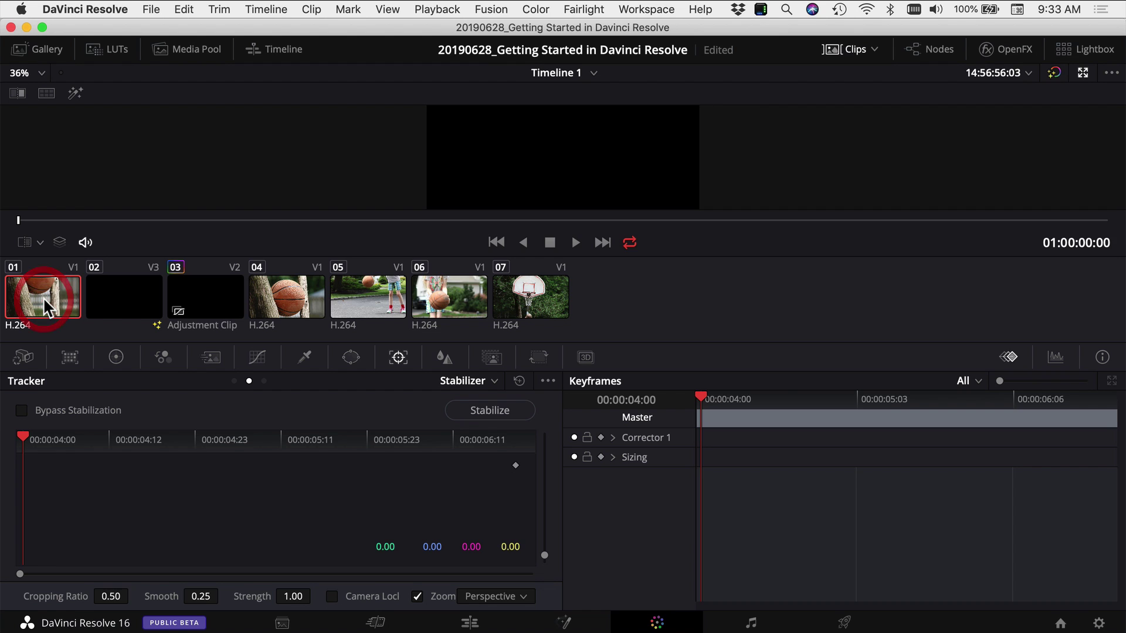
left_click(844, 50)
- Stabilize clip 01 using the Perspective mode with Zoom enabled
left_click(487, 382)
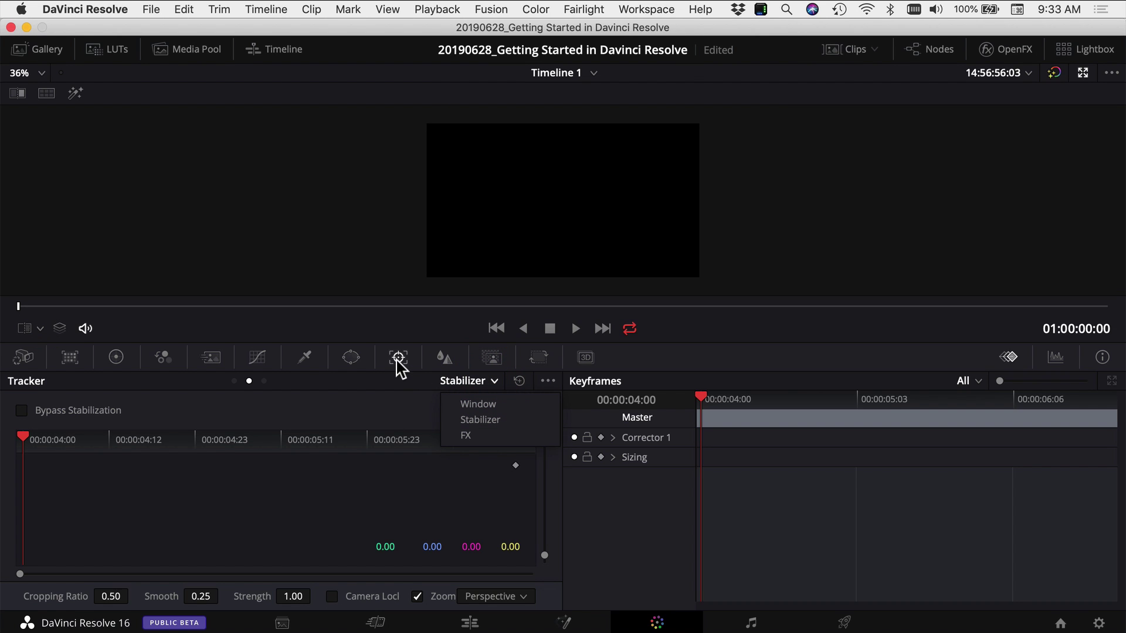
left_click(462, 384)
left_click(461, 384)
left_click(490, 421)
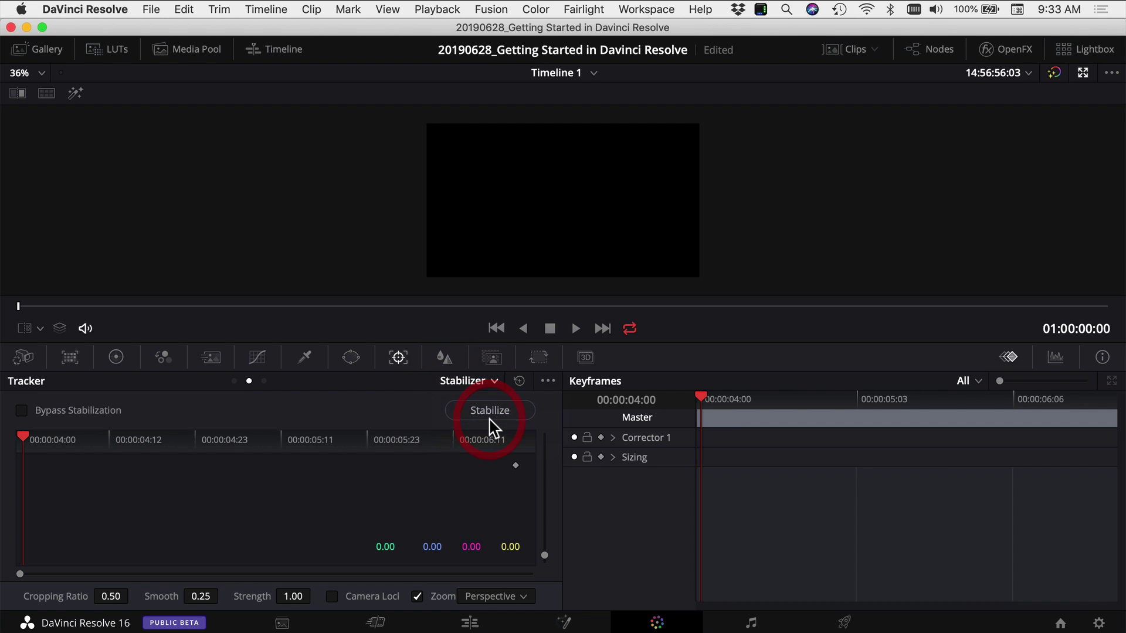
left_click(493, 412)
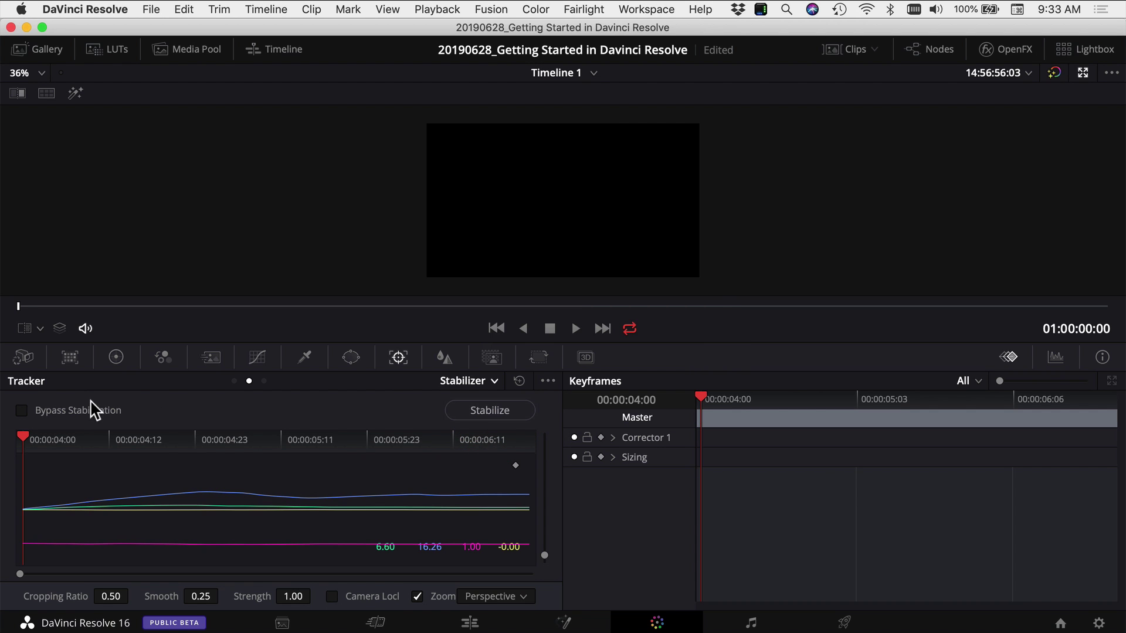
- Play the stabilized clip 01 and compare it with the stabilization bypassed
key("space")
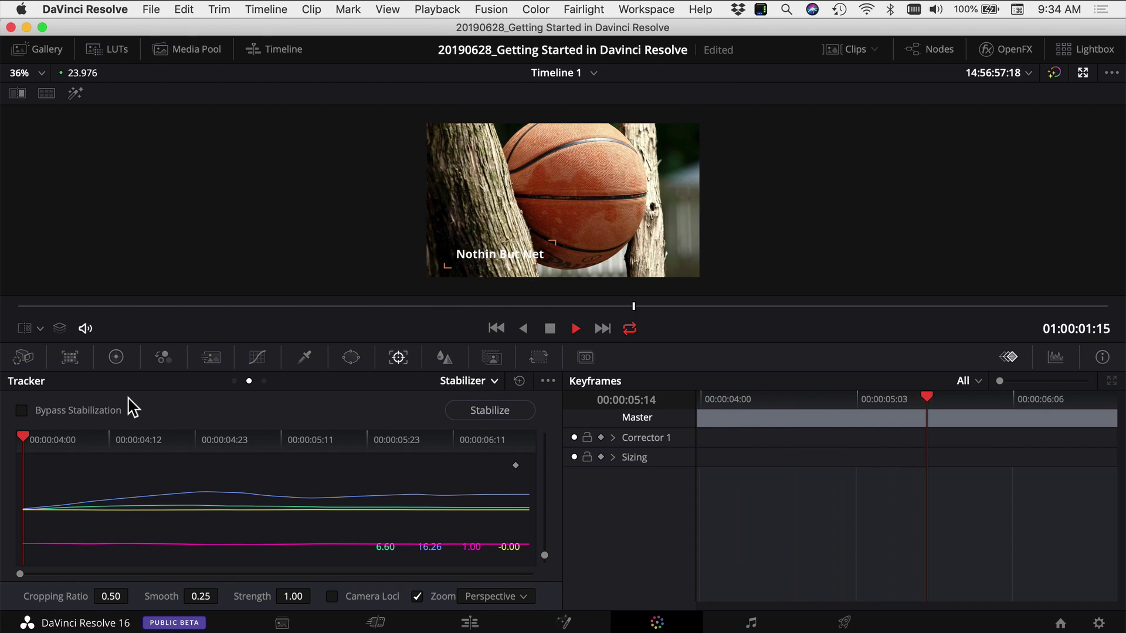
key("space")
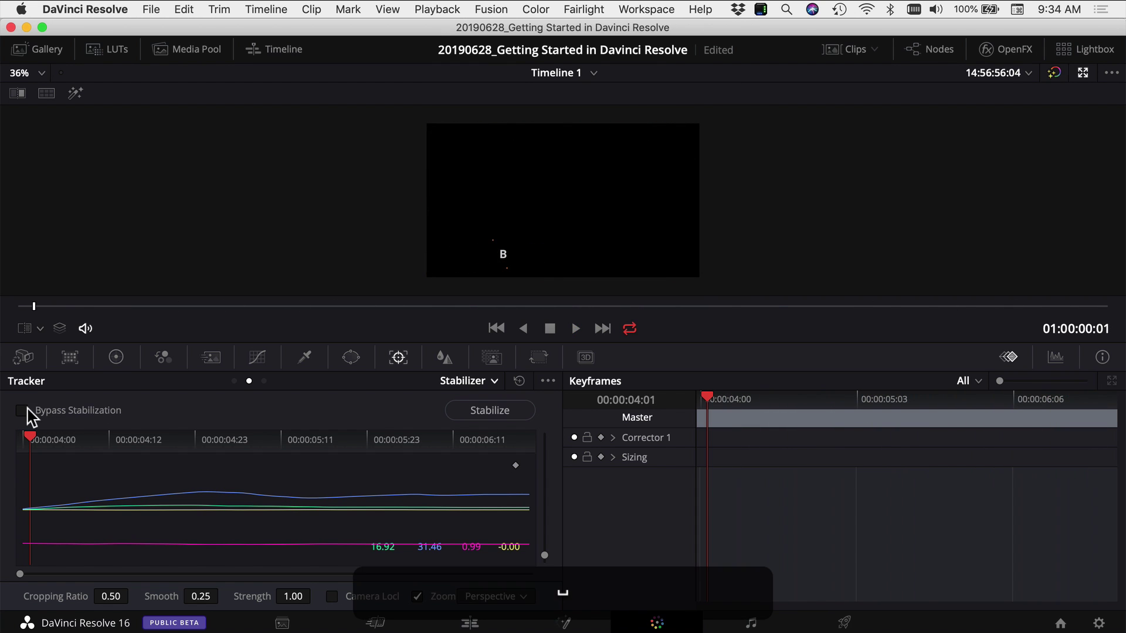
left_click(23, 410)
key("space")
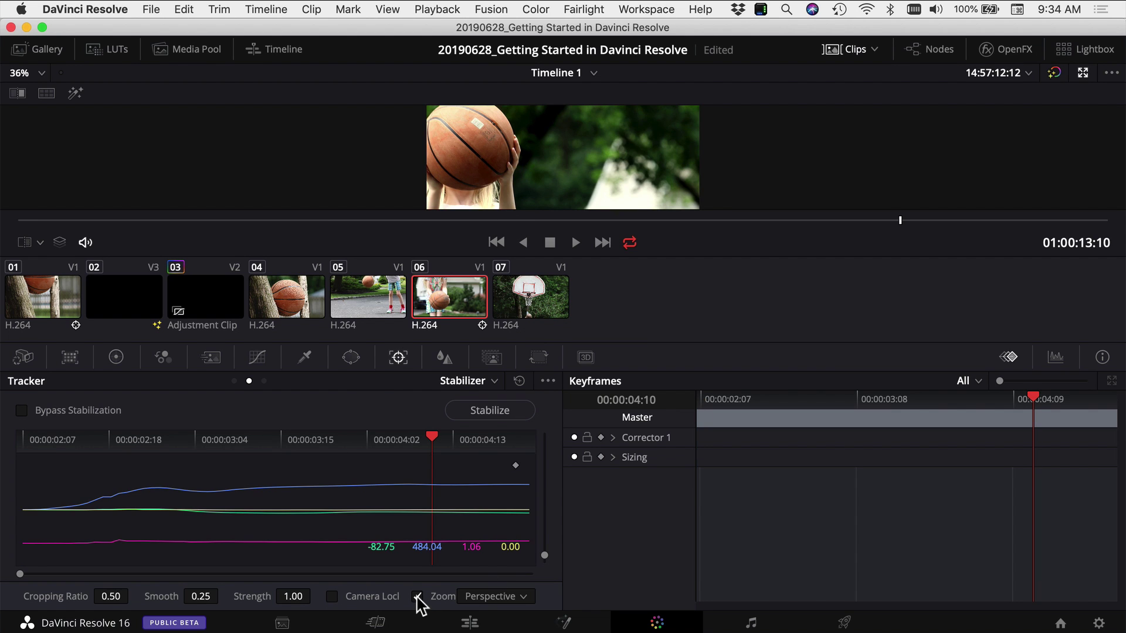
- Play back clip 06 in the reduced viewer to check its Perspective stabilization
scroll(559, 157, "down", 3)
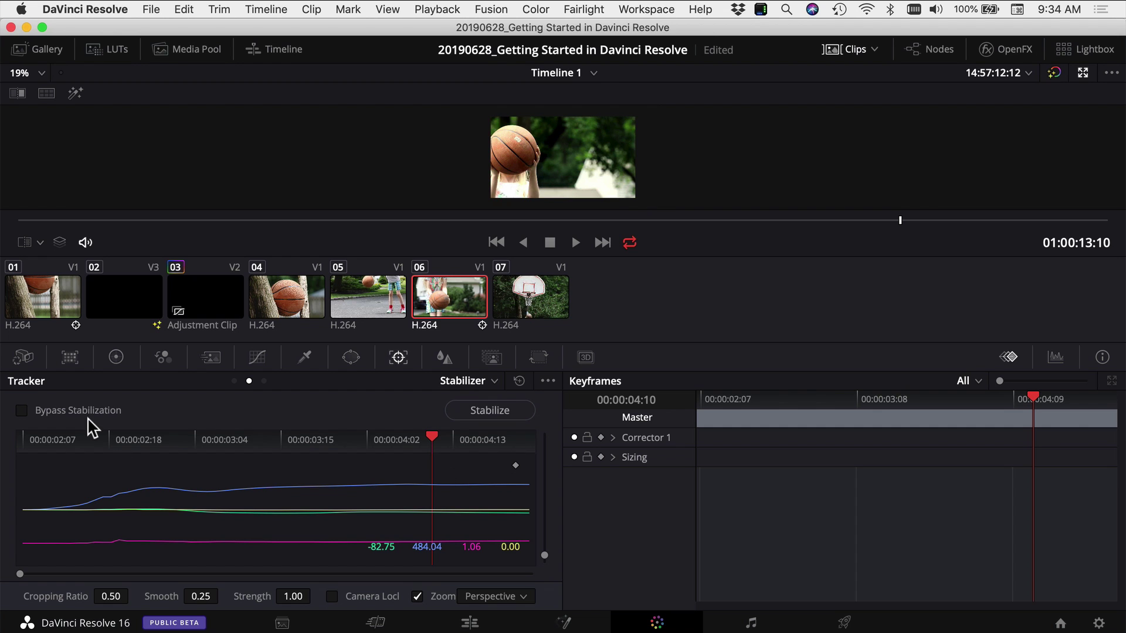
key("space")
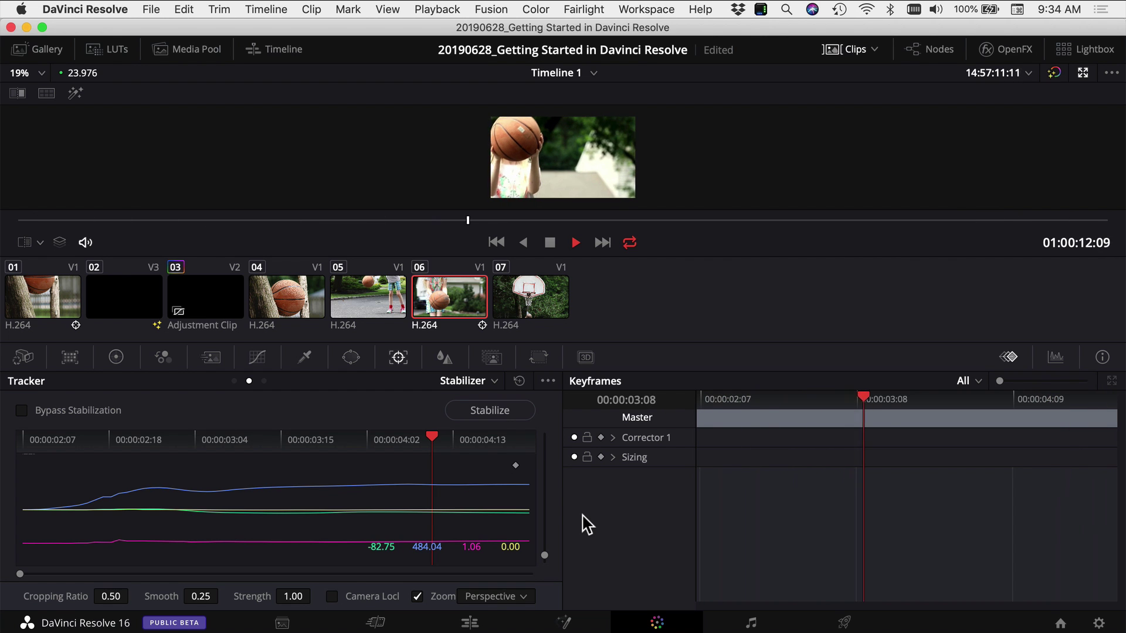
key("space")
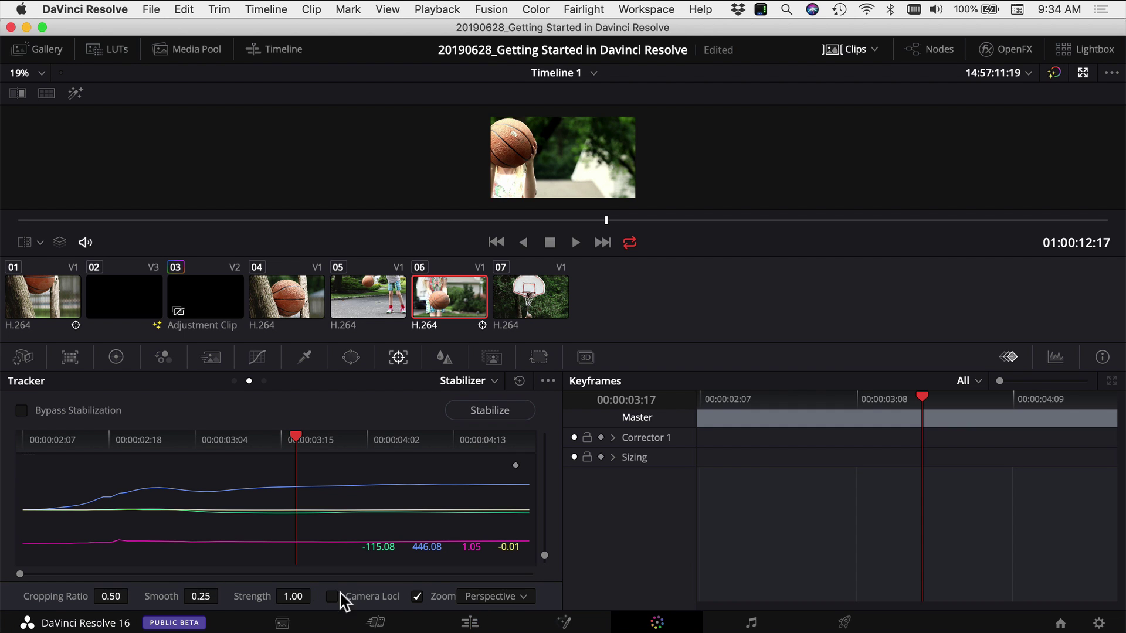
- Change clip 06's stabilization mode to Similarity and stabilize the clip again
left_click(484, 596)
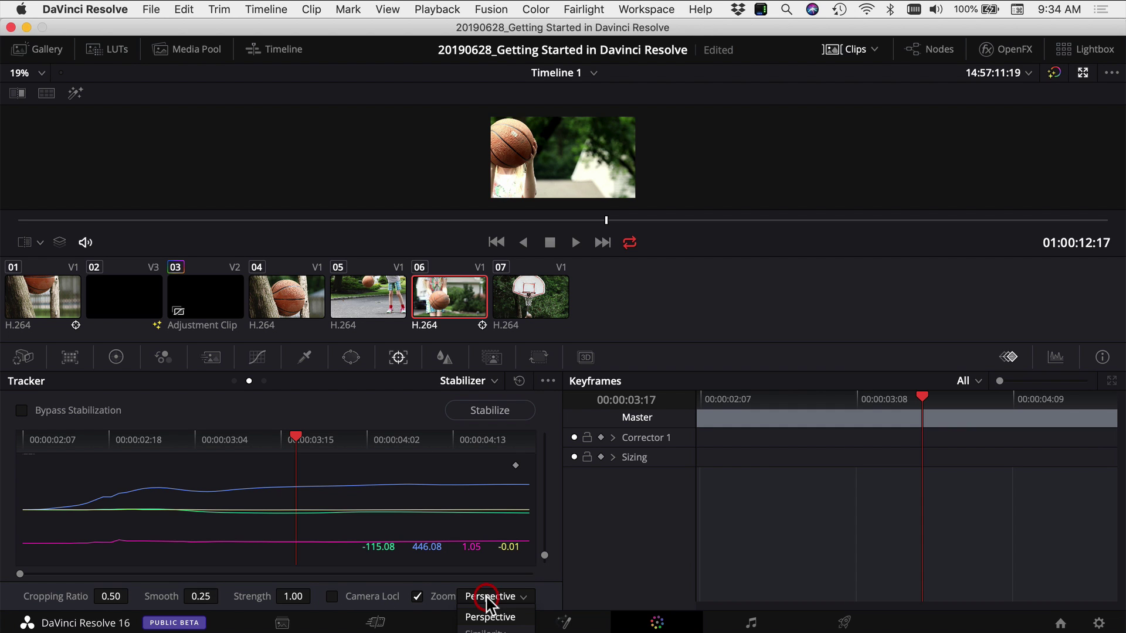
left_click(486, 629)
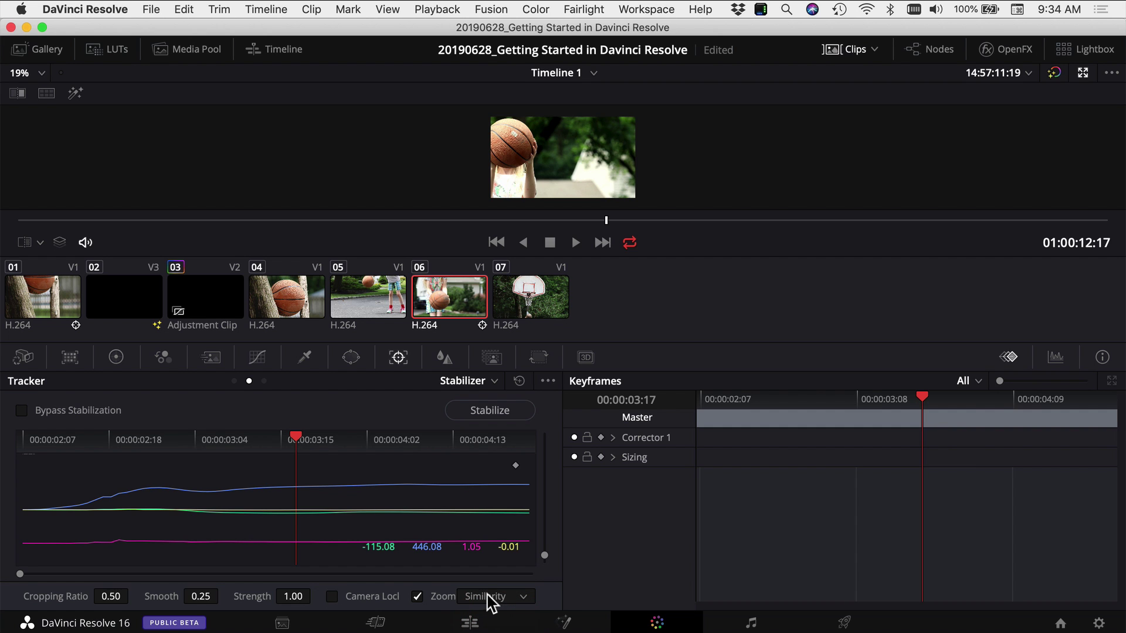
left_click(480, 414)
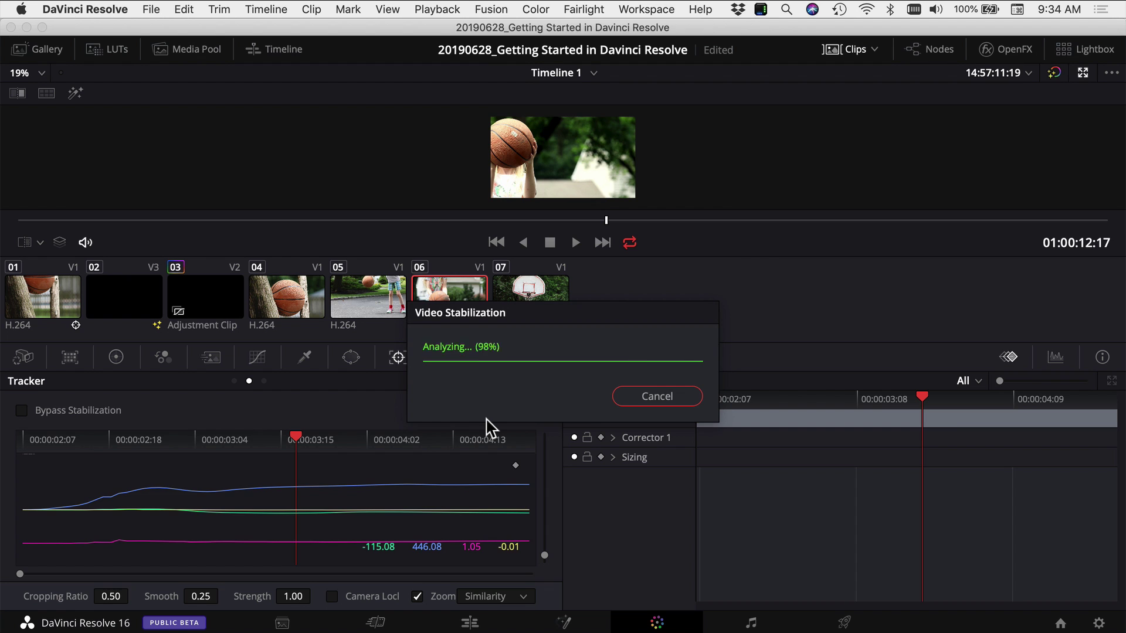
- Play back clip 06 to check the Similarity stabilization
key("space")
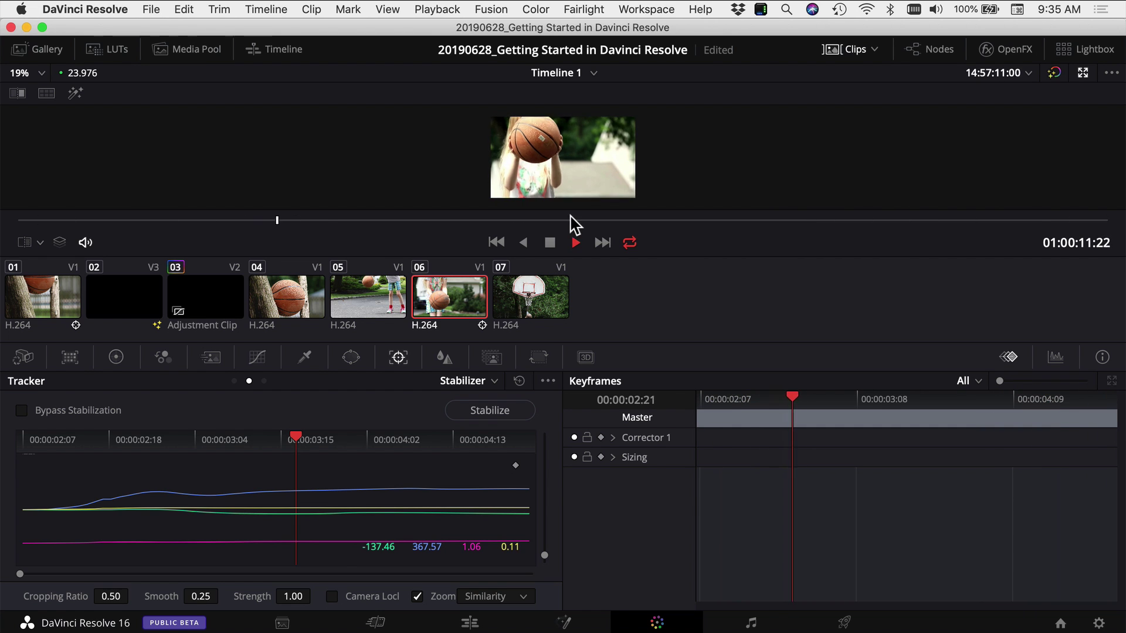
key("space")
scroll(613, 164, "up", 2)
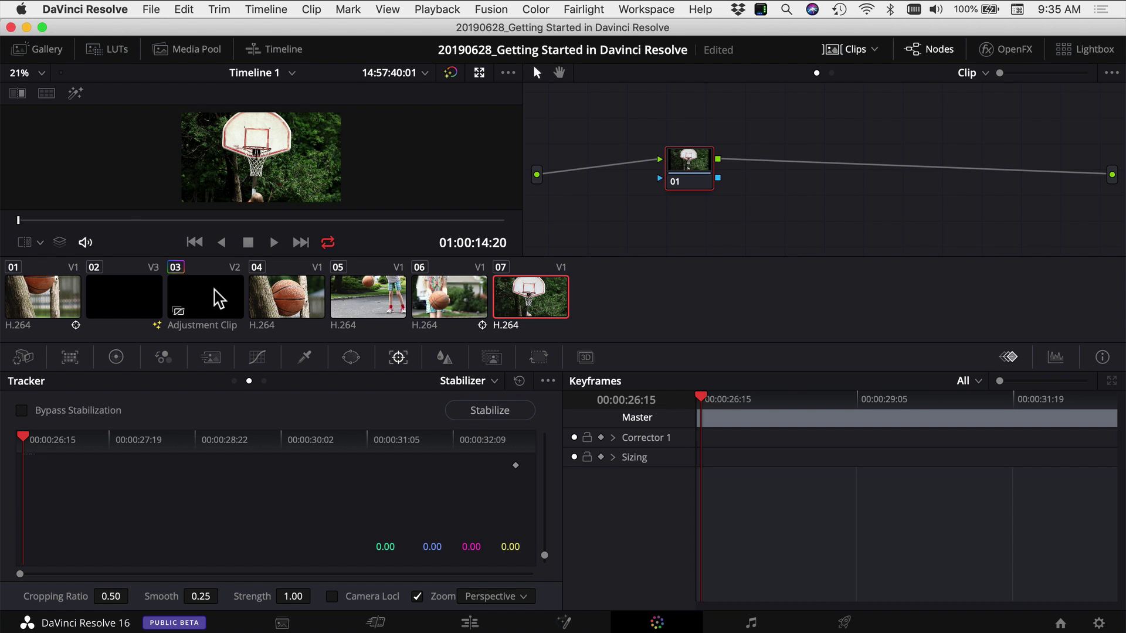
- Delete node 04 from the adjustment clip's node graph and add a new serial node after the White/Blk node
left_click(218, 298)
left_click(889, 114)
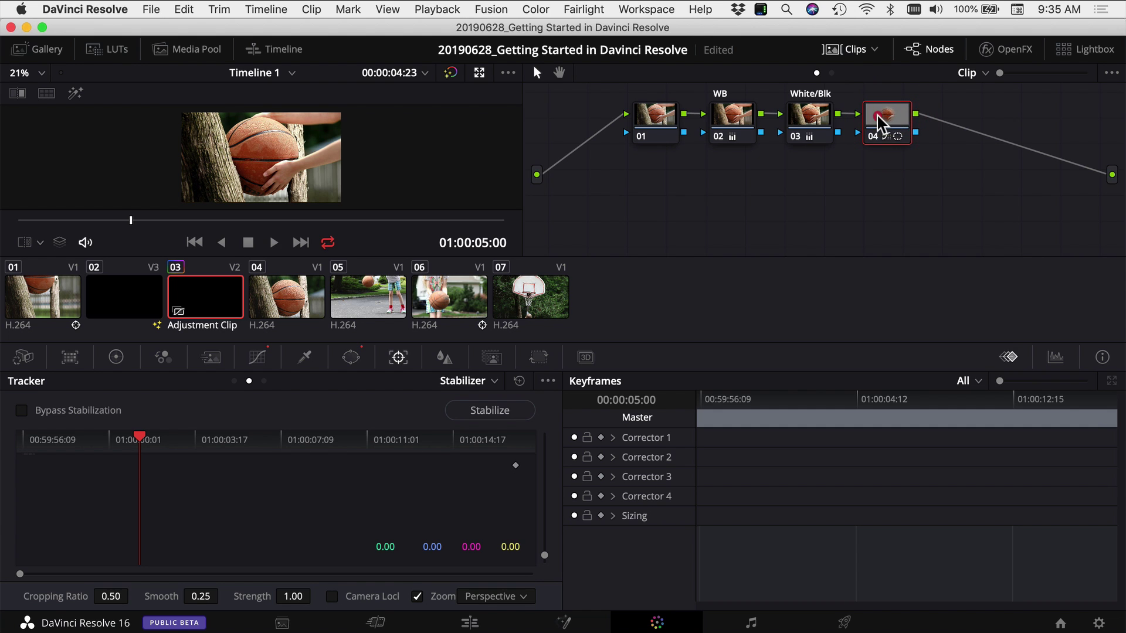
right_click(880, 124)
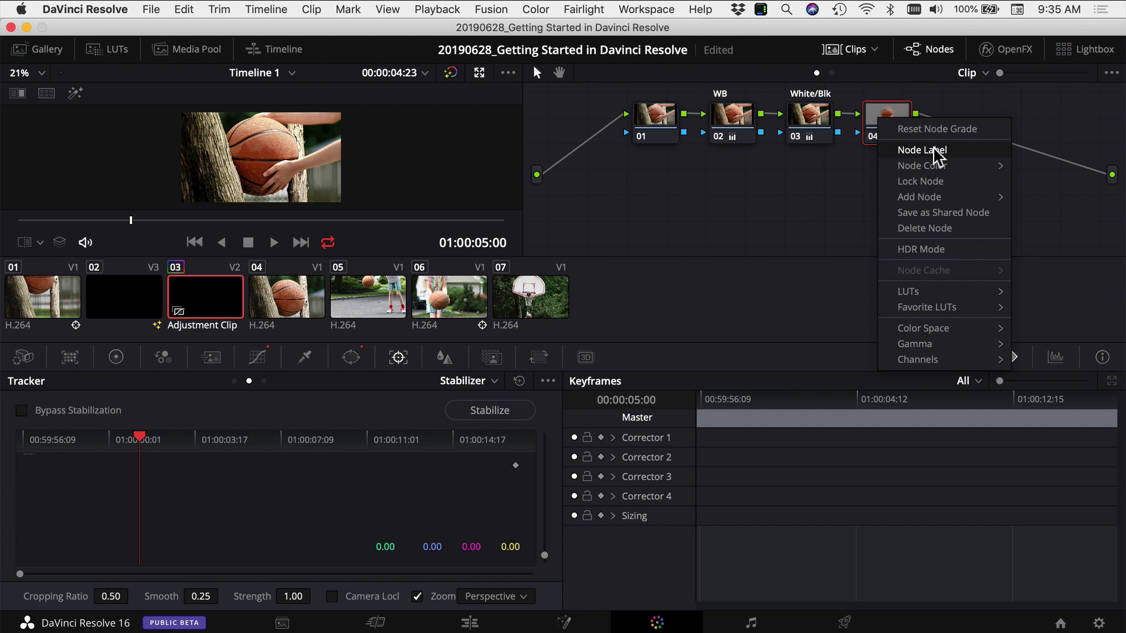
left_click(933, 229)
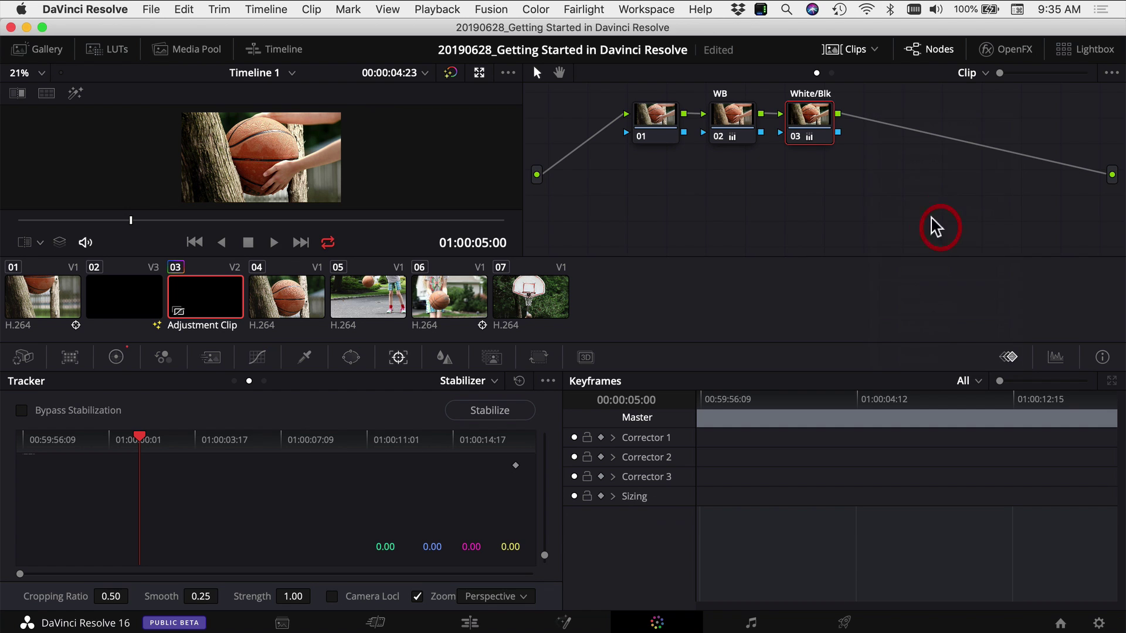
key("alt+s")
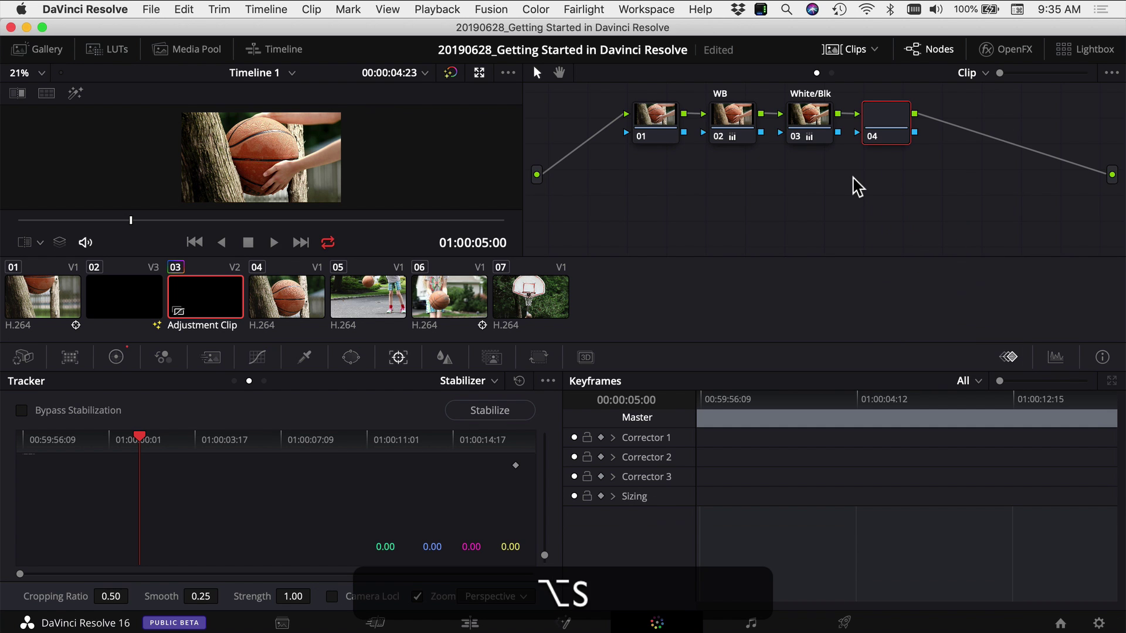
- Label the new node 04 of the adjustment clip as LUT
left_click(886, 123)
right_click(886, 123)
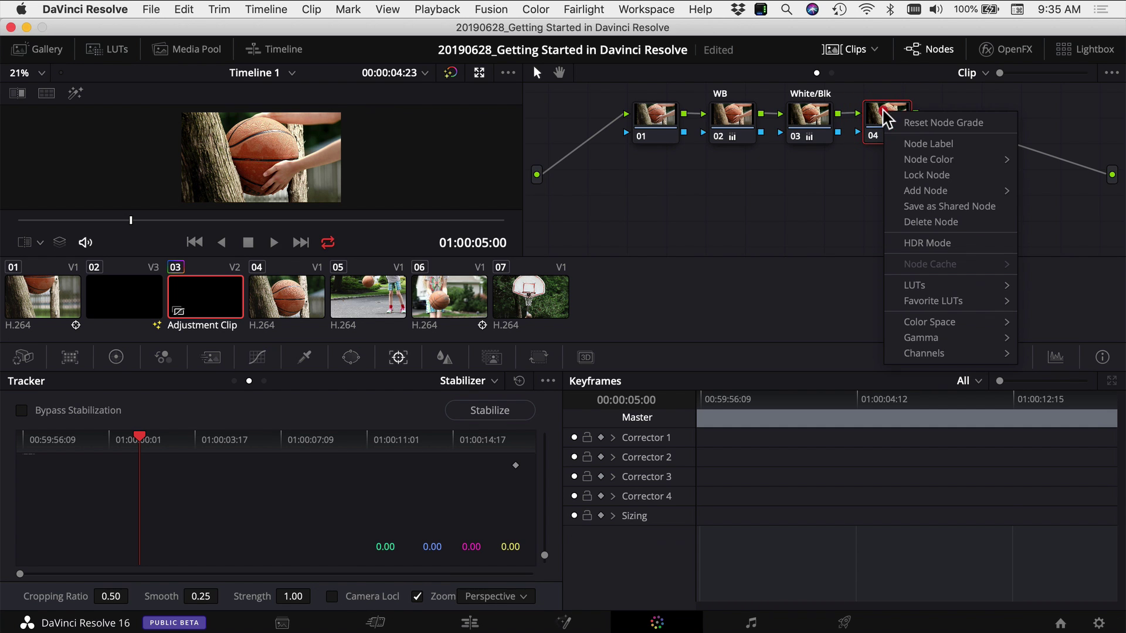
mouse_move(942, 195)
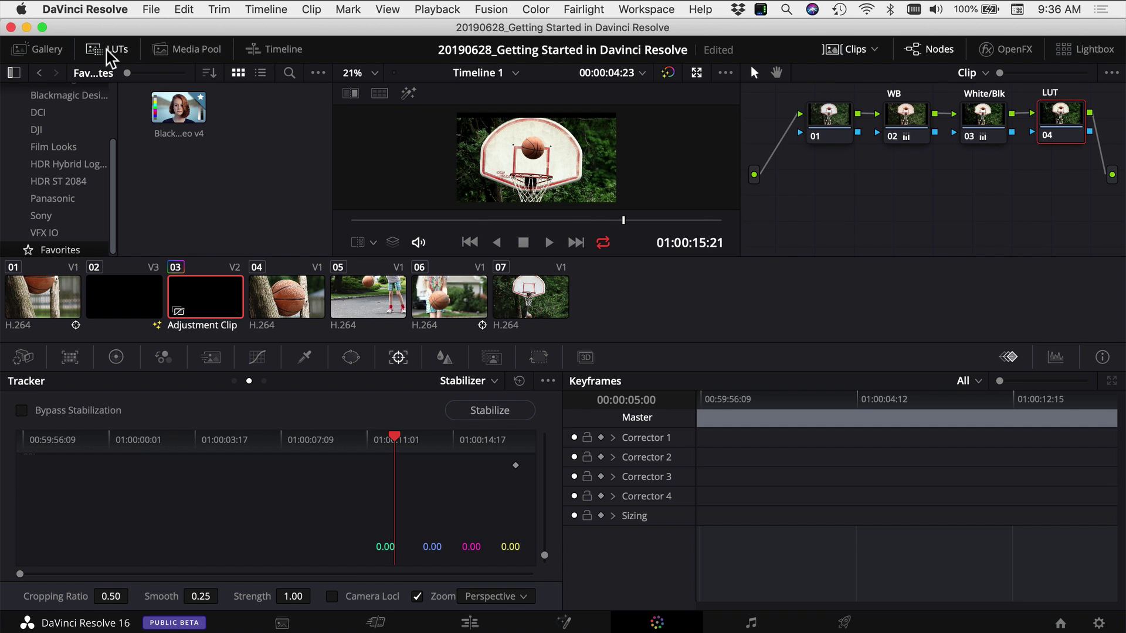
- Apply the favorite Blackmagic 4K Film to Extended Video v4 LUT to the LUT node and hide the clip thumbnails
scroll(46, 122, "down", 1)
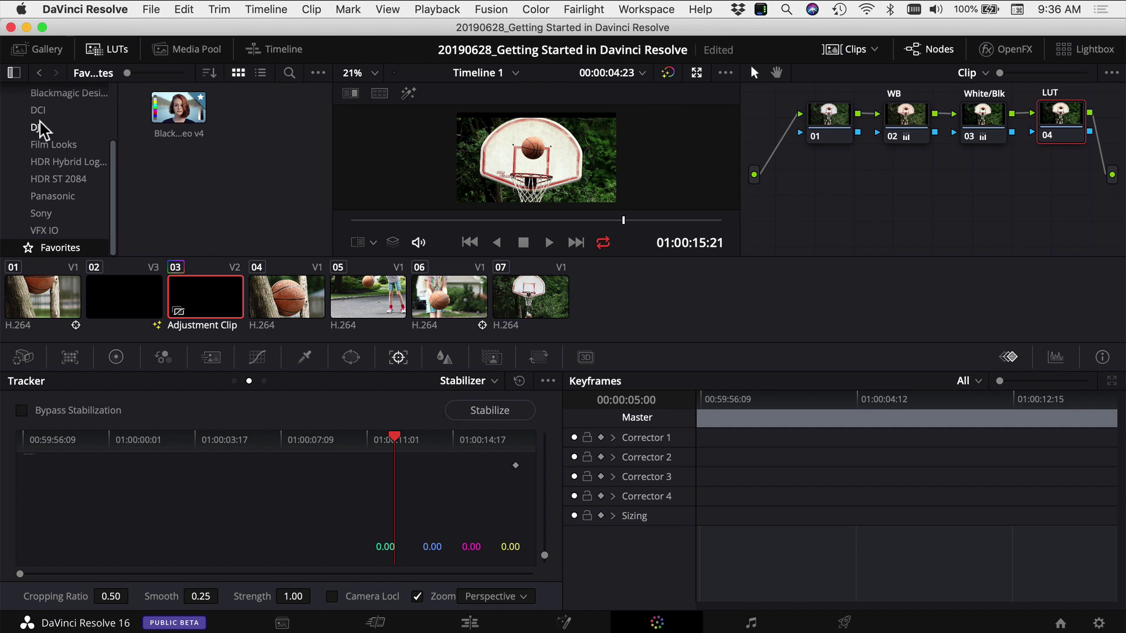
scroll(46, 230, "up", 3)
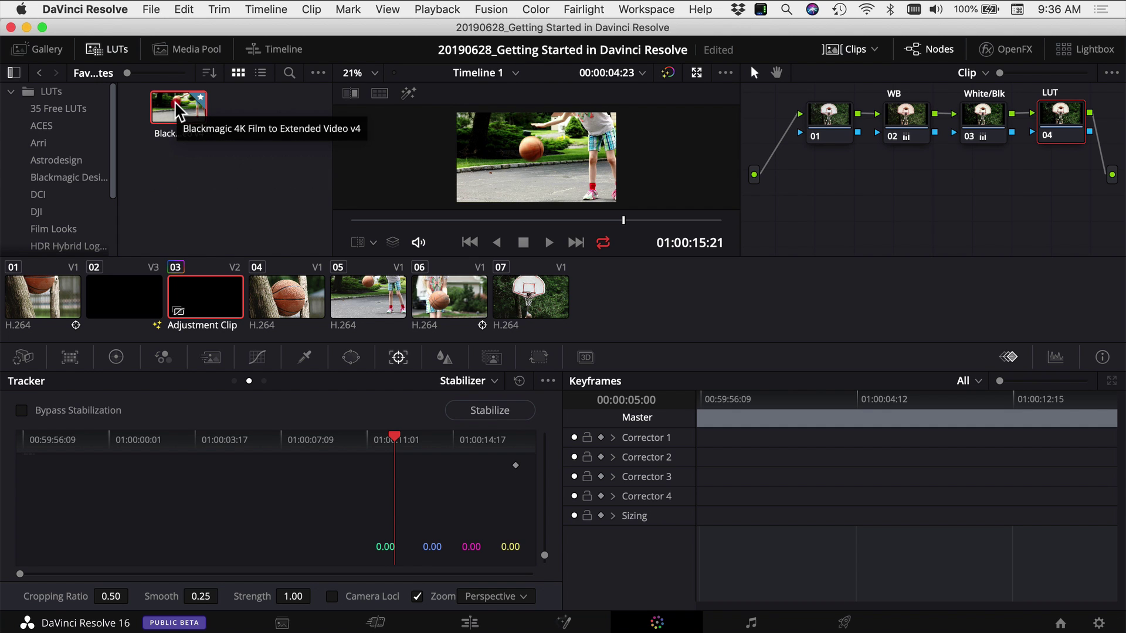
left_click_drag(176, 111, 1078, 126)
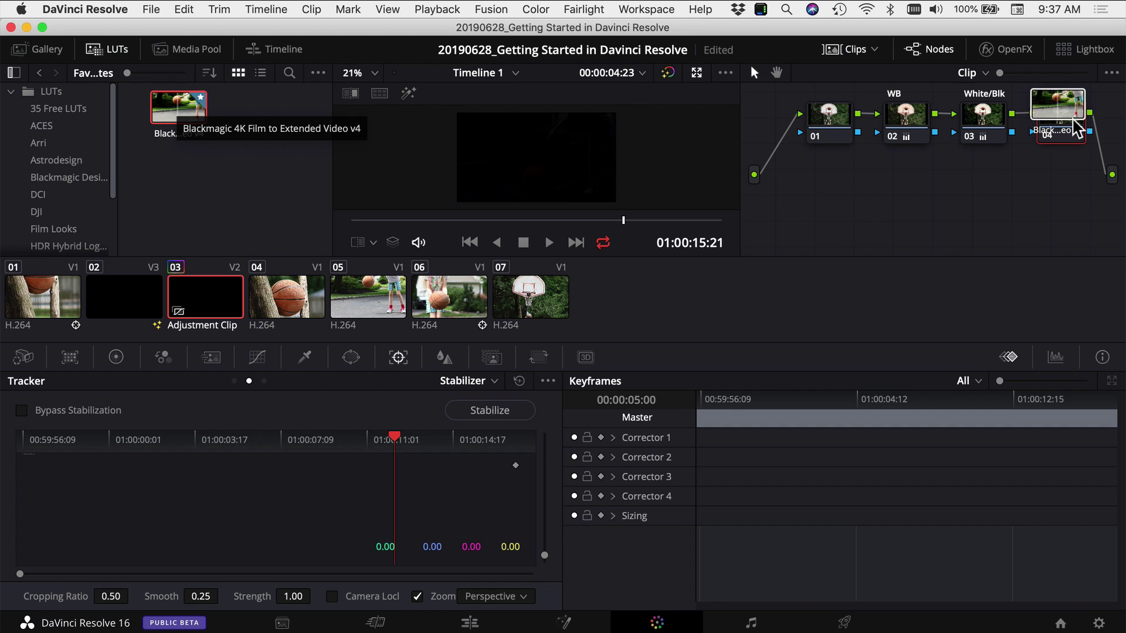
left_click(835, 50)
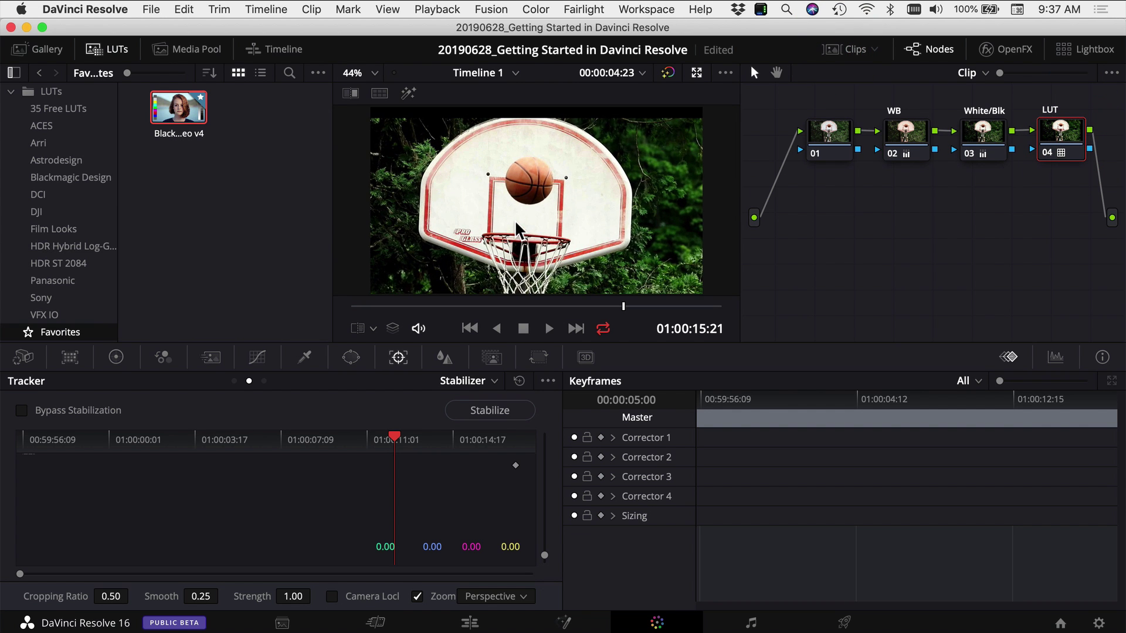
- Compare the image with the LUT node disabled and enabled, and play back the timeline to check the look
left_click(1047, 153, "shift")
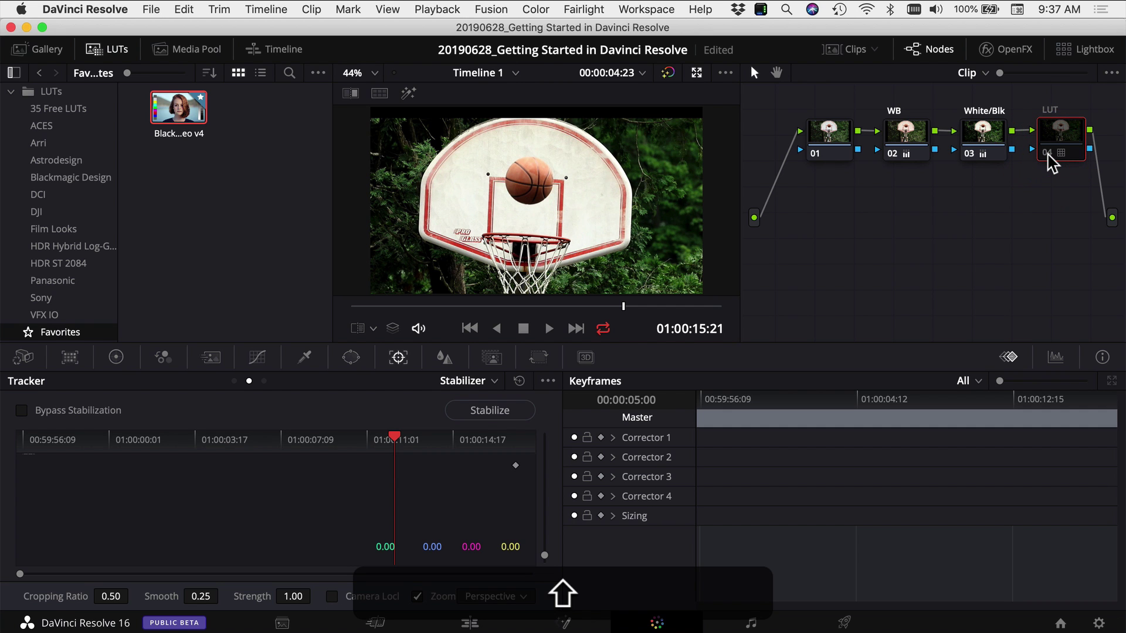
left_click(1048, 153, "shift")
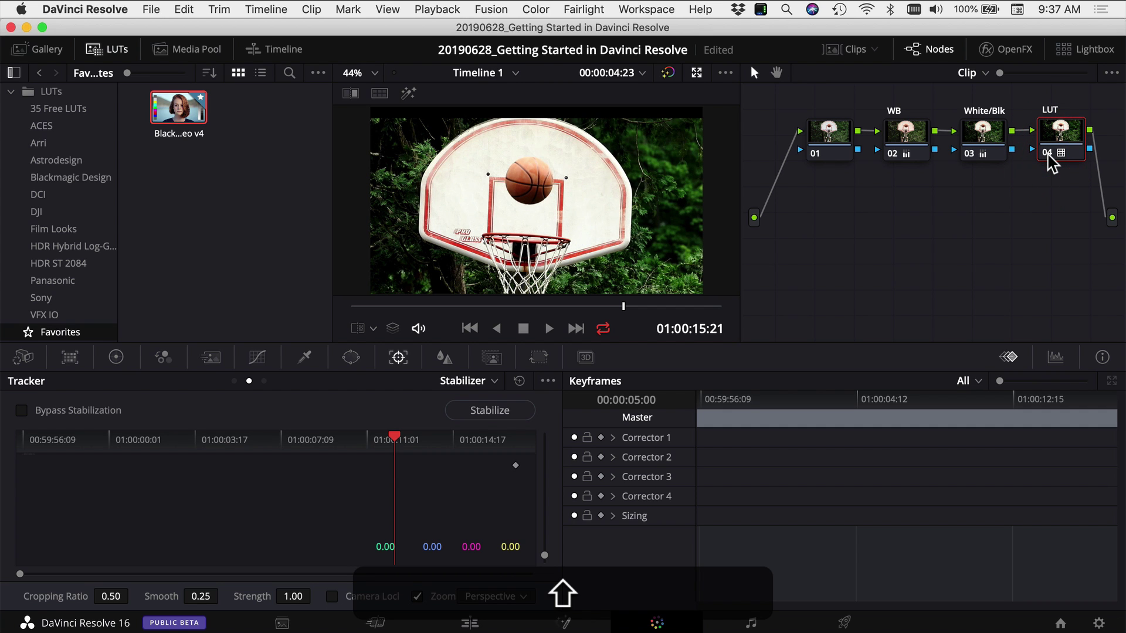
key("space")
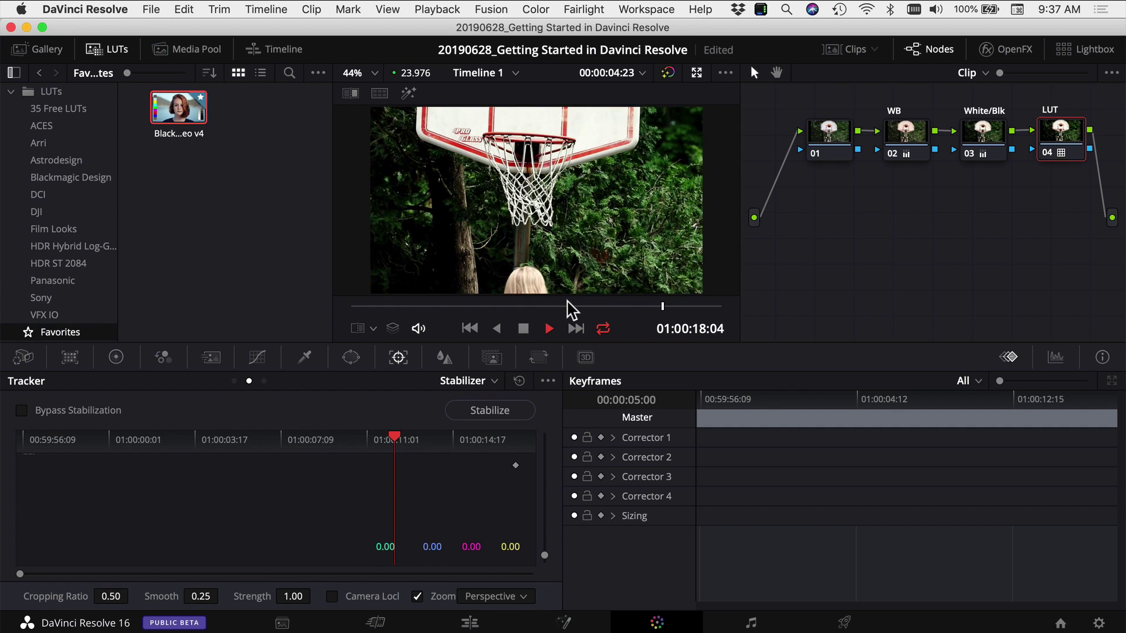
key("space")
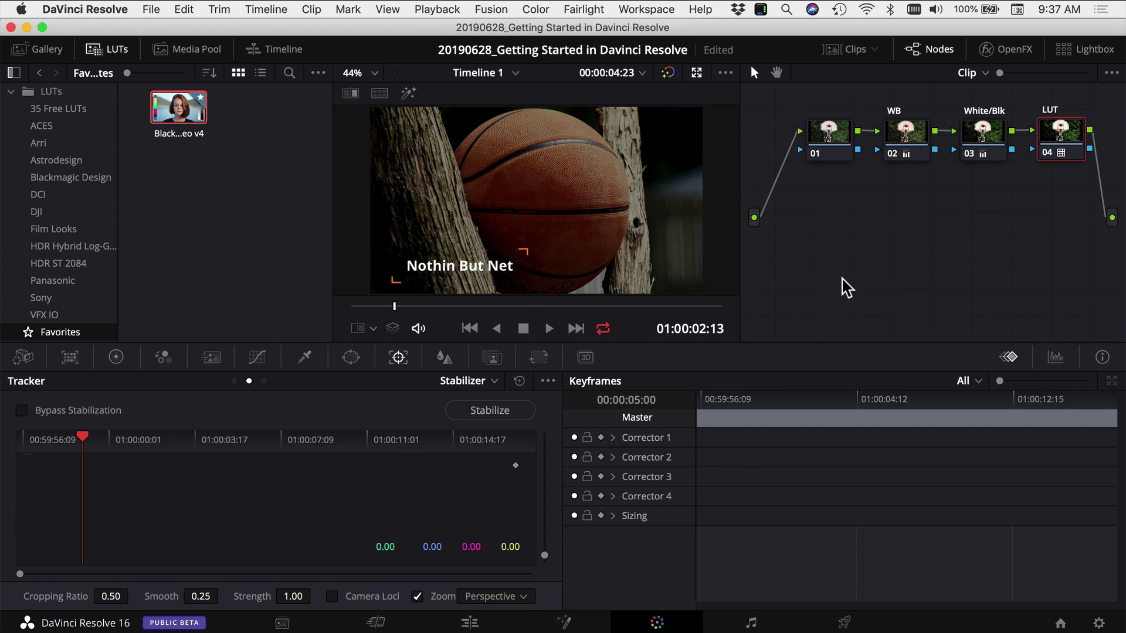
- Move the playhead to 01:00:05:02 and lower the LUT node's Key Output Gain to 0.320
left_click_drag(410, 305, 438, 306)
left_click(1060, 136)
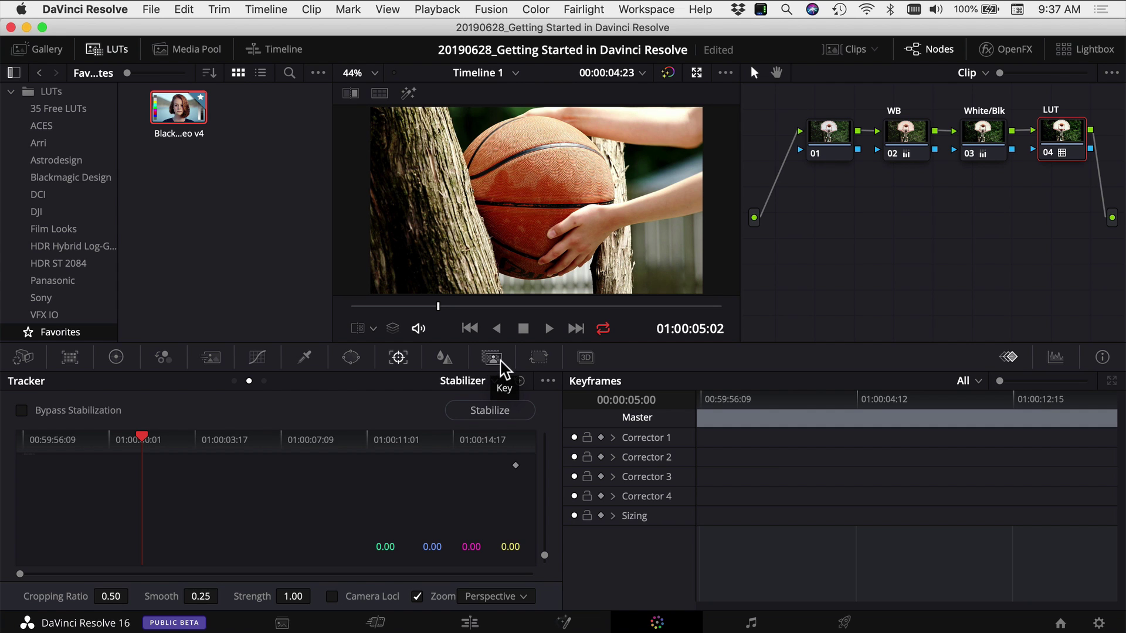
left_click(493, 357)
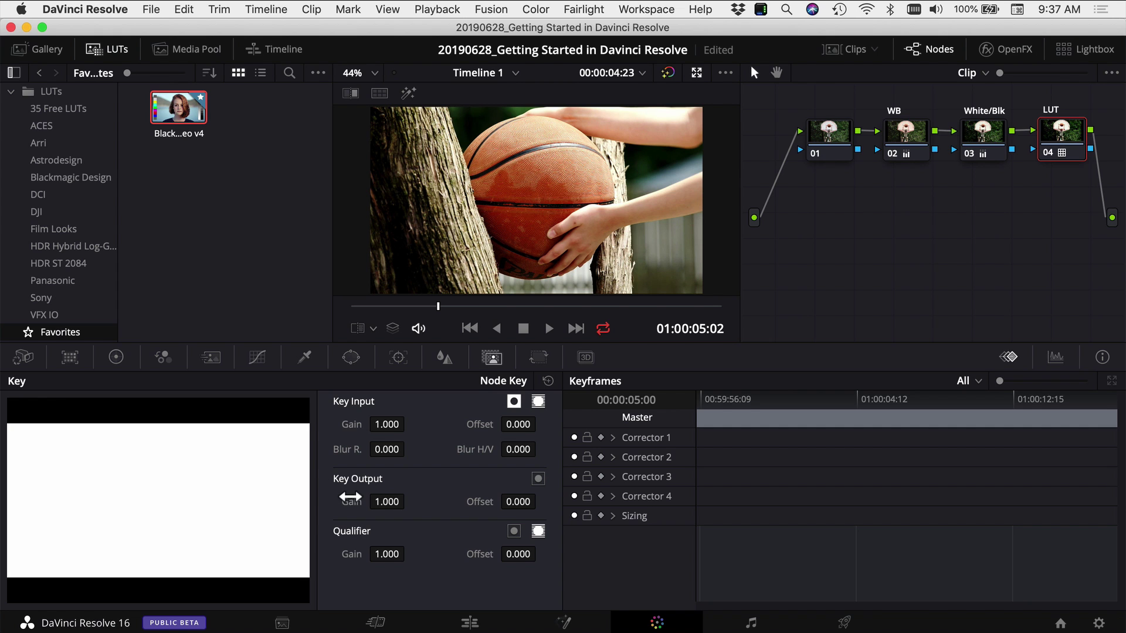
left_click_drag(359, 503, 218, 494)
mouse_move(400, 504)
left_mouse_down()
mouse_move(483, 508)
mouse_move(400, 503)
left_mouse_up()
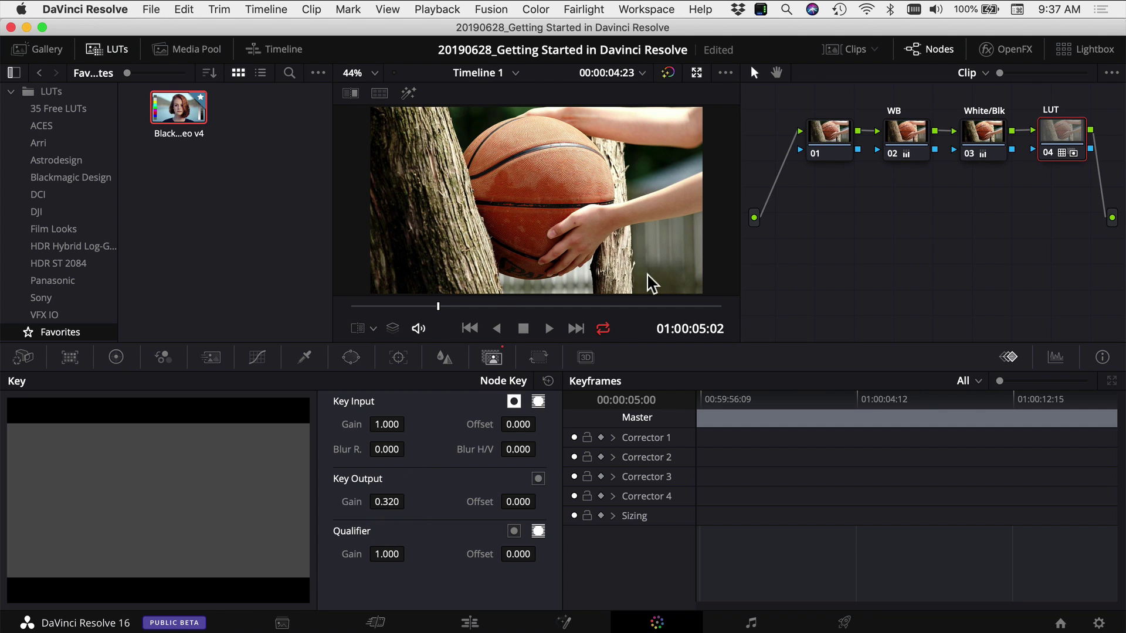
- Toggle the LUT node off and on twice to judge the reduced LUT strength
left_click(1049, 156, "shift")
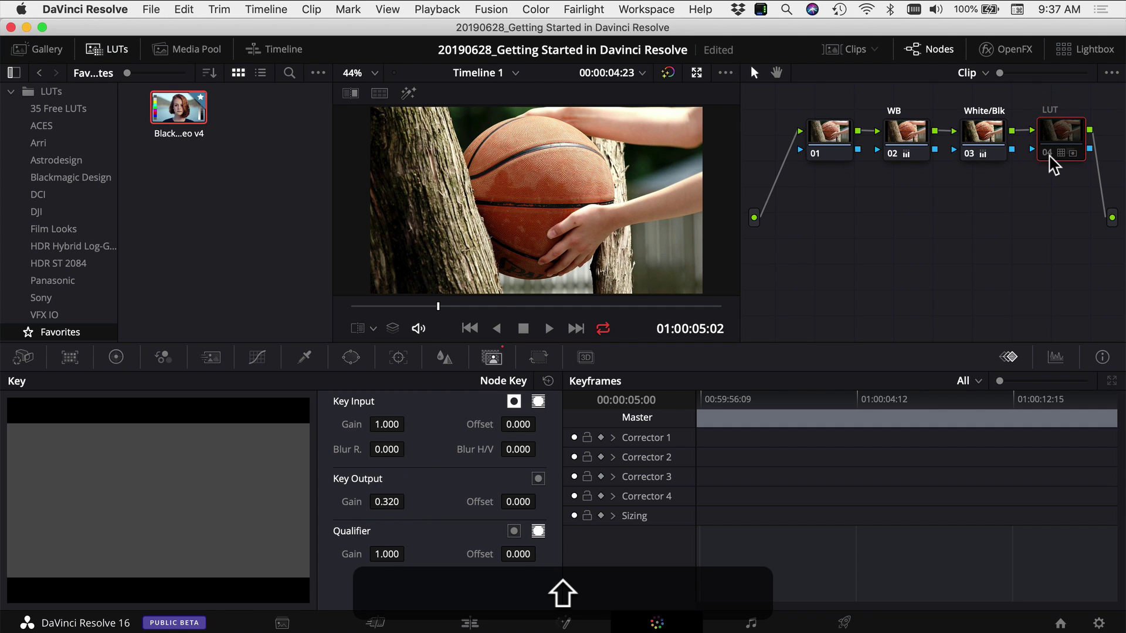
left_click(1049, 163, "shift")
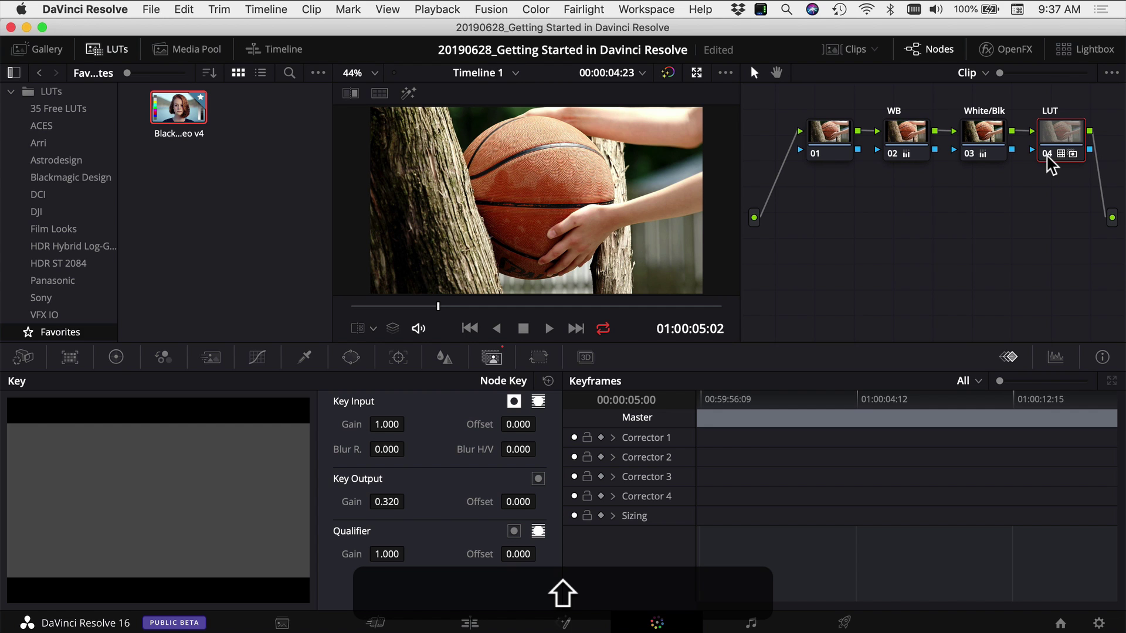
left_click(1047, 156, "shift")
left_click(1046, 155, "shift")
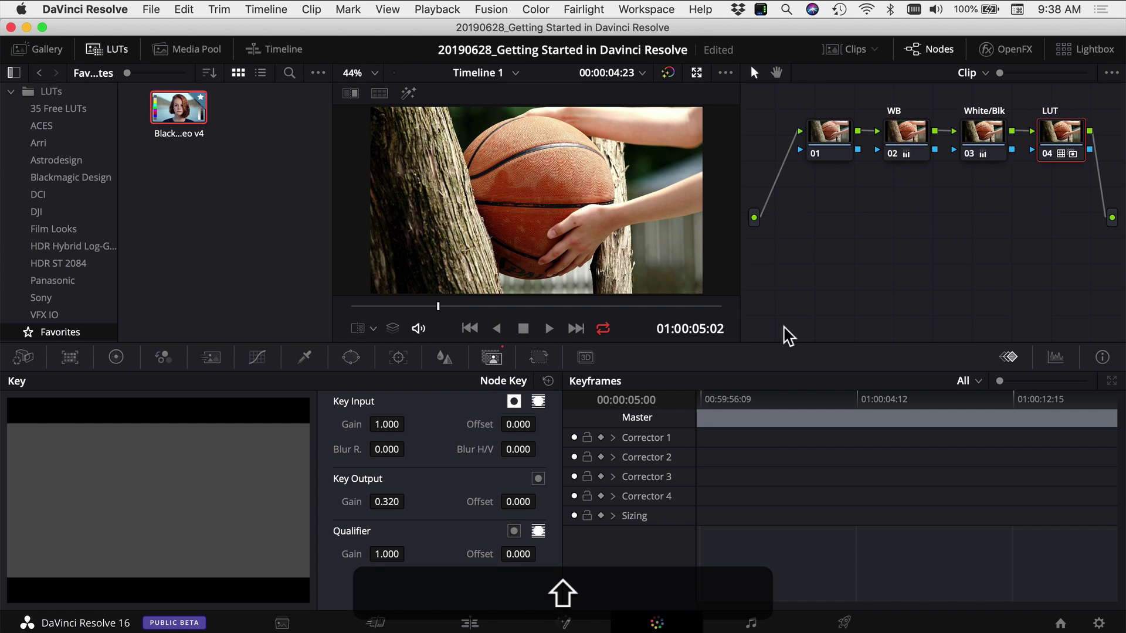
- Raise the LUT node's Key Output Gain to 1.428 and compare the image with the node off and on
left_click(385, 502)
left_click_drag(359, 503, 463, 502)
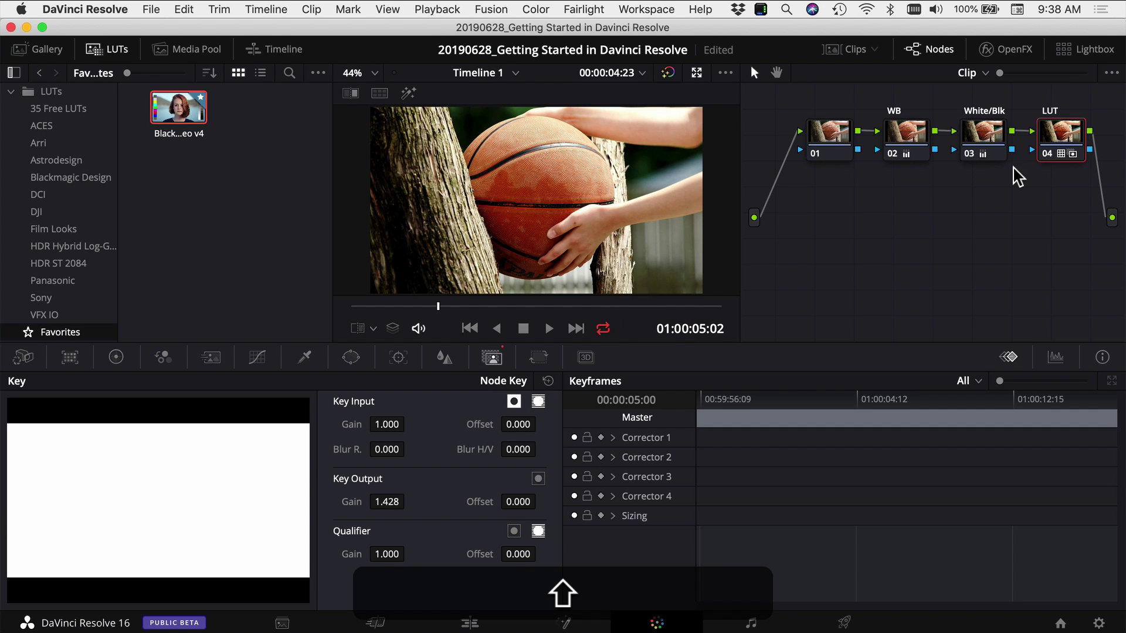
left_click(1048, 155, "shift")
left_click(1047, 155, "shift")
- Set the LUT node's Key Output Gain to 0.488 and expand the viewer to check the image
left_click_drag(391, 502, 430, 382)
left_click_drag(391, 505, 168, 533)
left_click(953, 215)
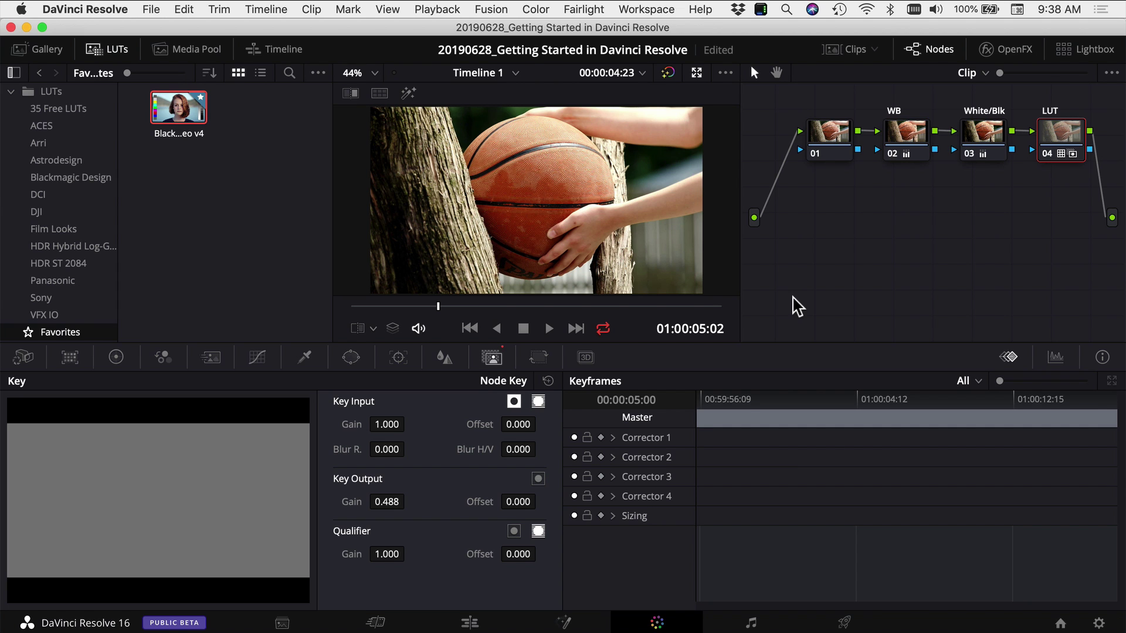
key("alt+f")
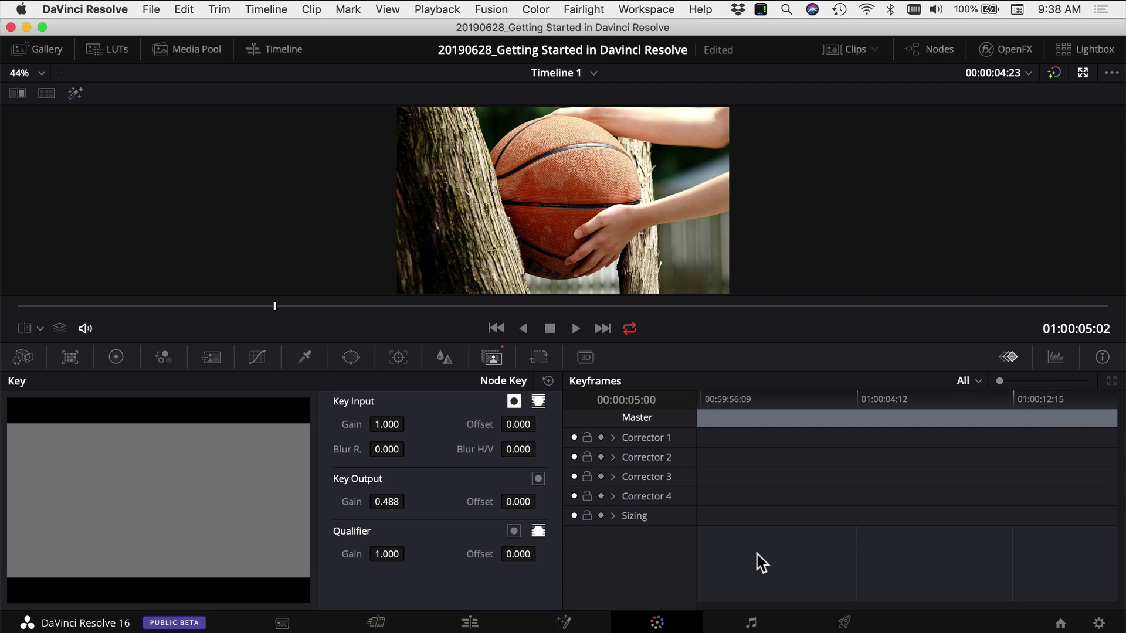
- On the Fairlight page, lower the Music track's volume to -14 dB and look through its mixer channel options
left_click(750, 622)
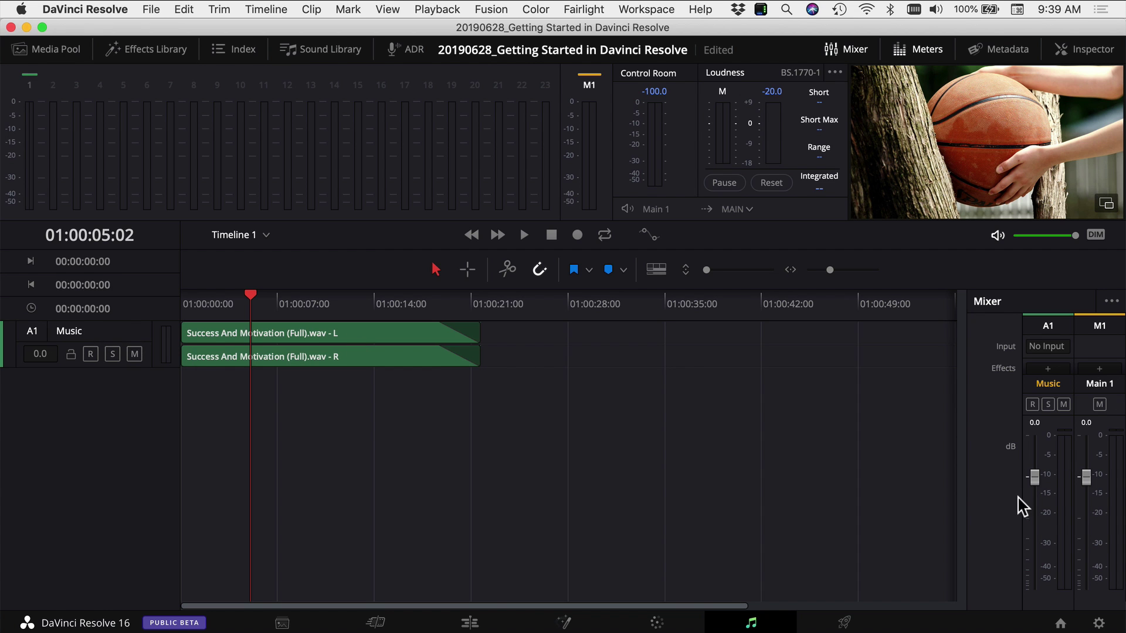
left_click_drag(1034, 477, 1031, 527)
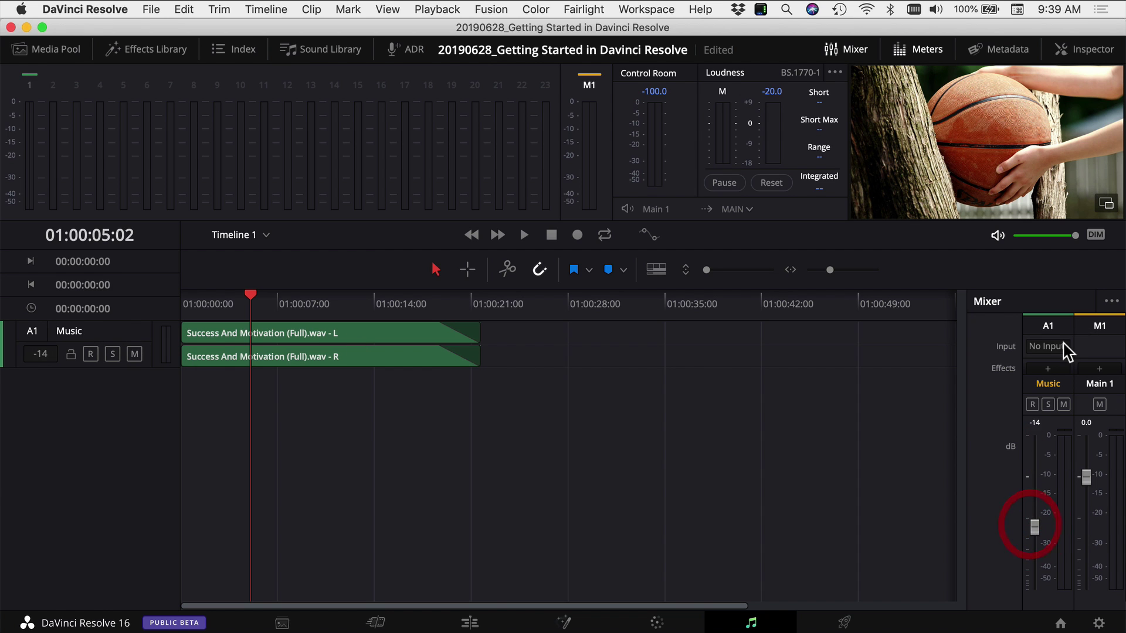
scroll(1049, 365, "down", 2)
scroll(1049, 368, "up", 2)
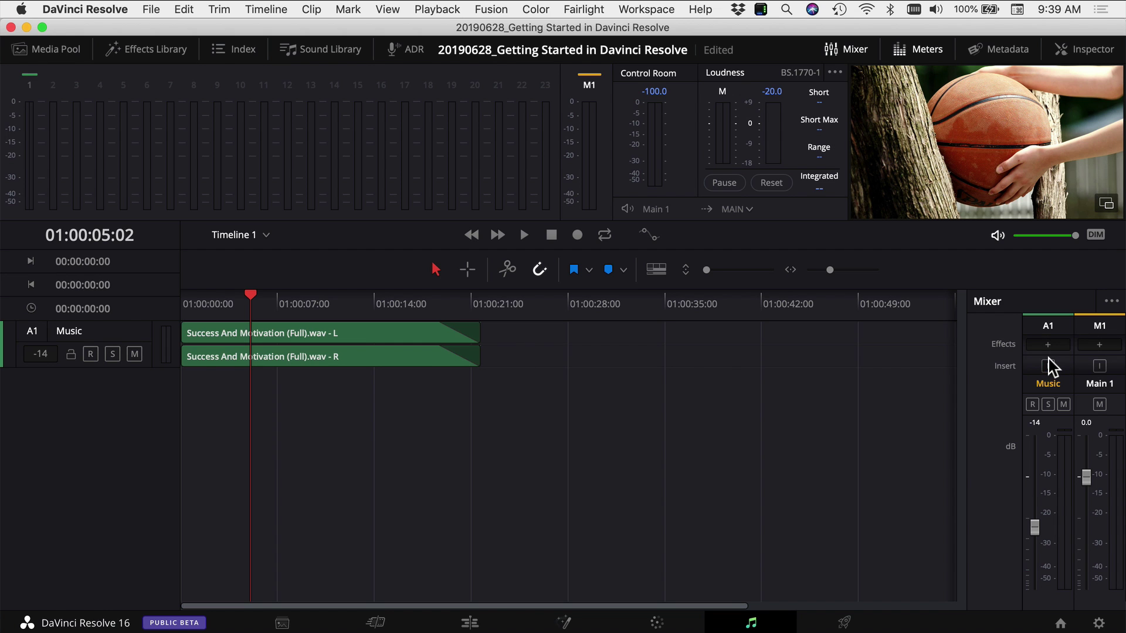
scroll(1049, 367, "down", 2)
scroll(1049, 368, "up", 2)
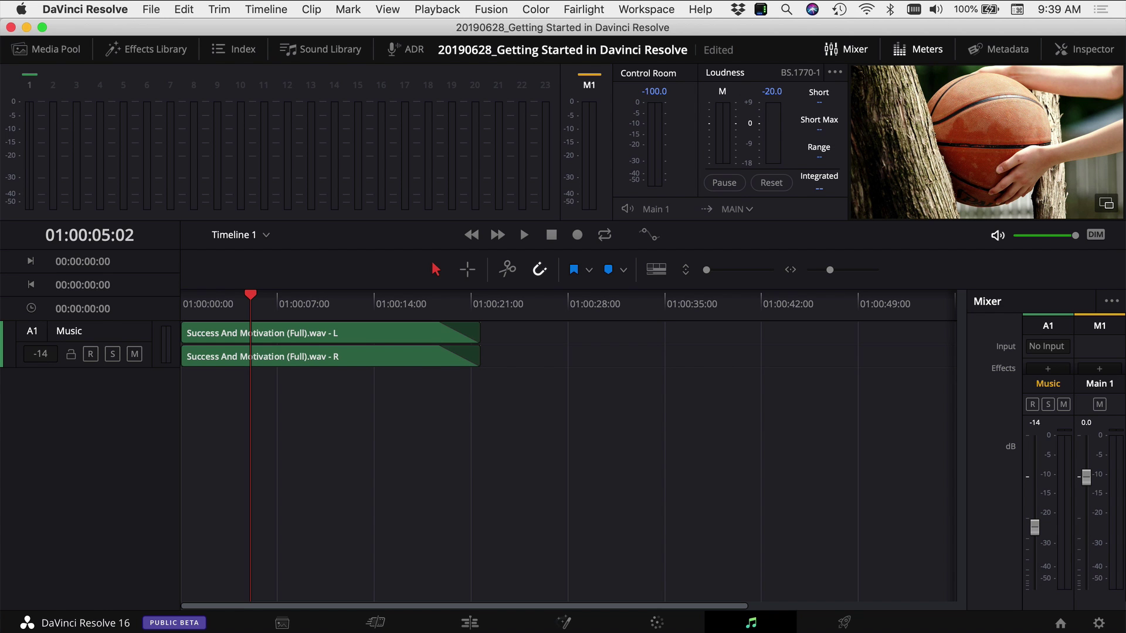
- Switch to the Deliver page and review the available presets and the Custom render settings
left_click(844, 622)
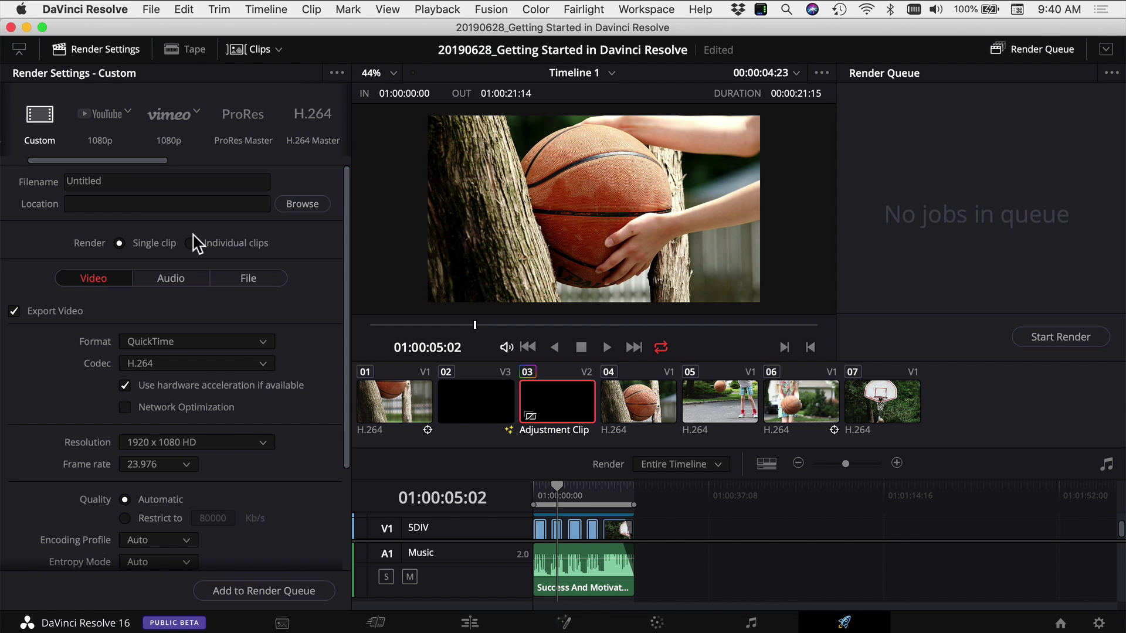
left_click_drag(146, 169, 83, 176)
scroll(184, 314, "down", 5)
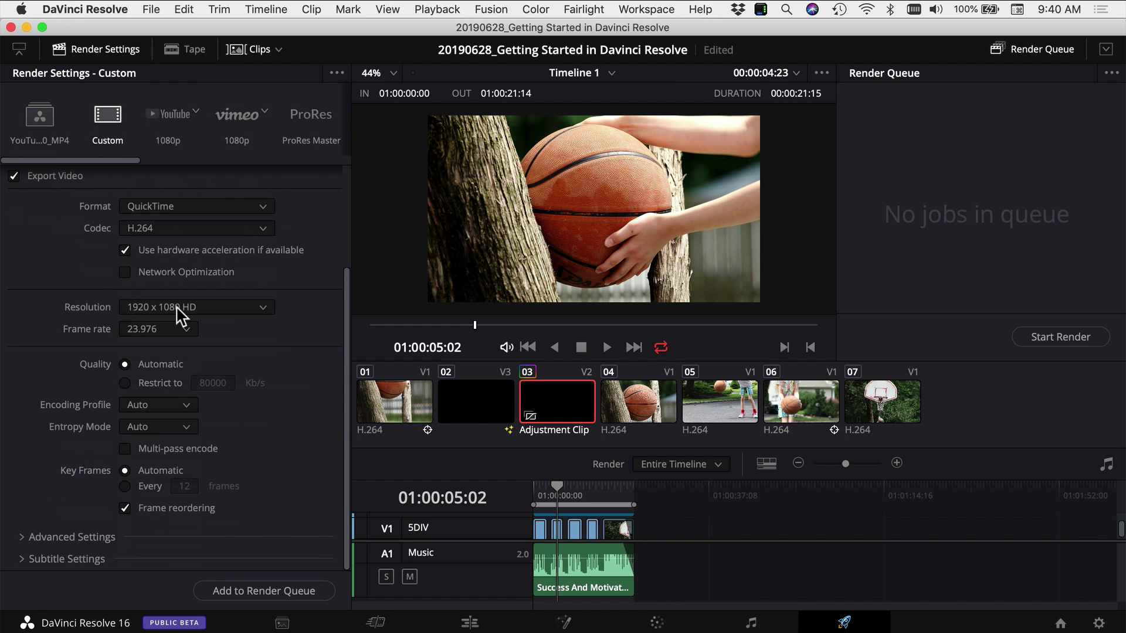
scroll(187, 346, "up", 5)
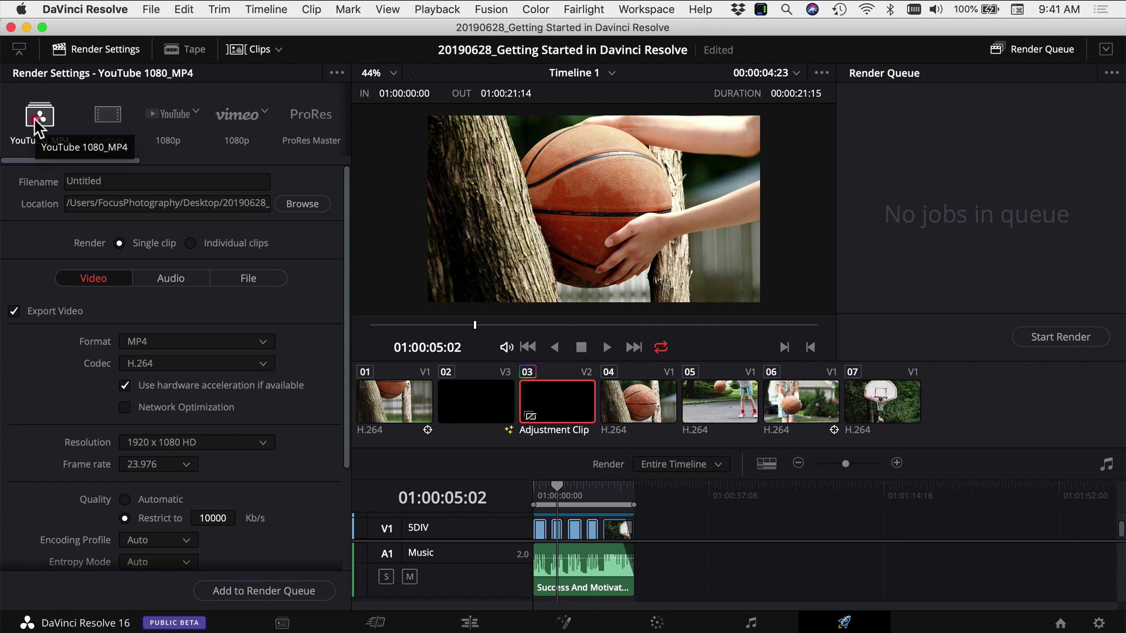
- Choose the YouTube 1080_MP4 render preset and set the output filename to Sample Video
left_click(38, 119)
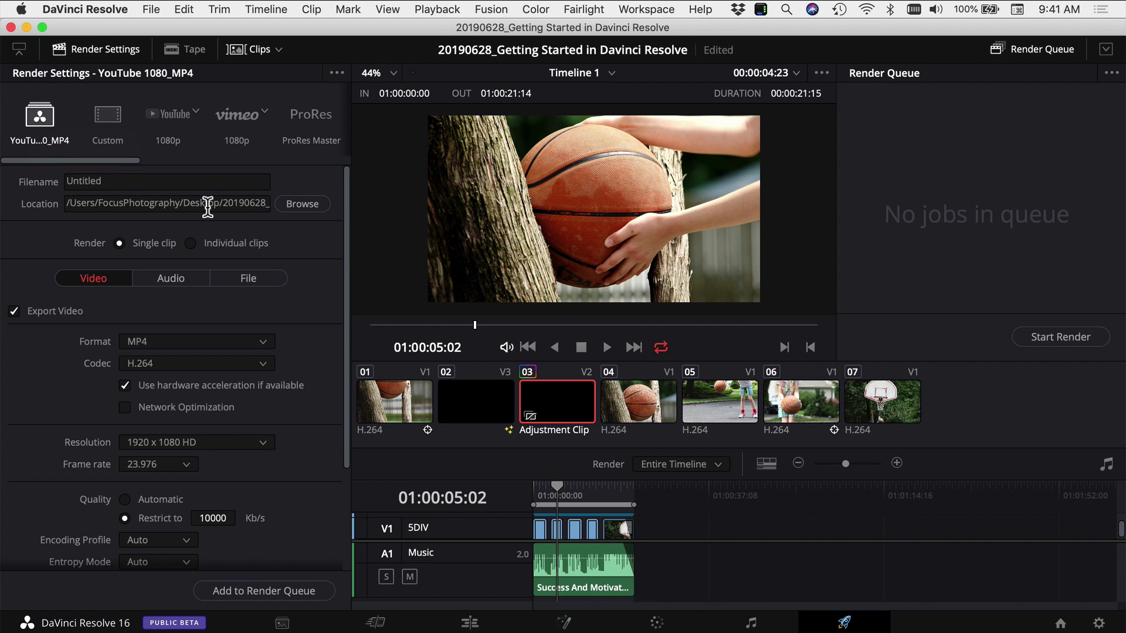
left_click(120, 182)
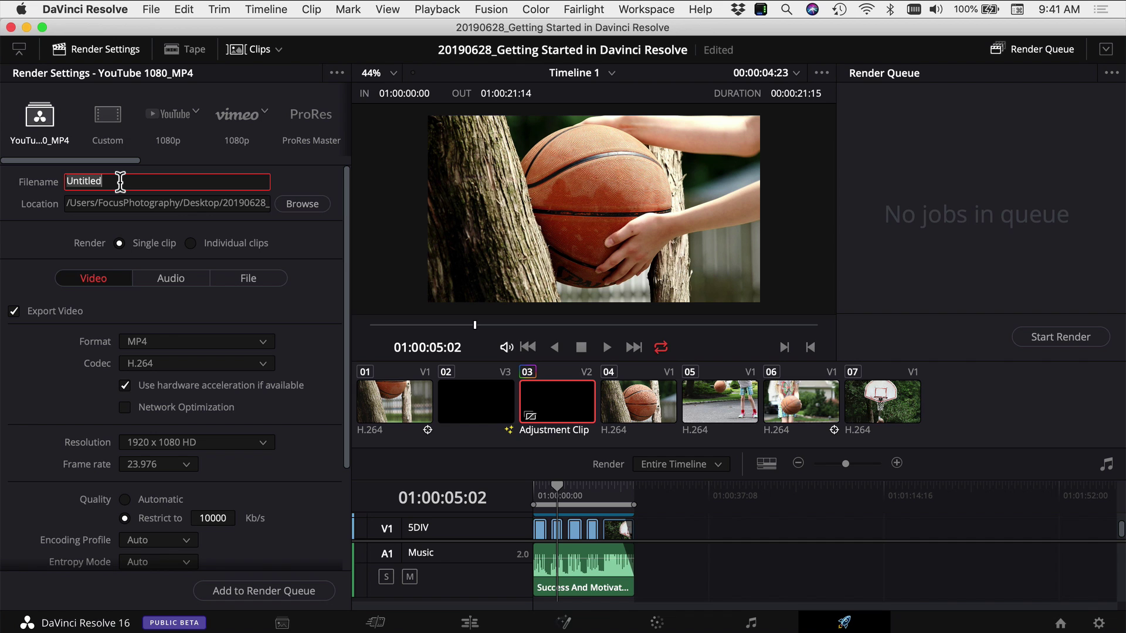
type("Sam")
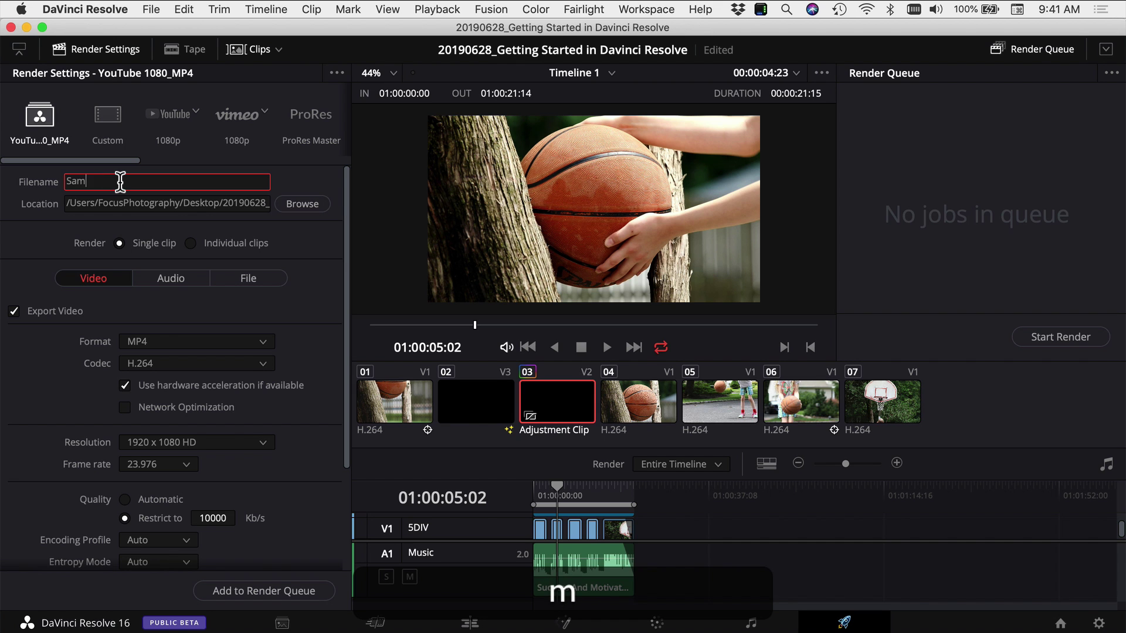
type("ple Video")
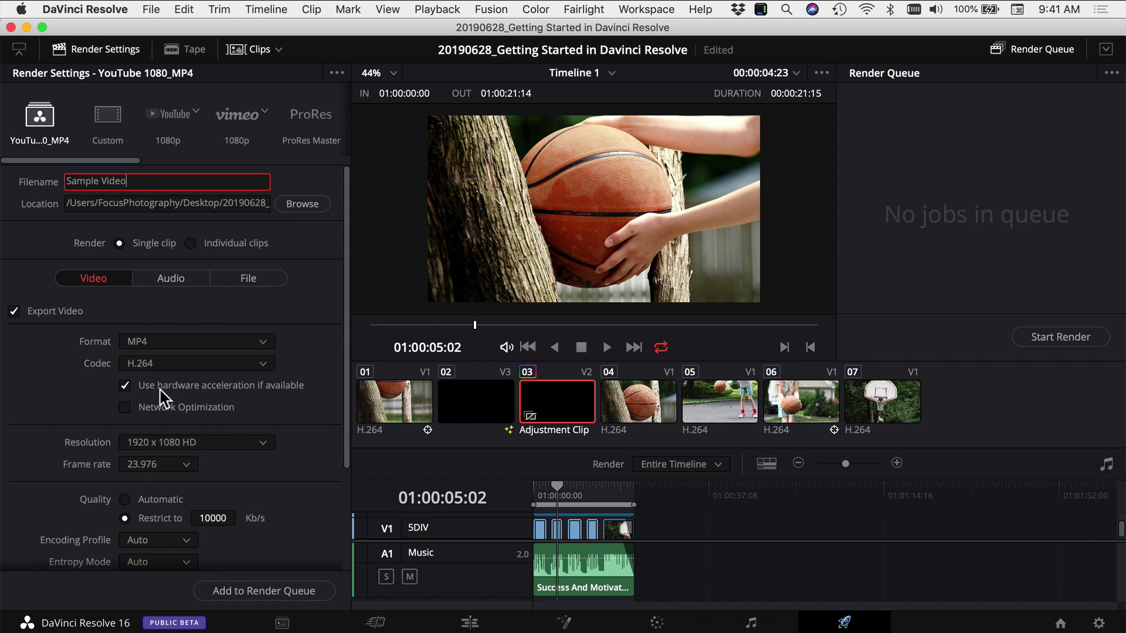
- Expand the advanced render settings, review all the video export options, and add the job to the render queue
scroll(176, 372, "down", 3)
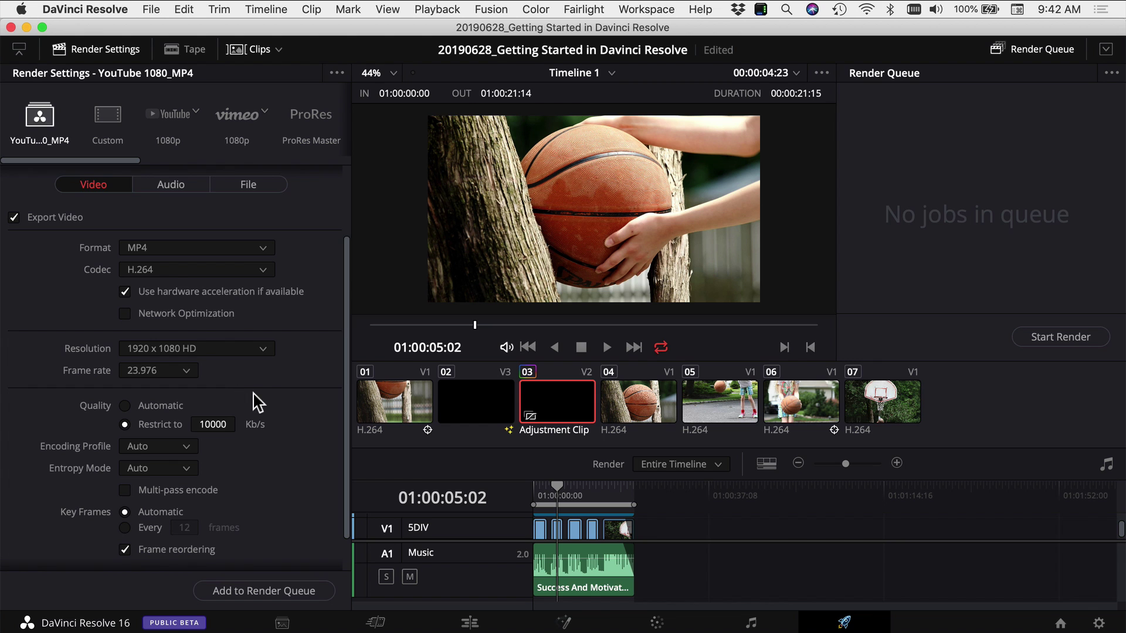
scroll(256, 413, "down", 1)
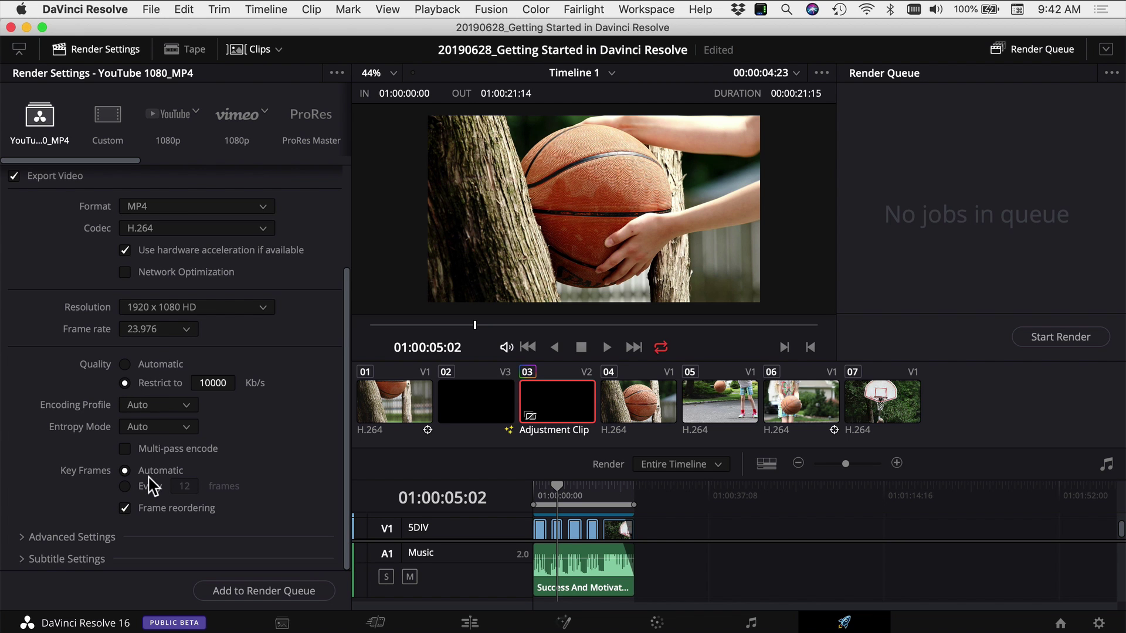
left_click(24, 537)
scroll(37, 465, "down", 3)
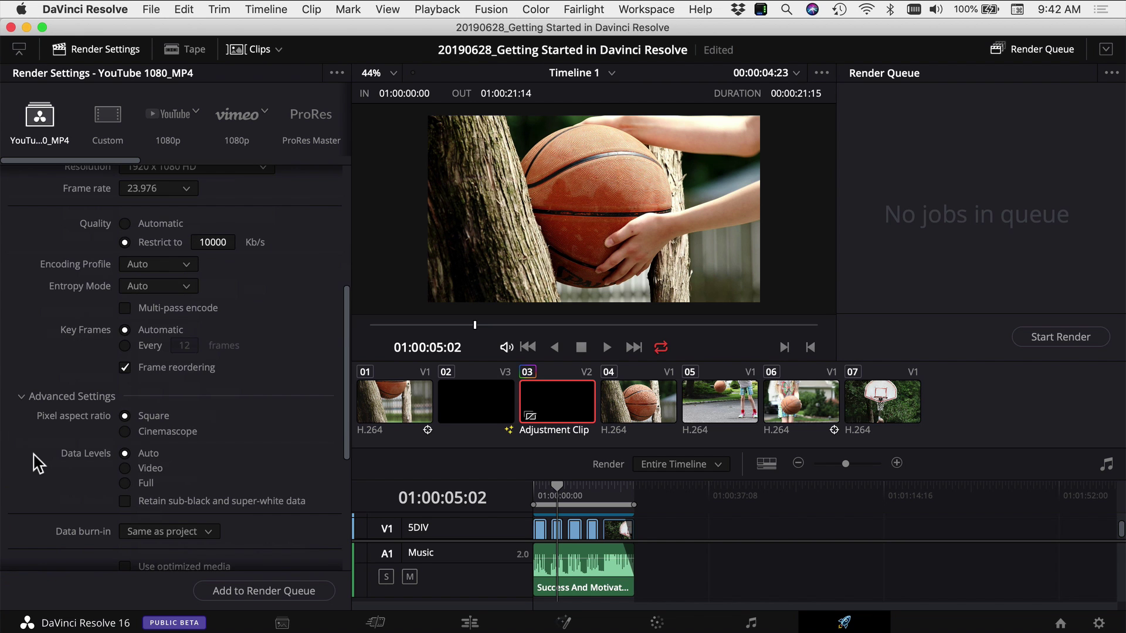
scroll(48, 420, "down", 3)
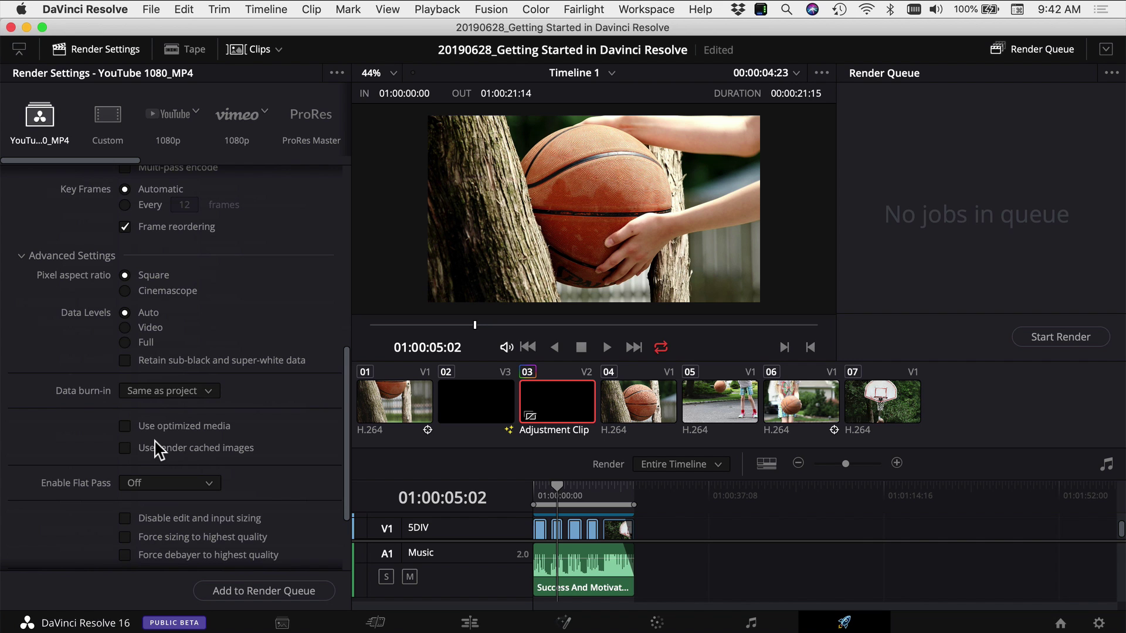
scroll(268, 456, "up", 10)
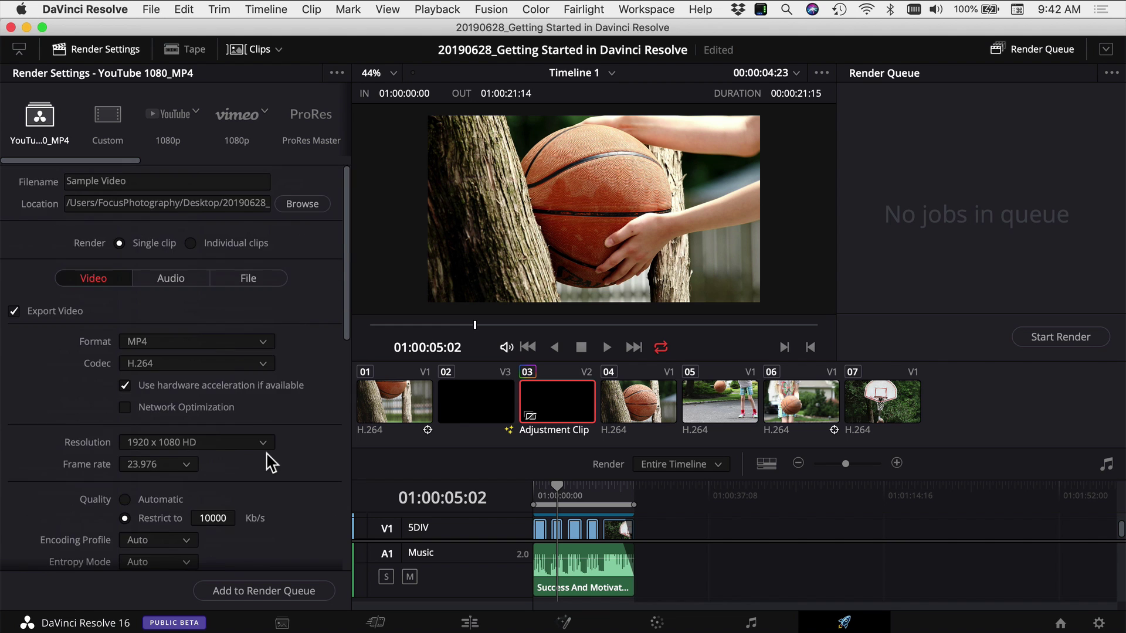
scroll(271, 455, "down", 10)
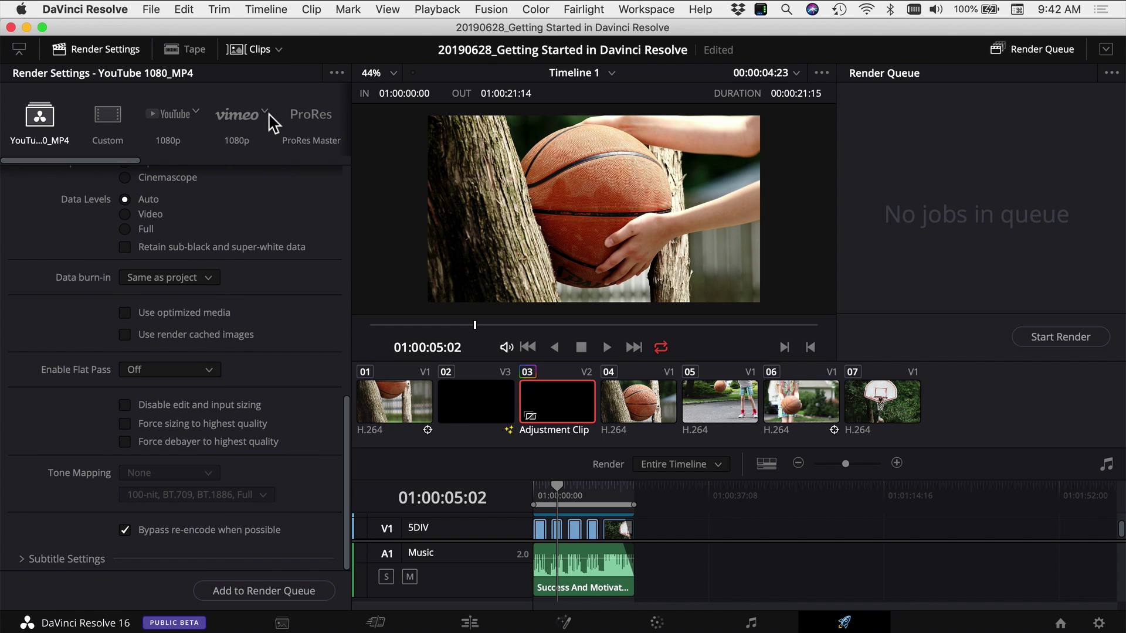
left_click(247, 590)
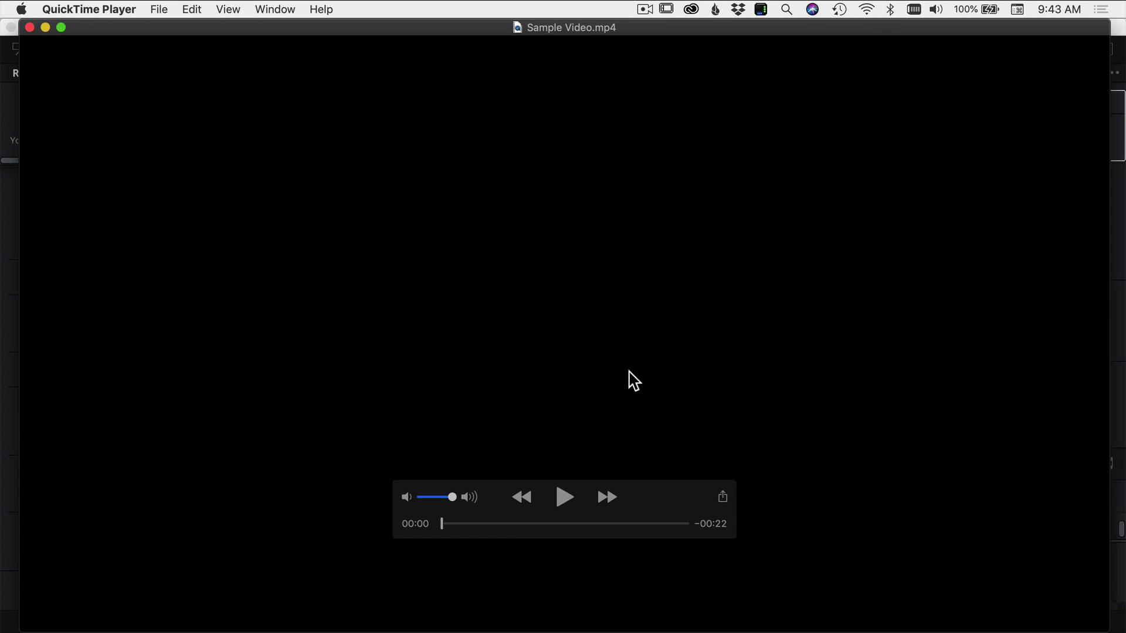
- Play the rendered Sample Video.mp4 in QuickTime Player
left_click(560, 500)
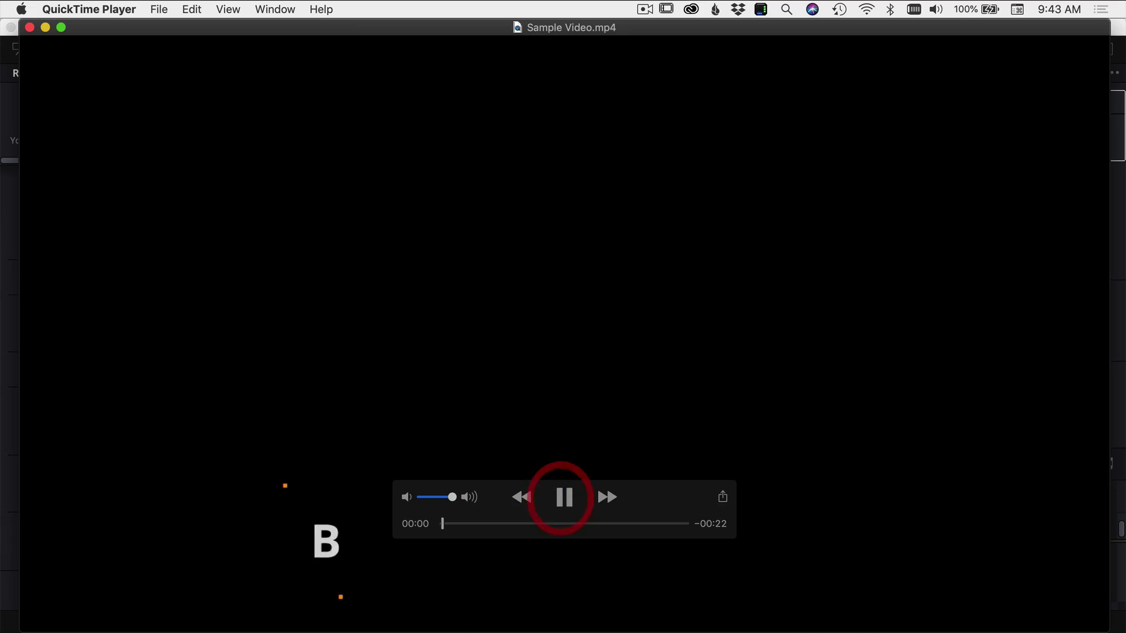